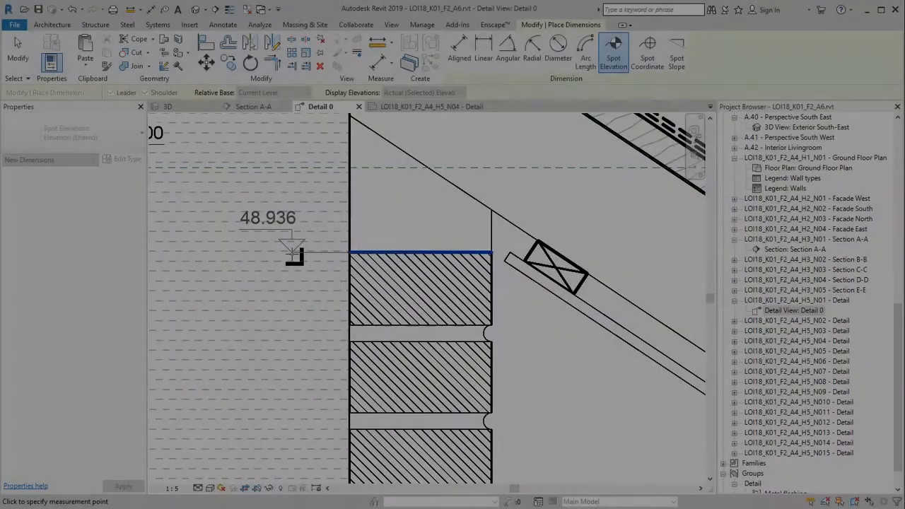
Place a spot elevation at the top face of the outer brick courses in the eave detail
{"action": "scroll", "coordinate": [481, 244], "scroll_direction": "down", "scroll_amount": 3}
{"action": "scroll", "coordinate": [481, 244], "scroll_direction": "up", "scroll_amount": 2}
{"action": "scroll", "coordinate": [480, 244], "scroll_direction": "down", "scroll_amount": 4}
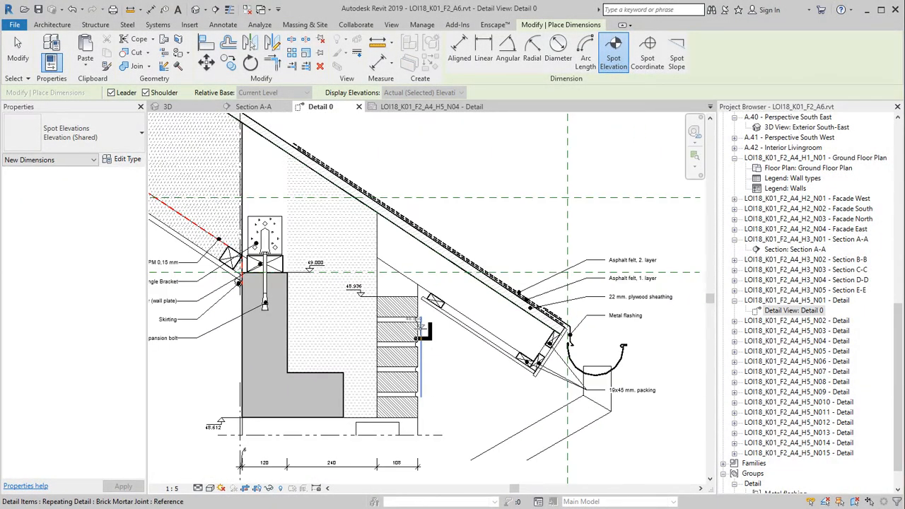
{"action": "key", "text": "Escape"}
{"action": "key", "text": "Escape"}
{"action": "scroll", "coordinate": [422, 334], "scroll_direction": "up", "scroll_amount": 1}
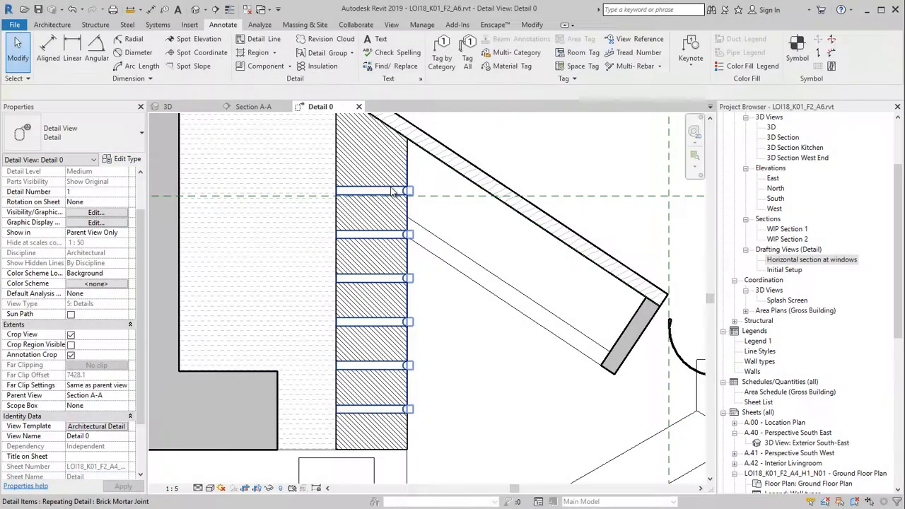
Shorten the Brick Mortar Joint repeating detail on the outer brick wall by its two uppermost joints
{"action": "left_click", "coordinate": [410, 190]}
{"action": "left_click", "coordinate": [408, 234]}
{"action": "left_click_drag", "start_coordinate": [407, 244], "coordinate": [408, 240]}
{"action": "key", "text": "Escape"}
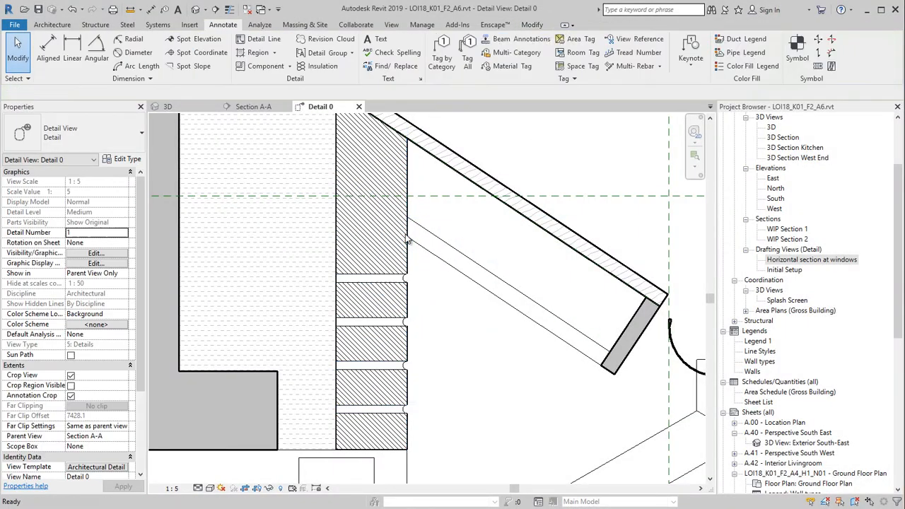
Cut the profile of the outer brick layer with a horizontal line across it above the highest remaining mortar joint
{"action": "left_click", "coordinate": [391, 25]}
{"action": "left_click", "coordinate": [181, 67]}
{"action": "left_click", "coordinate": [408, 176]}
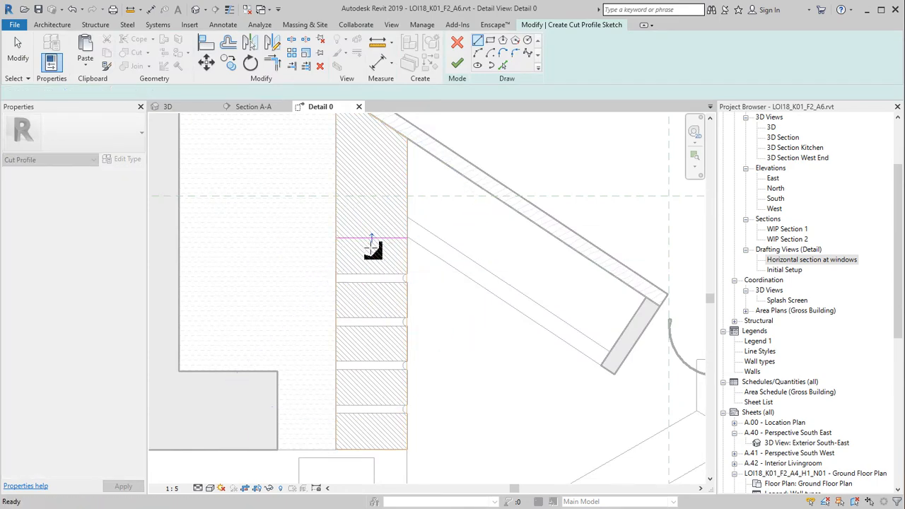
{"action": "key", "text": "Escape"}
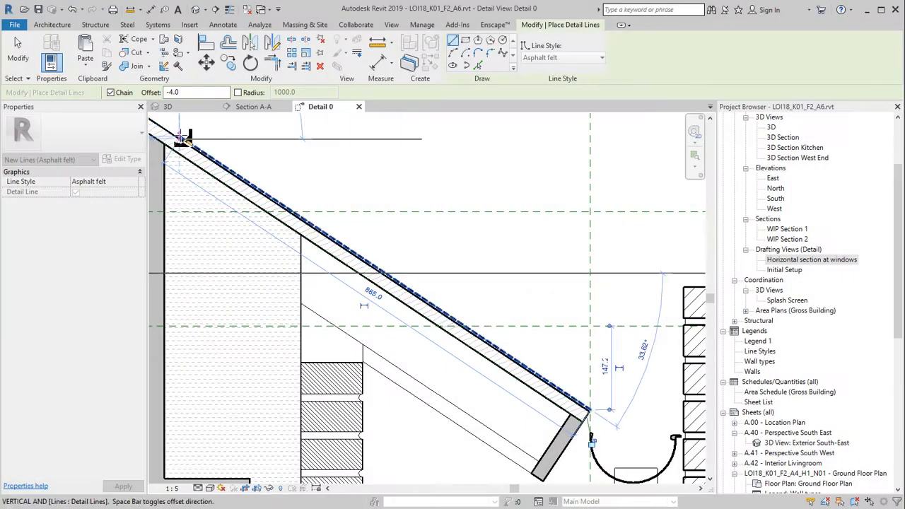
Draw an Asphalt felt detail line with a -4.0 offset along the upper face of the roof sheathing
{"action": "left_click", "coordinate": [177, 135]}
{"action": "key", "text": "Escape"}
{"action": "scroll", "coordinate": [602, 424], "scroll_direction": "up", "scroll_amount": 4}
{"action": "key", "text": "Escape"}
{"action": "scroll", "coordinate": [598, 426], "scroll_direction": "down", "scroll_amount": 2}
Draw a Medium Lines flashing outline above the roof edge: one segment parallel to the slope, then 40 mm downwards and a 14 mm segment
{"action": "middle_click_drag", "start_coordinate": [577, 418], "coordinate": [404, 354]}
{"action": "left_click", "coordinate": [276, 44]}
{"action": "left_click", "coordinate": [602, 58]}
{"action": "left_click", "coordinate": [550, 206]}
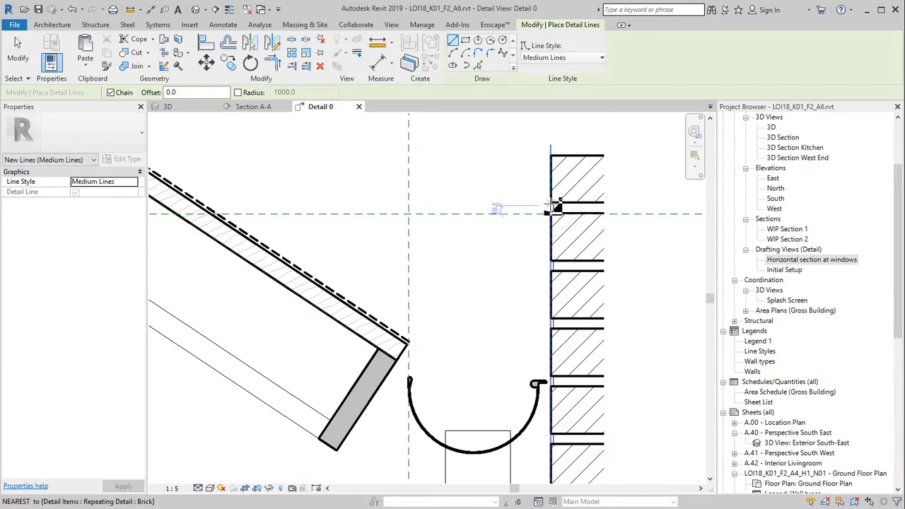
{"action": "left_click", "coordinate": [314, 260]}
{"action": "left_click", "coordinate": [372, 298]}
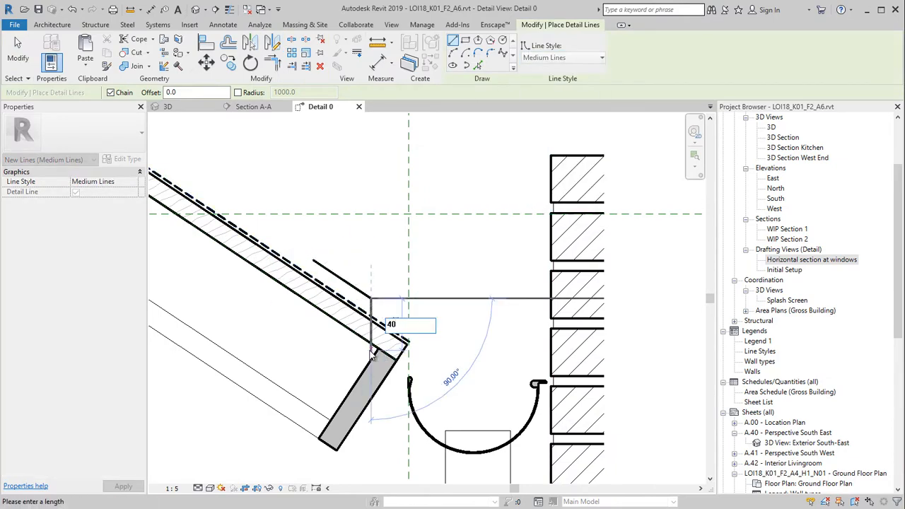
{"action": "type", "text": "14"}
{"action": "key", "text": "Return"}
{"action": "key", "text": "Escape"}
{"action": "key", "text": "Escape"}
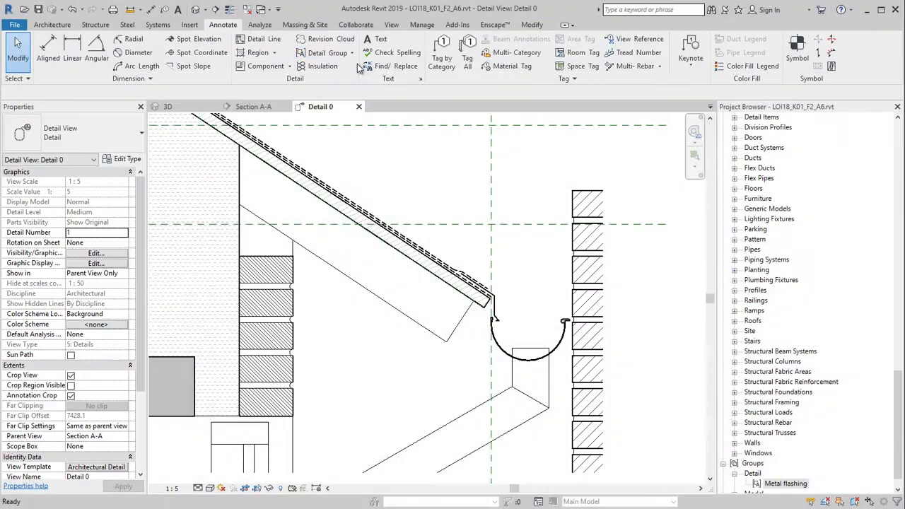
Duplicate the Dimension Lumber detail component type as "16x45 mm." and place one piece at the eave end of the roof
{"action": "left_click", "coordinate": [284, 76]}
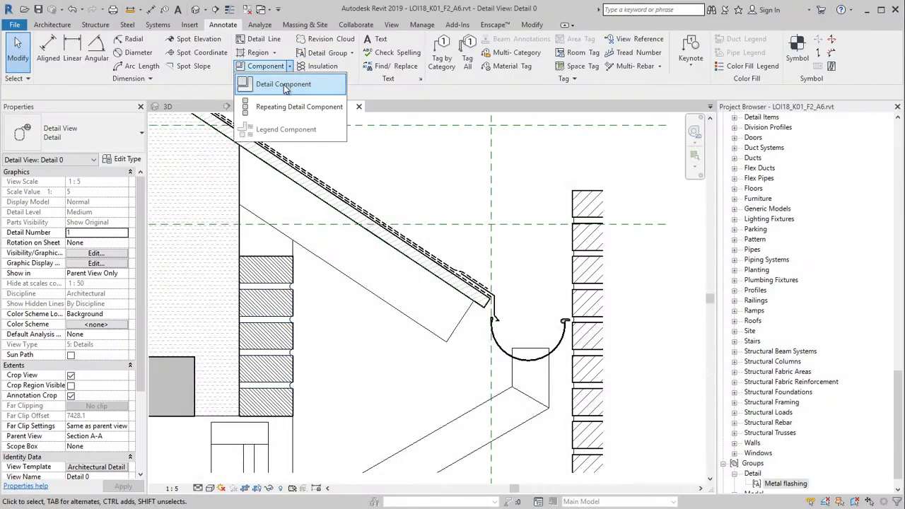
{"action": "left_click", "coordinate": [304, 140]}
{"action": "left_click", "coordinate": [71, 132]}
{"action": "left_click", "coordinate": [42, 292]}
{"action": "left_click", "coordinate": [127, 160]}
{"action": "left_click", "coordinate": [464, 191]}
{"action": "type", "text": "16"}
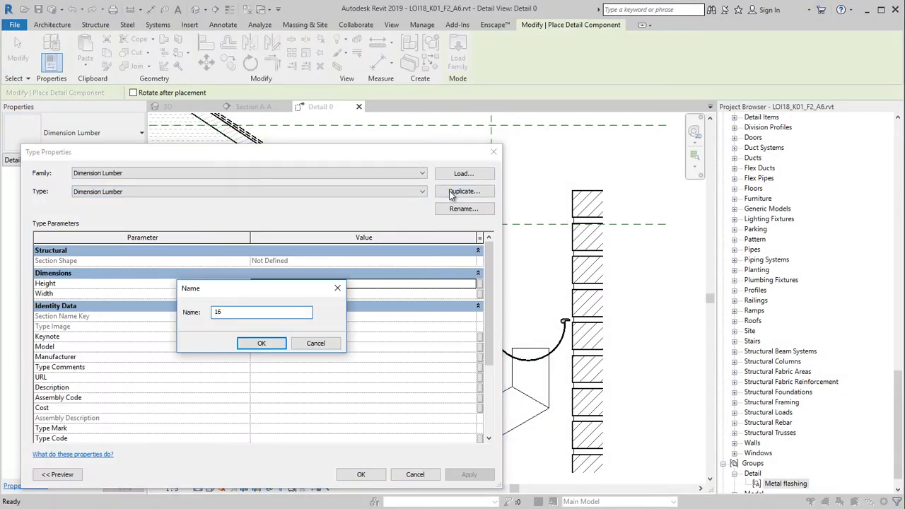
{"action": "type", "text": "x45 mm."}
{"action": "key", "text": "Return"}
{"action": "left_click", "coordinate": [360, 474]}
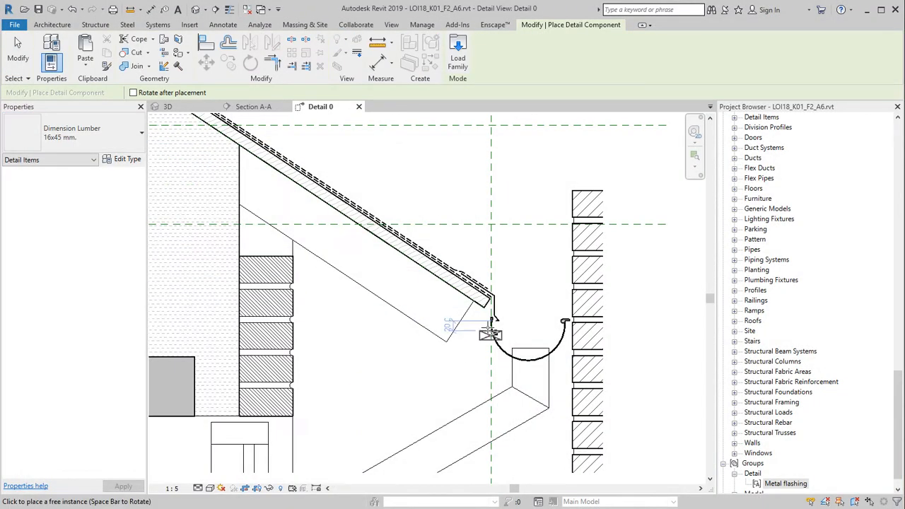
{"action": "scroll", "coordinate": [424, 297], "scroll_direction": "up", "scroll_amount": 3}
{"action": "left_click", "coordinate": [467, 297]}
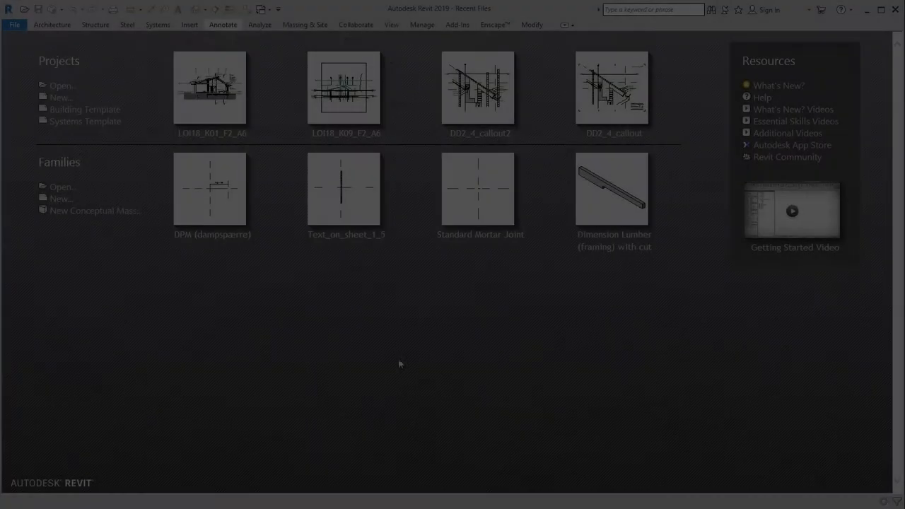
Open the LOI18_K01_F2_A6 project and look over the house model in the 3D view
{"action": "left_click", "coordinate": [226, 105]}
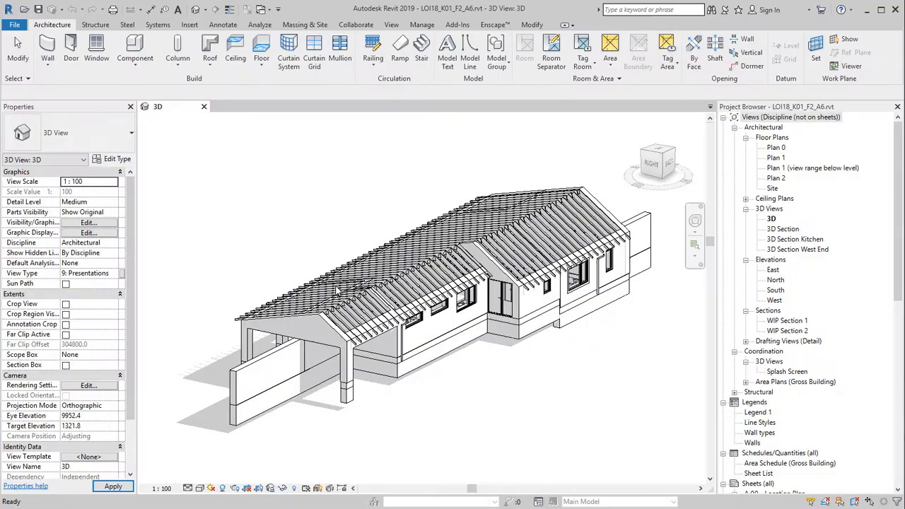
{"action": "middle_click_drag", "start_coordinate": [340, 291], "coordinate": [410, 331], "text": "shift"}
{"action": "scroll", "coordinate": [425, 329], "scroll_direction": "up", "scroll_amount": 3}
{"action": "middle_click_drag", "start_coordinate": [488, 362], "coordinate": [327, 355], "text": "shift"}
{"action": "scroll", "coordinate": [327, 355], "scroll_direction": "down", "scroll_amount": 5}
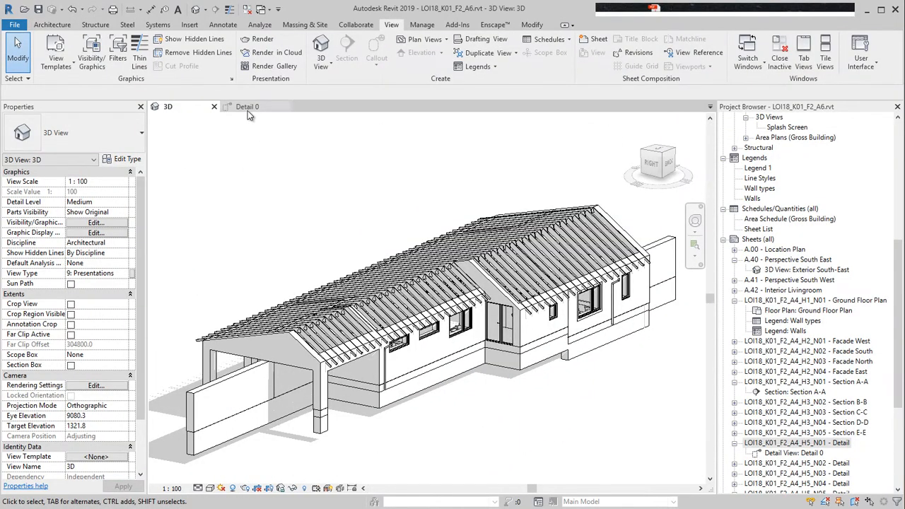
Tile the Detail 0 view beside the 3D view, with the house's window facade and the eave detail in close-up
{"action": "left_click", "coordinate": [248, 109]}
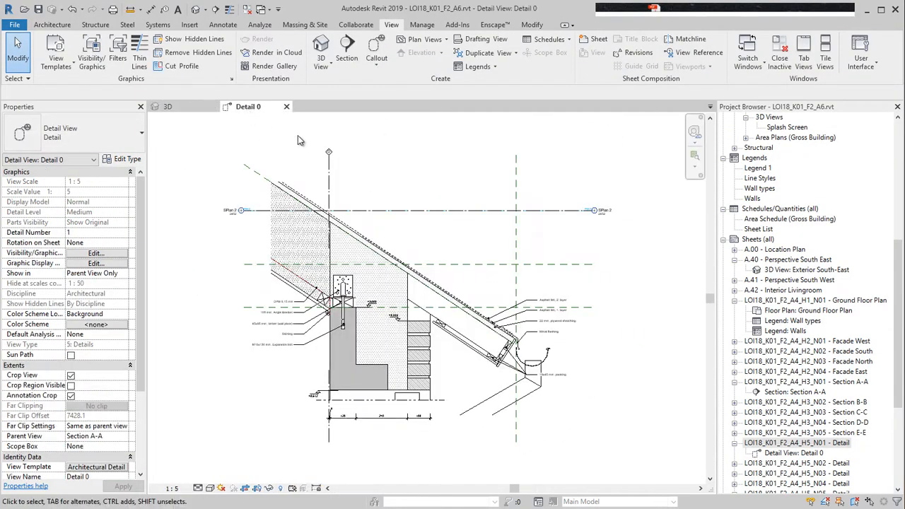
{"action": "left_click", "coordinate": [822, 72]}
{"action": "scroll", "coordinate": [573, 259], "scroll_direction": "down", "scroll_amount": 3}
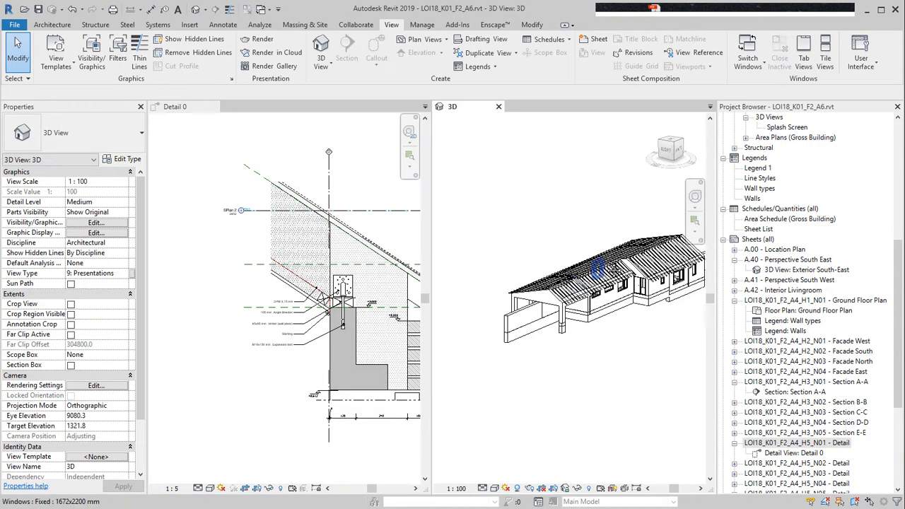
{"action": "middle_click_drag", "start_coordinate": [596, 269], "coordinate": [615, 300]}
{"action": "scroll", "coordinate": [646, 323], "scroll_direction": "up", "scroll_amount": 3}
{"action": "middle_click_drag", "start_coordinate": [622, 374], "coordinate": [597, 424]}
{"action": "scroll", "coordinate": [243, 410], "scroll_direction": "up", "scroll_amount": 5}
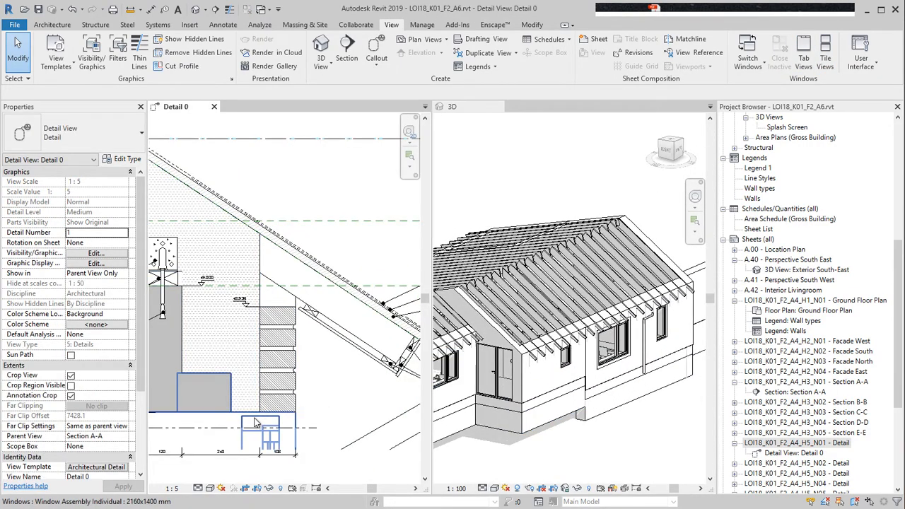
Try to delete the 2160x1400 mm Window Assembly Individual from the Detail 0 view
{"action": "left_click", "coordinate": [256, 422]}
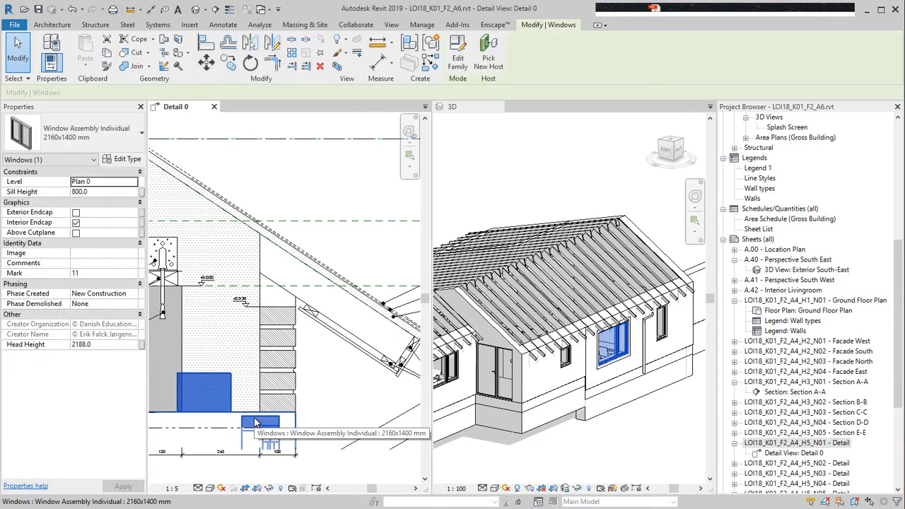
{"action": "key", "text": "Delete"}
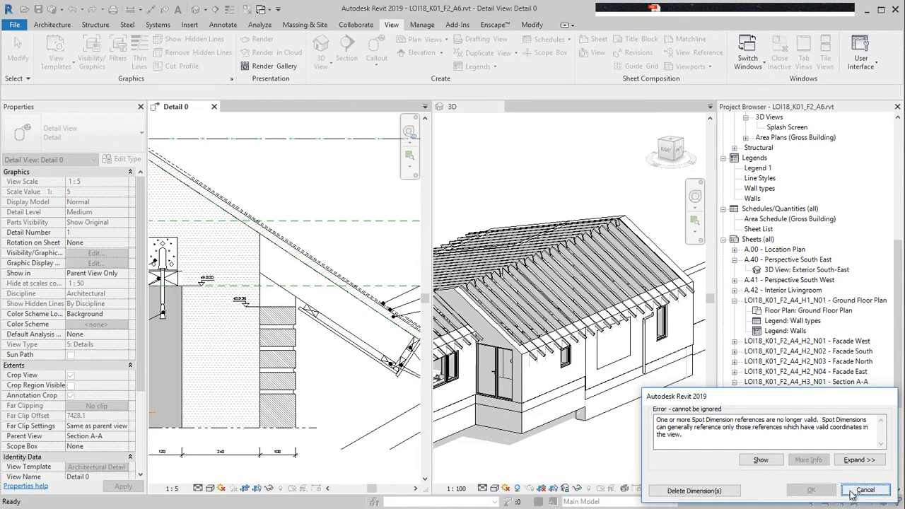
{"action": "left_click", "coordinate": [852, 491]}
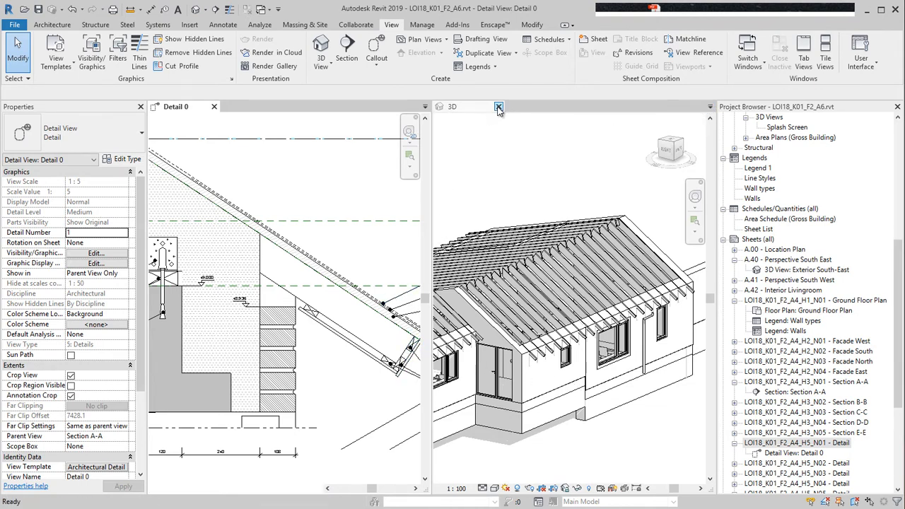
Close the 3D view and keep only the Detail 0 view open around the wall and roof junction
{"action": "left_click", "coordinate": [498, 106]}
{"action": "middle_click_drag", "start_coordinate": [380, 256], "coordinate": [554, 260]}
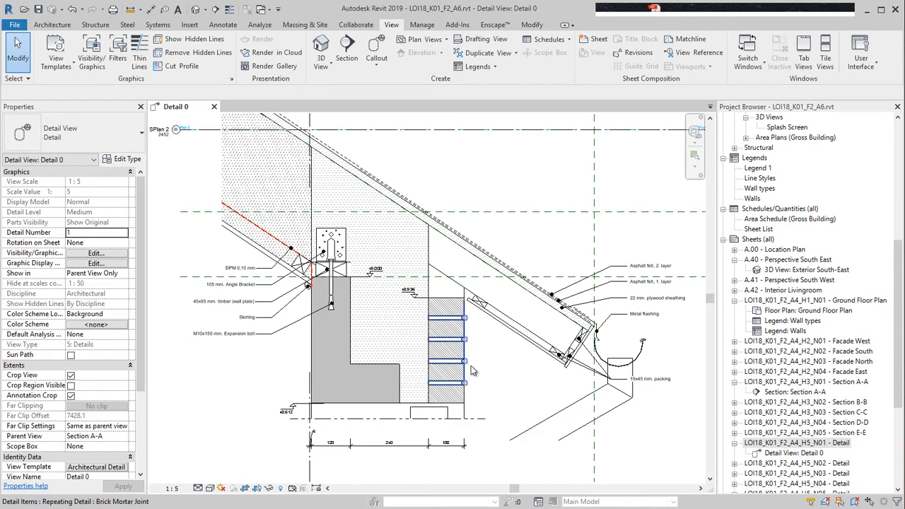
{"action": "scroll", "coordinate": [426, 363], "scroll_direction": "up", "scroll_amount": 1}
{"action": "middle_click_drag", "start_coordinate": [358, 349], "coordinate": [435, 385]}
{"action": "scroll", "coordinate": [424, 376], "scroll_direction": "down", "scroll_amount": 1}
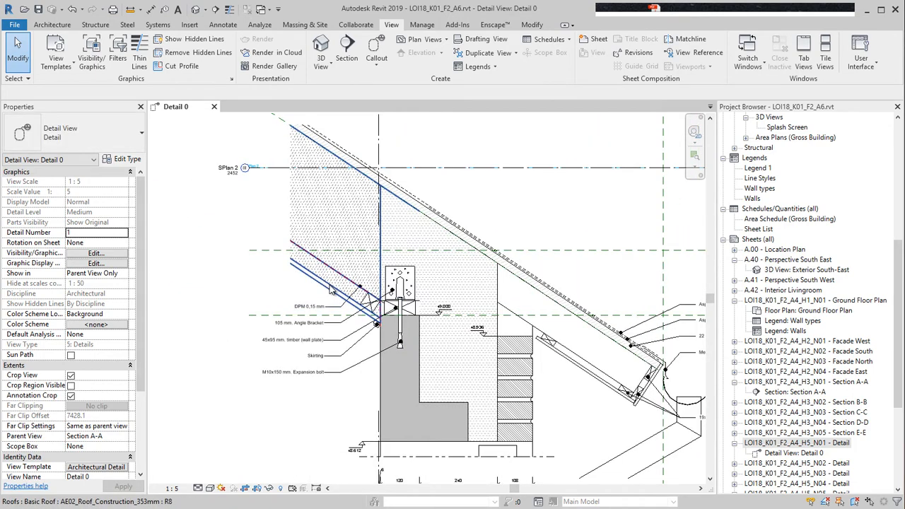
Examine which parts of the detail are model elements by selecting the roof and the masonry wall in turn
{"action": "left_click", "coordinate": [331, 290]}
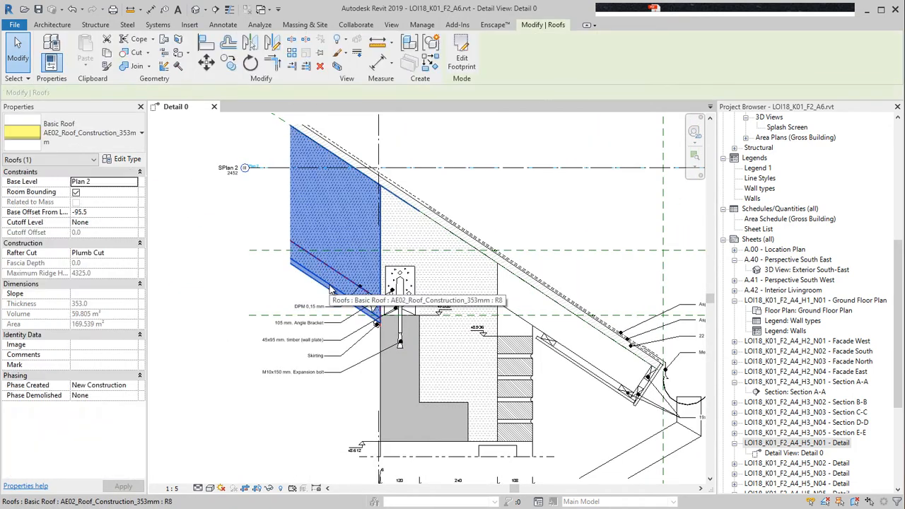
{"action": "left_click", "coordinate": [422, 388]}
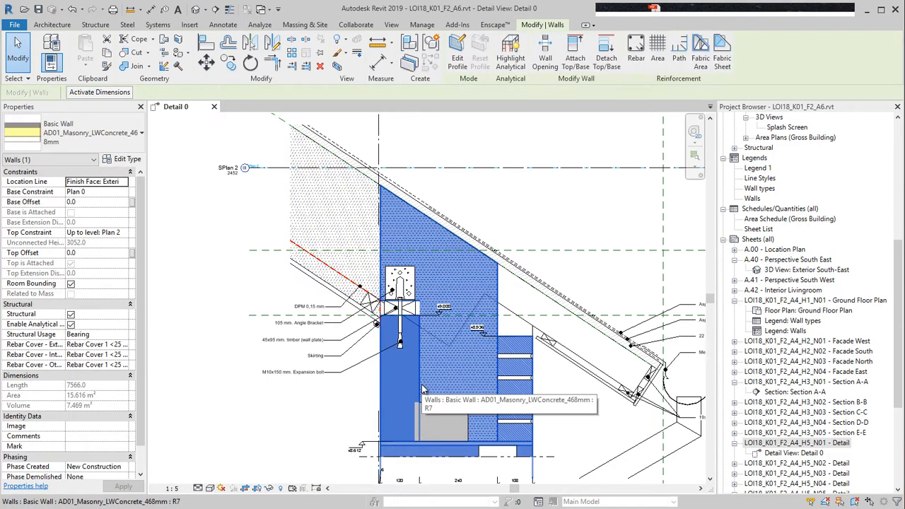
{"action": "left_click", "coordinate": [575, 427]}
Examine the detail items added to the view: the brick mortar joints, the fibercement panel and the wood filled region of the roof
{"action": "scroll", "coordinate": [576, 426], "scroll_direction": "up", "scroll_amount": 3}
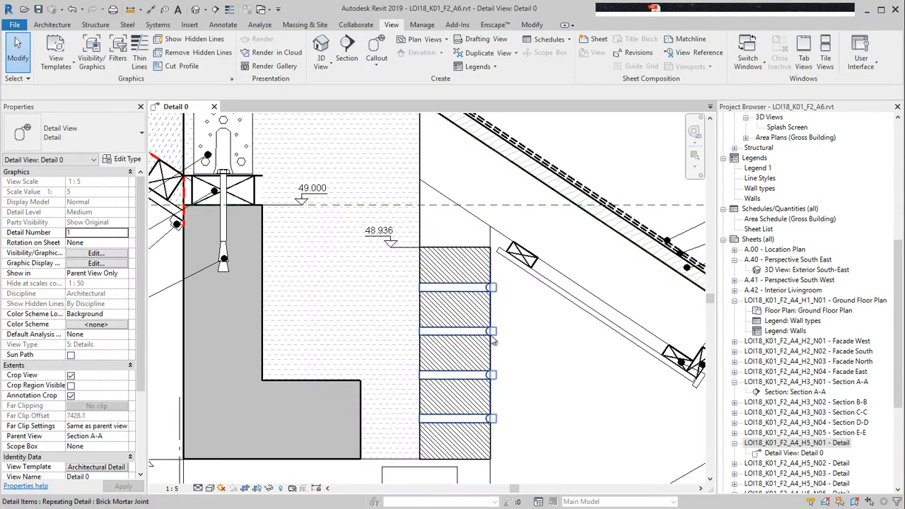
{"action": "left_click", "coordinate": [491, 336]}
{"action": "left_click", "coordinate": [530, 331]}
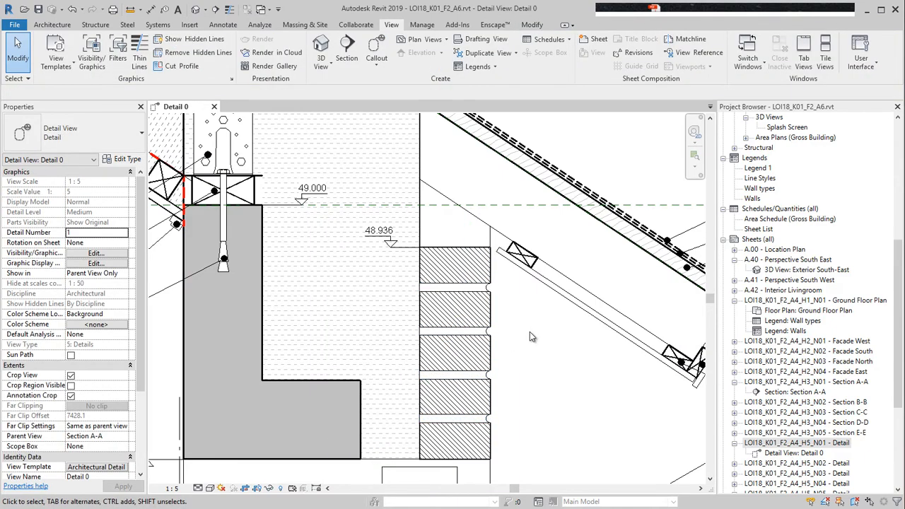
{"action": "scroll", "coordinate": [529, 332], "scroll_direction": "down", "scroll_amount": 1}
{"action": "middle_click_drag", "start_coordinate": [618, 344], "coordinate": [502, 355]}
{"action": "left_click", "coordinate": [502, 354]}
{"action": "scroll", "coordinate": [573, 393], "scroll_direction": "up", "scroll_amount": 3}
{"action": "left_click", "coordinate": [550, 382]}
{"action": "scroll", "coordinate": [543, 397], "scroll_direction": "down", "scroll_amount": 1}
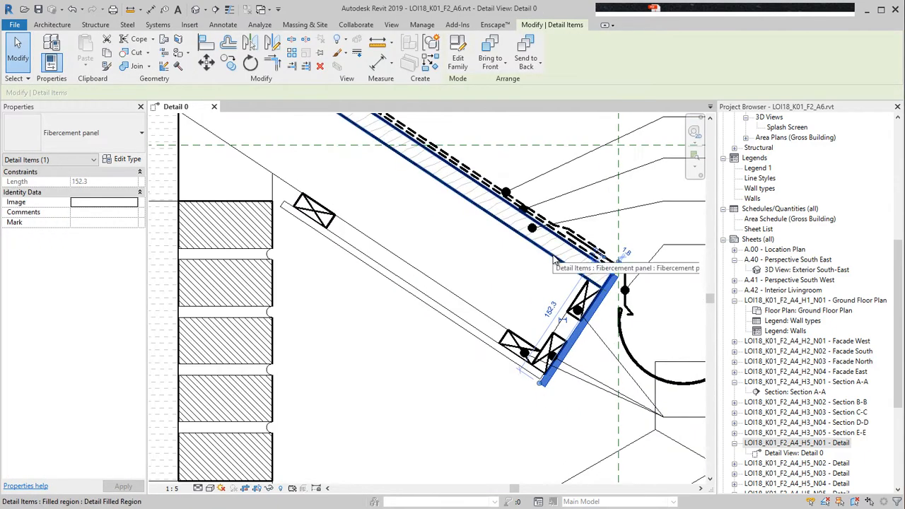
{"action": "left_click", "coordinate": [556, 261]}
{"action": "scroll", "coordinate": [536, 317], "scroll_direction": "down", "scroll_amount": 3}
{"action": "middle_click_drag", "start_coordinate": [536, 318], "coordinate": [560, 390]}
{"action": "scroll", "coordinate": [537, 375], "scroll_direction": "down", "scroll_amount": 5}
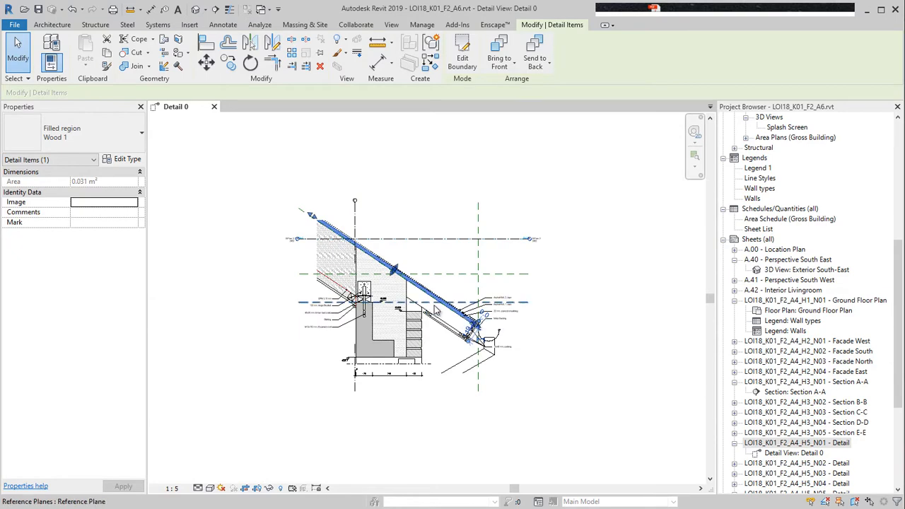
{"action": "left_click", "coordinate": [592, 418]}
Create a new drafting view named "Detail ??" at scale 1 : 5
{"action": "left_click", "coordinate": [391, 24]}
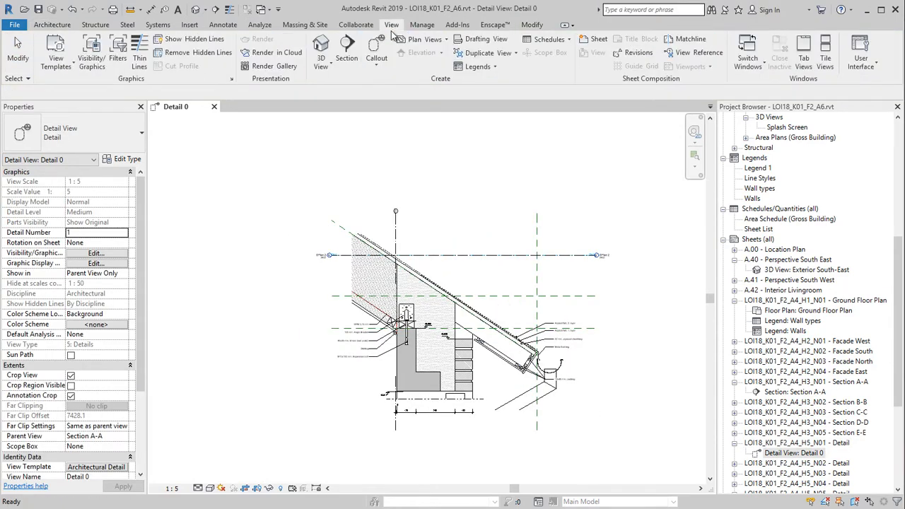
{"action": "left_click", "coordinate": [483, 39]}
{"action": "type", "text": "Detail ??"}
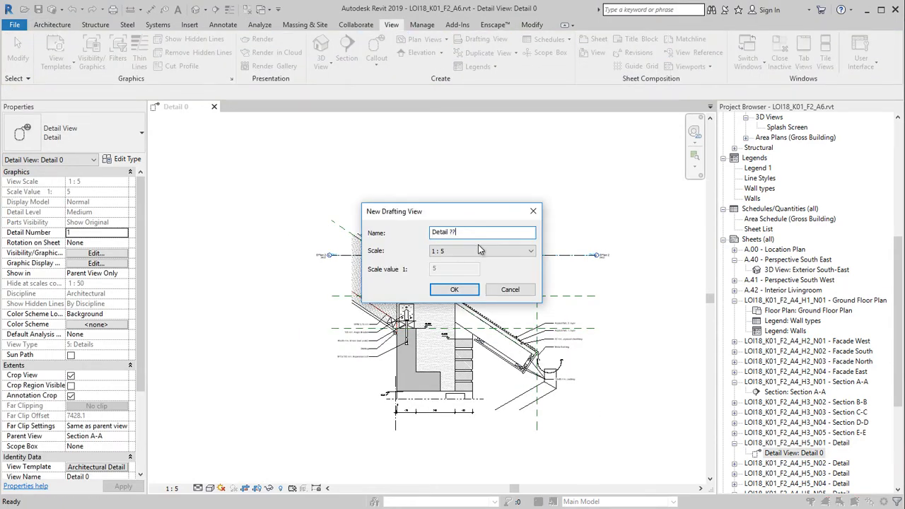
{"action": "left_click", "coordinate": [455, 291]}
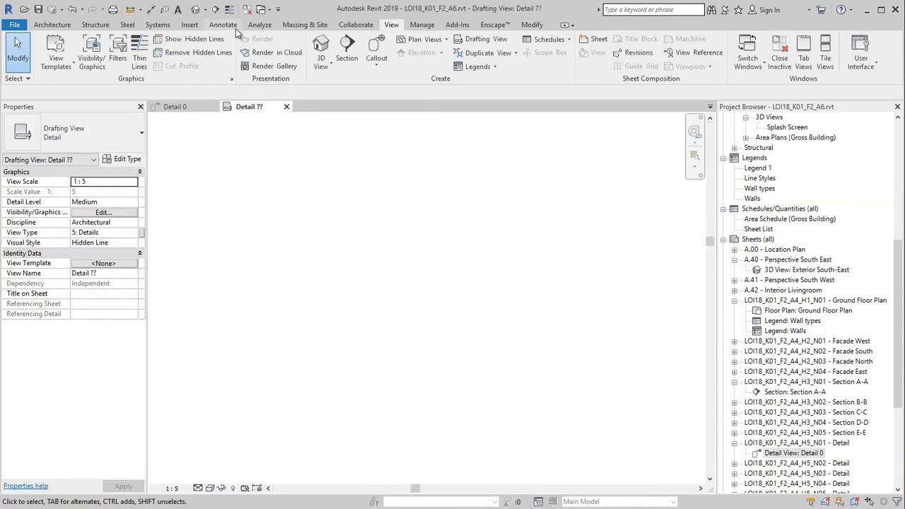
Draw a vertical column of bricks with the Brick repeating detail in the empty drafting view
{"action": "left_click", "coordinate": [223, 25]}
{"action": "left_click", "coordinate": [272, 65]}
{"action": "left_click", "coordinate": [290, 105]}
{"action": "left_click", "coordinate": [78, 133]}
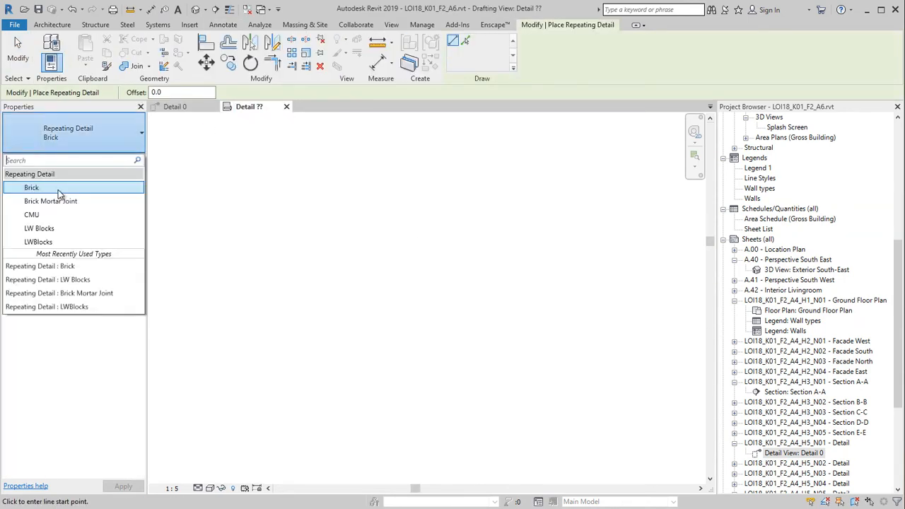
{"action": "left_click", "coordinate": [59, 187]}
{"action": "left_click", "coordinate": [387, 463]}
{"action": "left_click", "coordinate": [387, 352]}
{"action": "key", "text": "Escape"}
{"action": "key", "text": "Escape"}
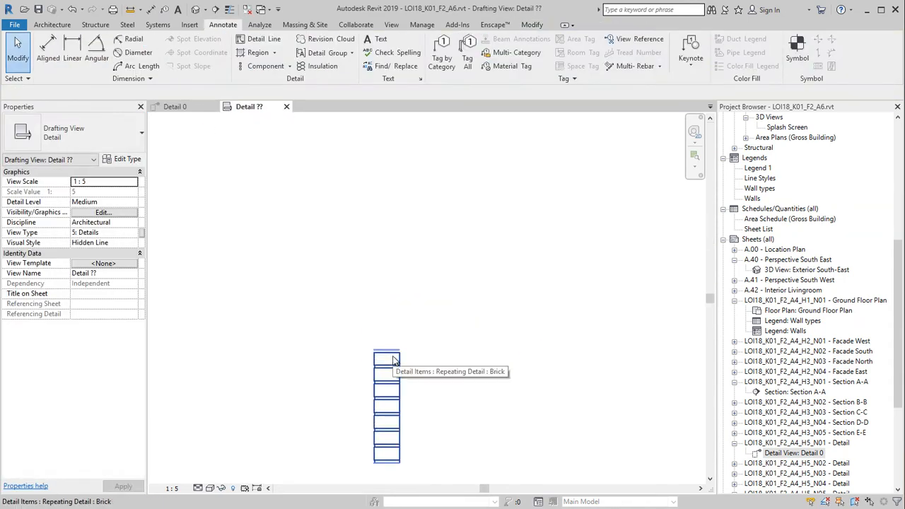
Place an M12 M_Expansion Bolts-Side detail component in the top of the brick column
{"action": "left_click", "coordinate": [273, 65]}
{"action": "left_click", "coordinate": [293, 83]}
{"action": "left_click", "coordinate": [106, 140]}
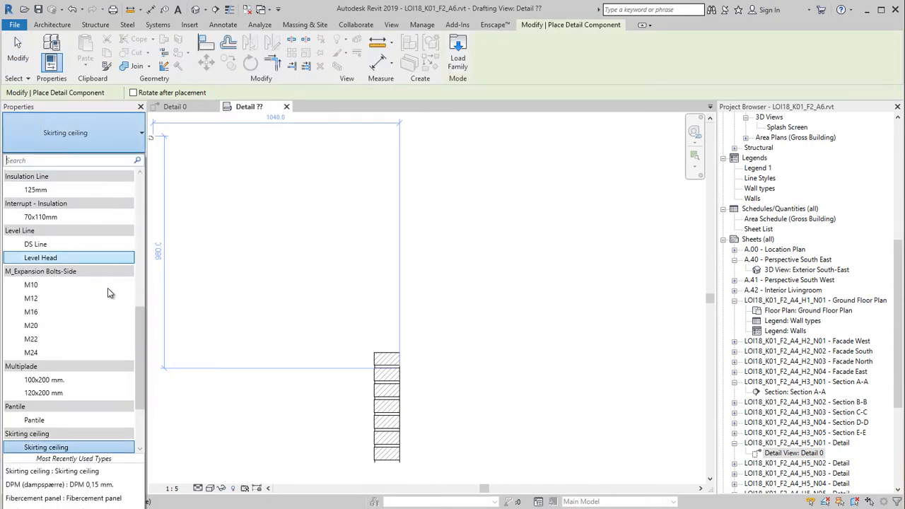
{"action": "scroll", "coordinate": [108, 288], "scroll_direction": "up", "scroll_amount": 1}
{"action": "left_click", "coordinate": [89, 351]}
{"action": "scroll", "coordinate": [386, 354], "scroll_direction": "up", "scroll_amount": 2}
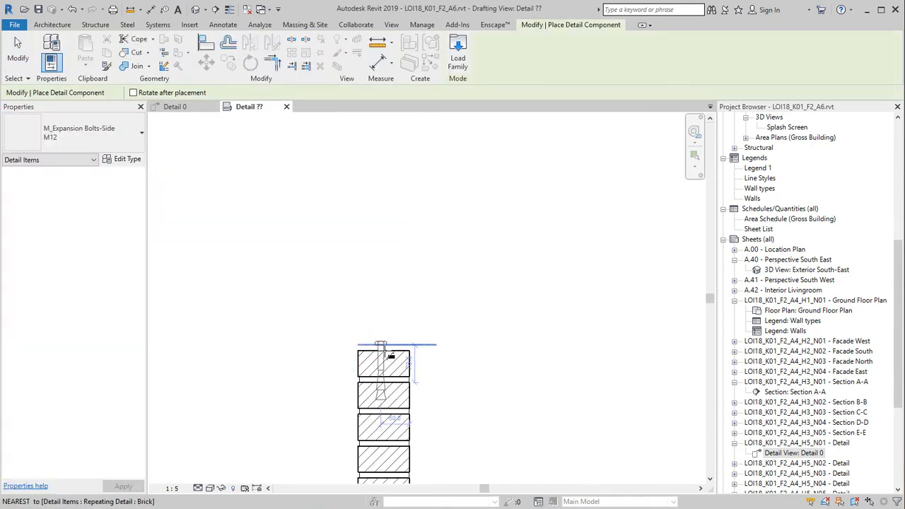
Place the abr105-13-2d Front View bracket detail component on top of the brick column, above the bolt
{"action": "left_click", "coordinate": [106, 136]}
{"action": "scroll", "coordinate": [89, 252], "scroll_direction": "up", "scroll_amount": 8}
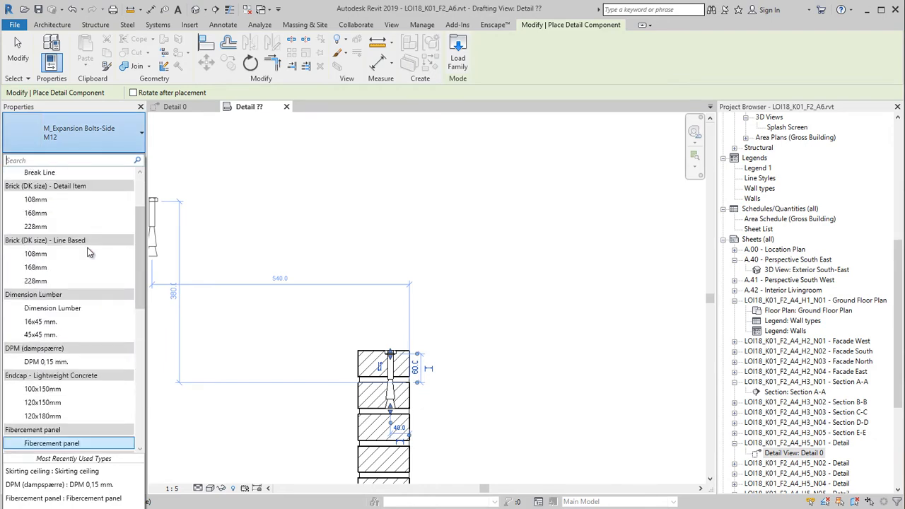
{"action": "left_click", "coordinate": [56, 188]}
{"action": "left_click", "coordinate": [386, 352]}
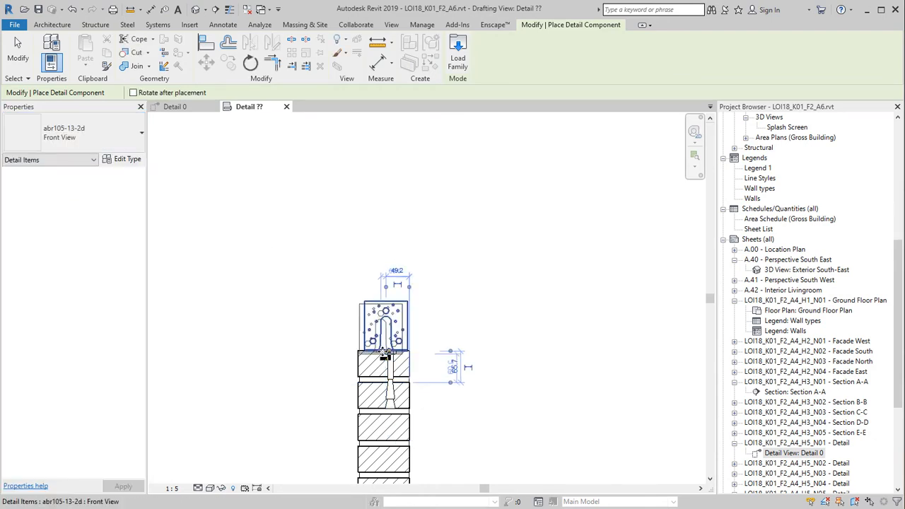
{"action": "key", "text": "Escape"}
{"action": "key", "text": "Escape"}
{"action": "scroll", "coordinate": [351, 336], "scroll_direction": "down", "scroll_amount": 1}
{"action": "scroll", "coordinate": [380, 298], "scroll_direction": "down", "scroll_amount": 1}
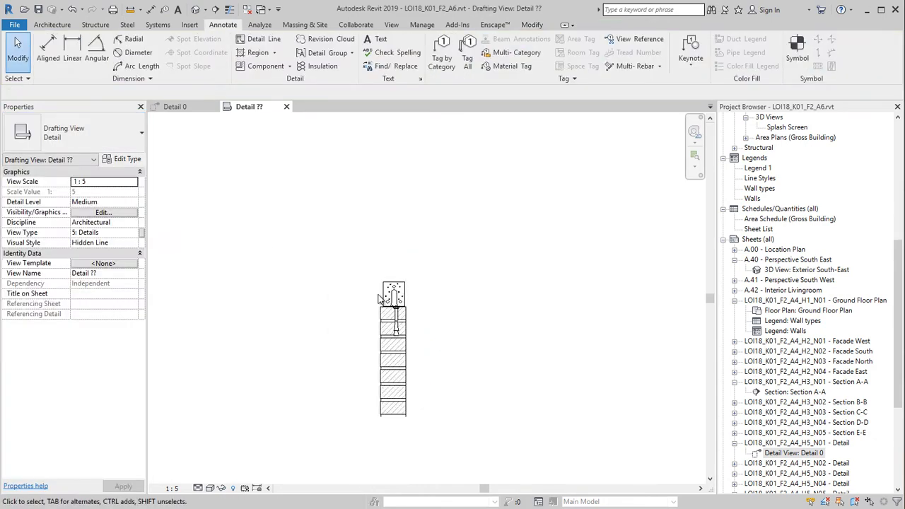
Create a new sheet with the Sheet din824 Titleblock : 30x42 titleblock
{"action": "right_click", "coordinate": [753, 244]}
{"action": "left_click", "coordinate": [774, 247]}
{"action": "left_click", "coordinate": [439, 216]}
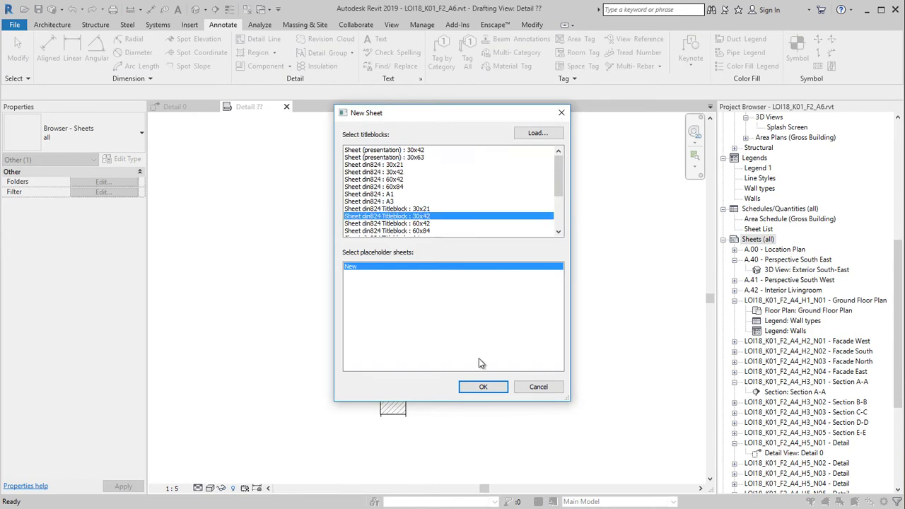
{"action": "left_click", "coordinate": [483, 386]}
Place the Detail ?? drafting view in the middle of the new sheet and choose another viewport type for it
{"action": "scroll", "coordinate": [778, 233], "scroll_direction": "up", "scroll_amount": 3}
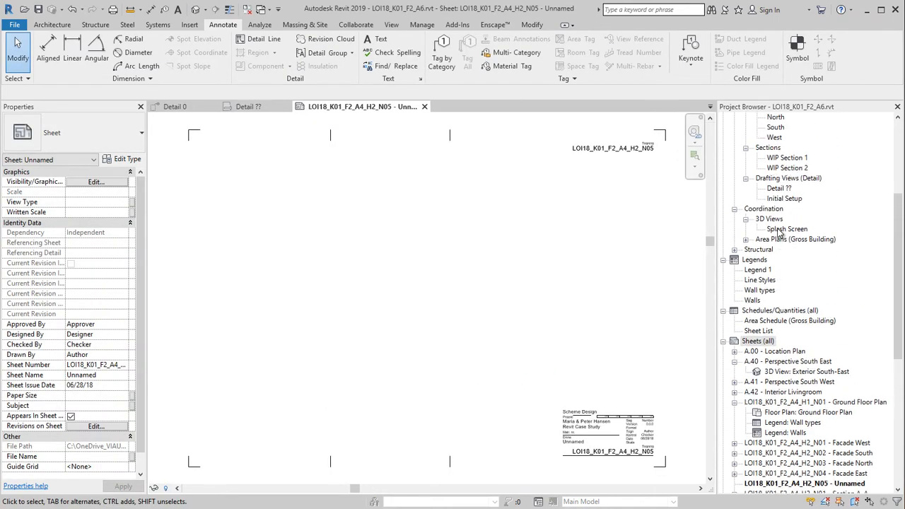
{"action": "left_click_drag", "start_coordinate": [779, 198], "coordinate": [396, 307]}
{"action": "left_click", "coordinate": [396, 306]}
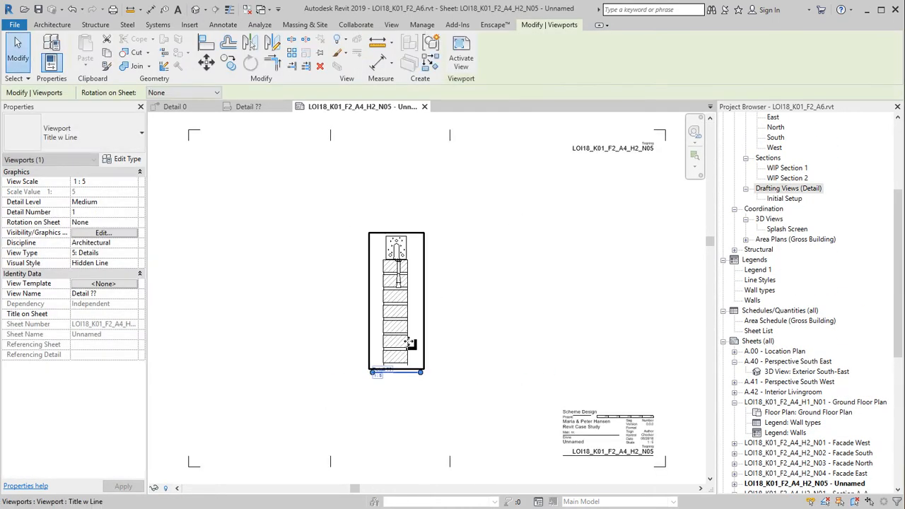
{"action": "scroll", "coordinate": [410, 375], "scroll_direction": "up", "scroll_amount": 4}
{"action": "left_click", "coordinate": [425, 252]}
{"action": "left_click", "coordinate": [60, 141]}
{"action": "left_click", "coordinate": [41, 214]}
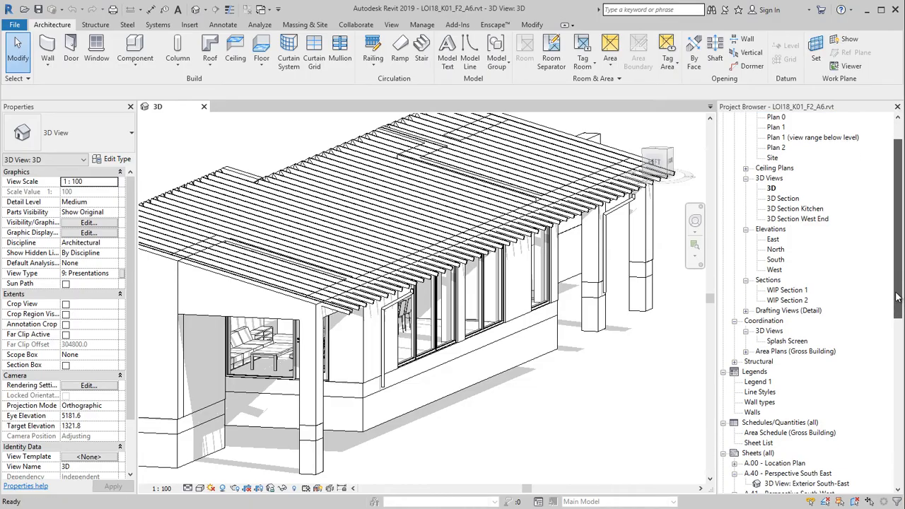
Open the Section A-A view at the outer wall below the window
{"action": "scroll", "coordinate": [842, 417], "scroll_direction": "down", "scroll_amount": 4}
{"action": "double_click", "coordinate": [795, 423]}
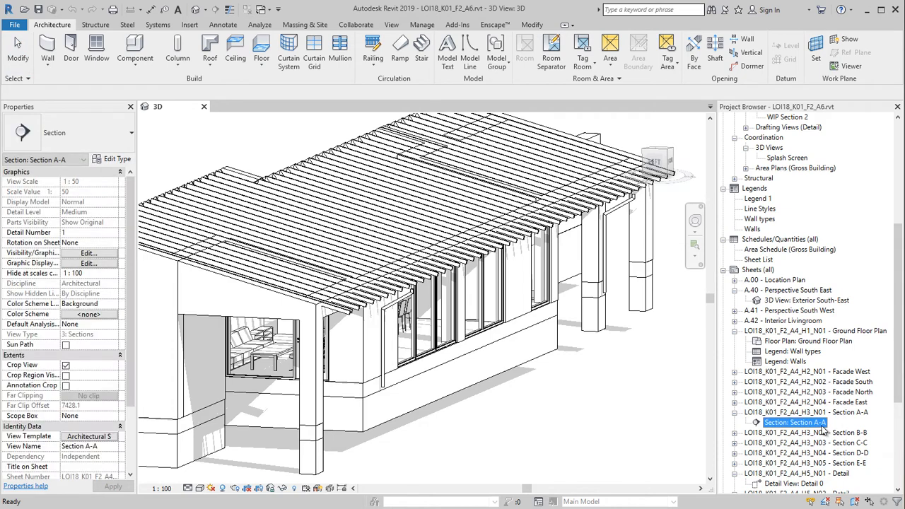
{"action": "scroll", "coordinate": [562, 396], "scroll_direction": "up", "scroll_amount": 5}
{"action": "scroll", "coordinate": [563, 396], "scroll_direction": "up", "scroll_amount": 3}
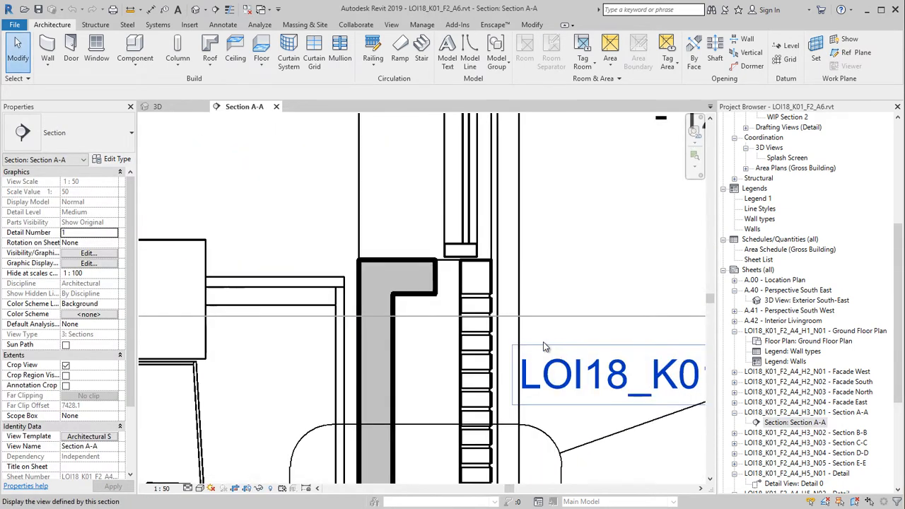
Examine the Brick Mortar Joint repeating details in the outer brick wall below and above the window
{"action": "left_click", "coordinate": [481, 300]}
{"action": "scroll", "coordinate": [495, 318], "scroll_direction": "down", "scroll_amount": 3}
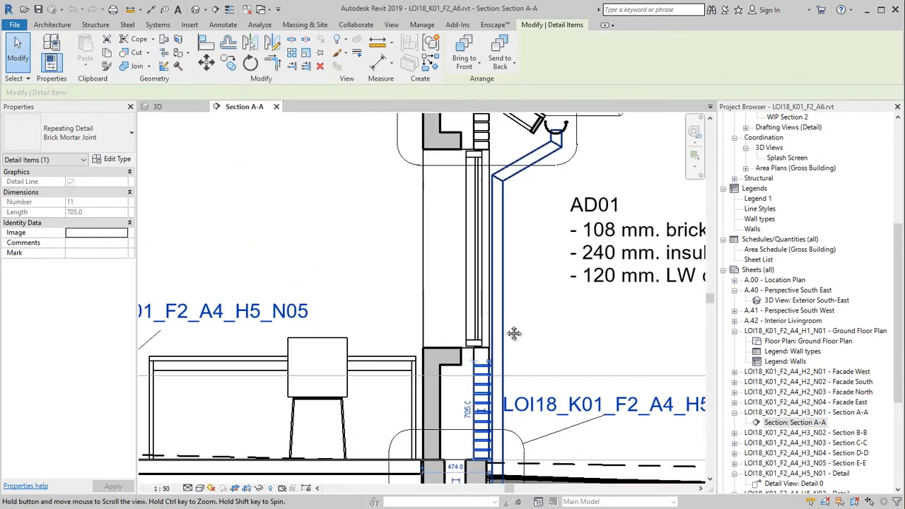
{"action": "scroll", "coordinate": [454, 192], "scroll_direction": "up", "scroll_amount": 4}
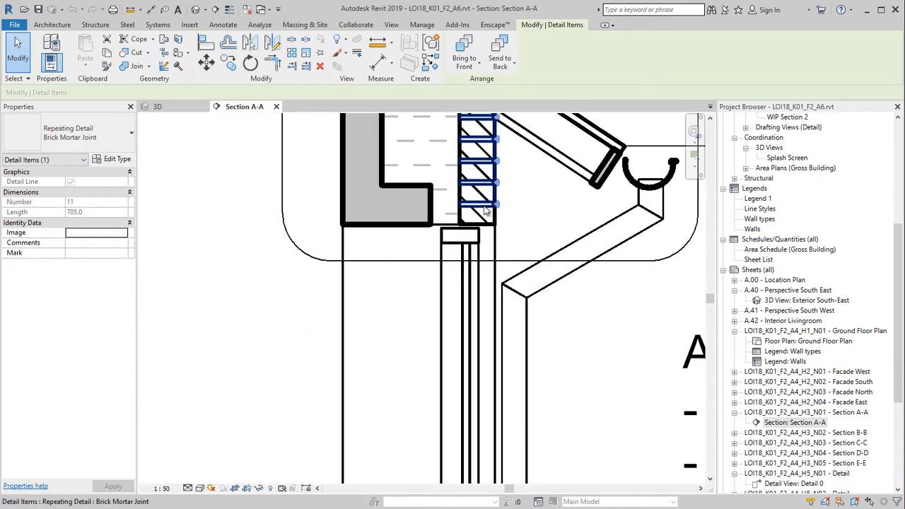
{"action": "left_click", "coordinate": [486, 209]}
{"action": "key", "text": "Escape"}
{"action": "scroll", "coordinate": [278, 126], "scroll_direction": "down", "scroll_amount": 2}
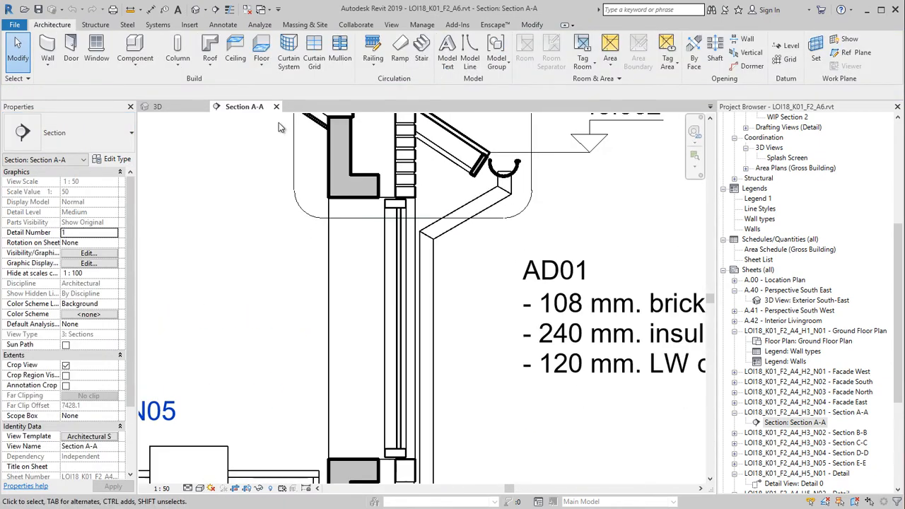
Draw a vertical Brick repeating detail about 2640 mm long along the inner face of the outer brick leaf, from the foundation up to the eaves
{"action": "left_click", "coordinate": [224, 25]}
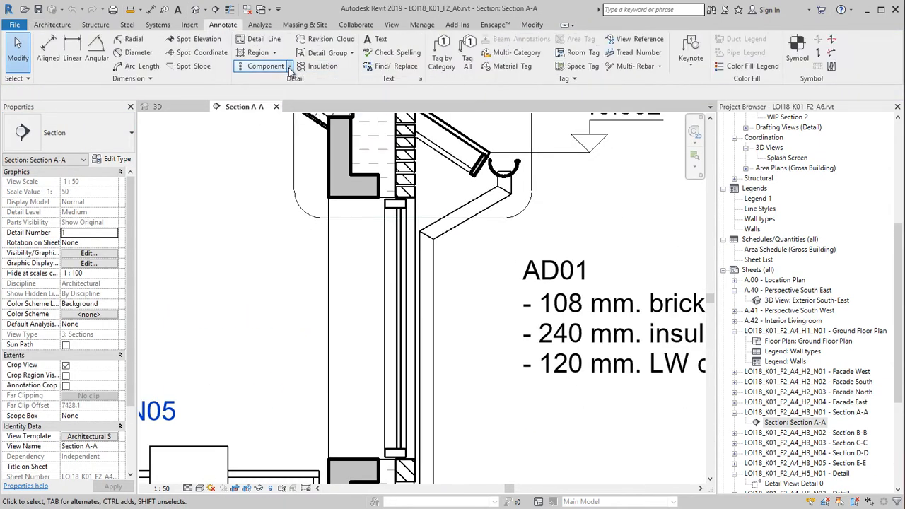
{"action": "left_click", "coordinate": [289, 67]}
{"action": "left_click", "coordinate": [303, 105]}
{"action": "left_click", "coordinate": [85, 134]}
{"action": "left_click", "coordinate": [88, 188]}
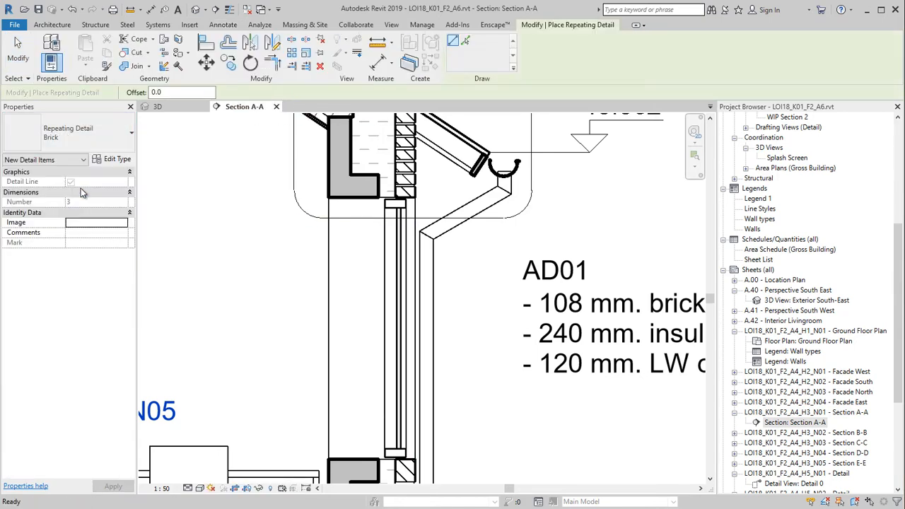
{"action": "scroll", "coordinate": [358, 422], "scroll_direction": "up", "scroll_amount": 4}
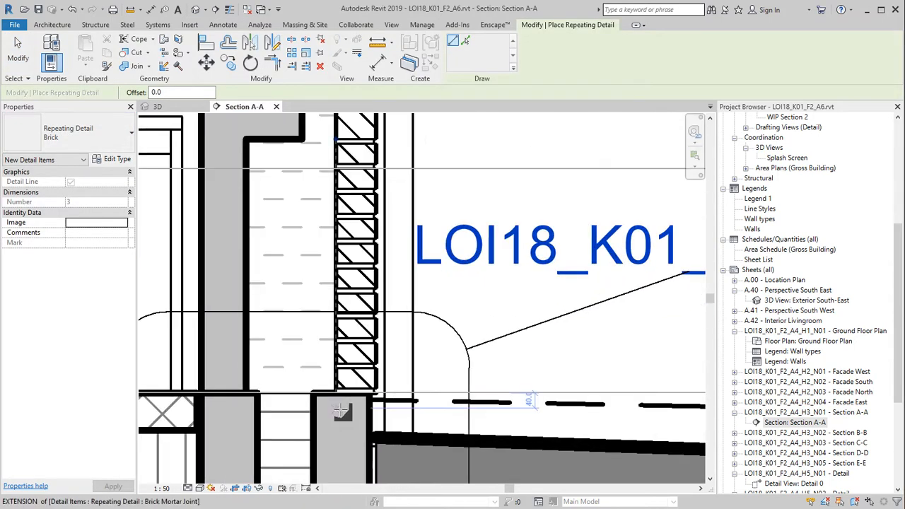
{"action": "left_click", "coordinate": [337, 393]}
{"action": "scroll", "coordinate": [340, 386], "scroll_direction": "down", "scroll_amount": 4}
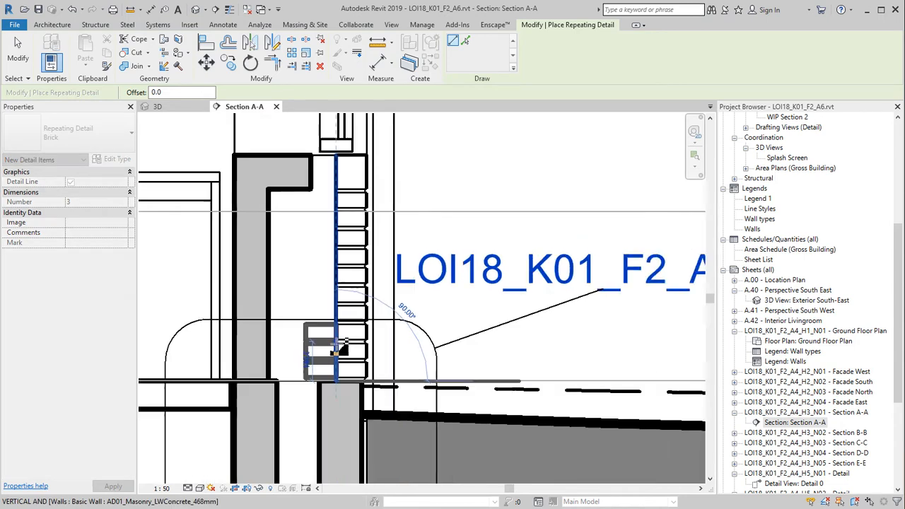
{"action": "middle_click_drag", "start_coordinate": [342, 364], "coordinate": [352, 435]}
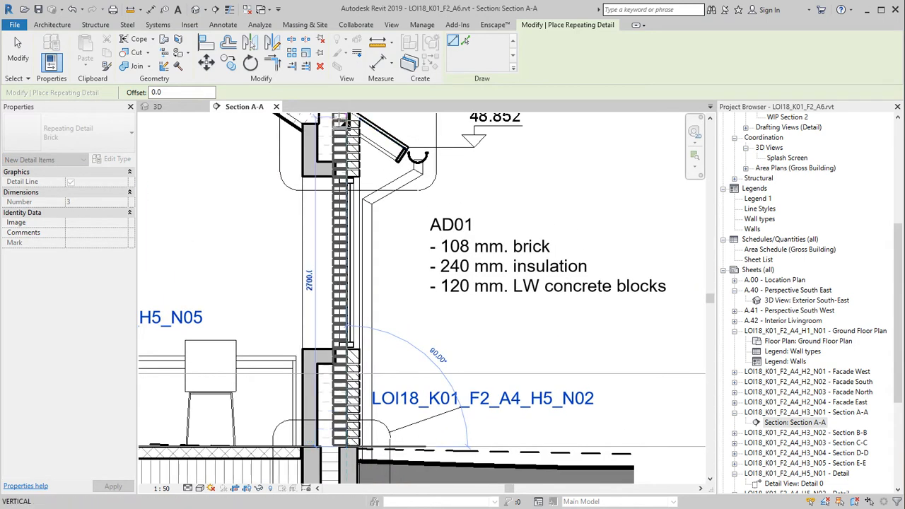
{"action": "scroll", "coordinate": [353, 121], "scroll_direction": "up", "scroll_amount": 3}
{"action": "left_click", "coordinate": [354, 125]}
{"action": "key", "text": "Escape"}
{"action": "key", "text": "Escape"}
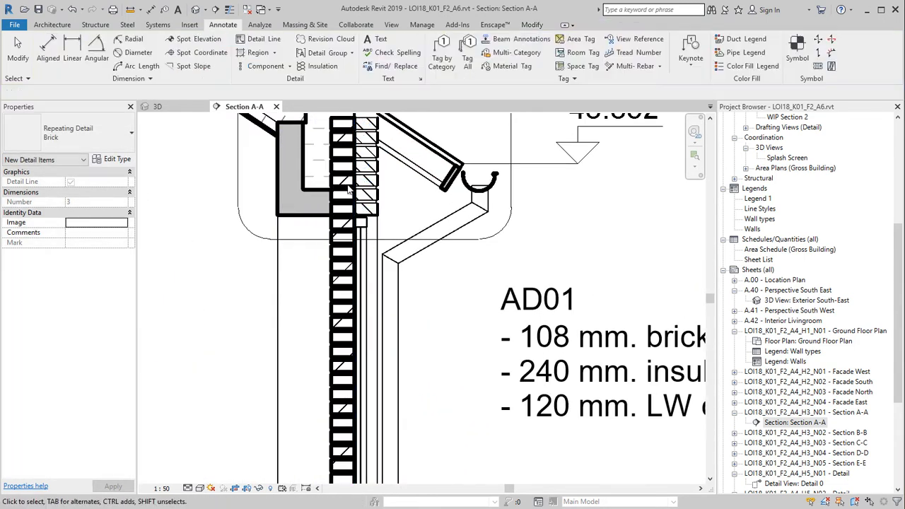
Turn on thin lines and copy the new brick column together with the mortar joints above the window to the clipboard
{"action": "middle_click_drag", "start_coordinate": [354, 125], "coordinate": [348, 178]}
{"action": "left_click", "coordinate": [229, 9]}
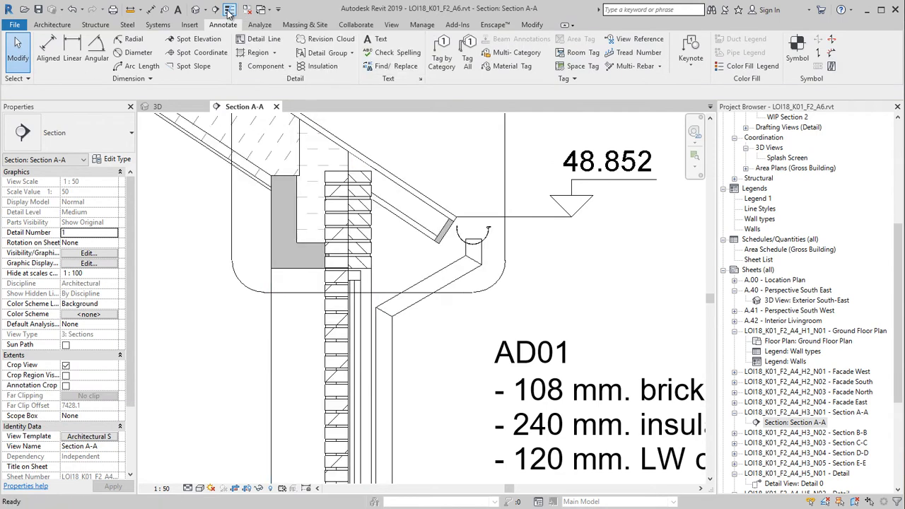
{"action": "scroll", "coordinate": [386, 232], "scroll_direction": "up", "scroll_amount": 2}
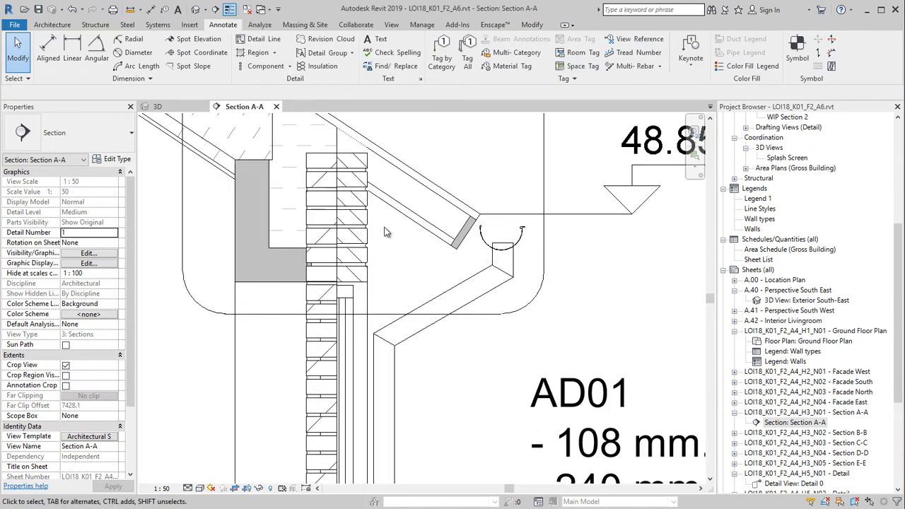
{"action": "left_click", "coordinate": [322, 157]}
{"action": "left_click", "coordinate": [368, 169], "text": "ctrl"}
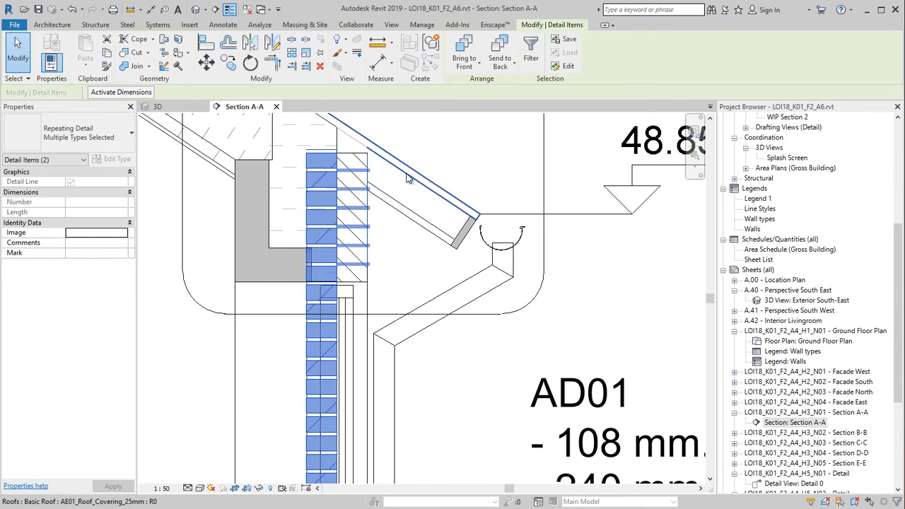
{"action": "key", "text": "ctrl+c"}
Open the Detail 0 view and paste the copied brick and mortar joint details aligned to the same place
{"action": "left_click_drag", "start_coordinate": [897, 379], "coordinate": [897, 404]}
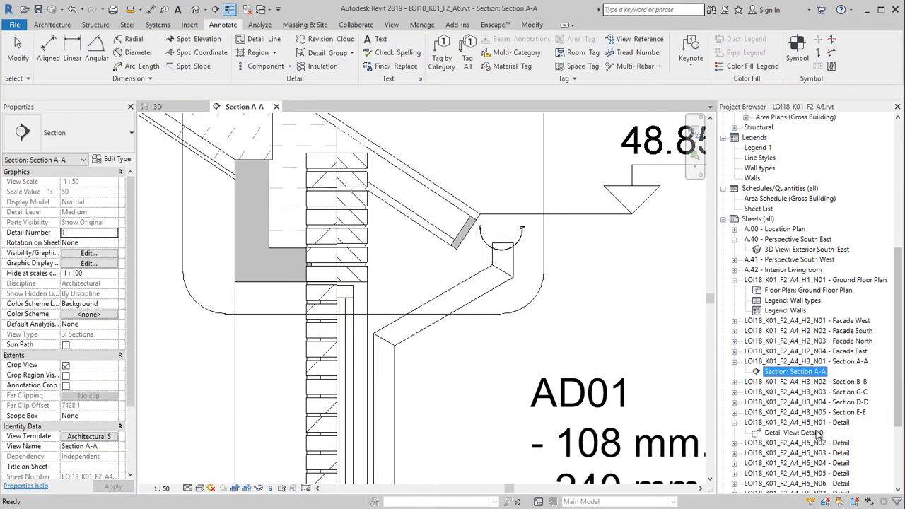
{"action": "double_click", "coordinate": [815, 433]}
{"action": "key", "text": "ctrl+v"}
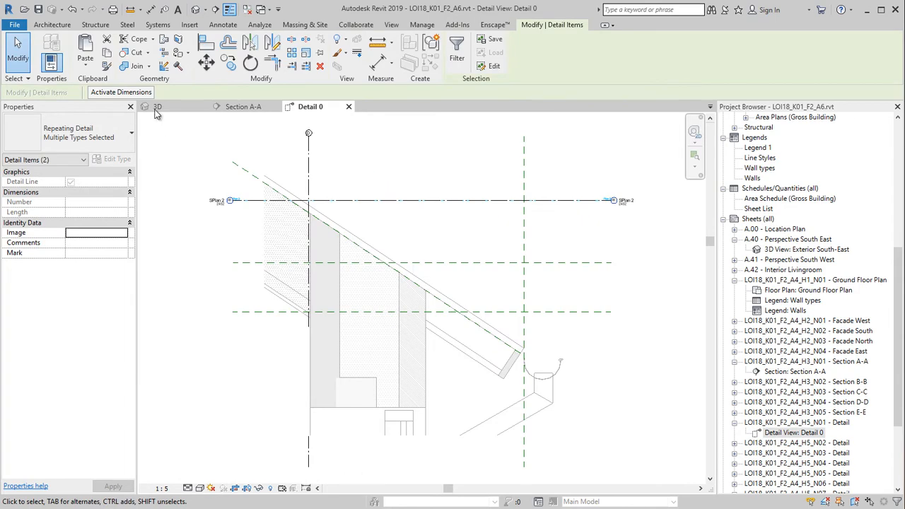
{"action": "left_click", "coordinate": [95, 68]}
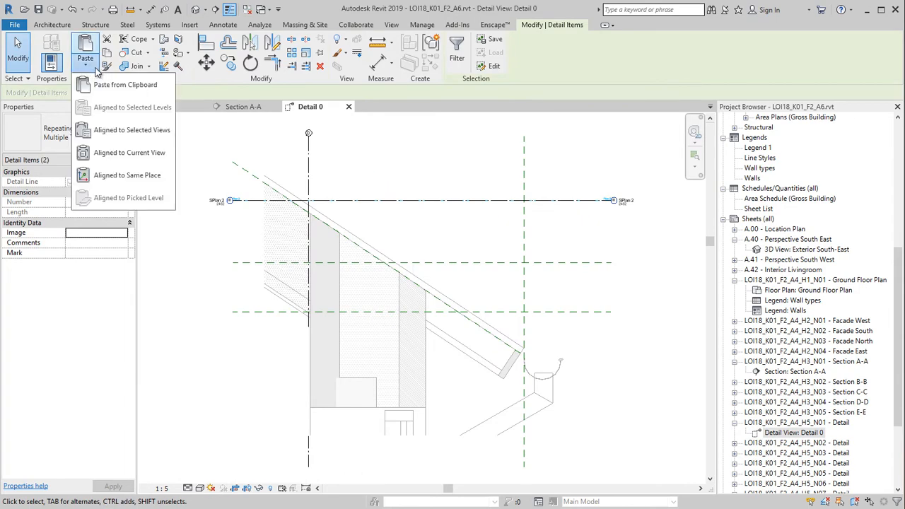
{"action": "left_click", "coordinate": [124, 175]}
{"action": "left_click", "coordinate": [470, 250]}
{"action": "scroll", "coordinate": [414, 333], "scroll_direction": "up", "scroll_amount": 5}
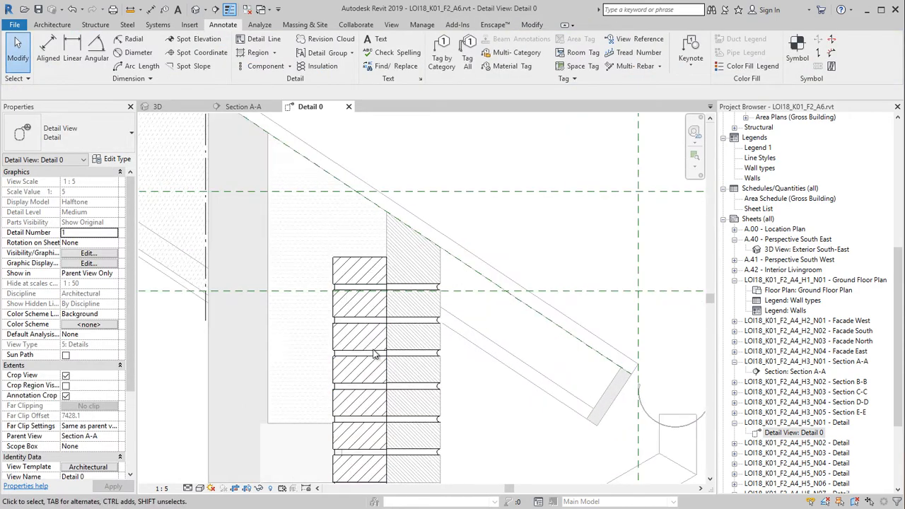
{"action": "scroll", "coordinate": [312, 286], "scroll_direction": "down", "scroll_amount": 3}
Move the pasted Brick repeating detail horizontally away from the wall to just outside the gutter
{"action": "left_click", "coordinate": [340, 266]}
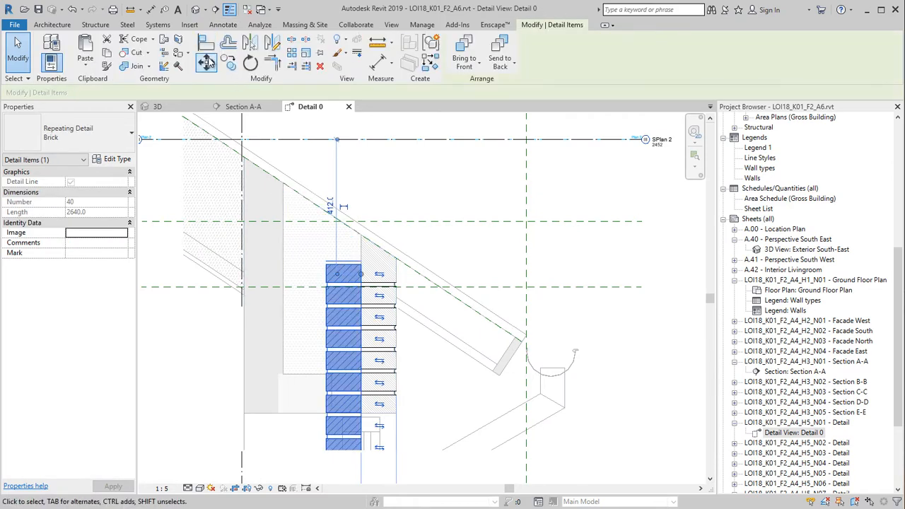
{"action": "left_click", "coordinate": [206, 63]}
{"action": "left_click", "coordinate": [296, 221]}
{"action": "left_click", "coordinate": [602, 226]}
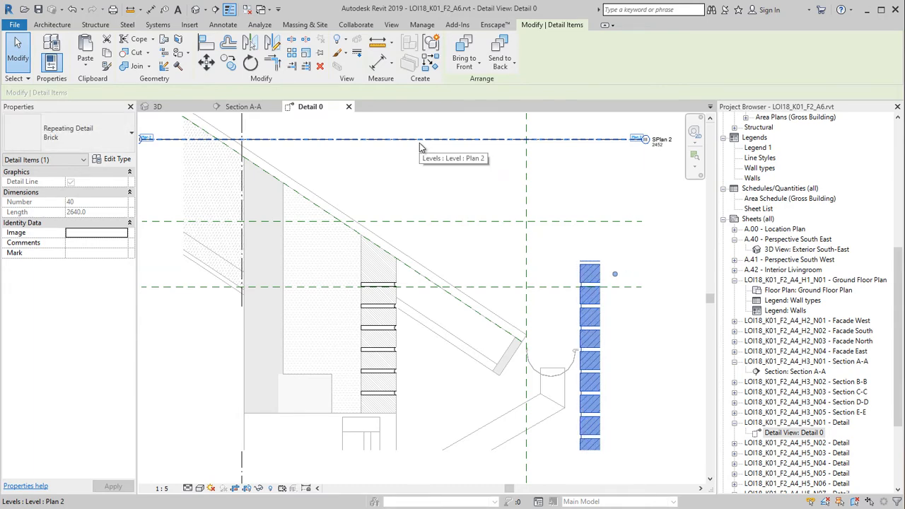
{"action": "left_click", "coordinate": [414, 198]}
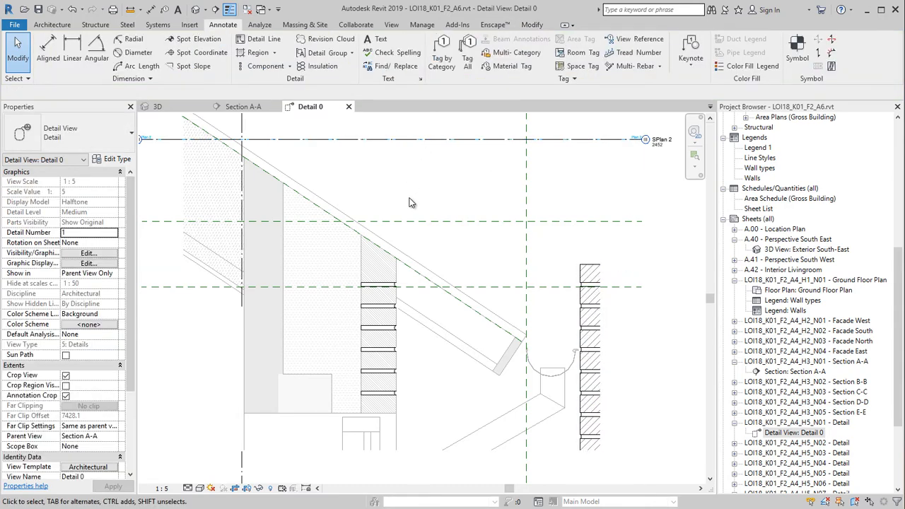
Place a Standard Mortar Joint detail component about 140 mm outside the brick wall, below the eaves
{"action": "left_click", "coordinate": [289, 66]}
{"action": "left_click", "coordinate": [290, 82]}
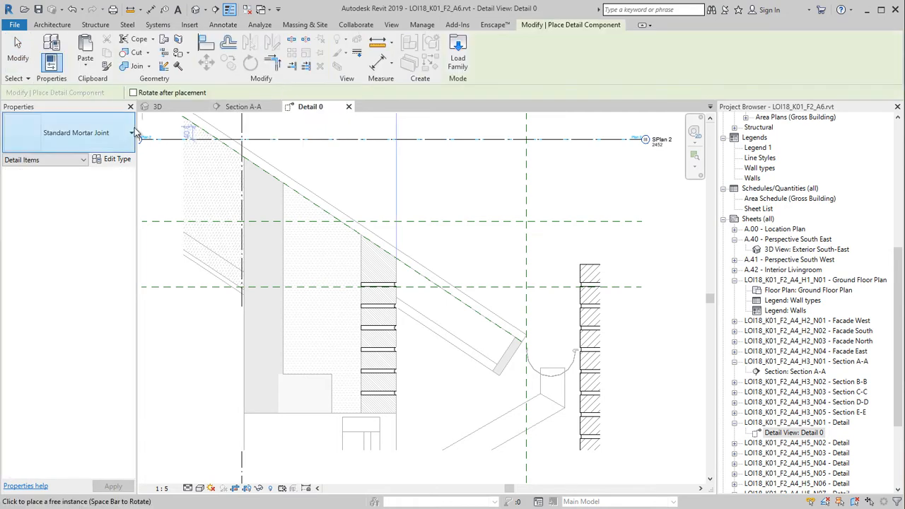
{"action": "scroll", "coordinate": [421, 371], "scroll_direction": "up", "scroll_amount": 5}
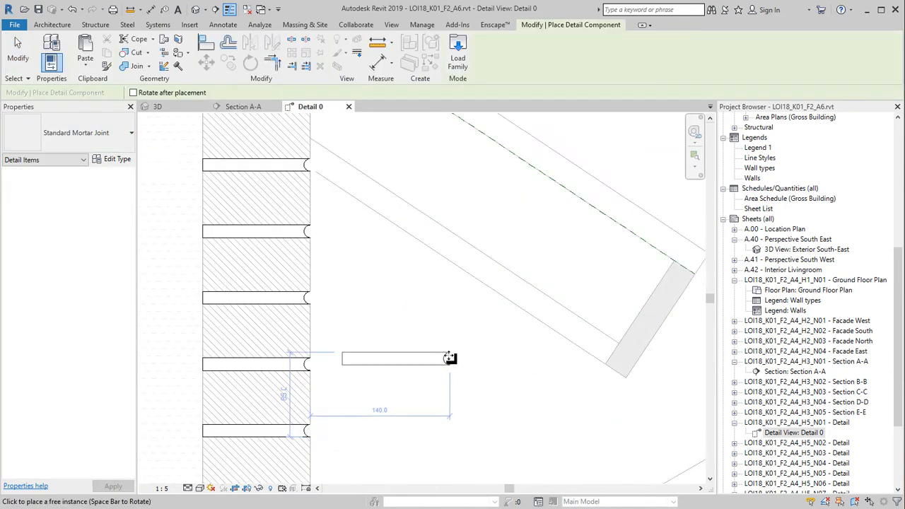
{"action": "left_click", "coordinate": [447, 368]}
{"action": "key", "text": "Escape"}
Open the Standard Mortar Joint family for editing and inspect the boundary sketch of its rectangular region
{"action": "left_click", "coordinate": [457, 53]}
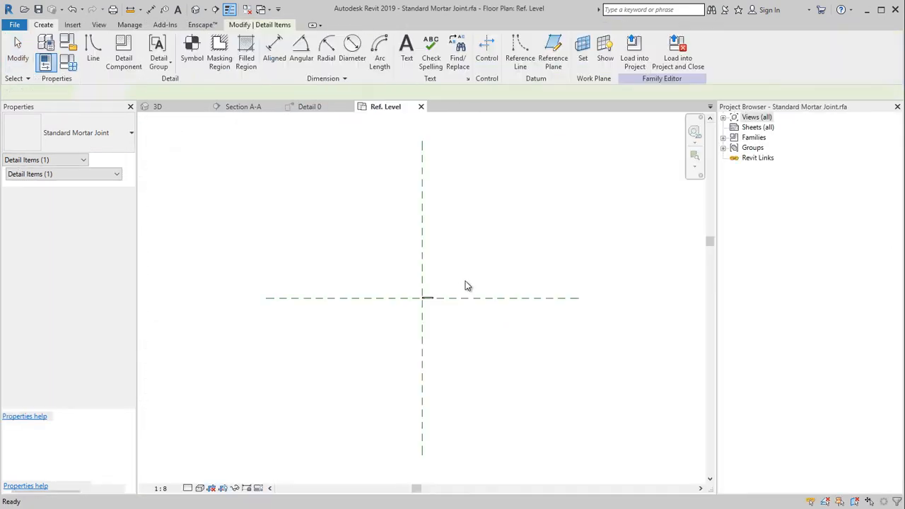
{"action": "double_click", "coordinate": [425, 295]}
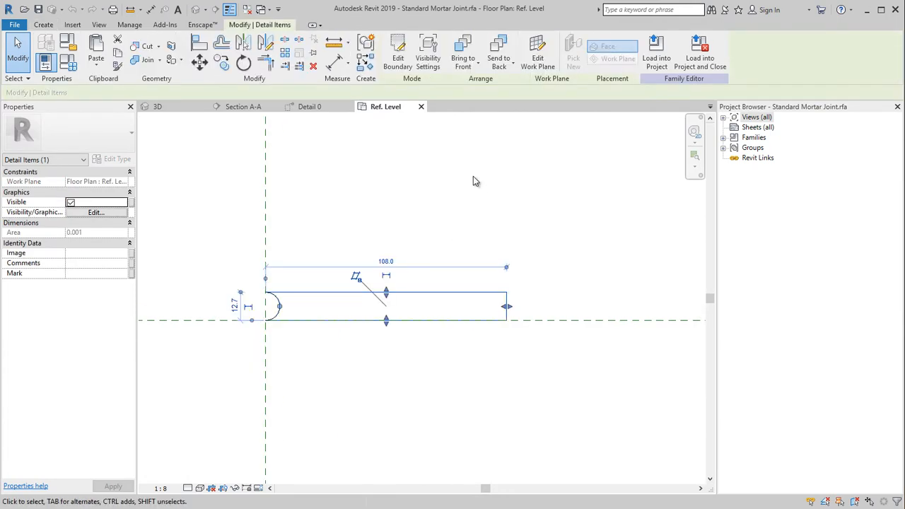
{"action": "left_click", "coordinate": [360, 294]}
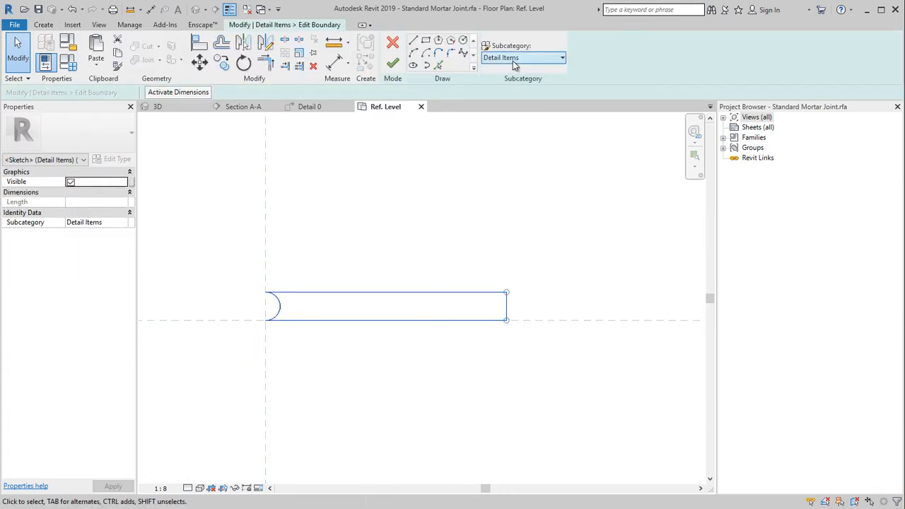
{"action": "left_click", "coordinate": [395, 65]}
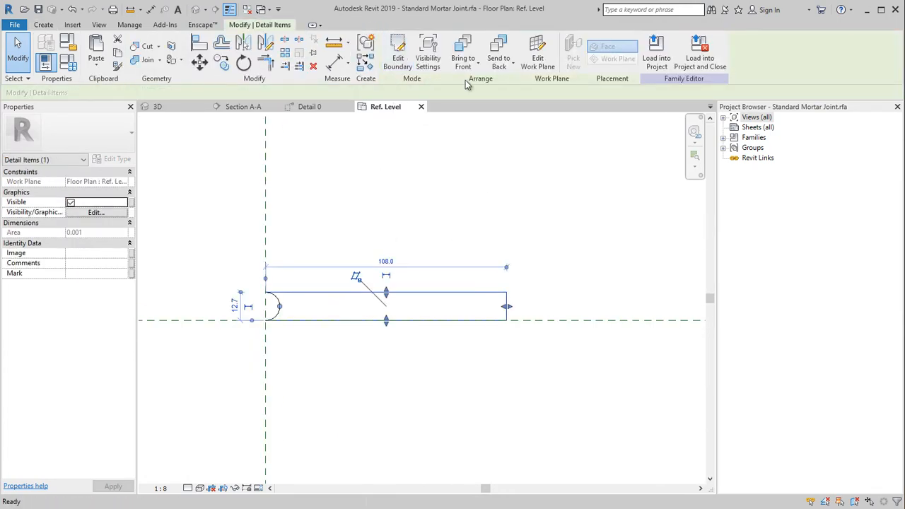
Close the mortar joint family and delete the single mortar joint component placed outside the brick wall
{"action": "left_click", "coordinate": [420, 106]}
{"action": "left_click", "coordinate": [195, 409]}
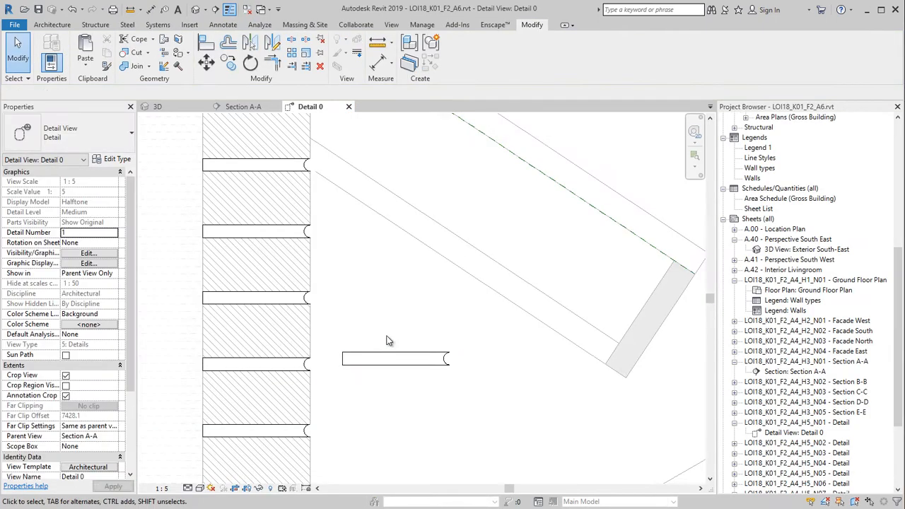
{"action": "left_click", "coordinate": [388, 356]}
{"action": "key", "text": "Delete"}
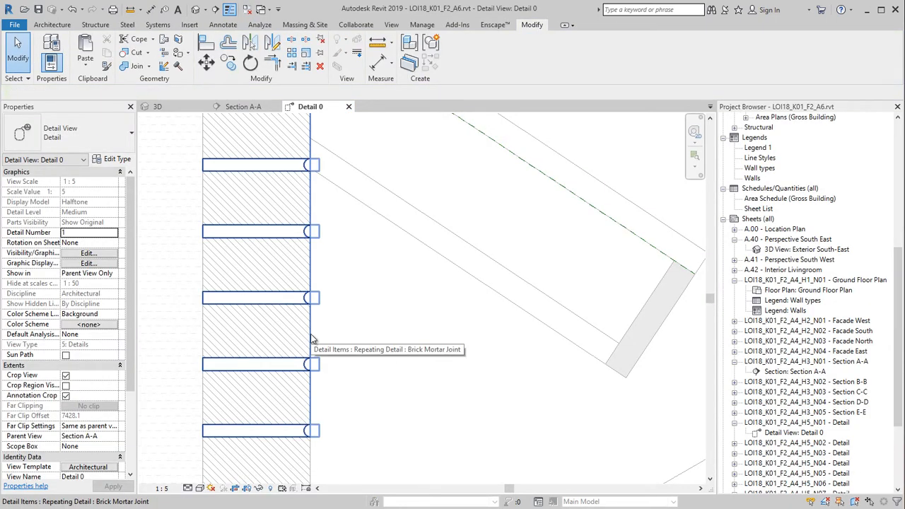
Hide the AE01_Roof_Covering_25mm roof element in the Detail 0 view
{"action": "scroll", "coordinate": [423, 347], "scroll_direction": "down", "scroll_amount": 3}
{"action": "middle_click_drag", "start_coordinate": [423, 347], "coordinate": [444, 380]}
{"action": "scroll", "coordinate": [443, 373], "scroll_direction": "down", "scroll_amount": 2}
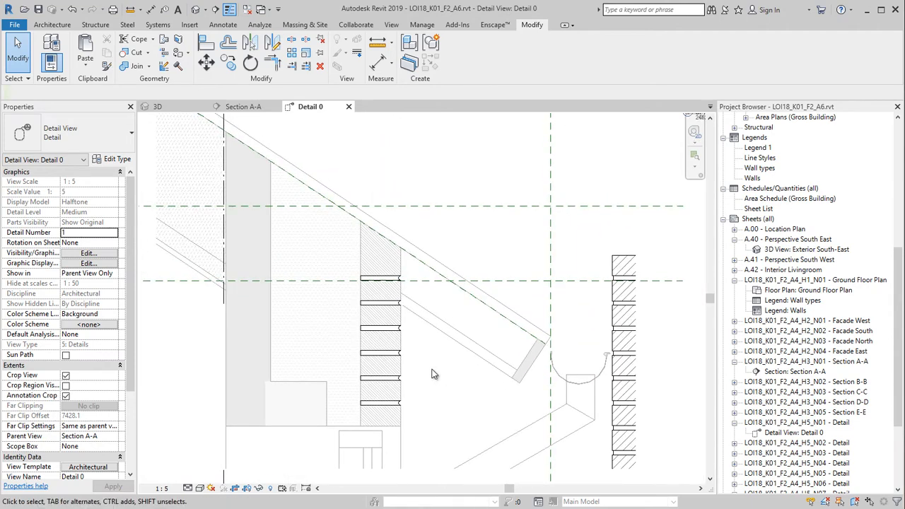
{"action": "left_click", "coordinate": [365, 258]}
{"action": "left_click", "coordinate": [377, 189]}
{"action": "left_click", "coordinate": [413, 246]}
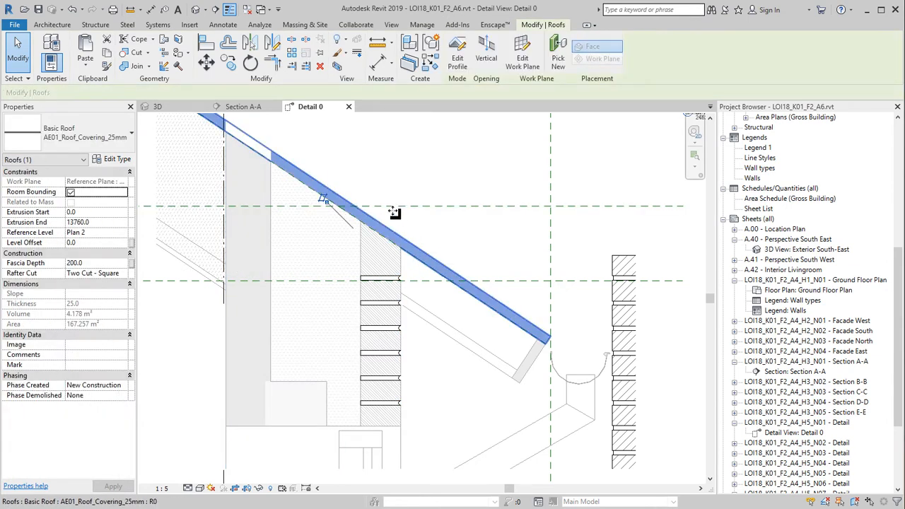
{"action": "left_click", "coordinate": [346, 42]}
{"action": "left_click", "coordinate": [368, 57]}
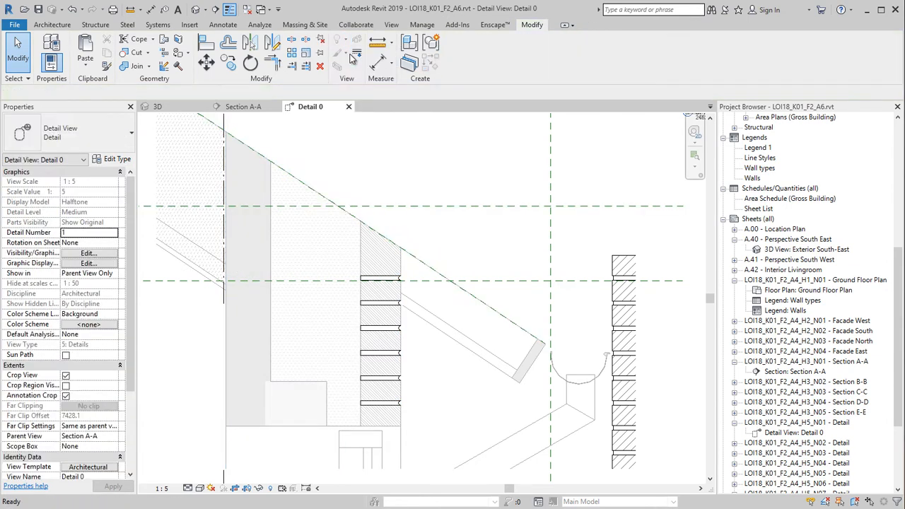
Start a Wood 1 filled region and draw its lower edge about 1260 mm up the roof slope from the eaves
{"action": "left_click", "coordinate": [223, 25]}
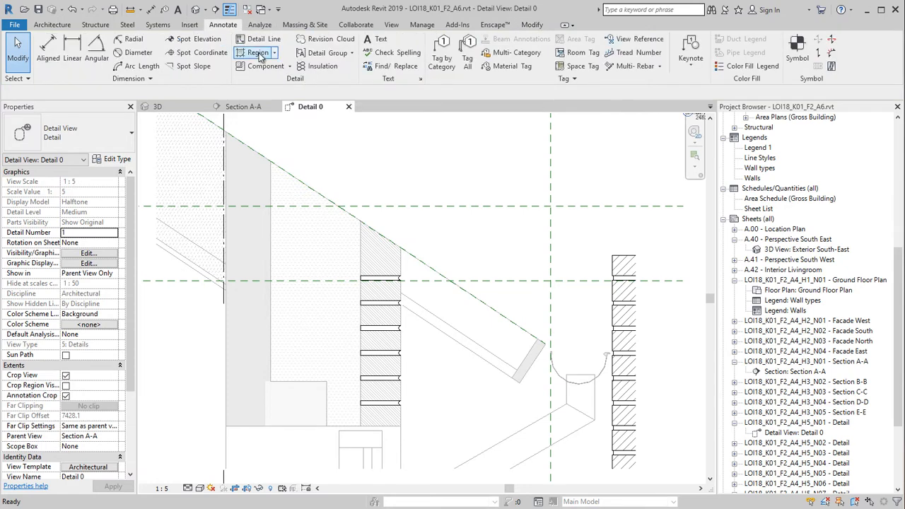
{"action": "left_click", "coordinate": [276, 58]}
{"action": "left_click", "coordinate": [263, 68]}
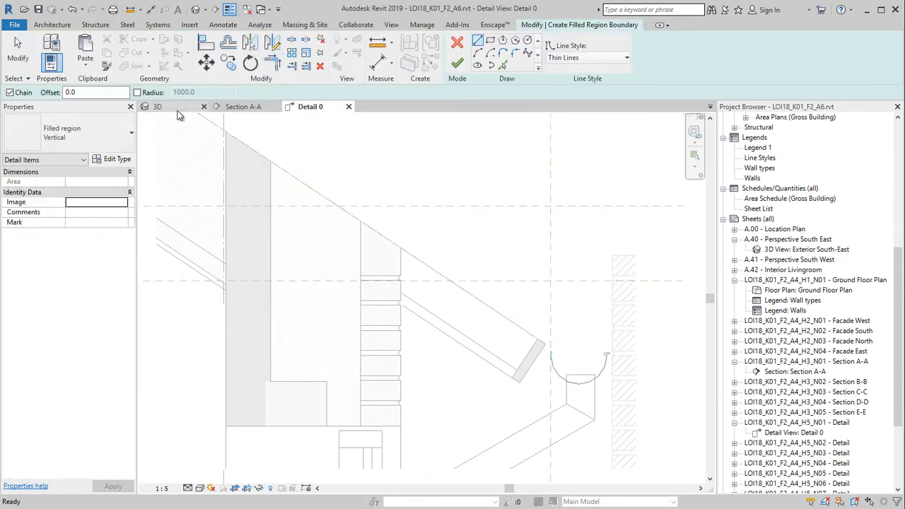
{"action": "left_click", "coordinate": [119, 142]}
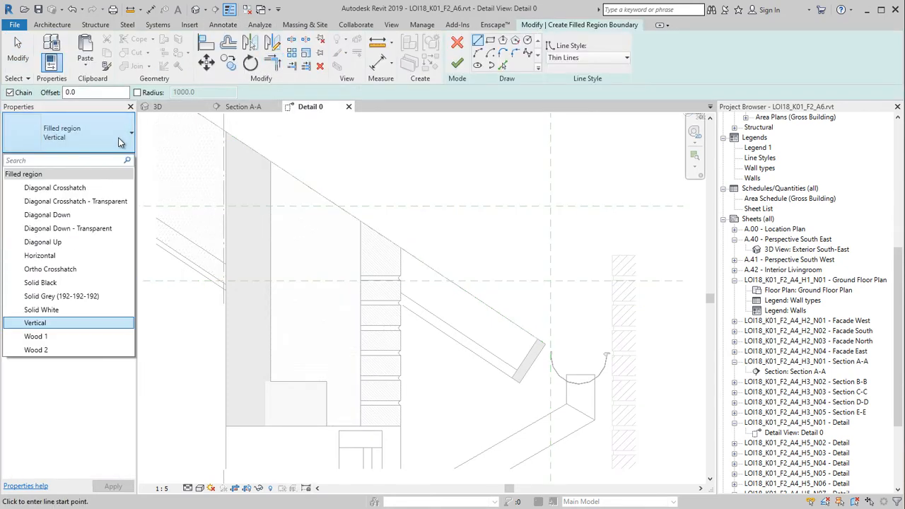
{"action": "left_click", "coordinate": [48, 335]}
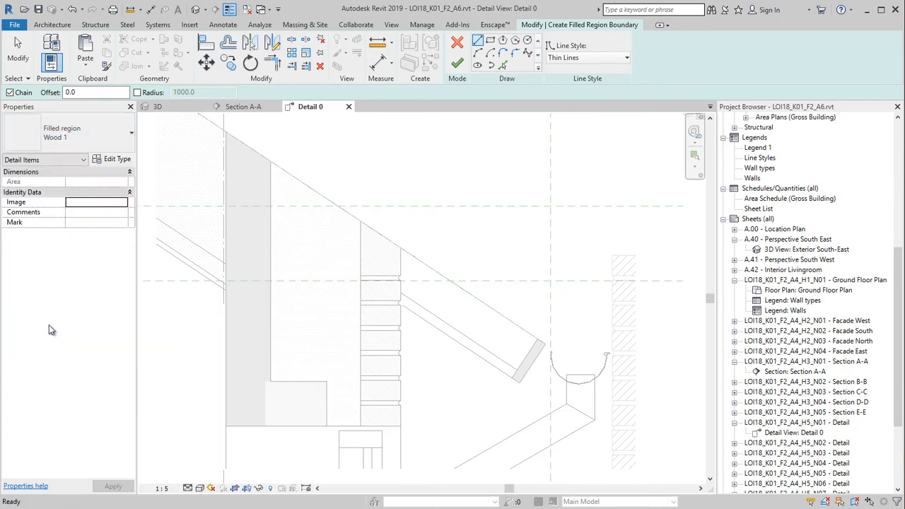
{"action": "left_click", "coordinate": [548, 344]}
{"action": "scroll", "coordinate": [546, 363], "scroll_direction": "down", "scroll_amount": 2}
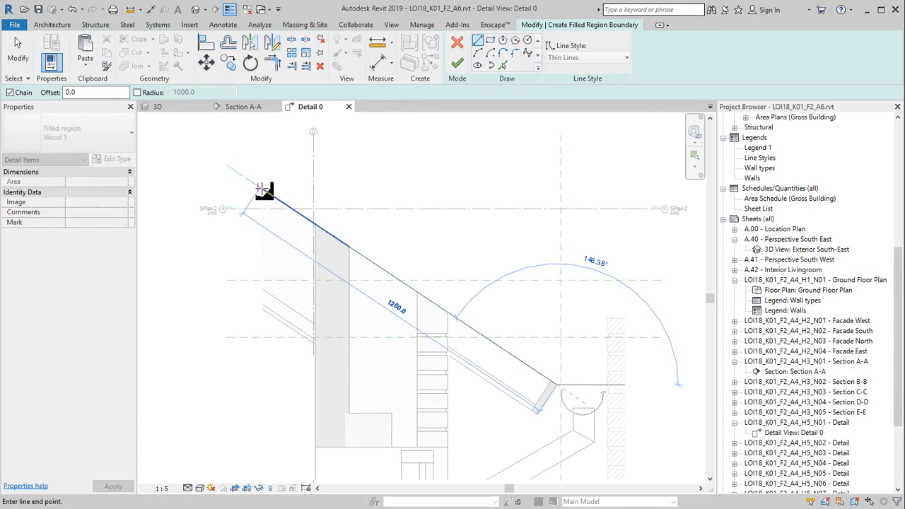
{"action": "left_click", "coordinate": [263, 190]}
Complete the Wood 1 region with a perpendicular upper end, a parallel top edge and a closing edge at the eaves
{"action": "scroll", "coordinate": [263, 190], "scroll_direction": "up", "scroll_amount": 3}
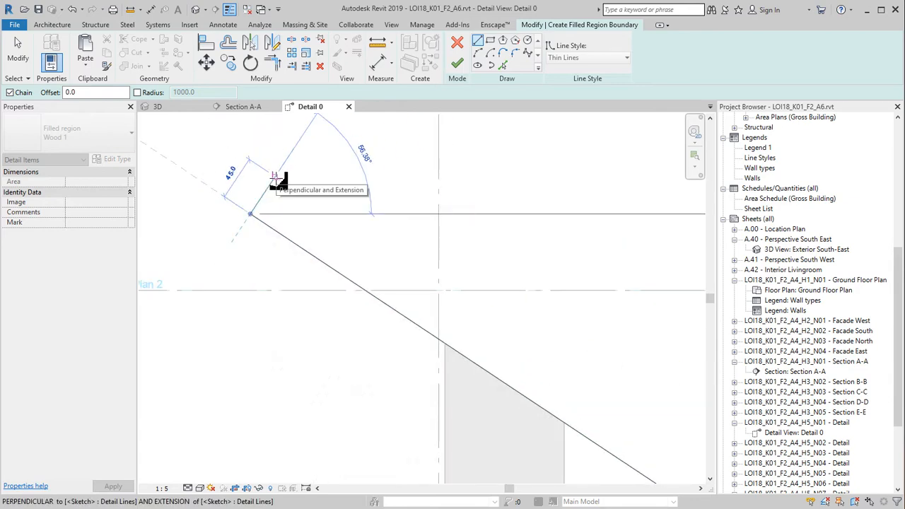
{"action": "type", "text": "80"}
{"action": "key", "text": "Return"}
{"action": "scroll", "coordinate": [389, 285], "scroll_direction": "down", "scroll_amount": 2}
{"action": "middle_click_drag", "start_coordinate": [518, 386], "coordinate": [431, 234]}
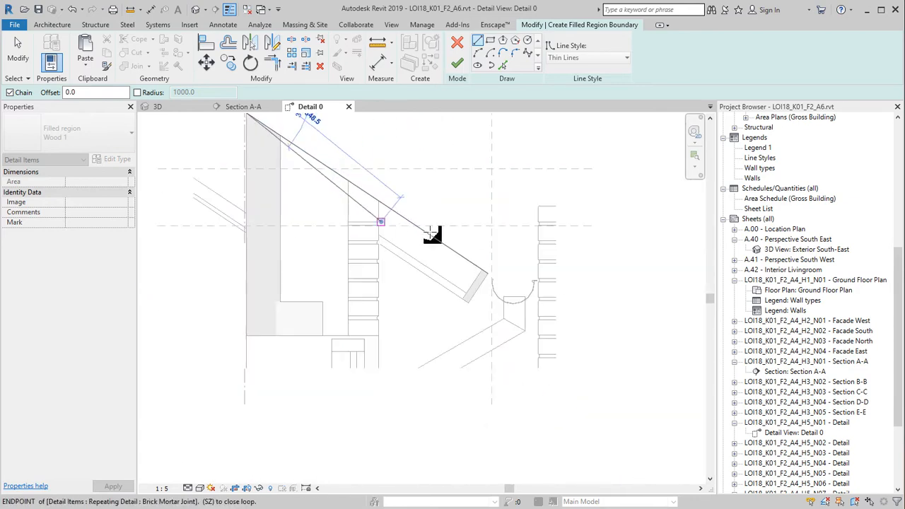
{"action": "scroll", "coordinate": [520, 268], "scroll_direction": "up", "scroll_amount": 5}
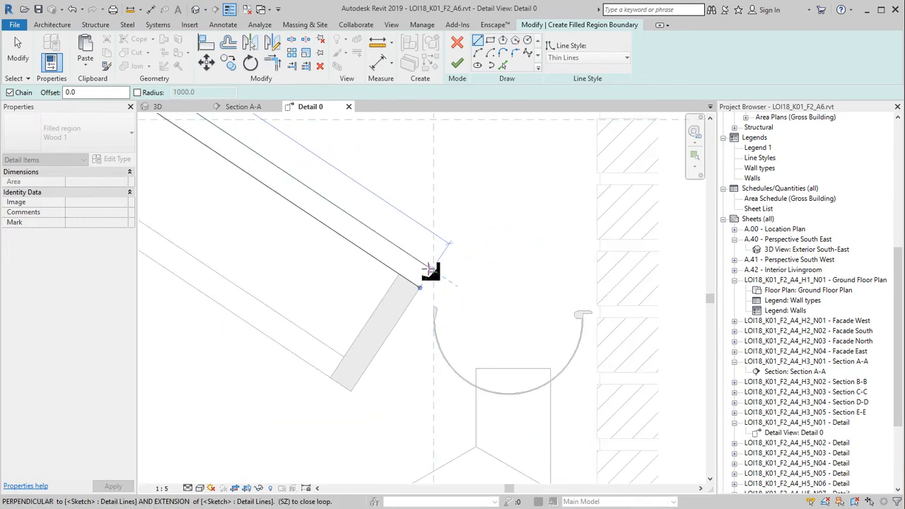
{"action": "left_click", "coordinate": [419, 288]}
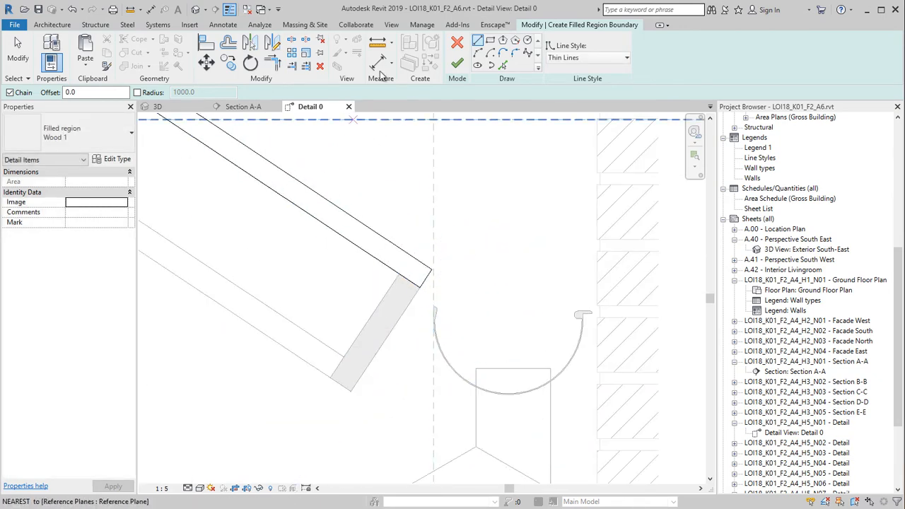
{"action": "left_click", "coordinate": [458, 69]}
Set all boundary lines of the Wood 1 region to Medium Lines and turn off the thin lines display
{"action": "left_click", "coordinate": [465, 48]}
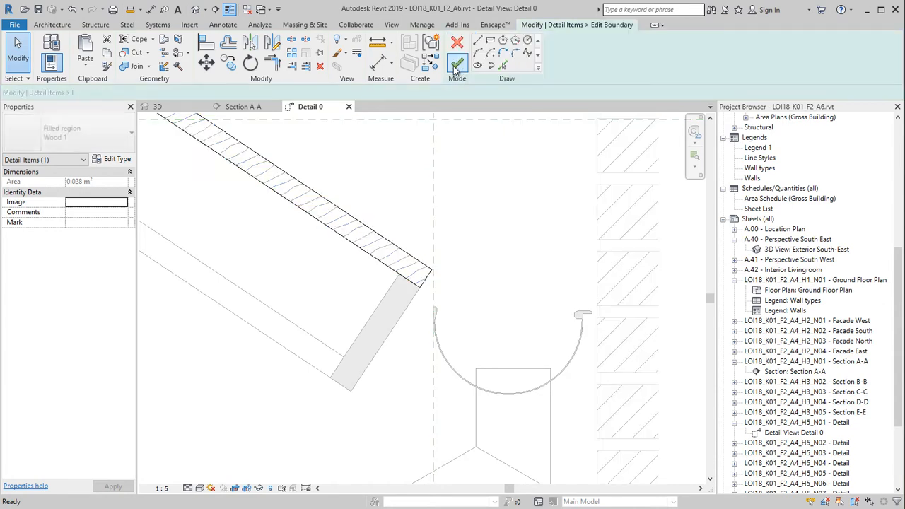
{"action": "key", "text": "Tab"}
{"action": "left_click", "coordinate": [378, 238]}
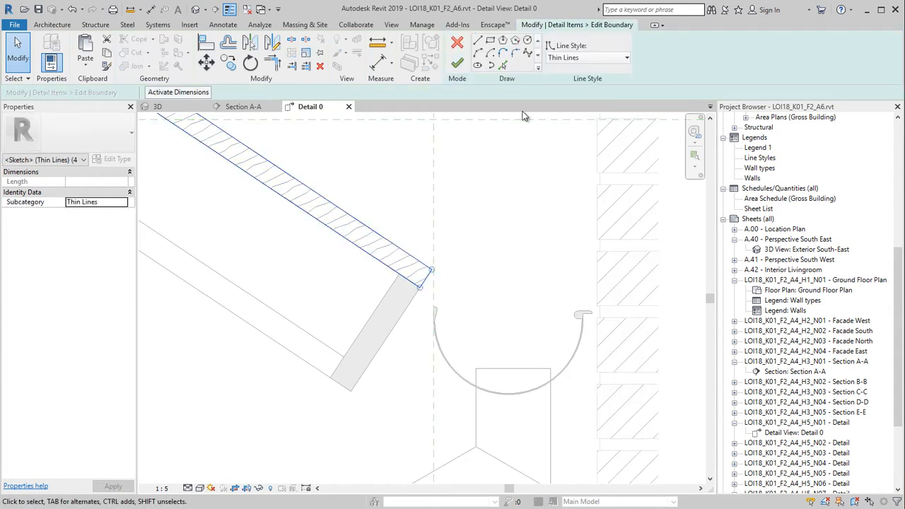
{"action": "left_click", "coordinate": [587, 59]}
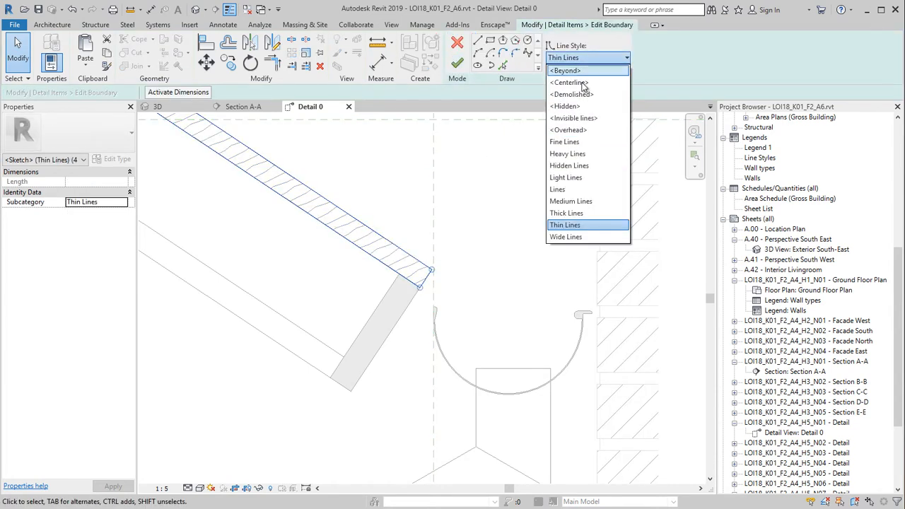
{"action": "left_click", "coordinate": [569, 201]}
{"action": "left_click", "coordinate": [456, 64]}
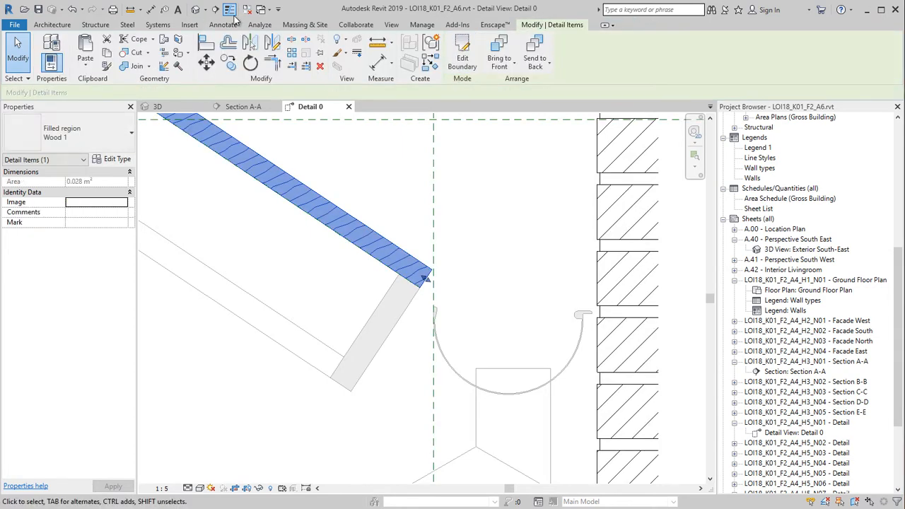
{"action": "left_click", "coordinate": [233, 24]}
Set the foreground pattern color of the Wood 1 filled region type to light grey
{"action": "scroll", "coordinate": [371, 198], "scroll_direction": "down", "scroll_amount": 3}
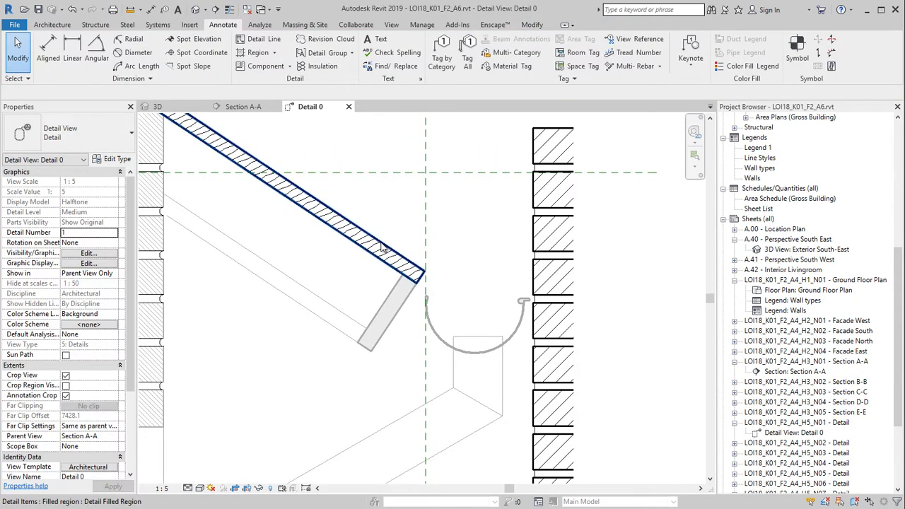
{"action": "left_click", "coordinate": [380, 246]}
{"action": "left_click", "coordinate": [116, 158]}
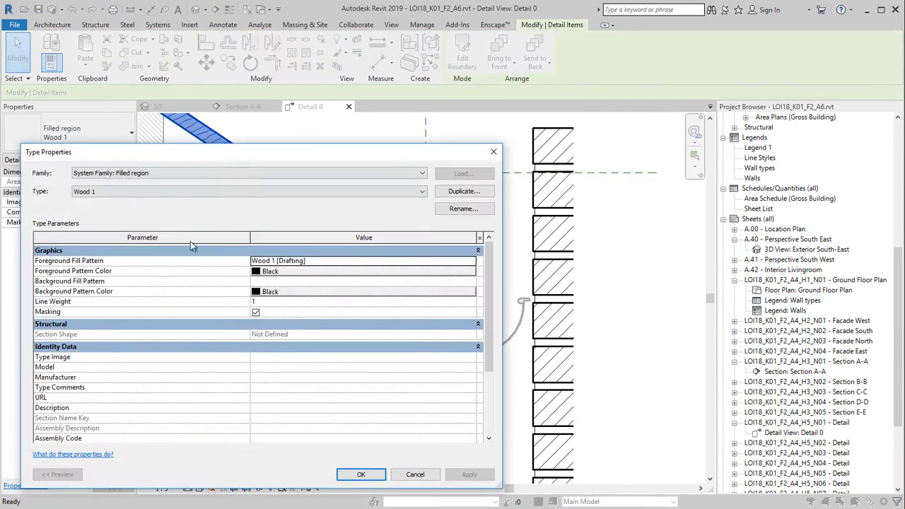
{"action": "left_click", "coordinate": [270, 276]}
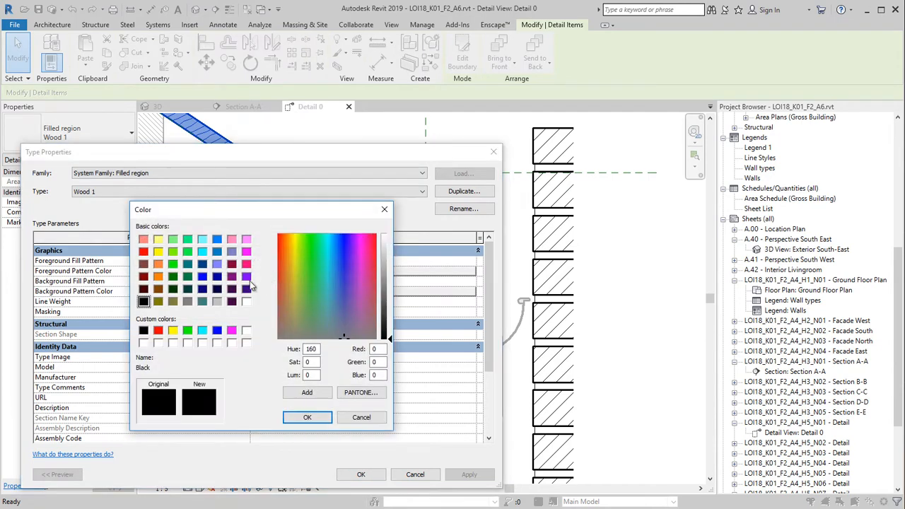
{"action": "left_click", "coordinate": [217, 301]}
{"action": "left_click", "coordinate": [307, 418]}
{"action": "left_click", "coordinate": [358, 477]}
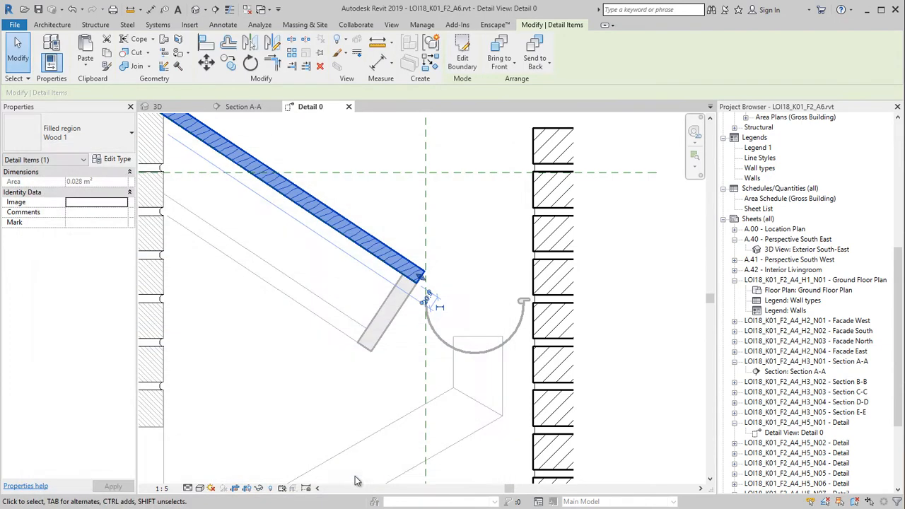
{"action": "left_click", "coordinate": [378, 225]}
Set Display Model to Normal in the Architectural Detail view template, keeping the parameter included, and apply it
{"action": "scroll", "coordinate": [377, 225], "scroll_direction": "down", "scroll_amount": 1}
{"action": "middle_click_drag", "start_coordinate": [378, 225], "coordinate": [400, 273]}
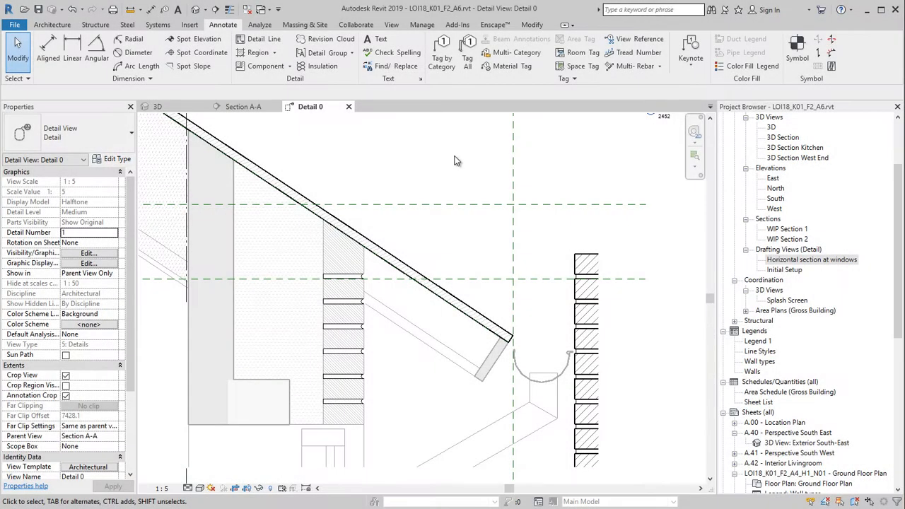
{"action": "middle_click_drag", "start_coordinate": [460, 206], "coordinate": [473, 222]}
{"action": "scroll", "coordinate": [135, 345], "scroll_direction": "down", "scroll_amount": 2}
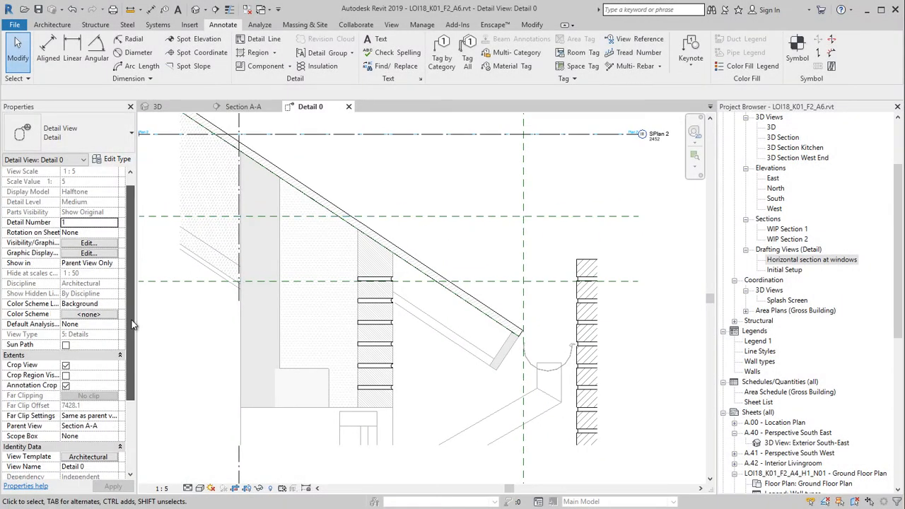
{"action": "left_click_drag", "start_coordinate": [136, 347], "coordinate": [147, 357]}
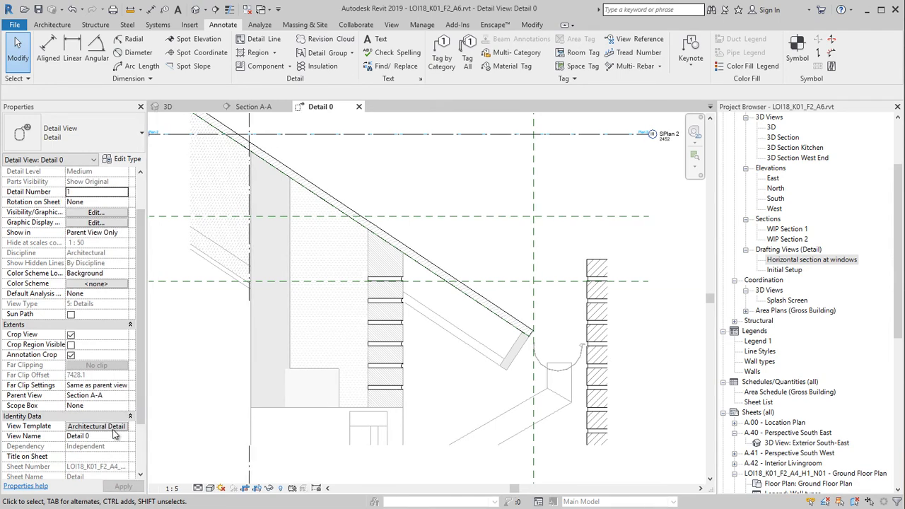
{"action": "left_click", "coordinate": [96, 426]}
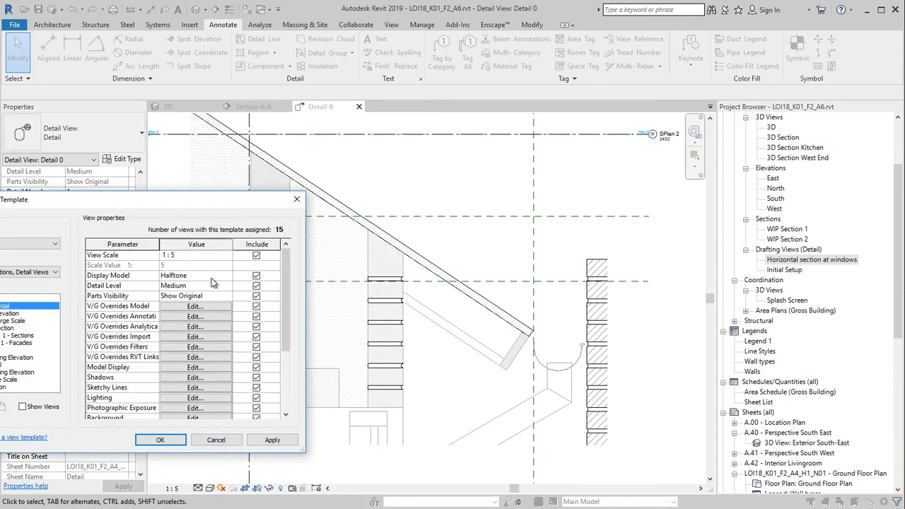
{"action": "left_click", "coordinate": [256, 277]}
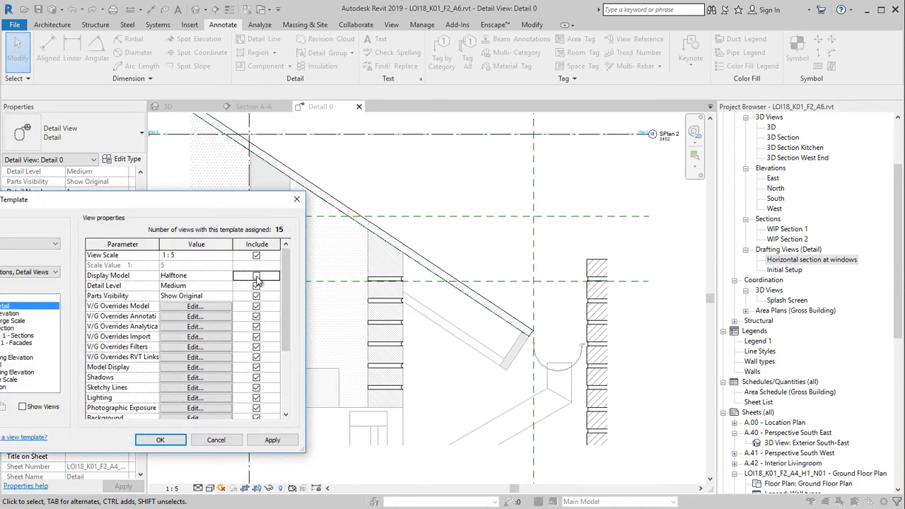
{"action": "left_click", "coordinate": [227, 277]}
{"action": "left_click", "coordinate": [215, 285]}
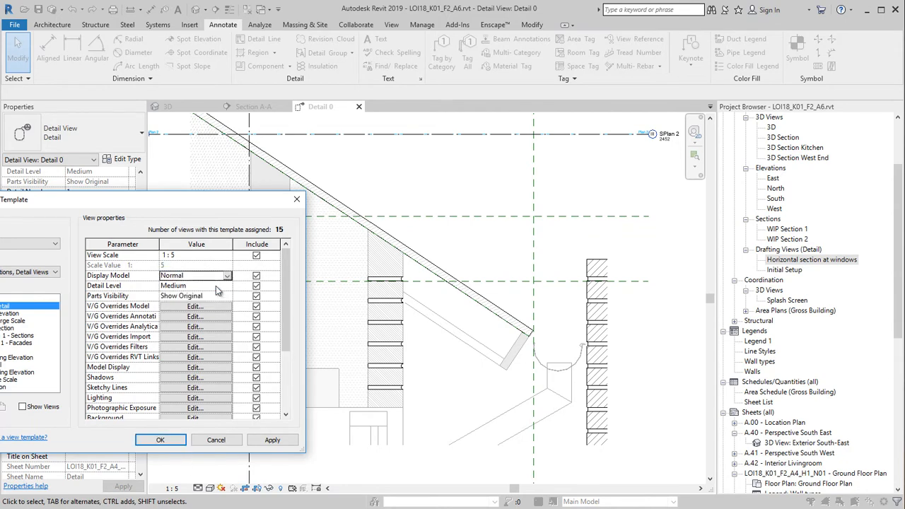
{"action": "left_click", "coordinate": [272, 440]}
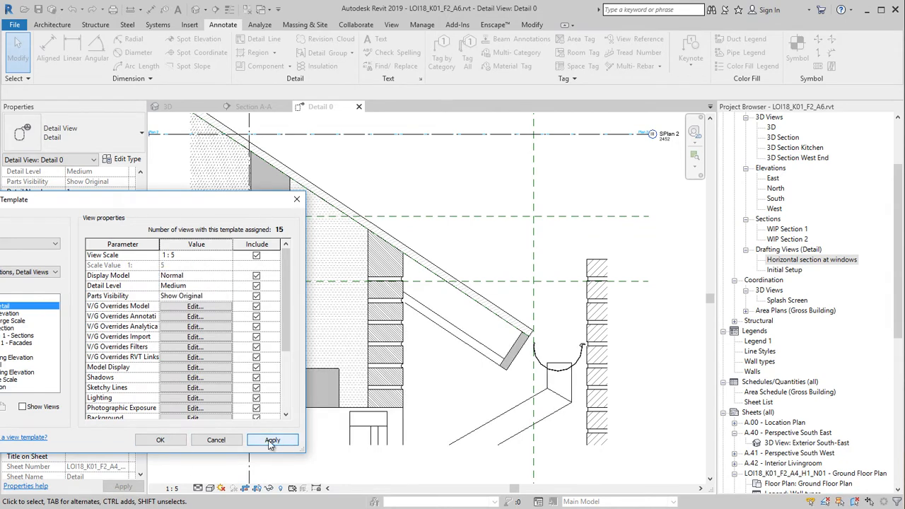
{"action": "left_click", "coordinate": [160, 440]}
Shorten the Brick Mortar Joint repeating detail from its upper end so it keeps only the four lowest joints
{"action": "scroll", "coordinate": [396, 377], "scroll_direction": "up", "scroll_amount": 3}
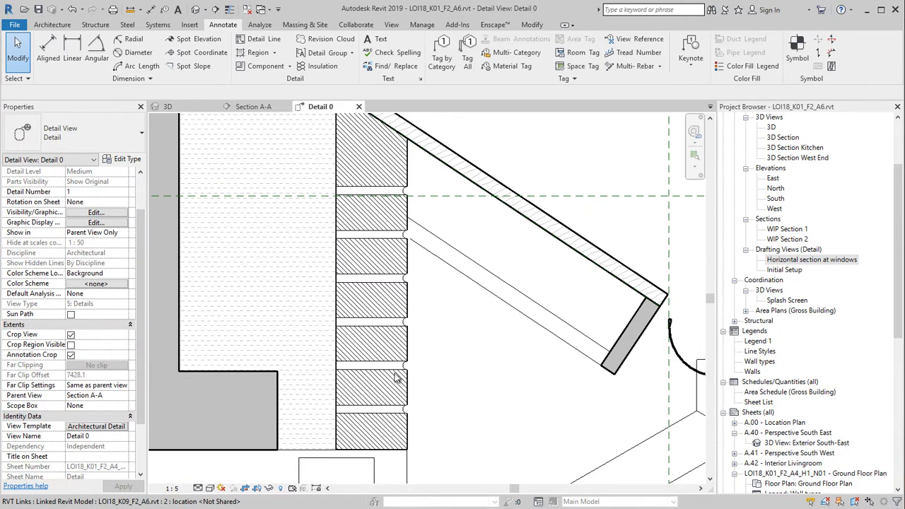
{"action": "left_click", "coordinate": [401, 184]}
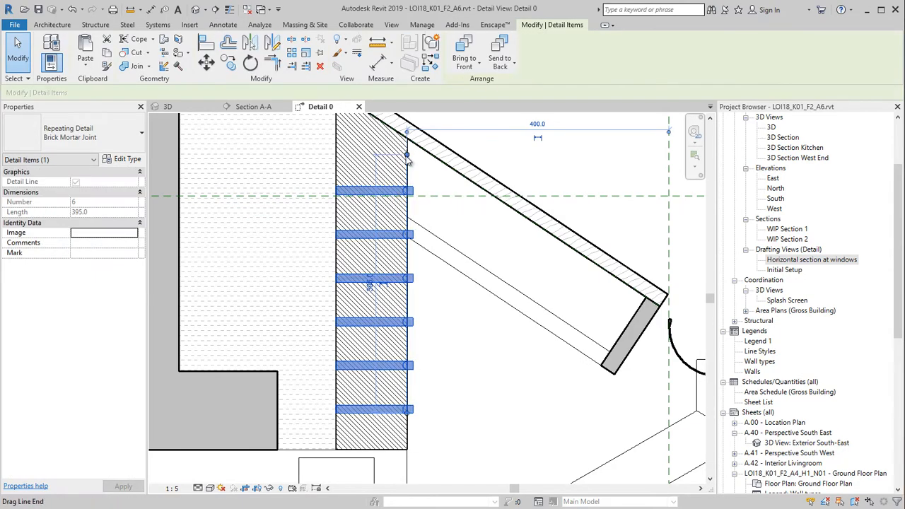
{"action": "left_click_drag", "start_coordinate": [407, 155], "coordinate": [408, 249]}
{"action": "key", "text": "Escape"}
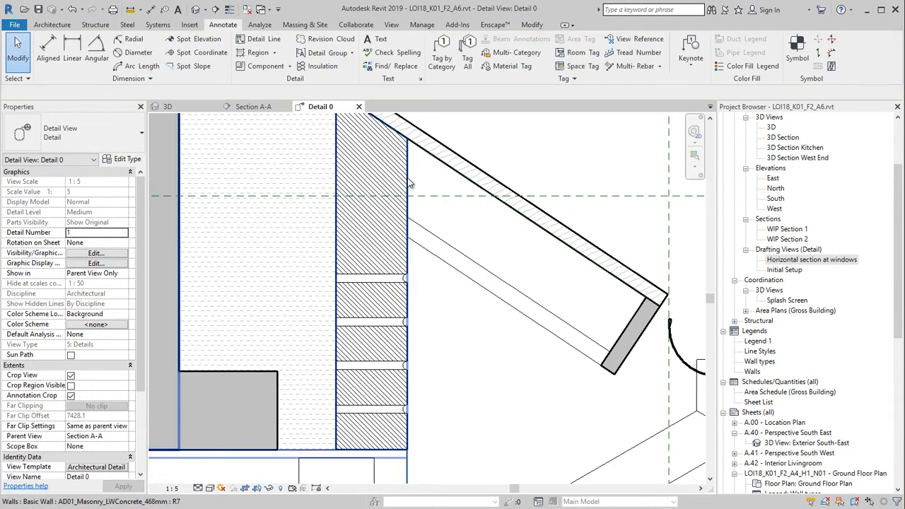
{"action": "left_click", "coordinate": [410, 184]}
{"action": "key", "text": "Escape"}
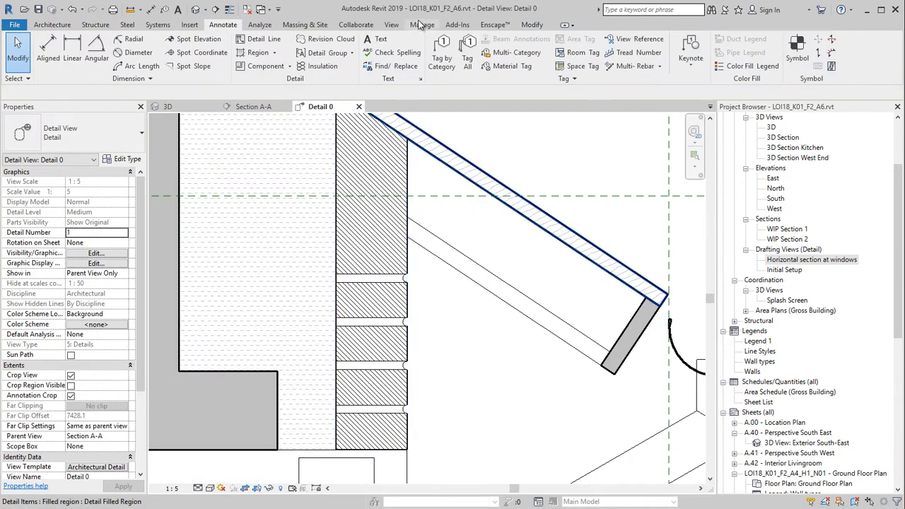
Sketch a cut profile line across the wall's outer brick layer, offset 55 mm above the uppermost mortar joint
{"action": "left_click", "coordinate": [393, 25]}
{"action": "left_click", "coordinate": [194, 69]}
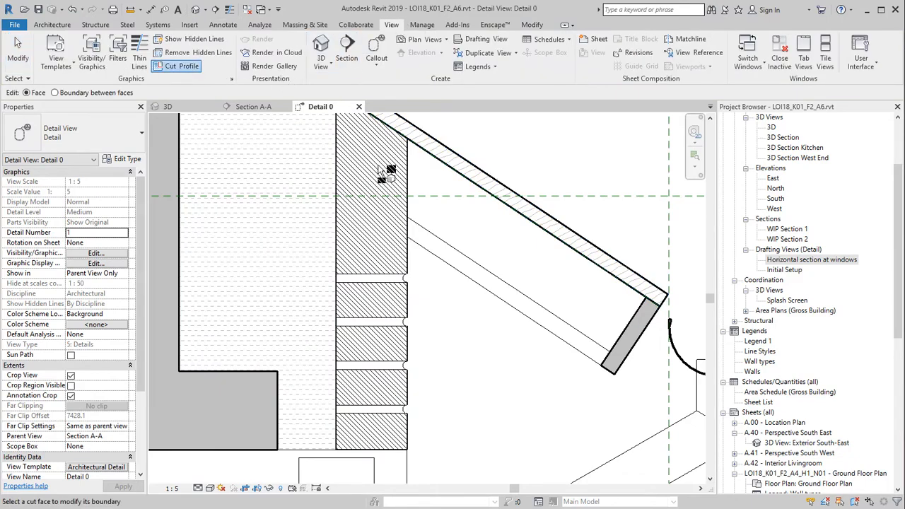
{"action": "left_click", "coordinate": [414, 177]}
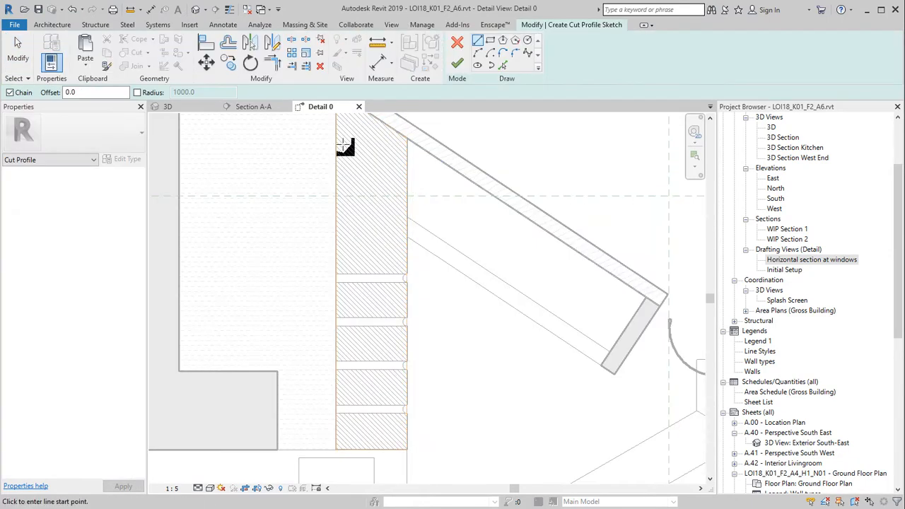
{"action": "left_click", "coordinate": [70, 93]}
{"action": "type", "text": "55"}
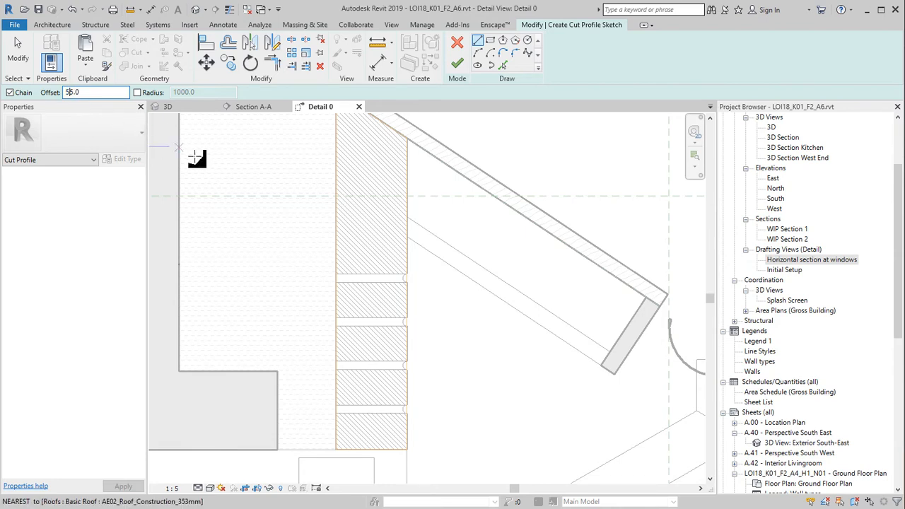
{"action": "left_click", "coordinate": [407, 274]}
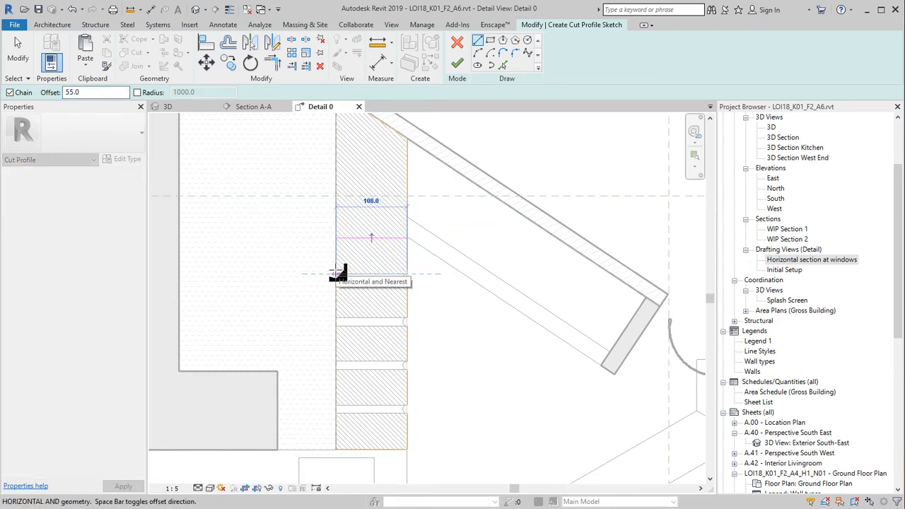
{"action": "left_click", "coordinate": [336, 274]}
{"action": "key", "text": "Escape"}
{"action": "key", "text": "Escape"}
Flip the cut profile to keep the brick layer below the line and finish the sketch
{"action": "left_click", "coordinate": [372, 240]}
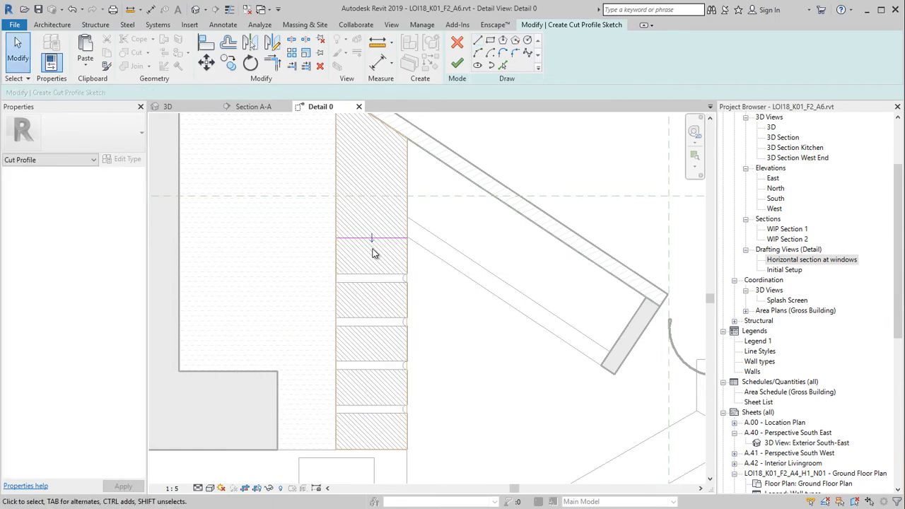
{"action": "left_click", "coordinate": [457, 63]}
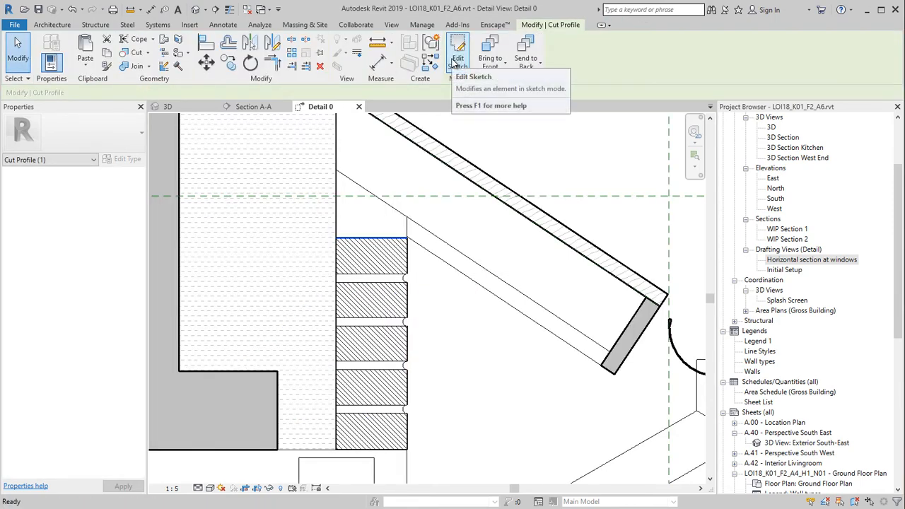
{"action": "left_click", "coordinate": [457, 300]}
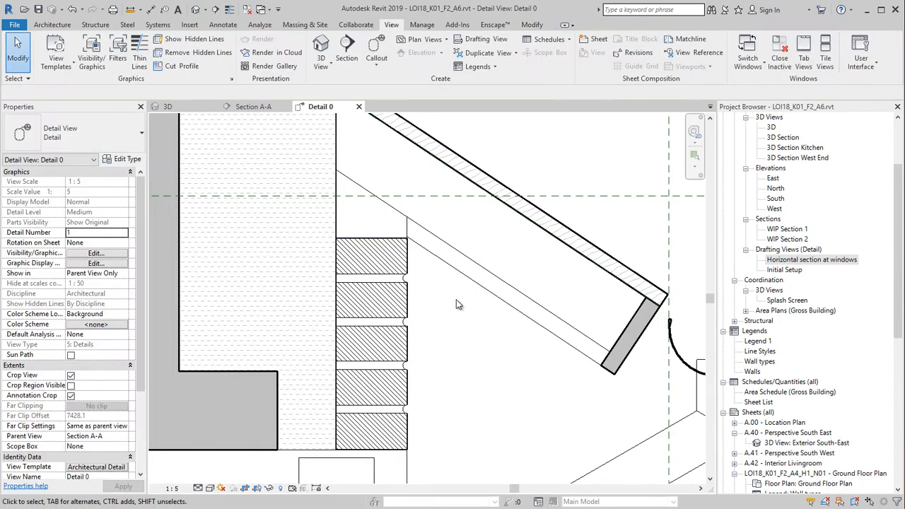
Create a new line style subcategory of Lines named Asphalt felt
{"action": "scroll", "coordinate": [459, 304], "scroll_direction": "down", "scroll_amount": 2}
{"action": "middle_click_drag", "start_coordinate": [464, 307], "coordinate": [417, 423]}
{"action": "scroll", "coordinate": [416, 390], "scroll_direction": "up", "scroll_amount": 1}
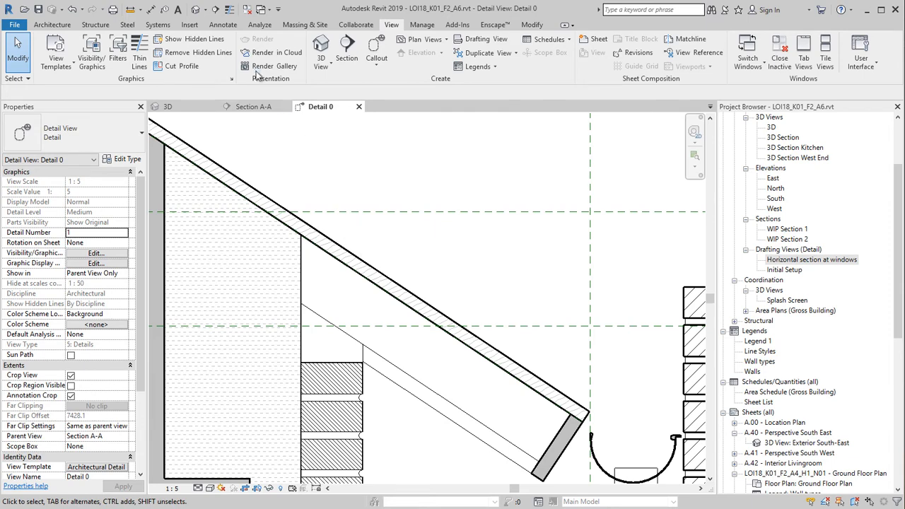
{"action": "left_click", "coordinate": [420, 24]}
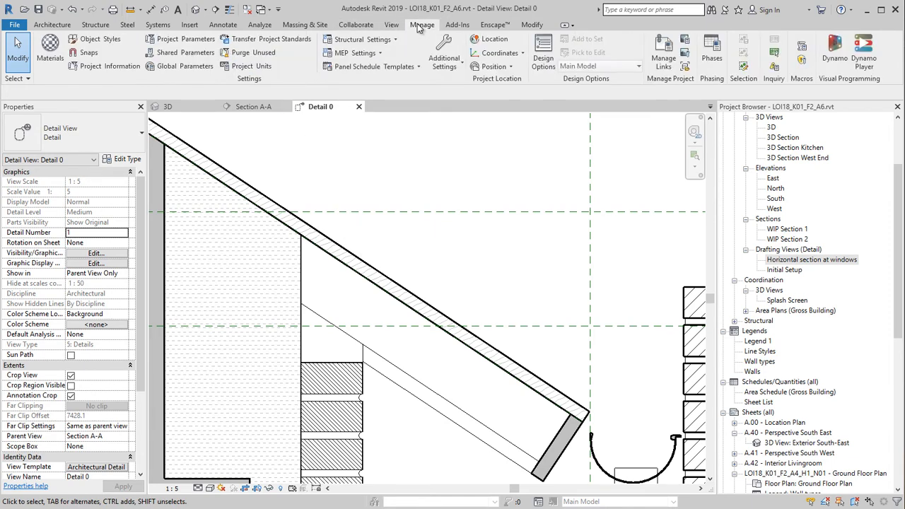
{"action": "left_click", "coordinate": [444, 56]}
{"action": "left_click", "coordinate": [460, 181]}
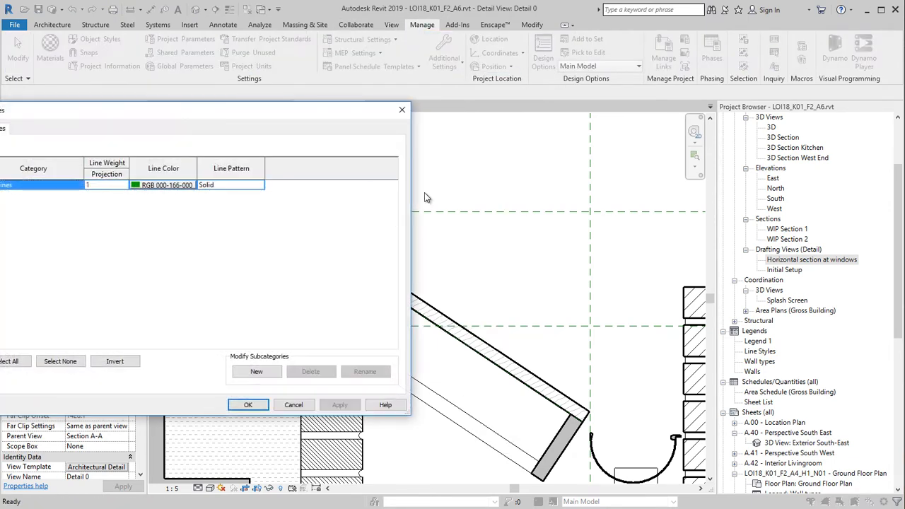
{"action": "left_click", "coordinate": [249, 371]}
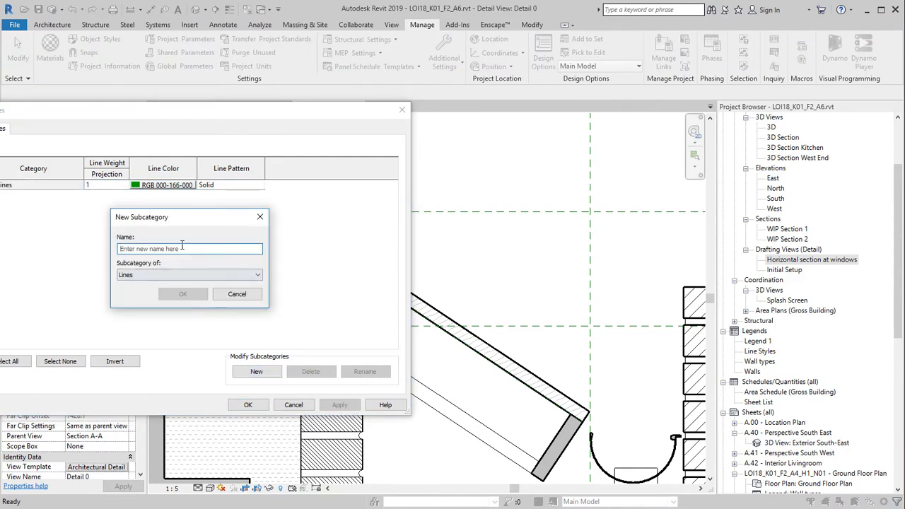
{"action": "type", "text": "Asphalt felt"}
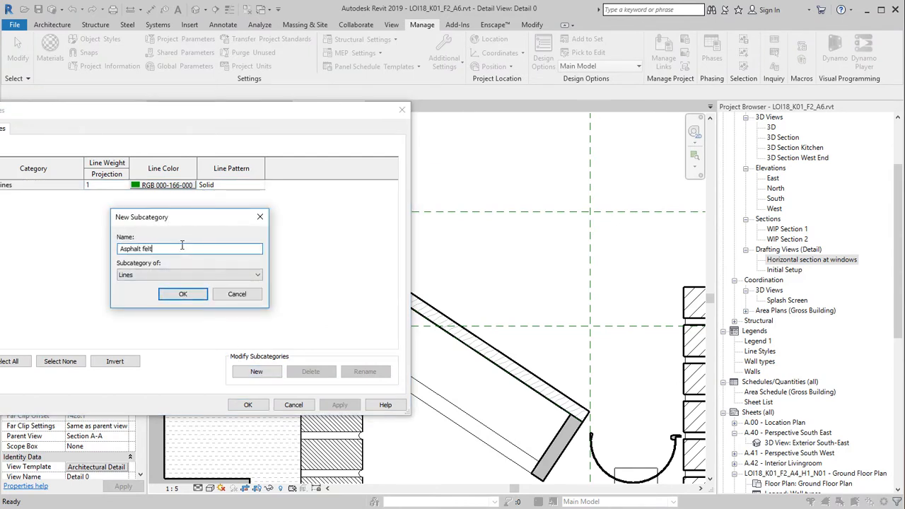
{"action": "key", "text": "Return"}
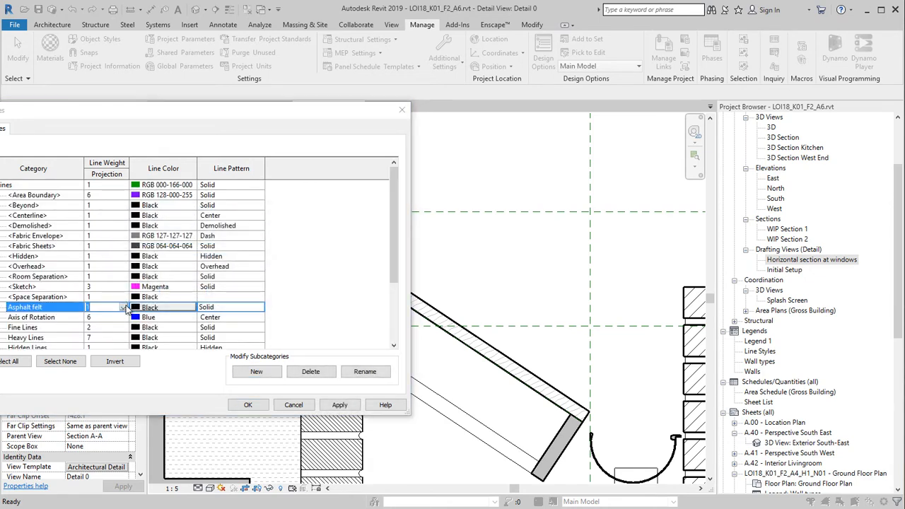
Give the Asphalt felt line style line weight 4 and the Dash (2x) pattern, and accept the line styles
{"action": "left_click", "coordinate": [123, 307]}
{"action": "left_click", "coordinate": [101, 345]}
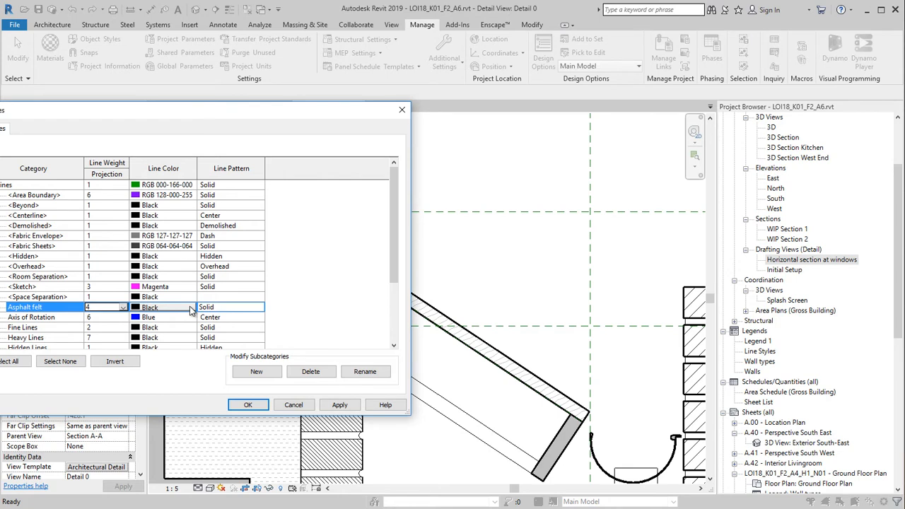
{"action": "left_click", "coordinate": [260, 309]}
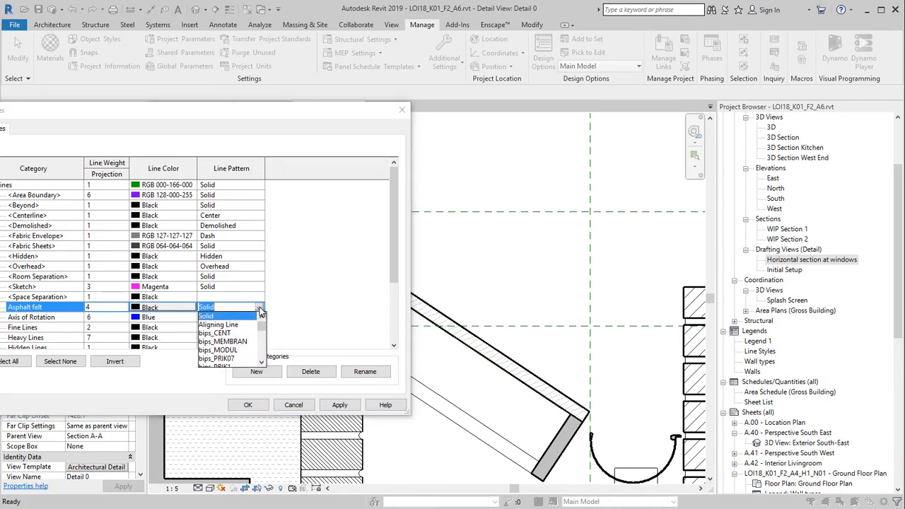
{"action": "left_click_drag", "start_coordinate": [263, 329], "coordinate": [267, 345]}
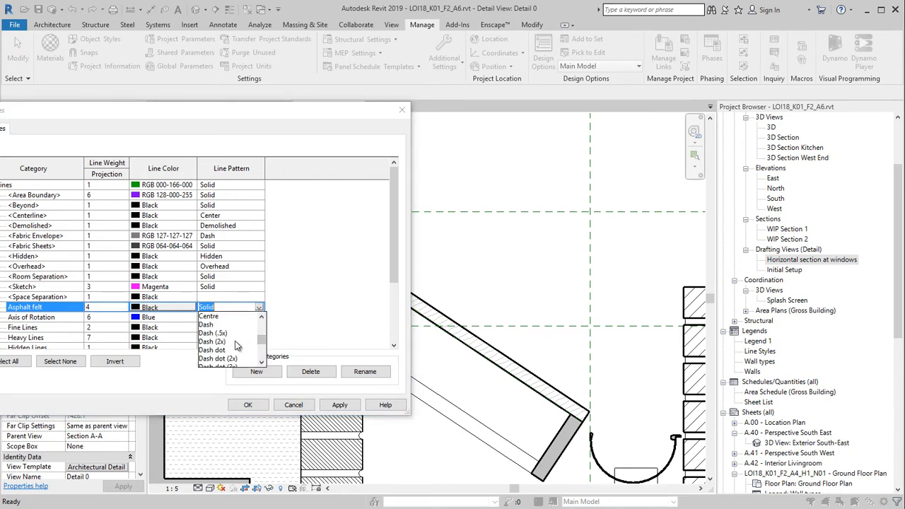
{"action": "left_click", "coordinate": [213, 342]}
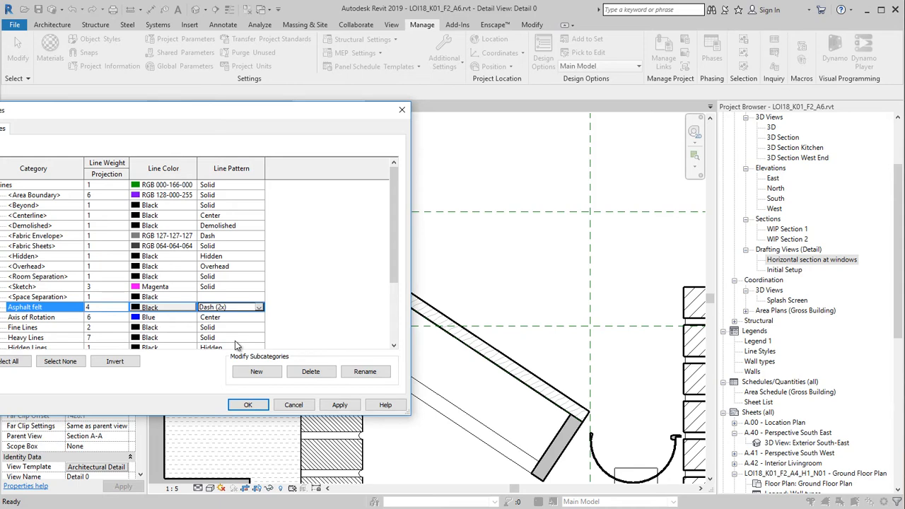
{"action": "left_click", "coordinate": [247, 404]}
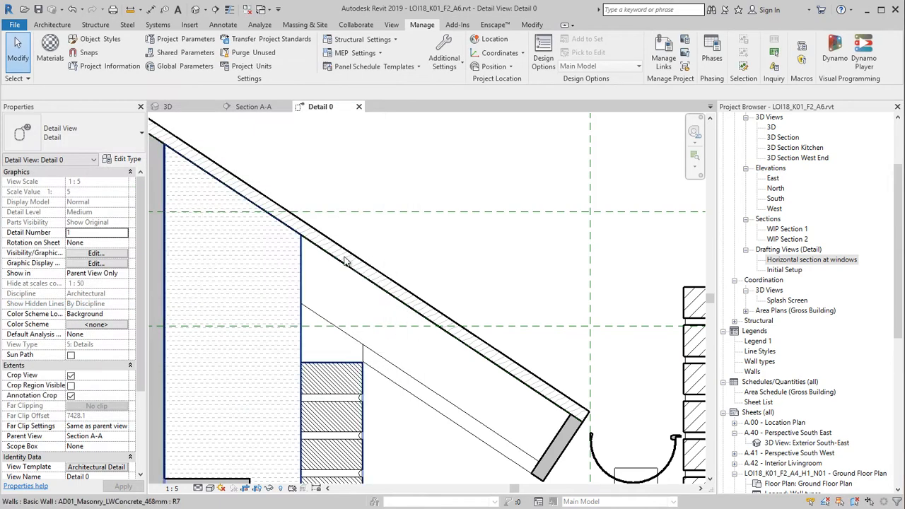
Review the model line weight widths listed for each view scale
{"action": "left_click", "coordinate": [455, 69]}
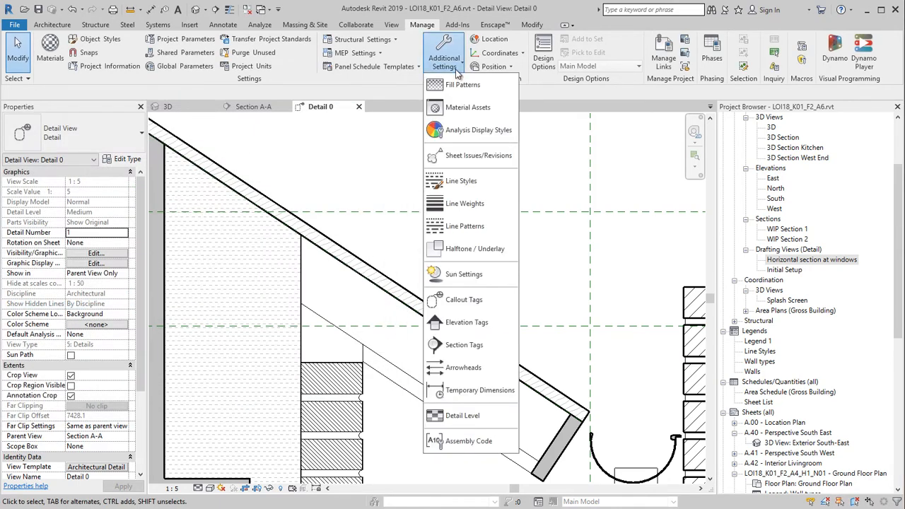
{"action": "left_click", "coordinate": [470, 205]}
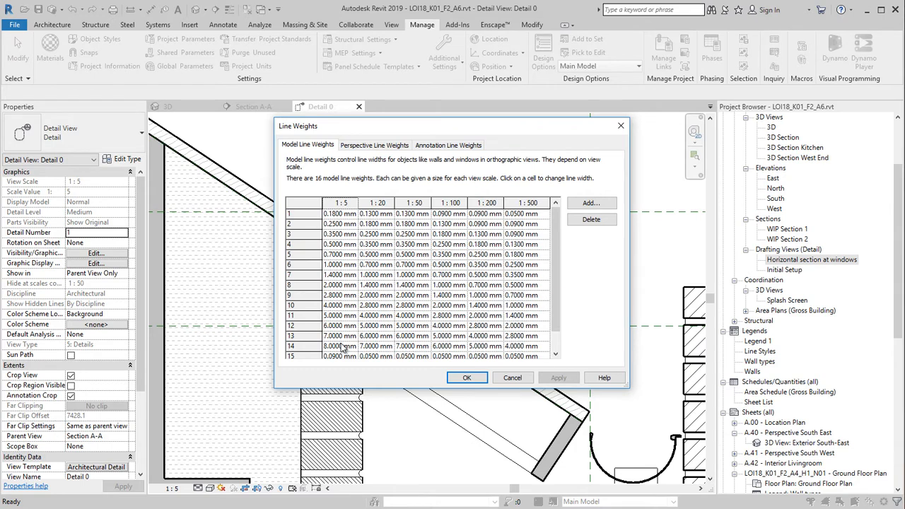
{"action": "left_click", "coordinate": [466, 378]}
Draw an Asphalt felt detail line about 865 mm long up the roof boarding's top edge from the eaves corner, with offset -4
{"action": "left_click", "coordinate": [223, 24]}
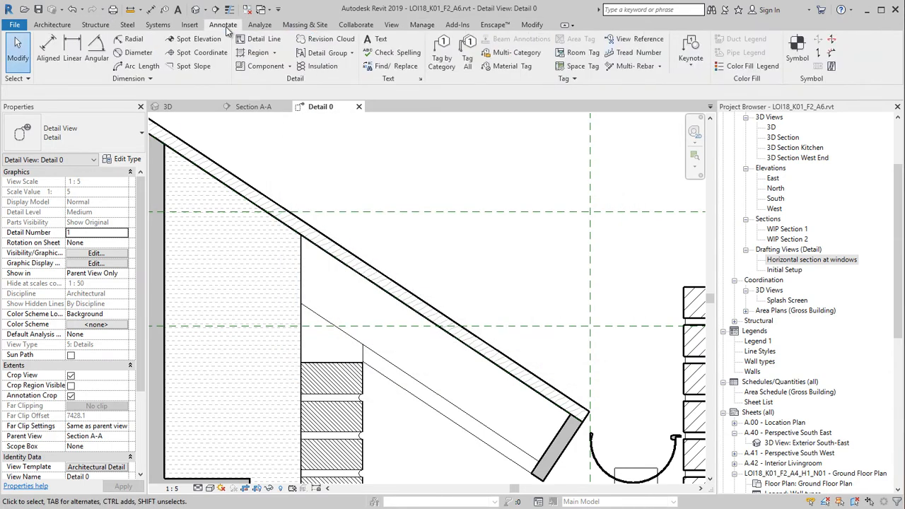
{"action": "left_click", "coordinate": [273, 42]}
{"action": "left_click", "coordinate": [560, 58]}
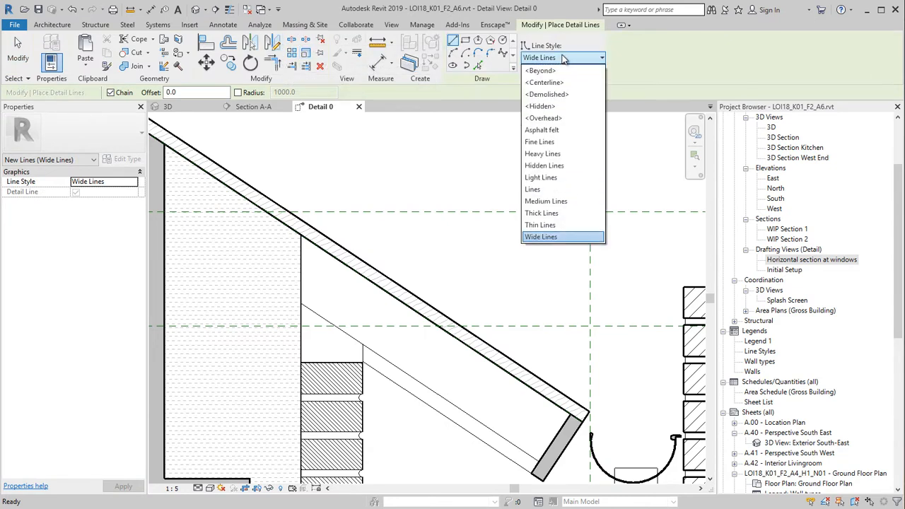
{"action": "left_click", "coordinate": [554, 131]}
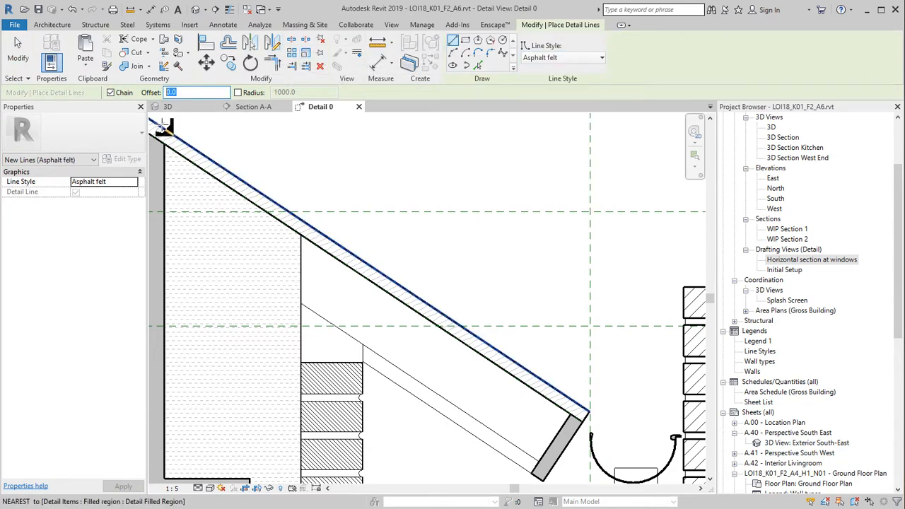
{"action": "type", "text": "-4"}
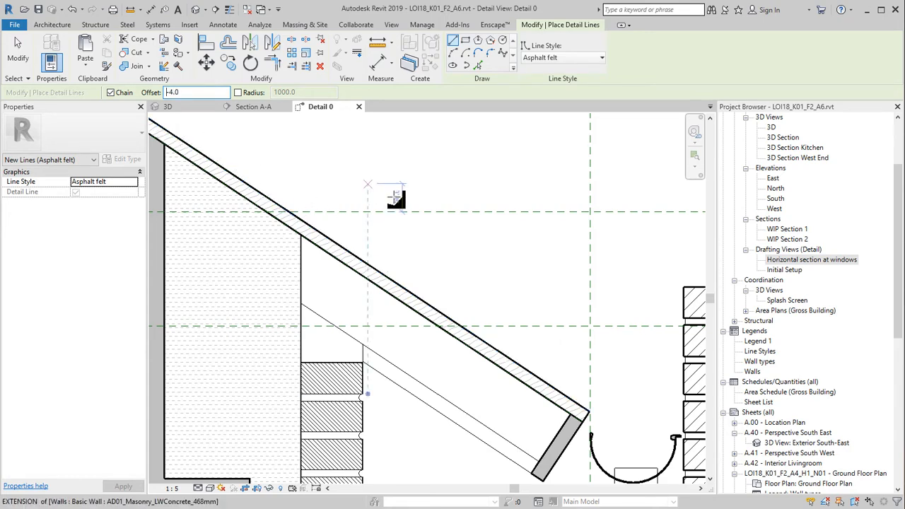
{"action": "left_click", "coordinate": [590, 409]}
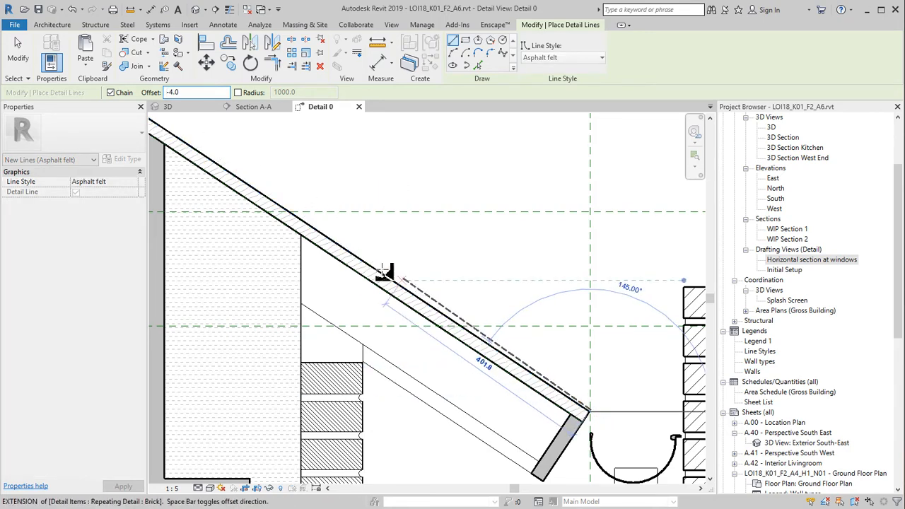
{"action": "left_click", "coordinate": [183, 136]}
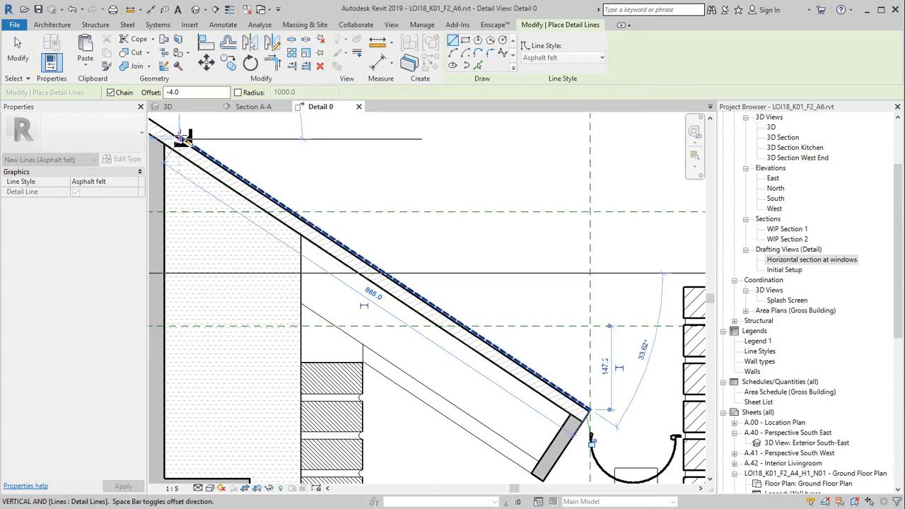
{"action": "key", "text": "Escape"}
{"action": "scroll", "coordinate": [602, 425], "scroll_direction": "up", "scroll_amount": 3}
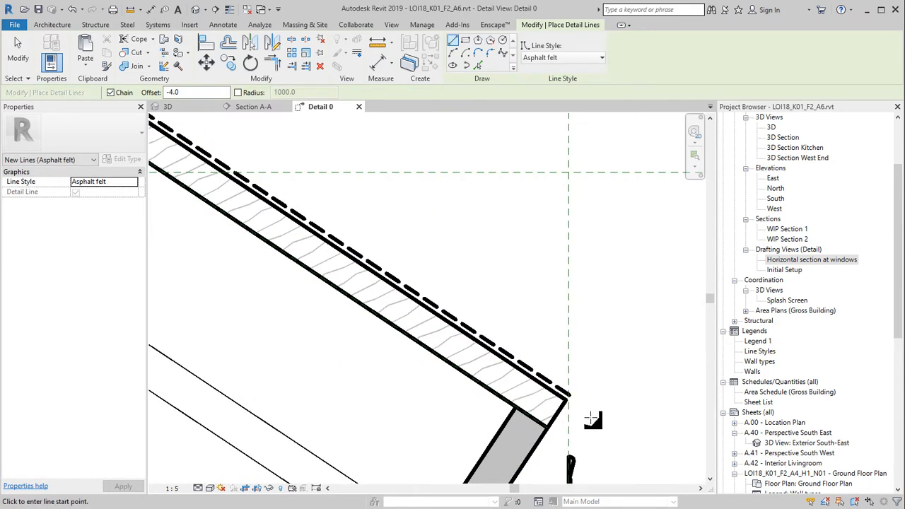
{"action": "key", "text": "Escape"}
{"action": "key", "text": "Escape"}
Draw an 80 mm Medium Lines detail line just above the asphalt felt near the eaves, parallel to the roof slope
{"action": "scroll", "coordinate": [461, 339], "scroll_direction": "down", "scroll_amount": 5}
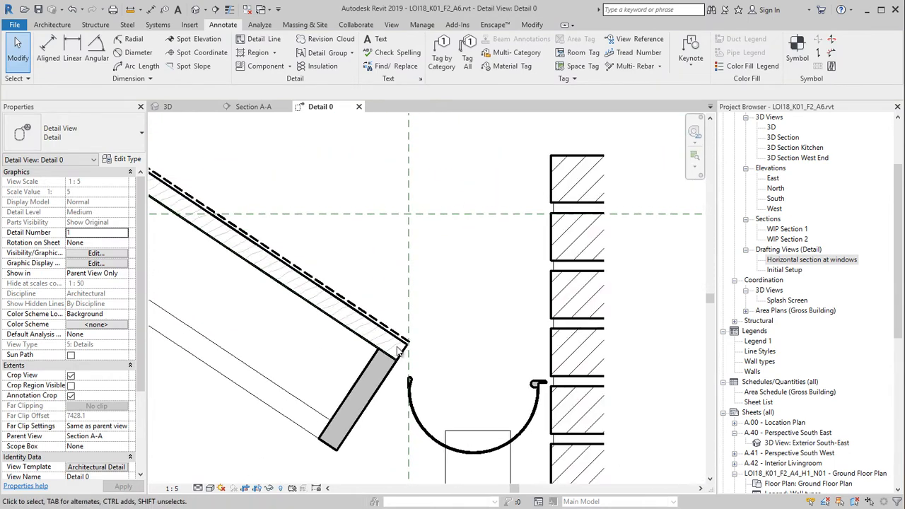
{"action": "left_click", "coordinate": [263, 39]}
{"action": "left_click", "coordinate": [563, 60]}
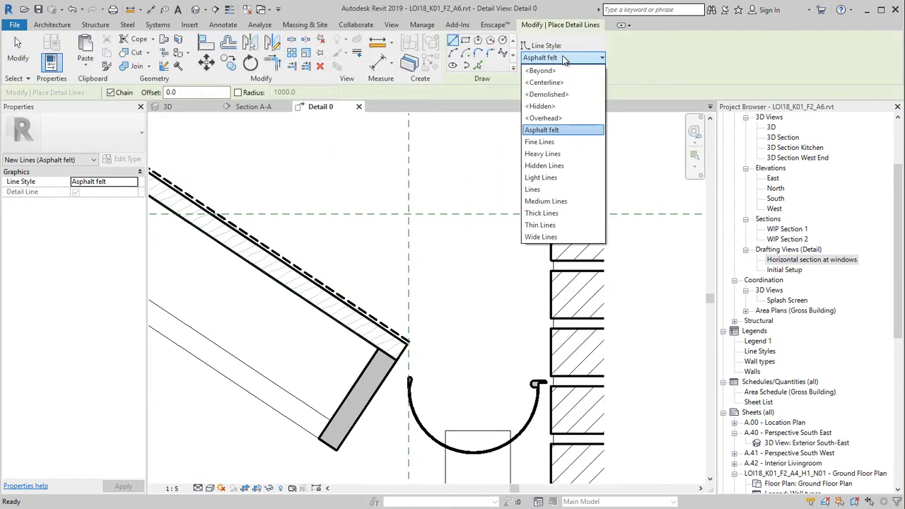
{"action": "left_click", "coordinate": [550, 201]}
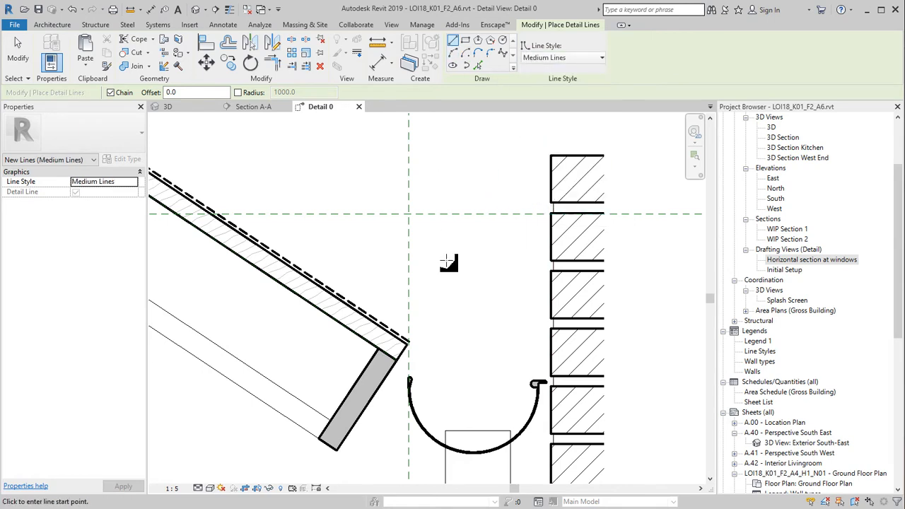
{"action": "left_click", "coordinate": [314, 261]}
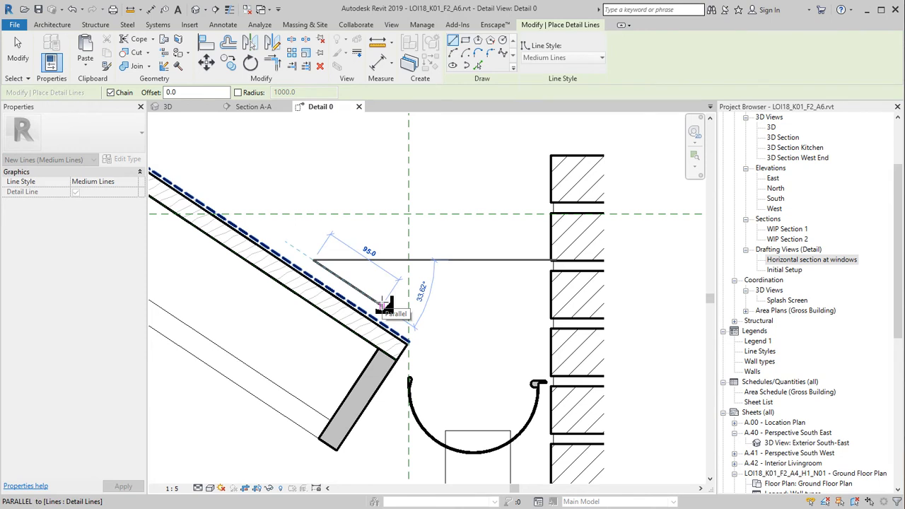
{"action": "type", "text": "80"}
{"action": "key", "text": "Return"}
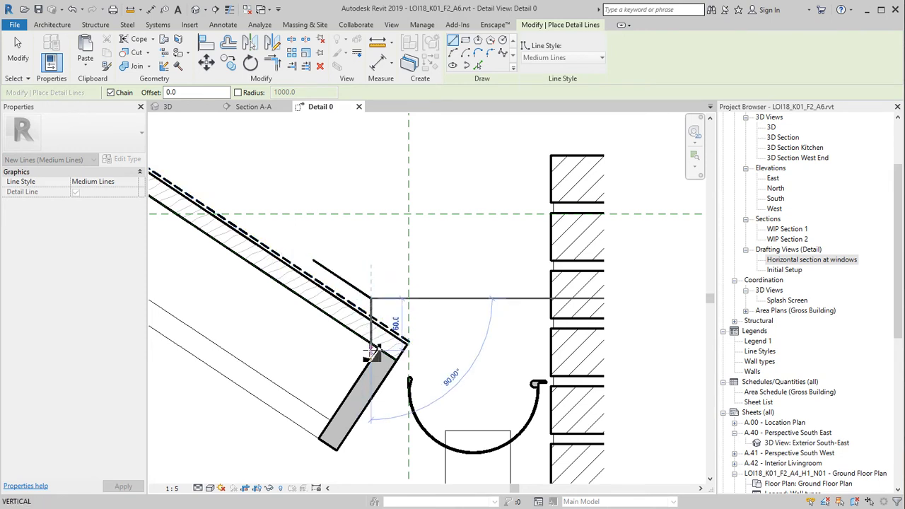
Continue the flashing profile with a 40 mm segment straight down, a 15 mm segment angled outward and a short horizontal return
{"action": "type", "text": "40"}
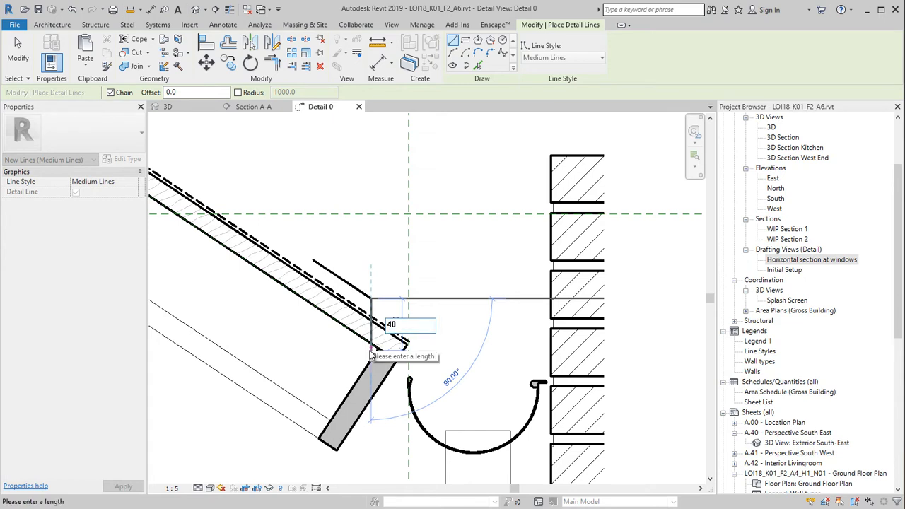
{"action": "key", "text": "Return"}
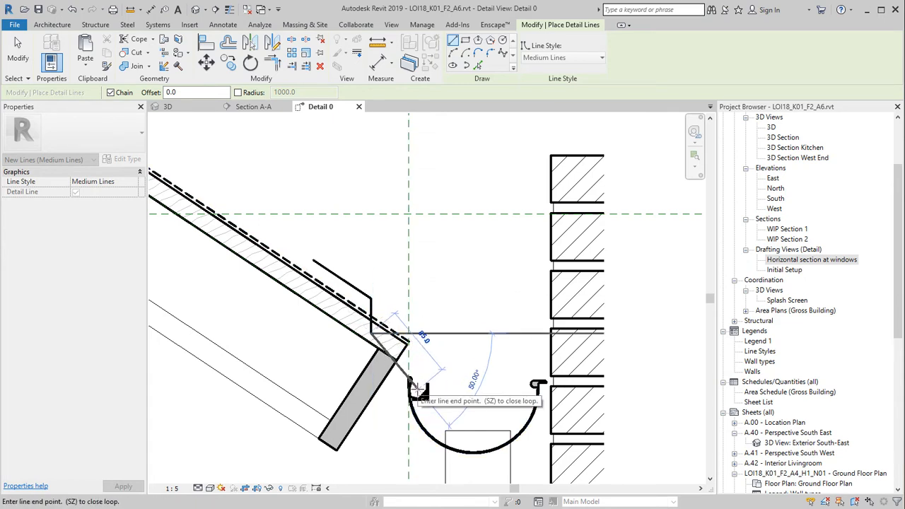
{"action": "type", "text": "15"}
{"action": "key", "text": "Return"}
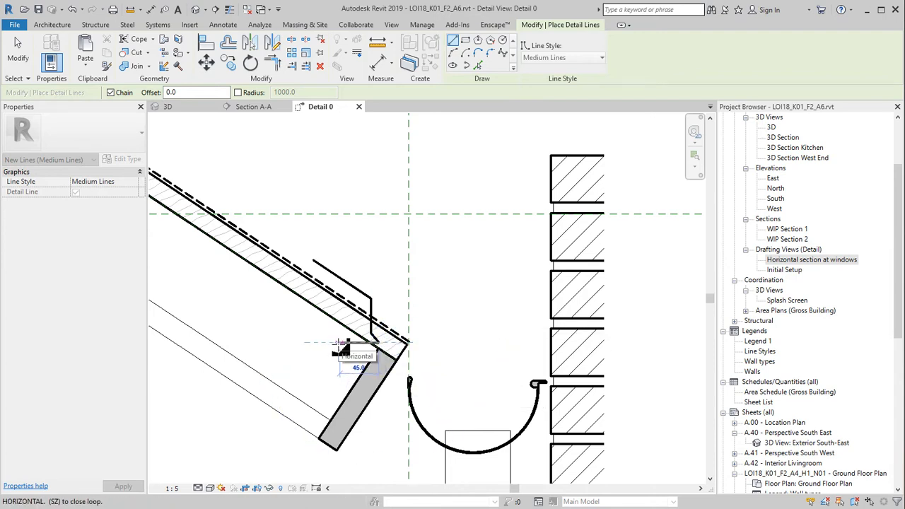
{"action": "key", "text": "Escape"}
{"action": "key", "text": "Escape"}
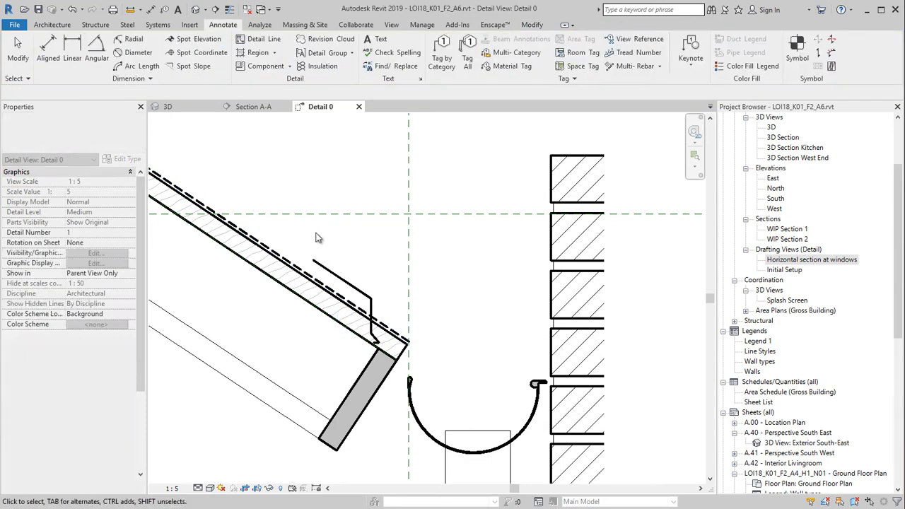
Move the four flashing lines to the eaves corner so they wrap just outside the asphalt felt and boarding end
{"action": "left_click_drag", "start_coordinate": [316, 238], "coordinate": [393, 362]}
{"action": "left_click_drag", "start_coordinate": [372, 314], "coordinate": [419, 350]}
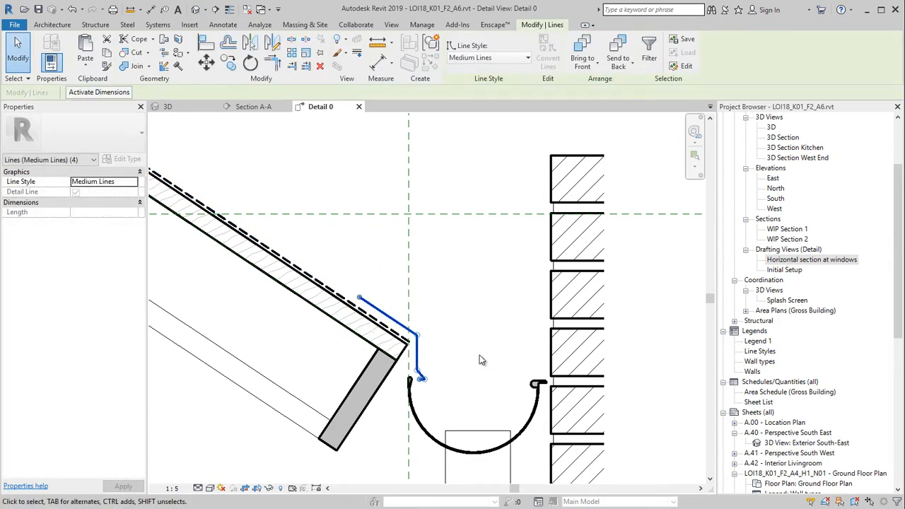
{"action": "key", "text": "Left"}
{"action": "key", "text": "Left"}
{"action": "key", "text": "Down"}
{"action": "key", "text": "Right"}
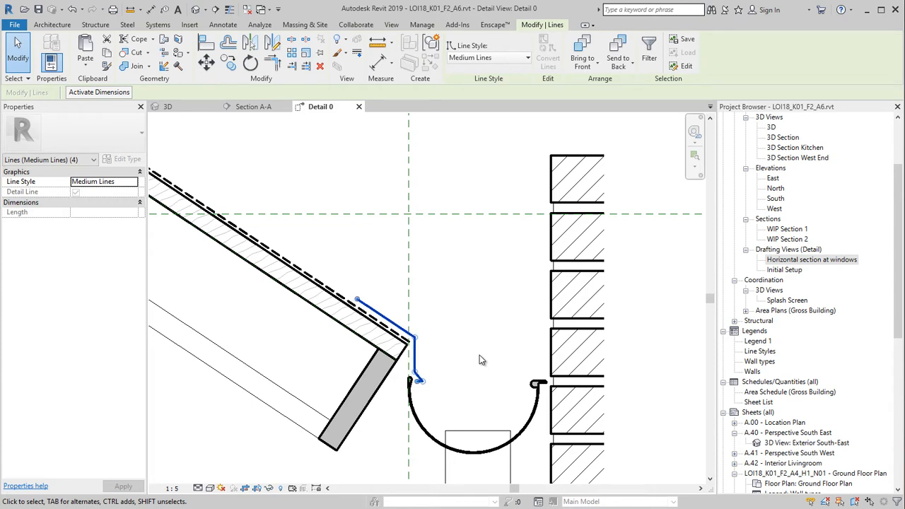
{"action": "key", "text": "Down"}
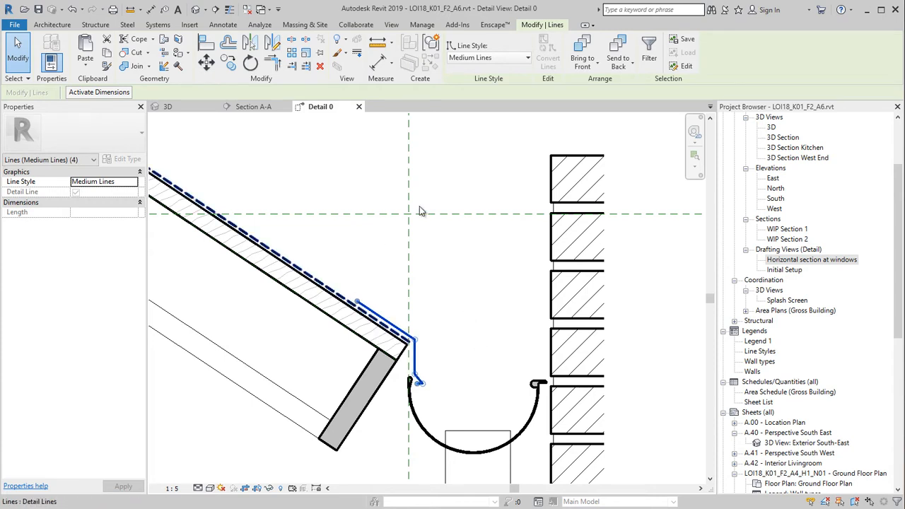
Group the four flashing lines as a detail group named Metal flashing
{"action": "left_click", "coordinate": [433, 44]}
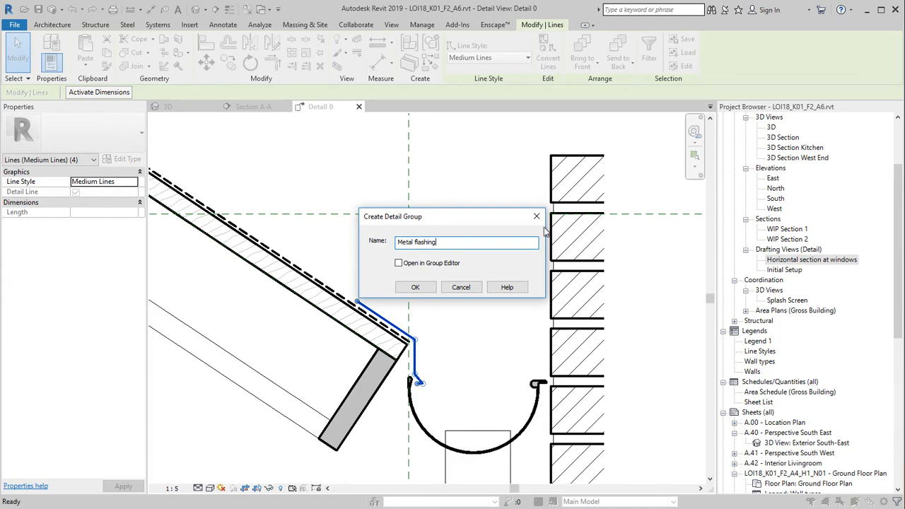
{"action": "left_click", "coordinate": [415, 288]}
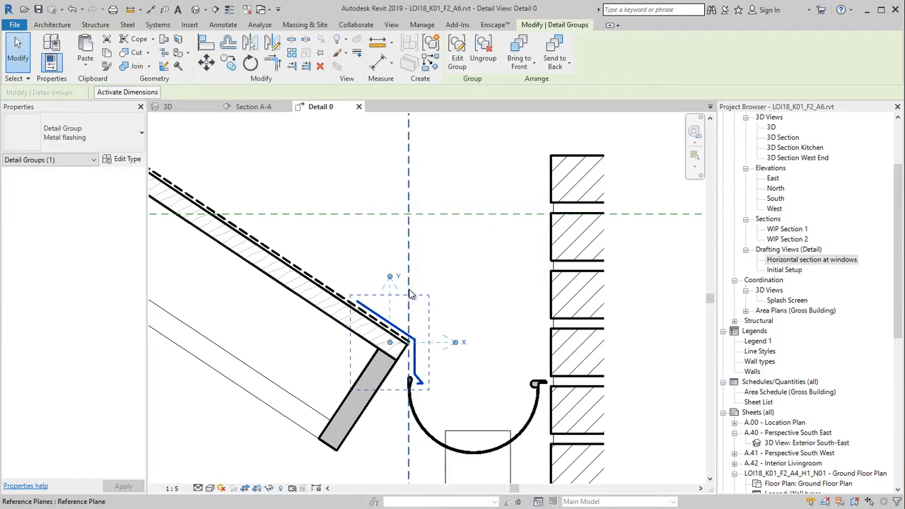
{"action": "left_click", "coordinate": [372, 249]}
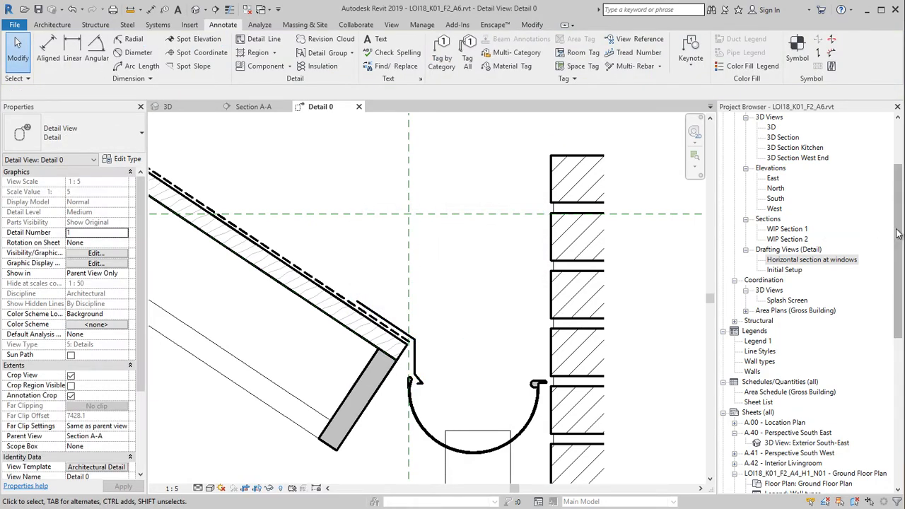
Place a second instance of the Metal flashing detail group from the project's groups in the empty area above the gutter
{"action": "left_click", "coordinate": [812, 260]}
{"action": "scroll", "coordinate": [778, 353], "scroll_direction": "down", "scroll_amount": 10}
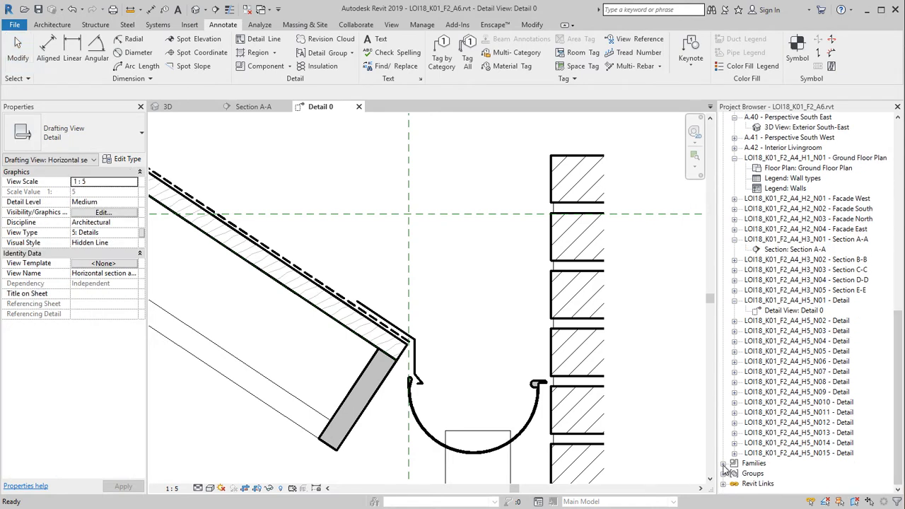
{"action": "double_click", "coordinate": [757, 463]}
{"action": "scroll", "coordinate": [742, 467], "scroll_direction": "down", "scroll_amount": 3}
{"action": "left_click", "coordinate": [723, 473]}
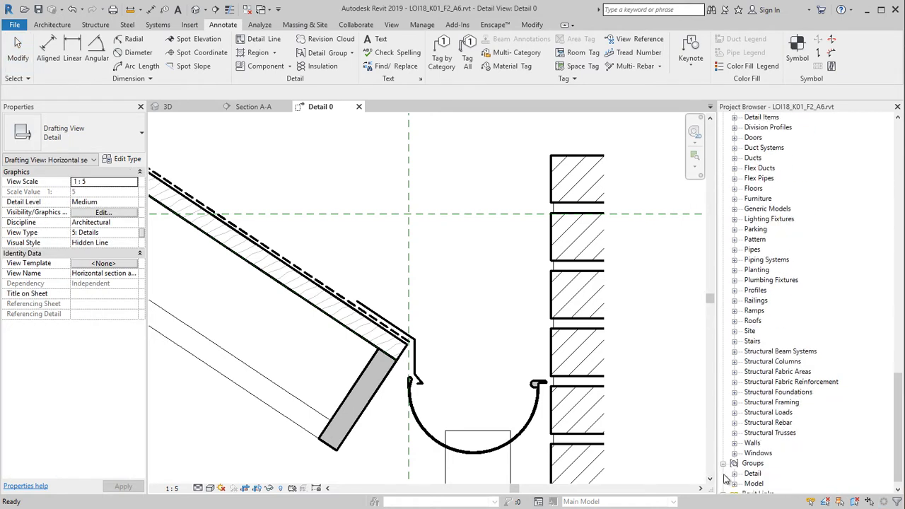
{"action": "left_click", "coordinate": [735, 473]}
{"action": "left_click", "coordinate": [793, 484]}
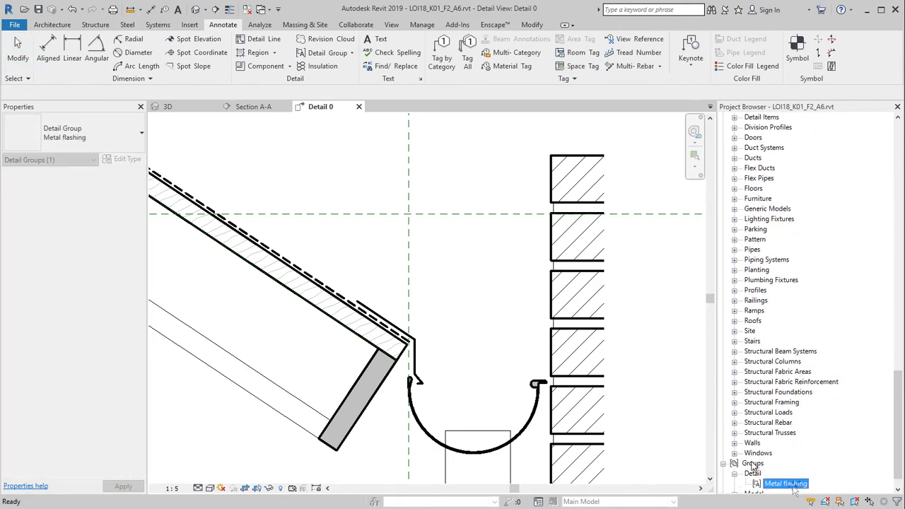
{"action": "left_click_drag", "start_coordinate": [793, 488], "coordinate": [485, 162]}
{"action": "middle_click_drag", "start_coordinate": [486, 188], "coordinate": [463, 276]}
{"action": "key", "text": "Escape"}
{"action": "key", "text": "Escape"}
Edit the Metal flashing group through its second instance, set all its lines to Thick Lines and compare both instances
{"action": "left_click", "coordinate": [494, 221]}
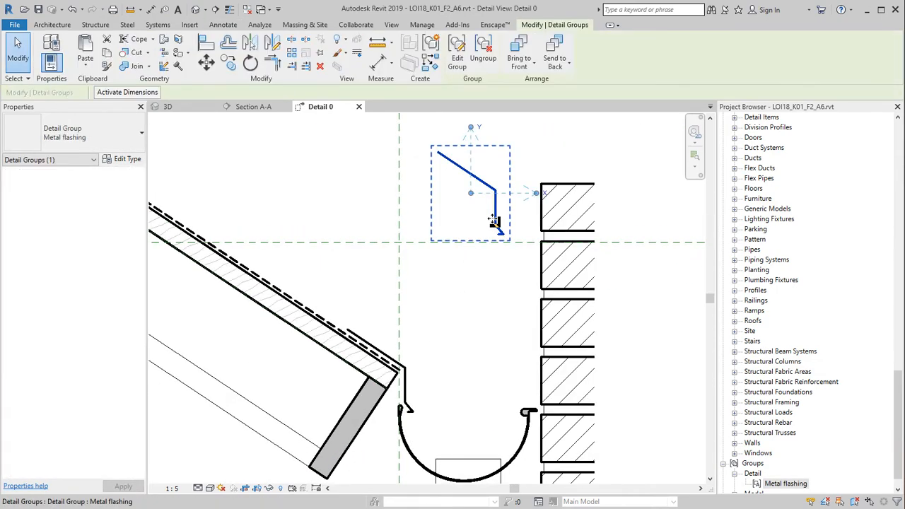
{"action": "left_click", "coordinate": [457, 51]}
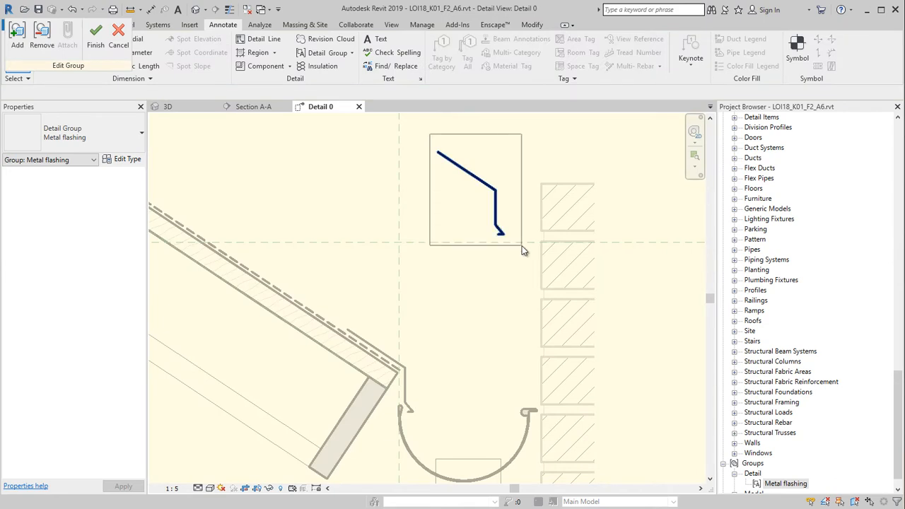
{"action": "left_click_drag", "start_coordinate": [523, 251], "coordinate": [524, 251]}
{"action": "left_click", "coordinate": [523, 57]}
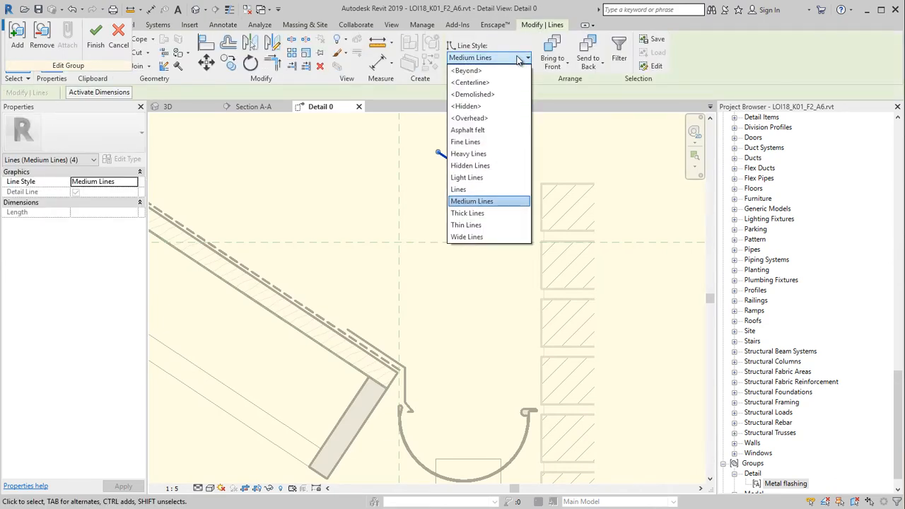
{"action": "left_click", "coordinate": [472, 214]}
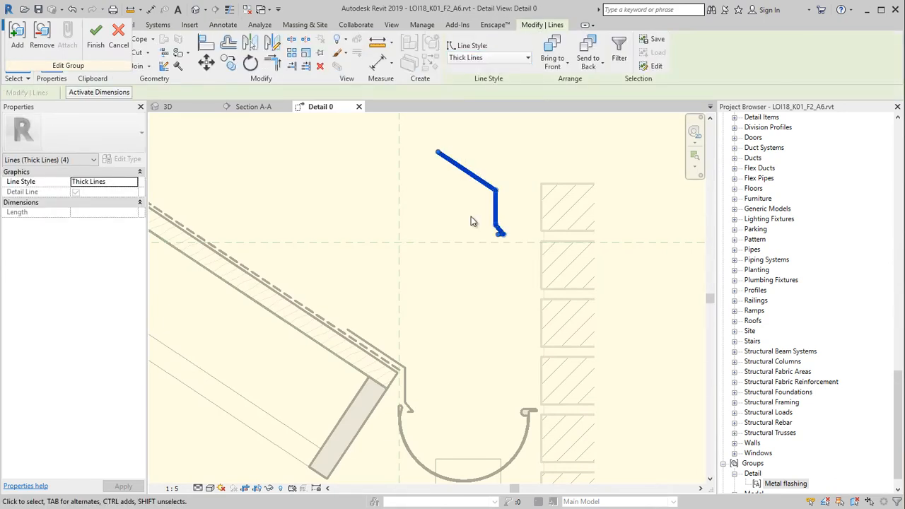
{"action": "left_click", "coordinate": [96, 36]}
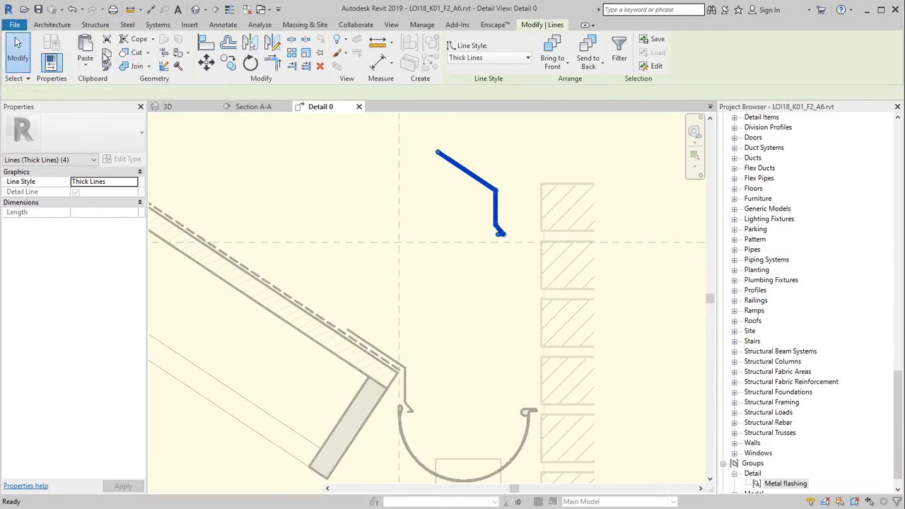
{"action": "left_click", "coordinate": [336, 200]}
{"action": "left_click", "coordinate": [458, 199]}
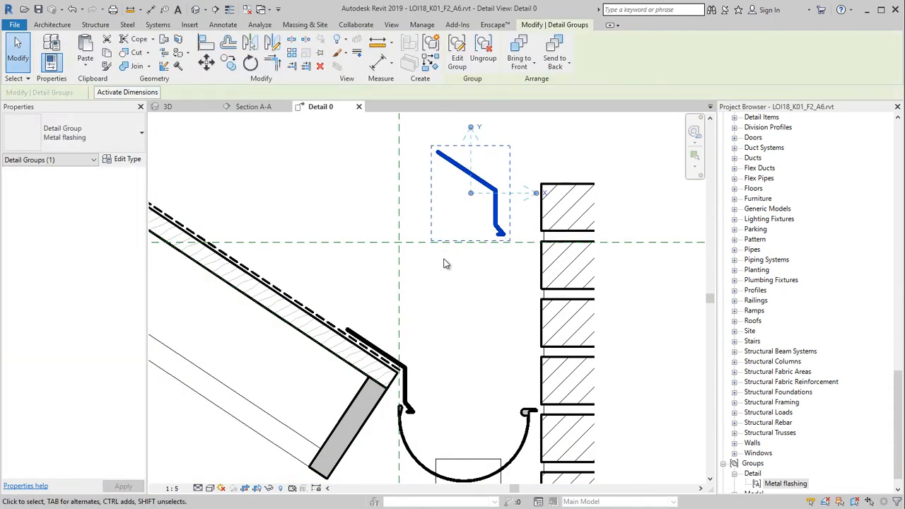
{"action": "left_click", "coordinate": [409, 398]}
{"action": "left_click", "coordinate": [467, 324]}
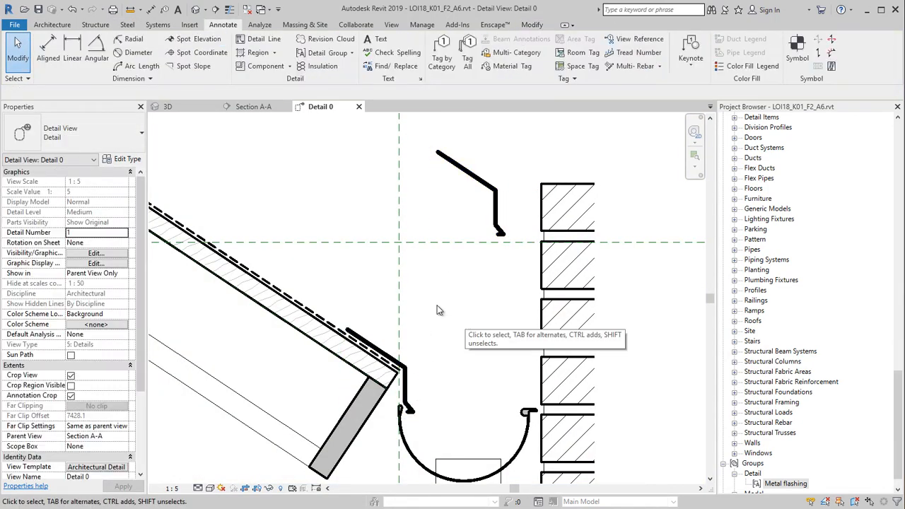
Undo the group's change to Thick Lines and delete the extra Metal flashing instance above the gutter
{"action": "left_click", "coordinate": [73, 10]}
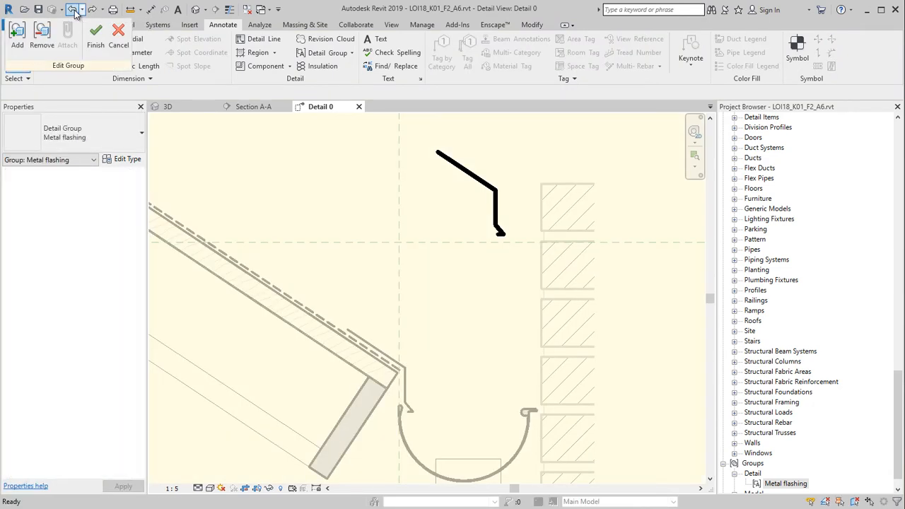
{"action": "left_click", "coordinate": [73, 9]}
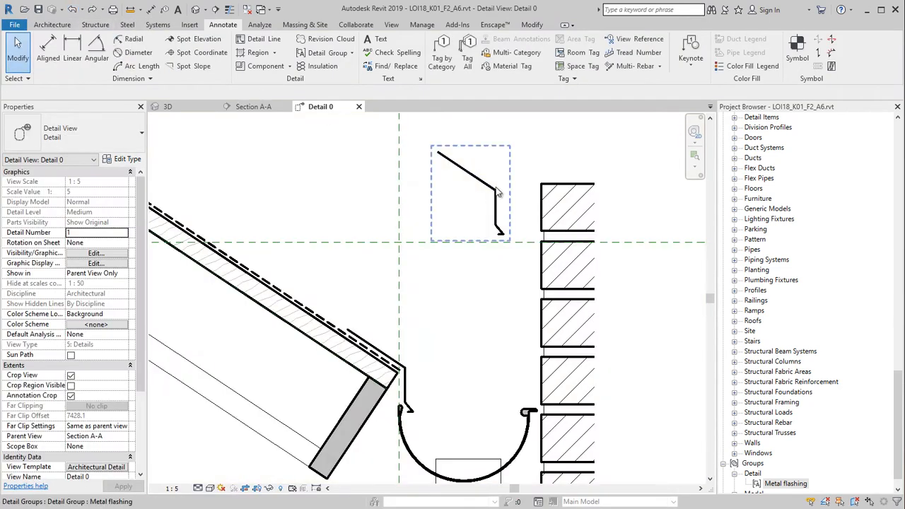
{"action": "left_click", "coordinate": [489, 195]}
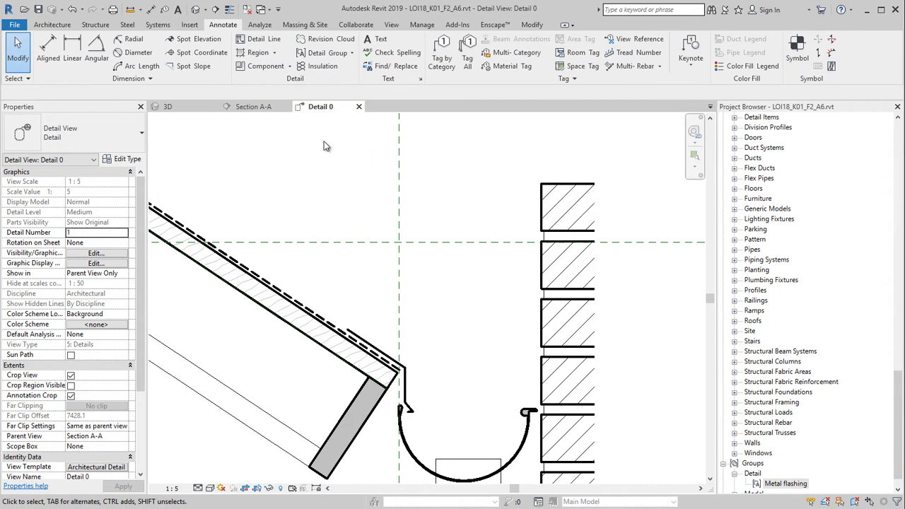
Draw an Asphalt felt detail line with offset -4 along the flashing's sloped leg, from near its bend to its upper end
{"action": "left_click", "coordinate": [263, 39]}
{"action": "left_click", "coordinate": [574, 58]}
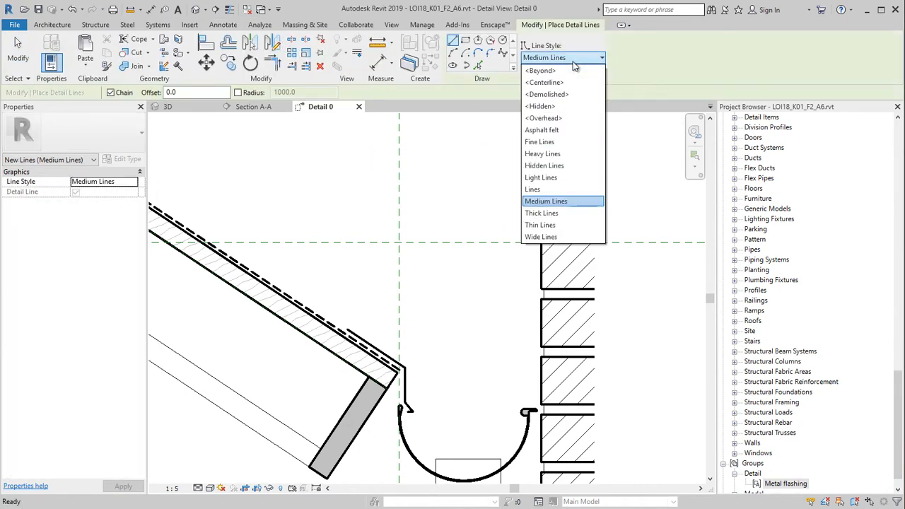
{"action": "left_click", "coordinate": [542, 131]}
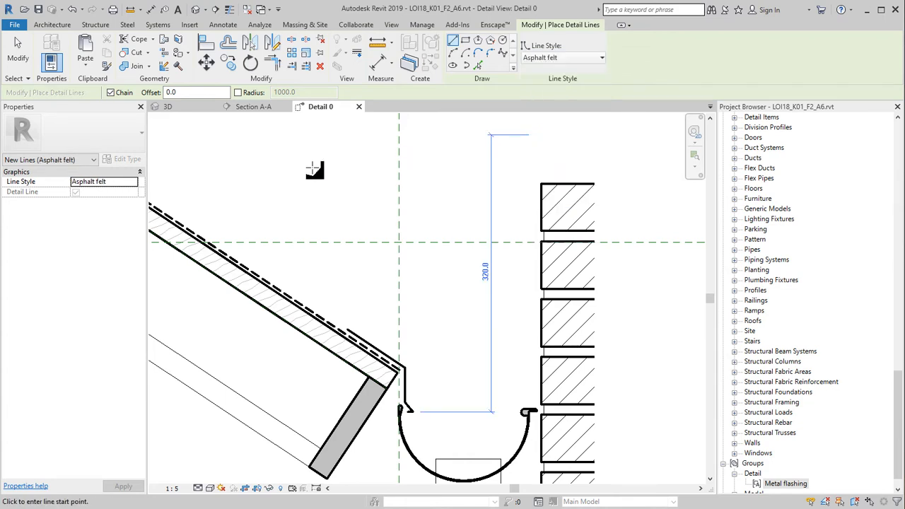
{"action": "scroll", "coordinate": [396, 353], "scroll_direction": "up", "scroll_amount": 2}
{"action": "left_click", "coordinate": [309, 311]}
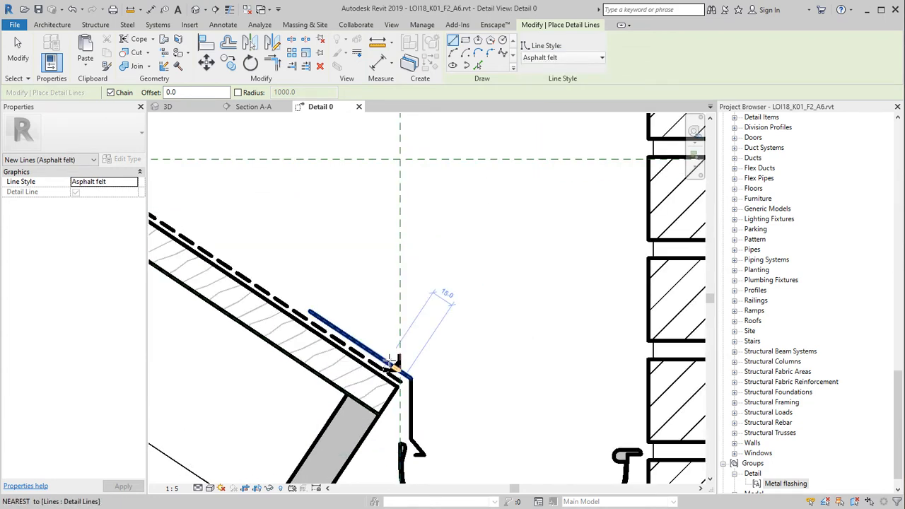
{"action": "left_click", "coordinate": [391, 362]}
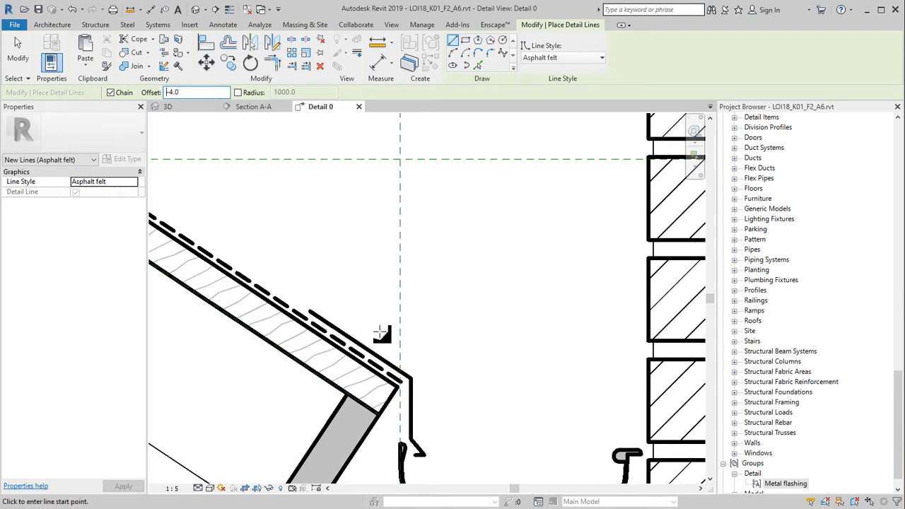
{"action": "left_click", "coordinate": [394, 363]}
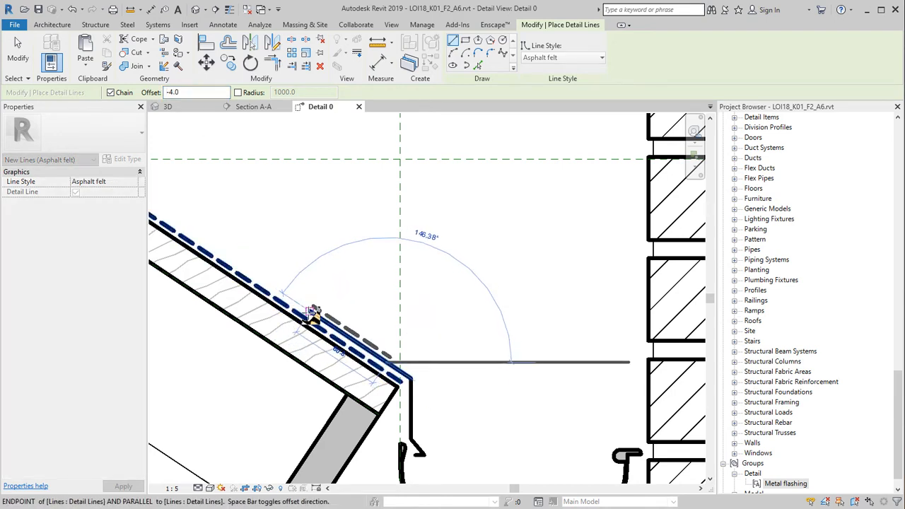
{"action": "left_click", "coordinate": [312, 313]}
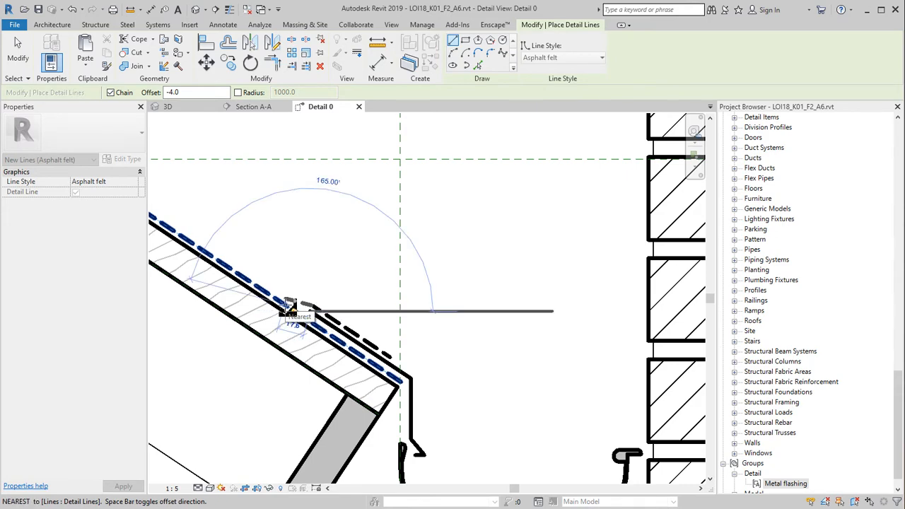
Extend the chained Asphalt felt detail line about 760 mm up the roof slope to its upper end and finish the line
{"action": "scroll", "coordinate": [300, 267], "scroll_direction": "down", "scroll_amount": 2}
{"action": "middle_click_drag", "start_coordinate": [307, 279], "coordinate": [447, 338]}
{"action": "scroll", "coordinate": [276, 246], "scroll_direction": "down", "scroll_amount": 2}
{"action": "middle_click_drag", "start_coordinate": [276, 246], "coordinate": [428, 353]}
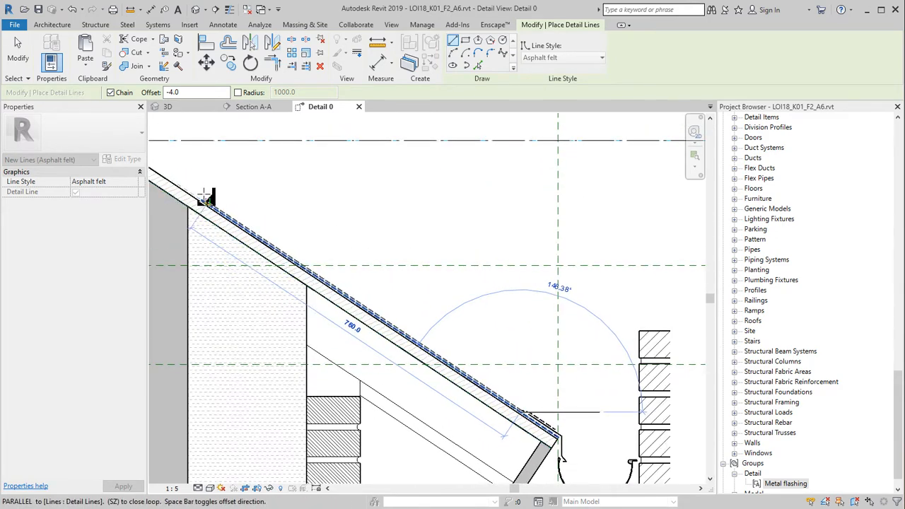
{"action": "left_click", "coordinate": [200, 195]}
{"action": "key", "text": "Escape"}
{"action": "key", "text": "Escape"}
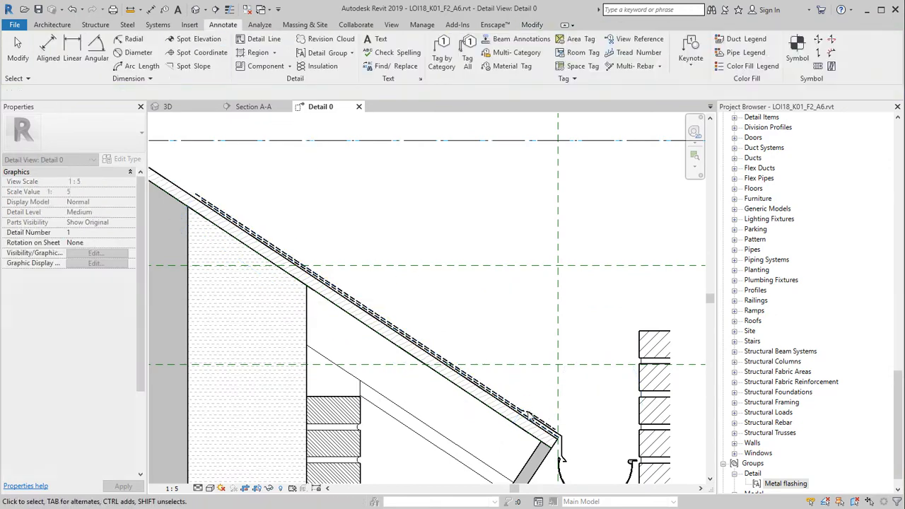
Hide the two Fascia 25x125mm elements at the roof overhang in the detail view
{"action": "scroll", "coordinate": [529, 424], "scroll_direction": "up", "scroll_amount": 3}
{"action": "middle_click_drag", "start_coordinate": [529, 425], "coordinate": [382, 267]}
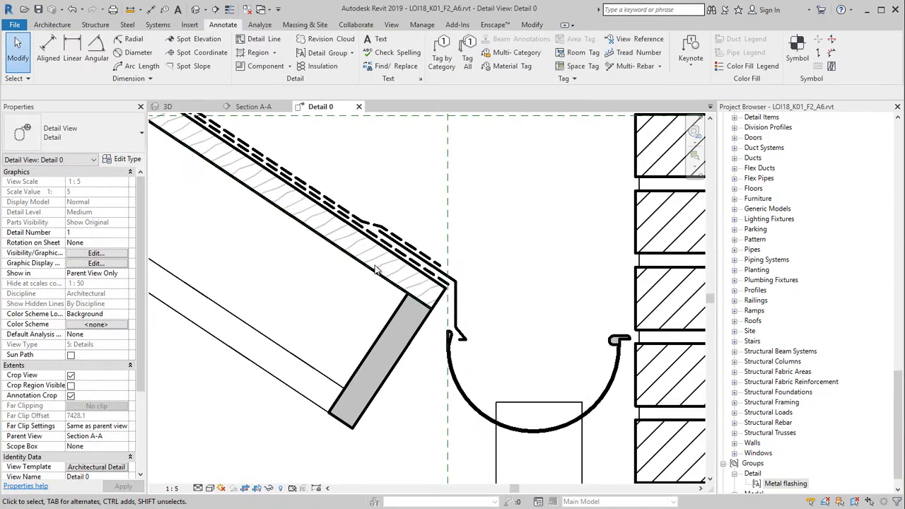
{"action": "scroll", "coordinate": [377, 269], "scroll_direction": "down", "scroll_amount": 5}
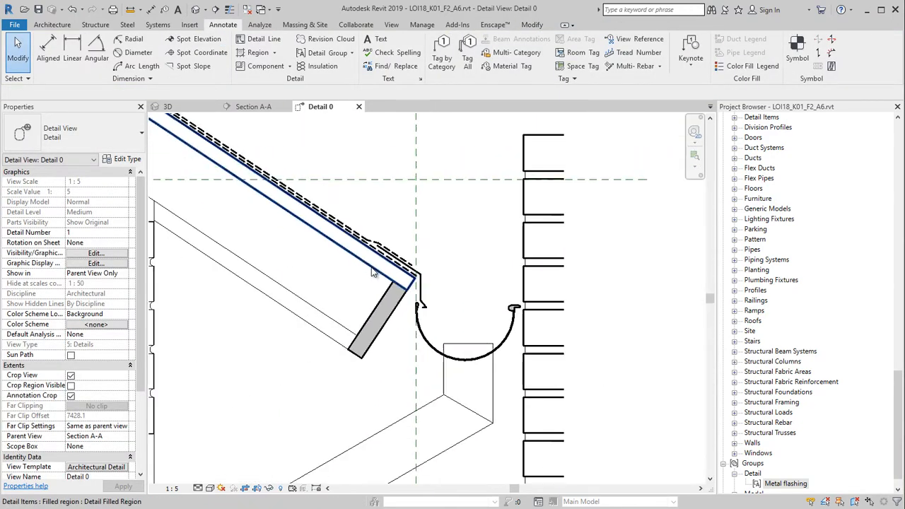
{"action": "scroll", "coordinate": [439, 332], "scroll_direction": "up", "scroll_amount": 1}
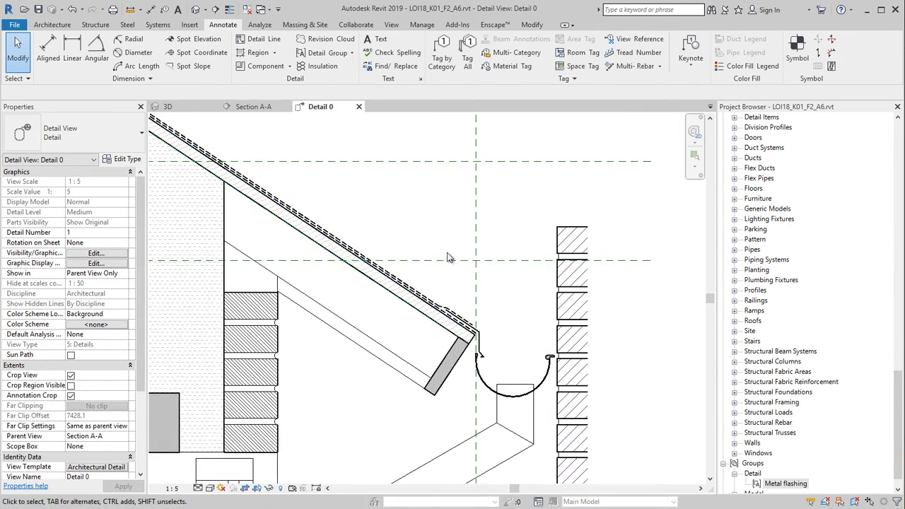
{"action": "middle_click_drag", "start_coordinate": [452, 276], "coordinate": [467, 242]}
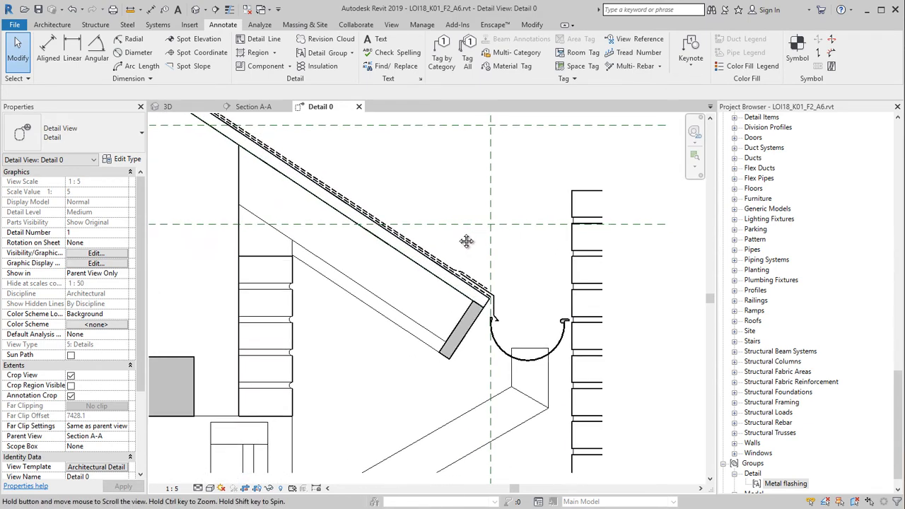
{"action": "left_click", "coordinate": [470, 338]}
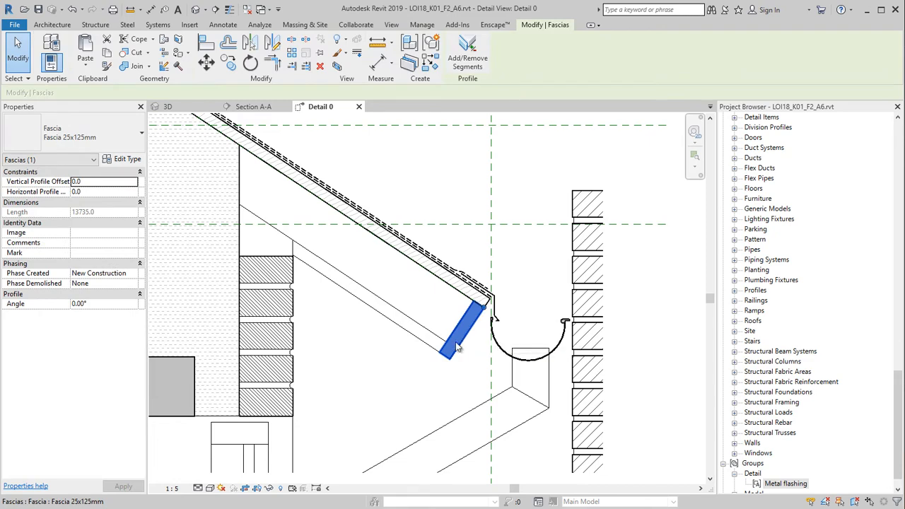
{"action": "left_click", "coordinate": [426, 347], "text": "ctrl"}
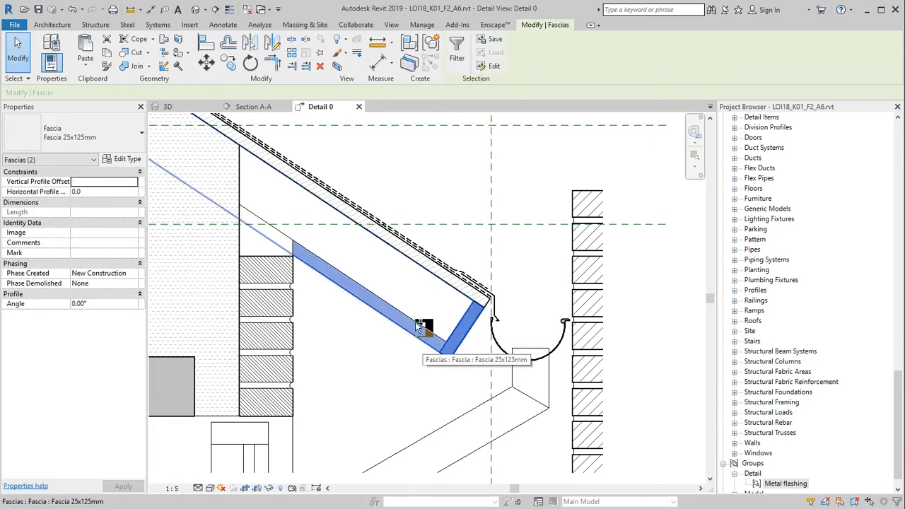
{"action": "left_click", "coordinate": [338, 40]}
{"action": "left_click", "coordinate": [357, 62]}
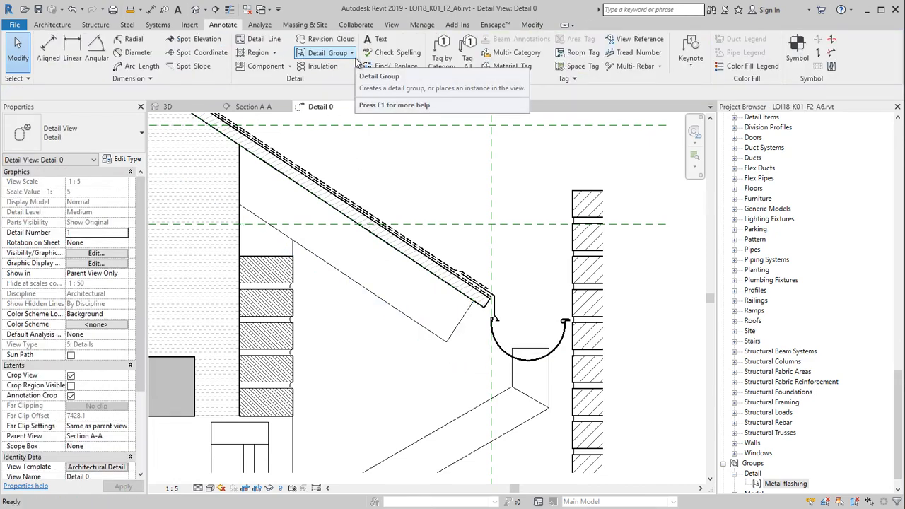
Start a Dimension Lumber detail component and duplicate its type as "16x45 mm.", with height 19.0 and a width matching the name
{"action": "left_click", "coordinate": [290, 66]}
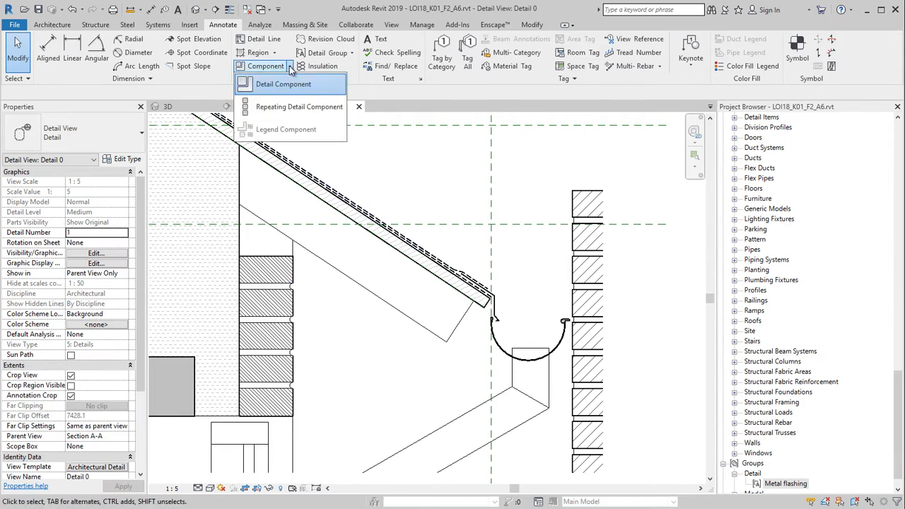
{"action": "left_click", "coordinate": [283, 85]}
{"action": "left_click", "coordinate": [116, 147]}
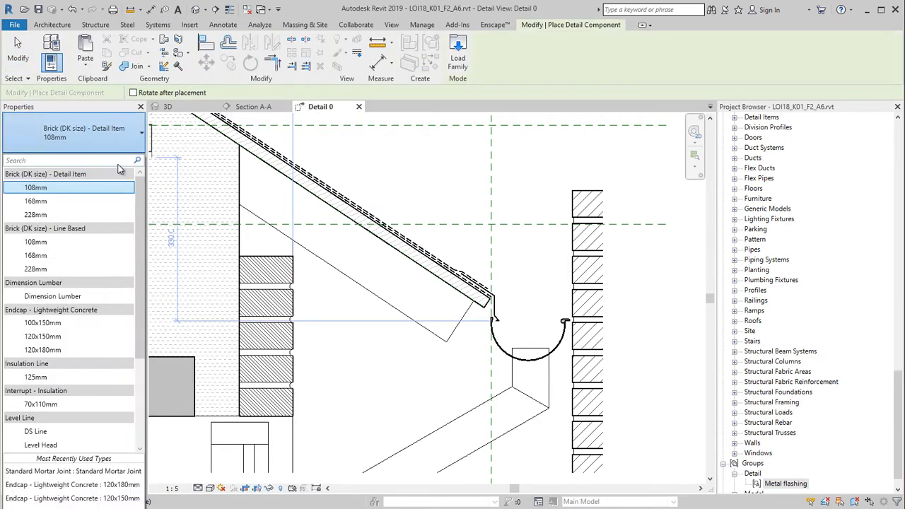
{"action": "left_click", "coordinate": [70, 295]}
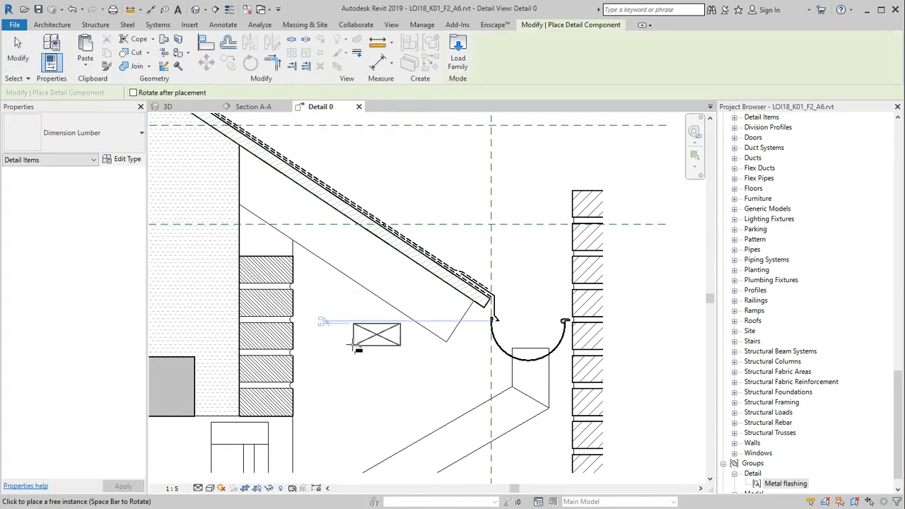
{"action": "left_click", "coordinate": [129, 161]}
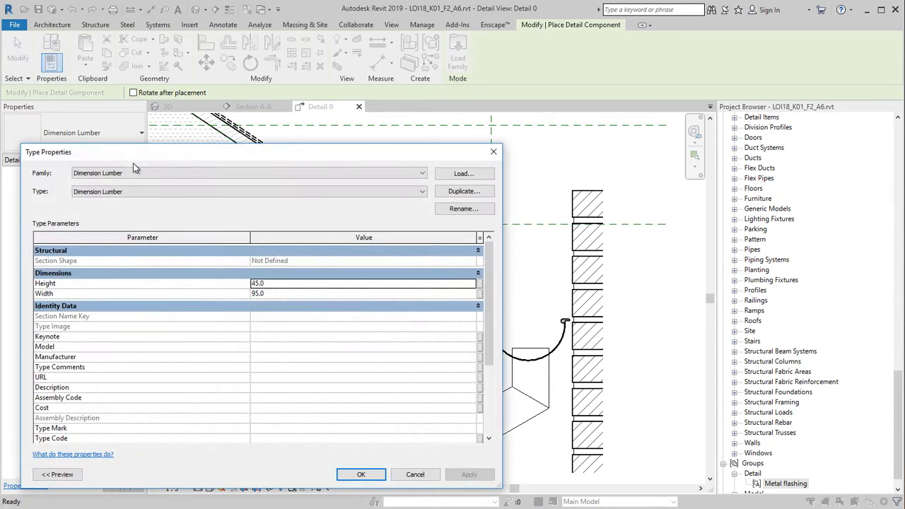
{"action": "left_click", "coordinate": [452, 192]}
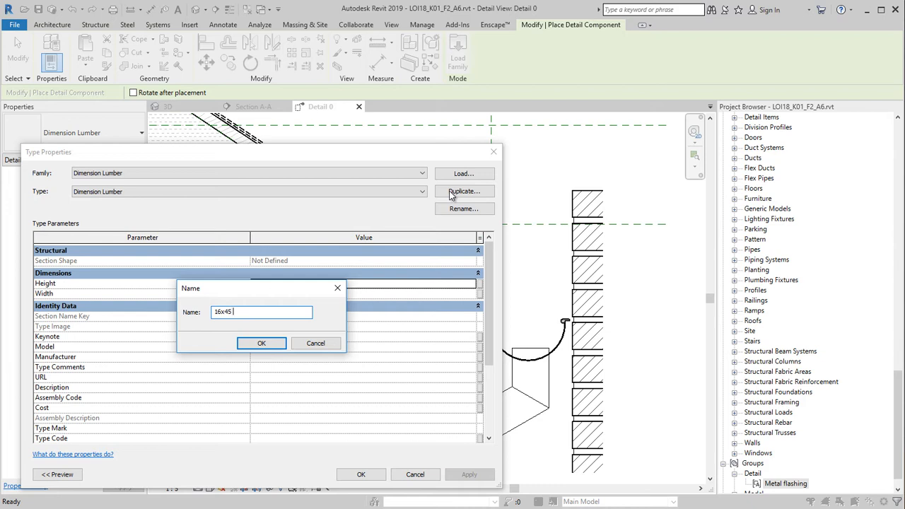
{"action": "left_click", "coordinate": [274, 344]}
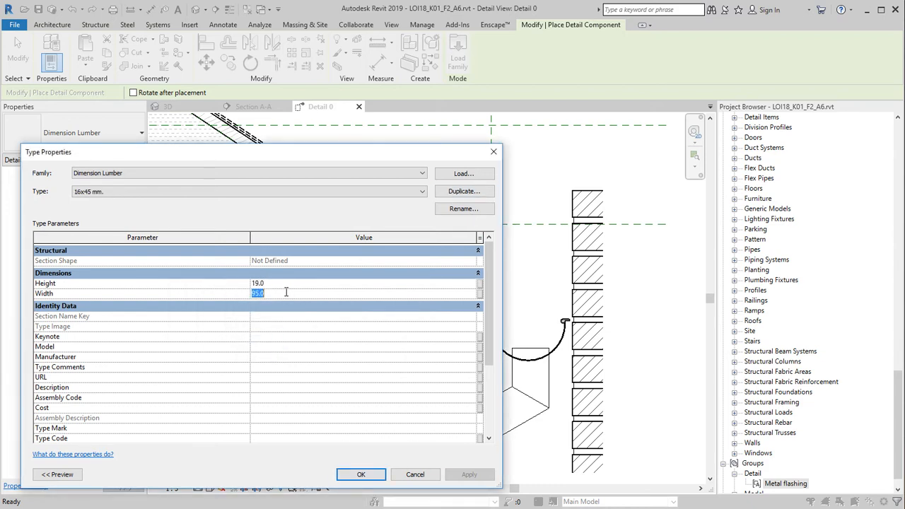
{"action": "left_click", "coordinate": [360, 475]}
Place three rotated 16x45 mm. lumber pieces at the eaves: one under the roof edge and two at the overhang's lower corner
{"action": "scroll", "coordinate": [499, 312], "scroll_direction": "up", "scroll_amount": 3}
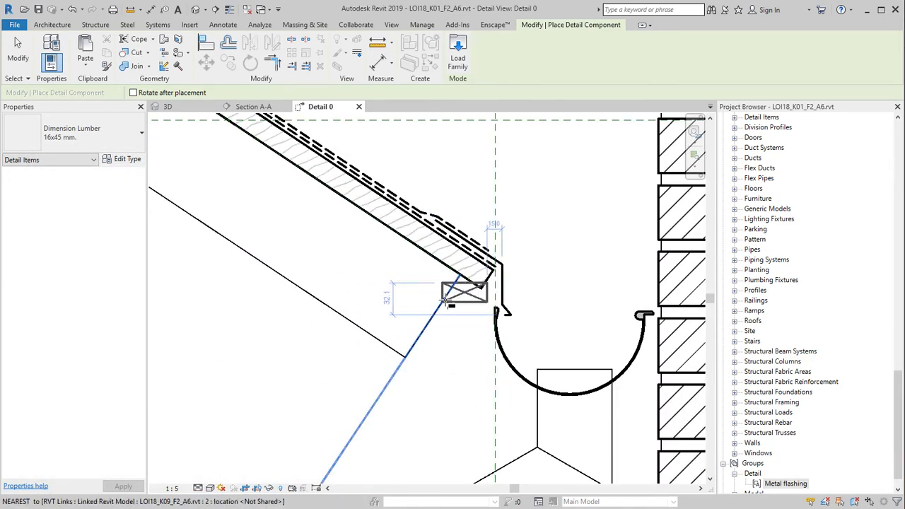
{"action": "key", "text": "space"}
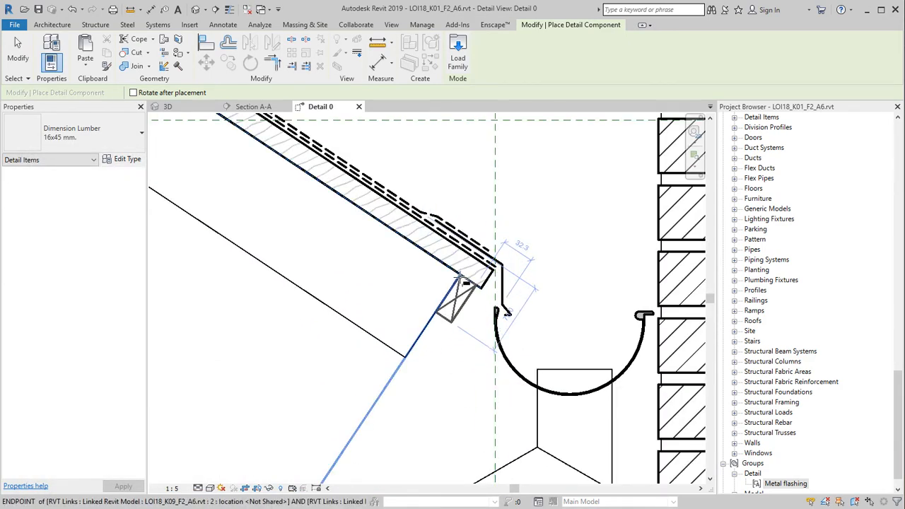
{"action": "left_click", "coordinate": [461, 282]}
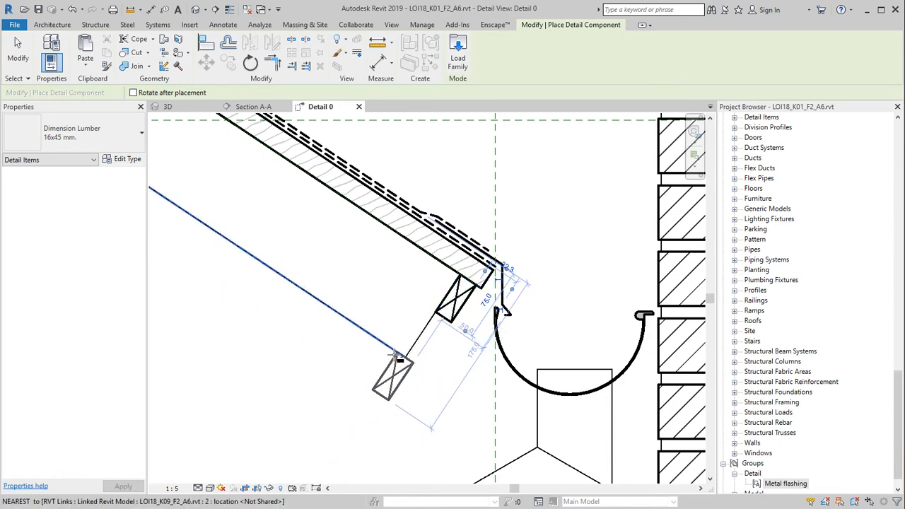
{"action": "key", "text": "space"}
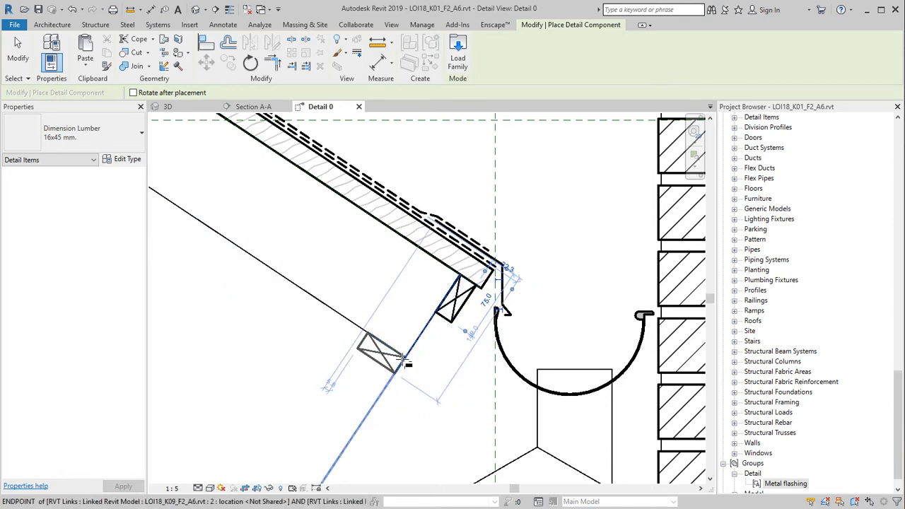
{"action": "left_click", "coordinate": [403, 361]}
{"action": "key", "text": "space"}
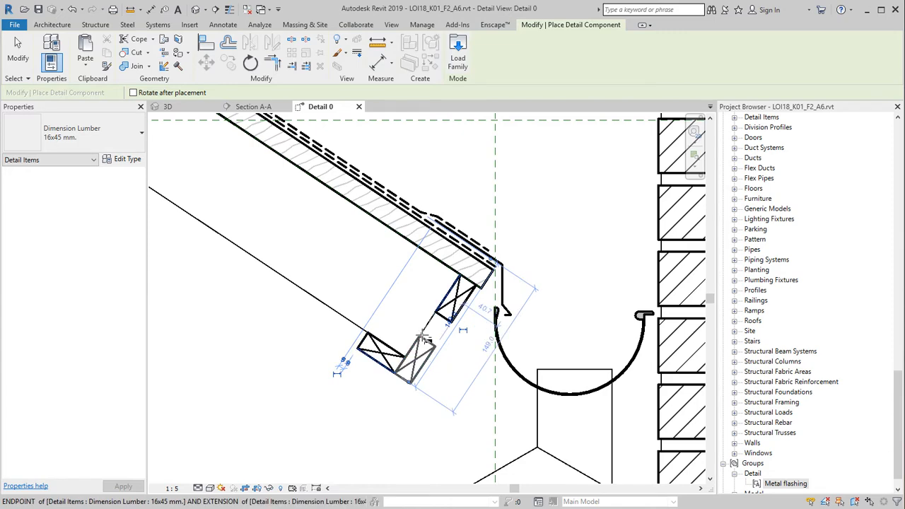
{"action": "left_click", "coordinate": [423, 334]}
Place a fourth 16x45 mm. lumber piece under the overhang's lower sloped line near the brick wall and finish placing
{"action": "scroll", "coordinate": [308, 373], "scroll_direction": "down", "scroll_amount": 1}
{"action": "middle_click_drag", "start_coordinate": [308, 373], "coordinate": [375, 410]}
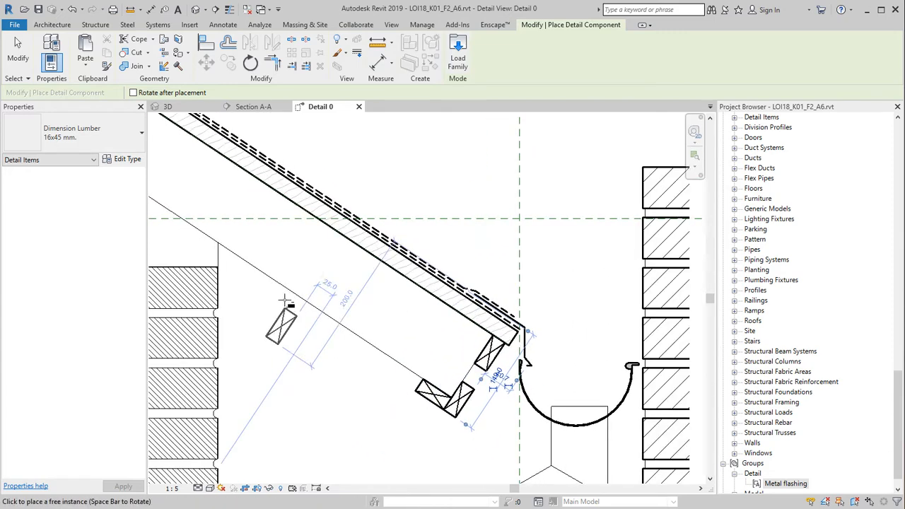
{"action": "key", "text": "space"}
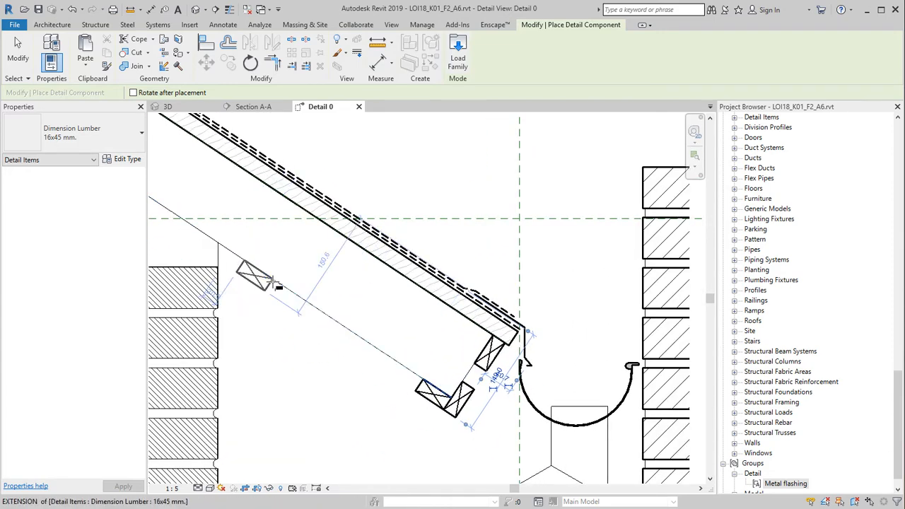
{"action": "left_click", "coordinate": [273, 280]}
{"action": "key", "text": "Escape"}
{"action": "key", "text": "Escape"}
{"action": "scroll", "coordinate": [308, 324], "scroll_direction": "down", "scroll_amount": 1}
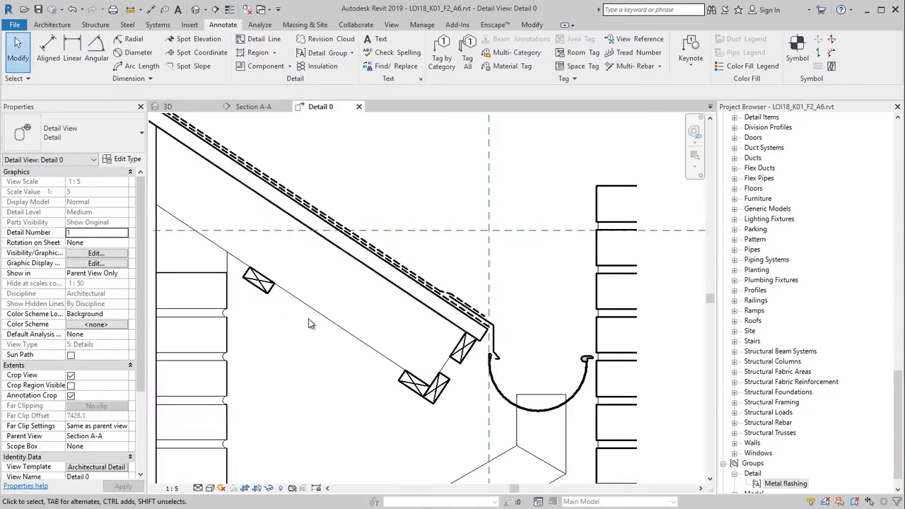
Align the lower end of the Wood 1 filled region with the outer face of the upper lumber piece
{"action": "scroll", "coordinate": [493, 319], "scroll_direction": "up", "scroll_amount": 3}
{"action": "left_click", "coordinate": [461, 347]}
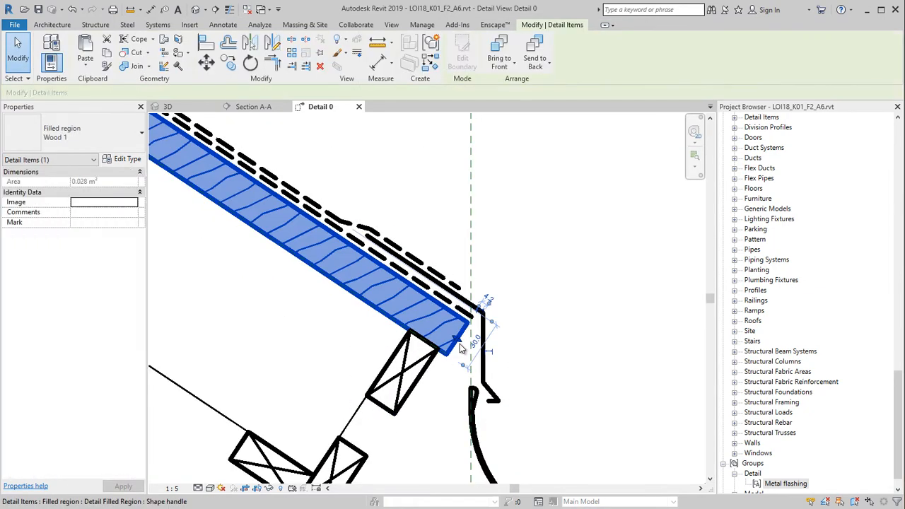
{"action": "left_click", "coordinate": [207, 44]}
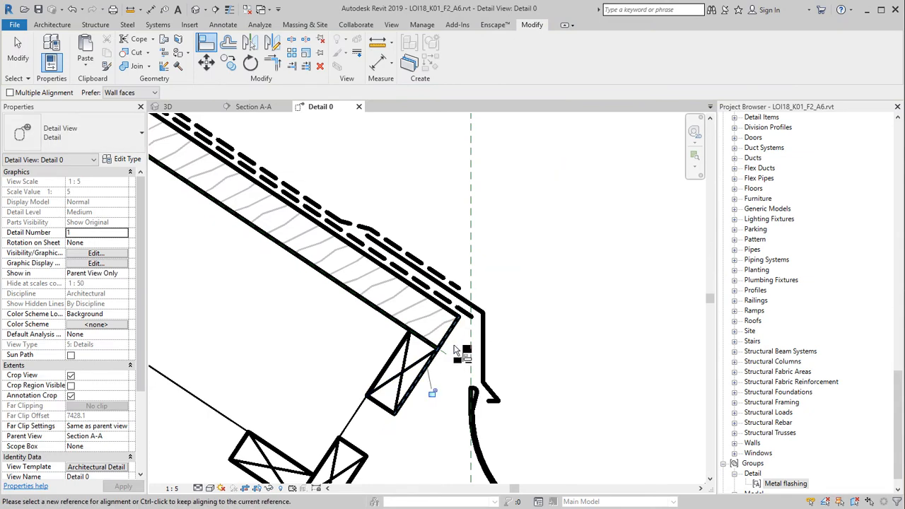
{"action": "key", "text": "Escape"}
Shorten the lower Asphalt felt line at the eaves to end at the Wood 1 region's trimmed edge
{"action": "left_click", "coordinate": [452, 311]}
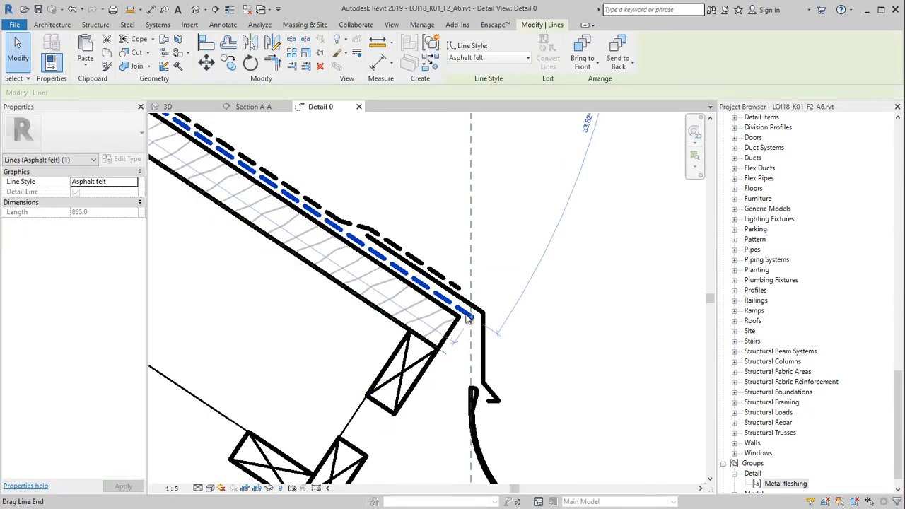
{"action": "left_click_drag", "start_coordinate": [459, 288], "coordinate": [444, 276]}
{"action": "left_click", "coordinate": [416, 306]}
Load the Break Line.rfa family from the Div 01-General folder of the Detail Components library
{"action": "scroll", "coordinate": [416, 306], "scroll_direction": "down", "scroll_amount": 2}
{"action": "middle_click_drag", "start_coordinate": [423, 323], "coordinate": [500, 253]}
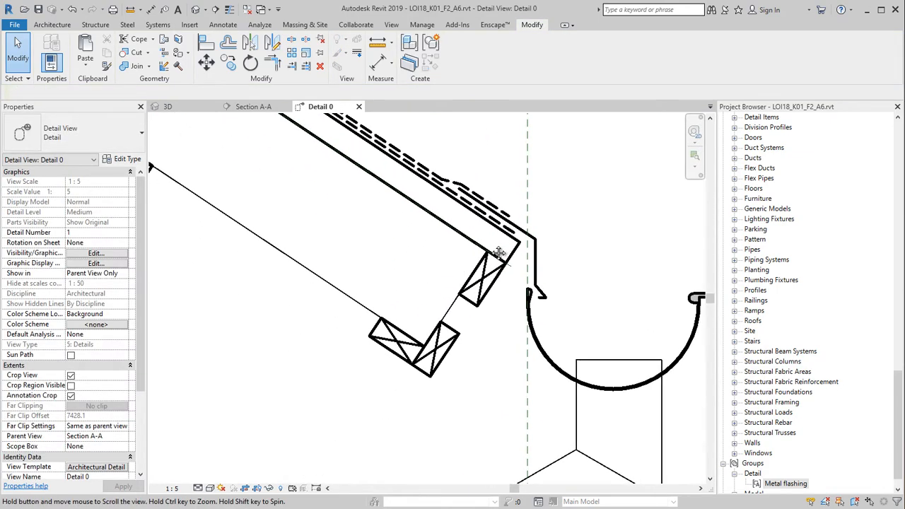
{"action": "scroll", "coordinate": [472, 275], "scroll_direction": "down", "scroll_amount": 2}
{"action": "middle_click_drag", "start_coordinate": [448, 311], "coordinate": [457, 350]}
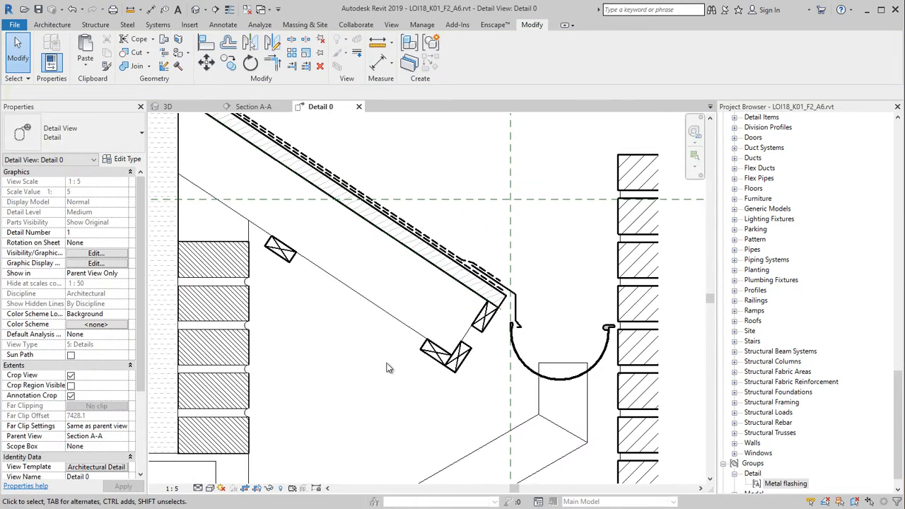
{"action": "left_click", "coordinate": [191, 25]}
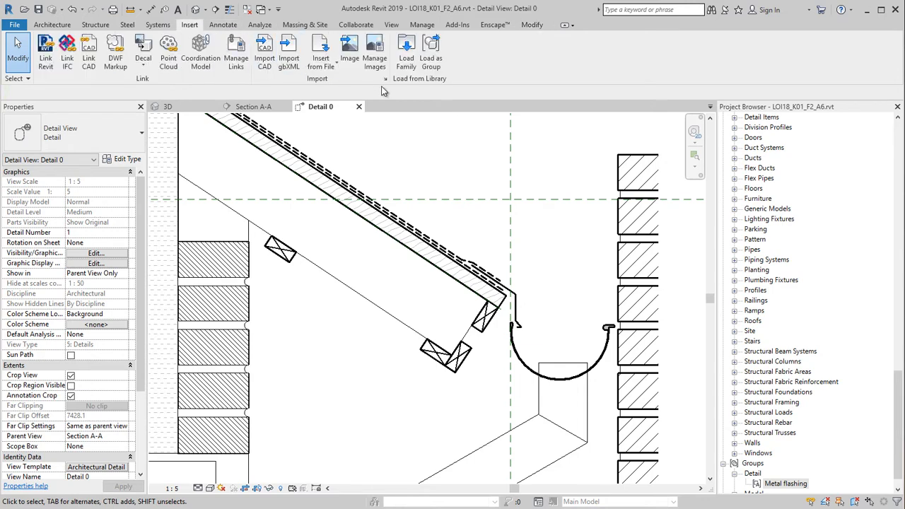
{"action": "left_click", "coordinate": [407, 53]}
{"action": "double_click", "coordinate": [272, 287]}
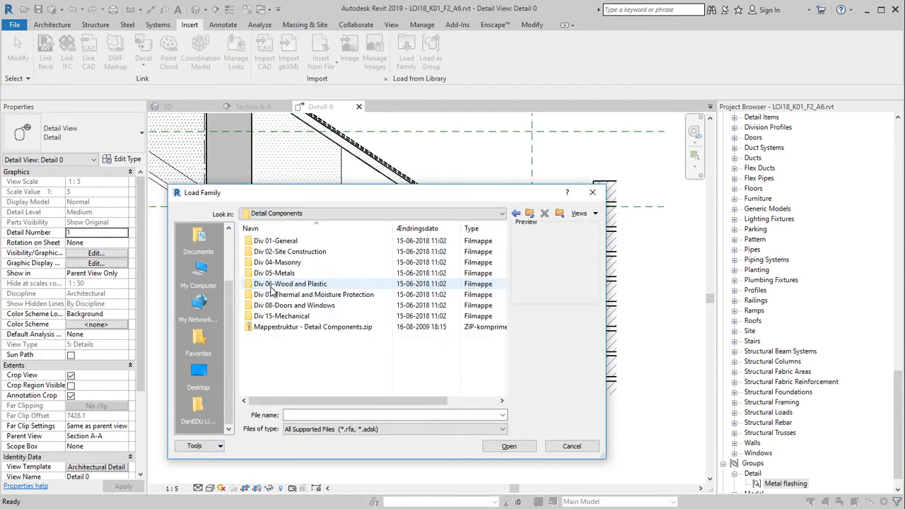
{"action": "double_click", "coordinate": [274, 241]}
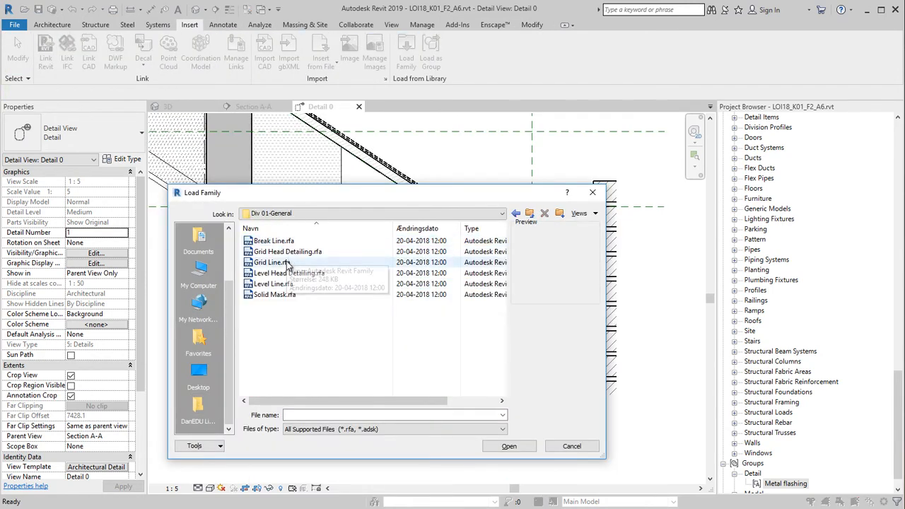
{"action": "left_click", "coordinate": [273, 241]}
{"action": "left_click", "coordinate": [508, 446]}
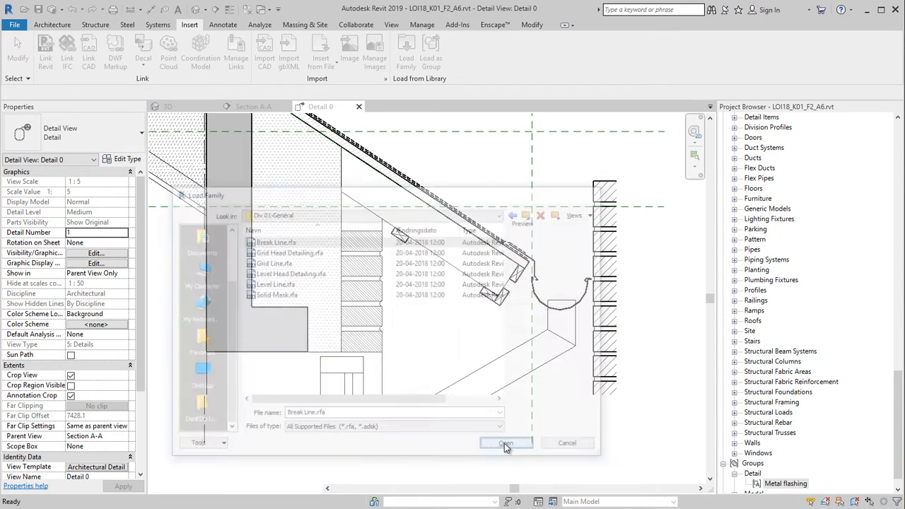
Place a horizontal Break Line detail component across the lower end of the wall, below the concrete and brickwork
{"action": "scroll", "coordinate": [399, 385], "scroll_direction": "down", "scroll_amount": 2}
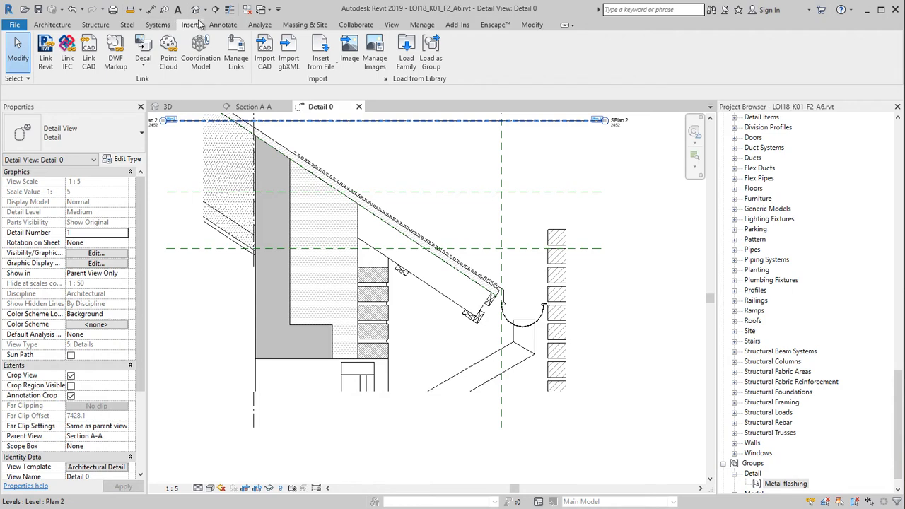
{"action": "left_click", "coordinate": [222, 24]}
{"action": "left_click", "coordinate": [265, 66]}
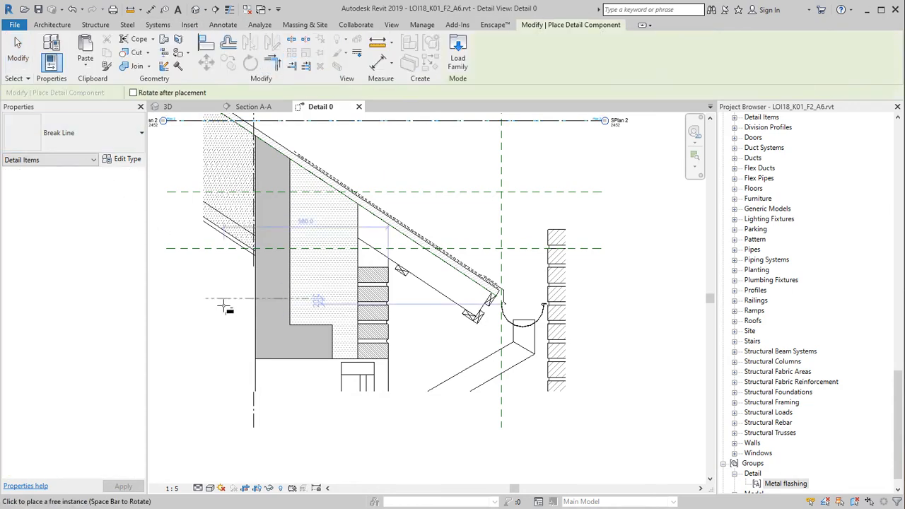
{"action": "left_click", "coordinate": [323, 389]}
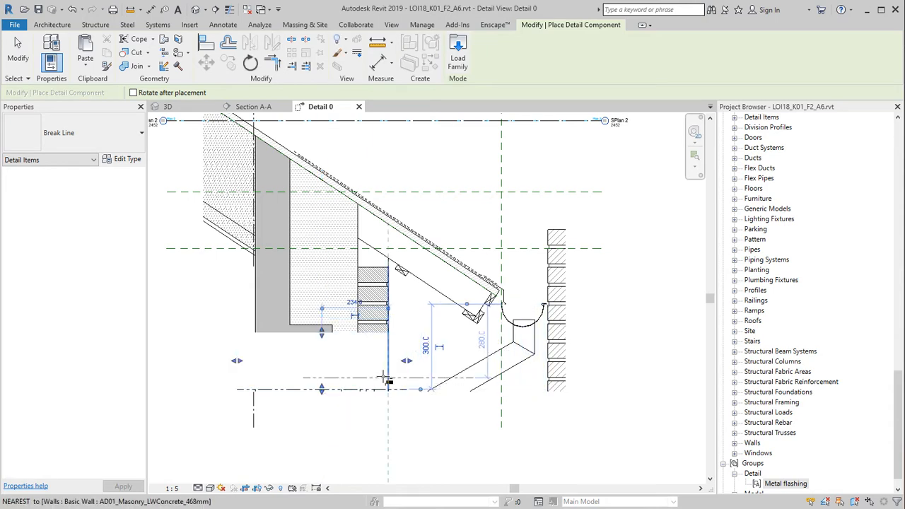
Flip the break line's mask to its lower side and move the line up beneath the wall, with a masking depth of 95.5 mm
{"action": "key", "text": "Escape"}
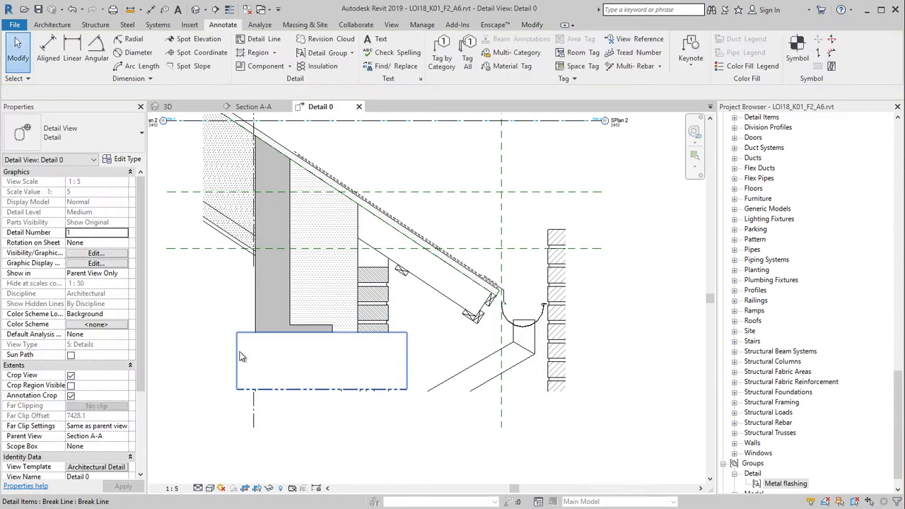
{"action": "left_click", "coordinate": [320, 332]}
{"action": "left_click_drag", "start_coordinate": [324, 406], "coordinate": [331, 371]}
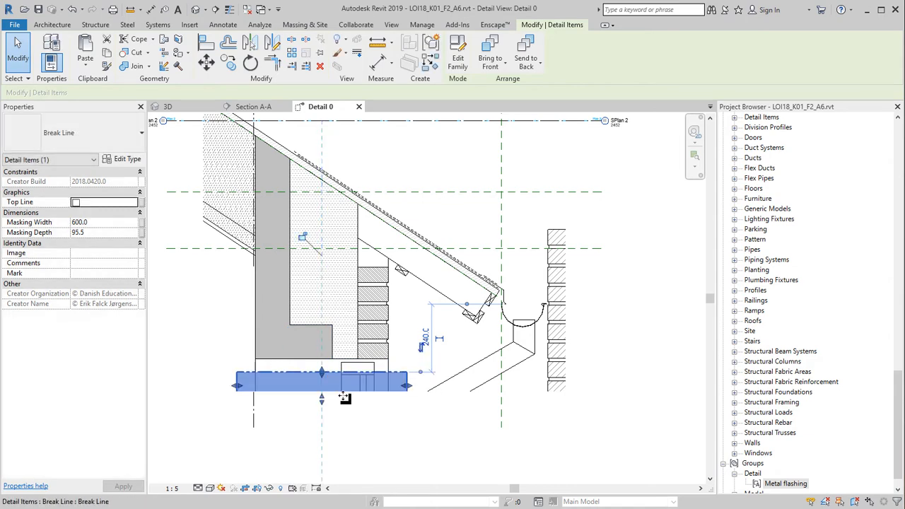
{"action": "left_click", "coordinate": [344, 411]}
{"action": "left_click", "coordinate": [313, 380]}
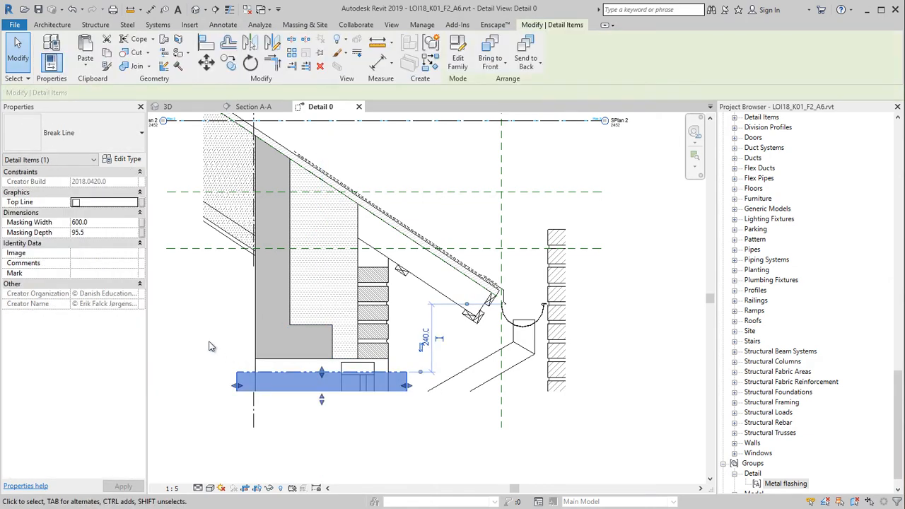
{"action": "left_click", "coordinate": [209, 347]}
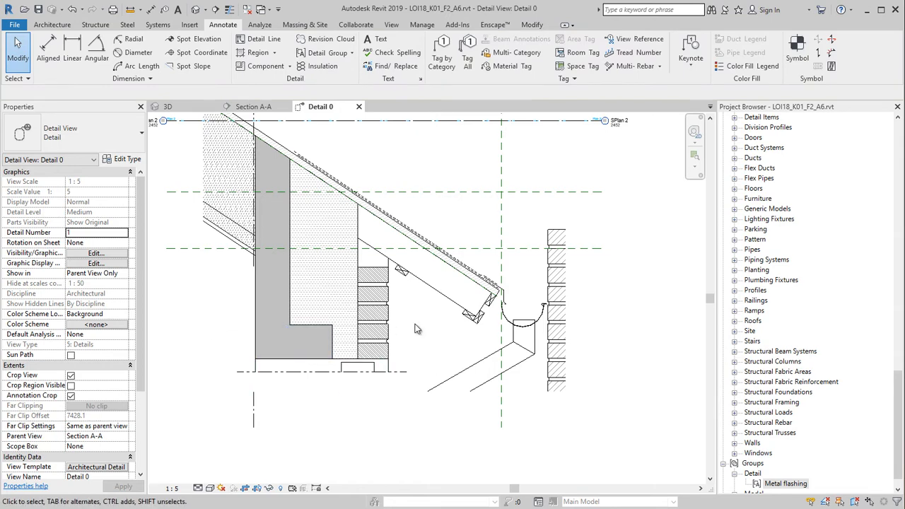
{"action": "middle_click_drag", "start_coordinate": [425, 331], "coordinate": [410, 352]}
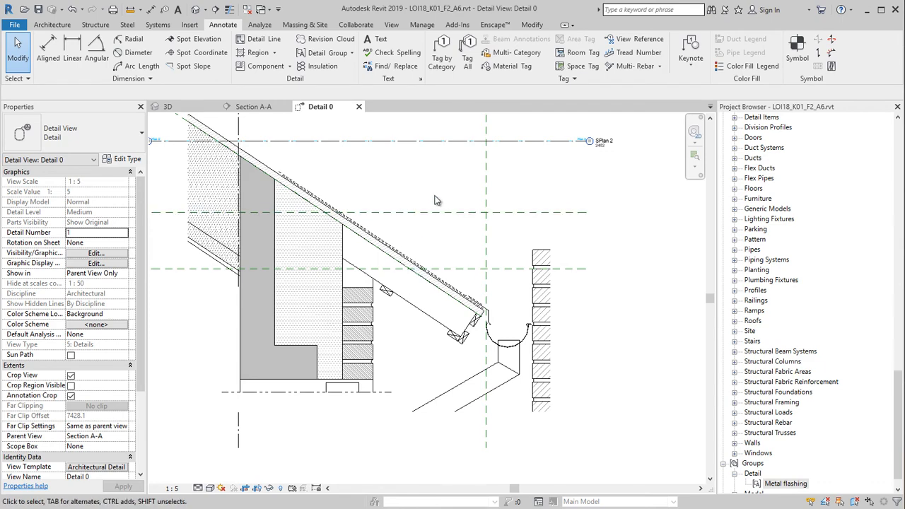
Start loading a detail component family and browse the Denmark library to Detail Items, Div 05-Metals, 05090-Metal Fastenings
{"action": "left_click", "coordinate": [258, 66]}
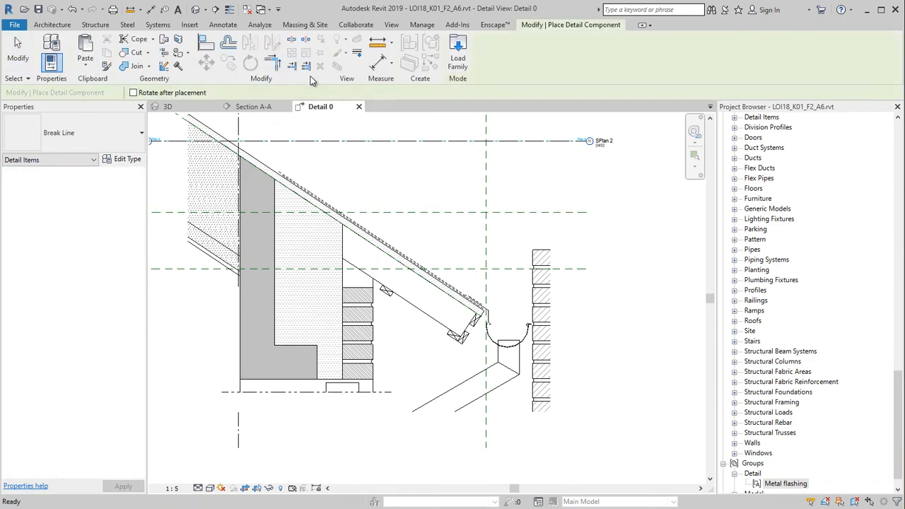
{"action": "left_click", "coordinate": [453, 68]}
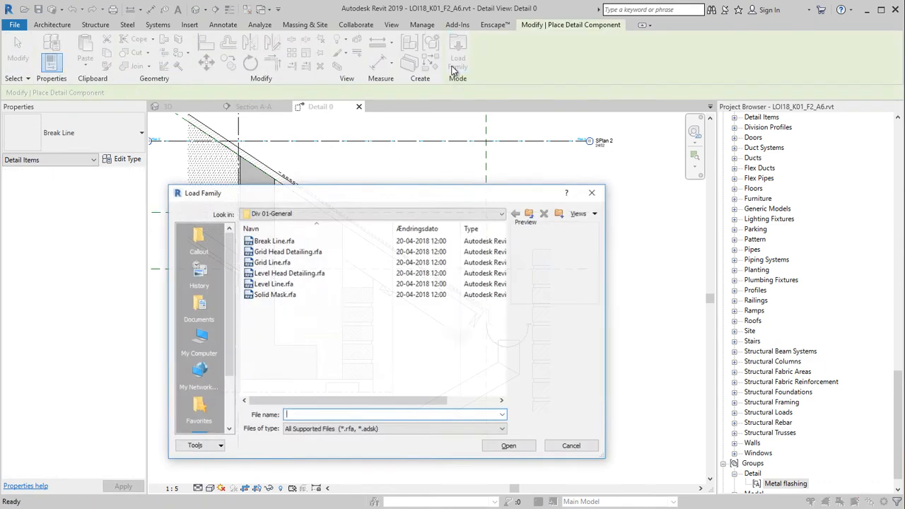
{"action": "left_click", "coordinate": [531, 214]}
{"action": "left_click", "coordinate": [530, 214]}
{"action": "left_click", "coordinate": [531, 214]}
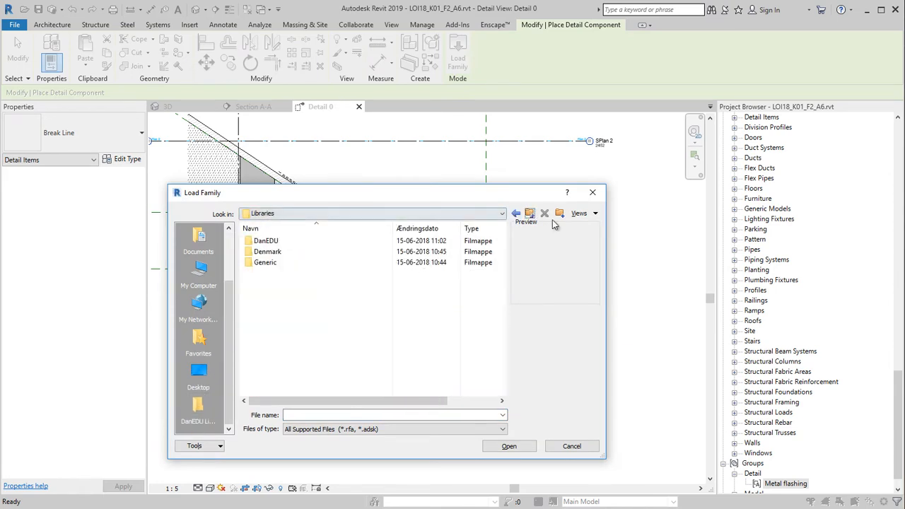
{"action": "left_click", "coordinate": [282, 256]}
{"action": "double_click", "coordinate": [275, 252]}
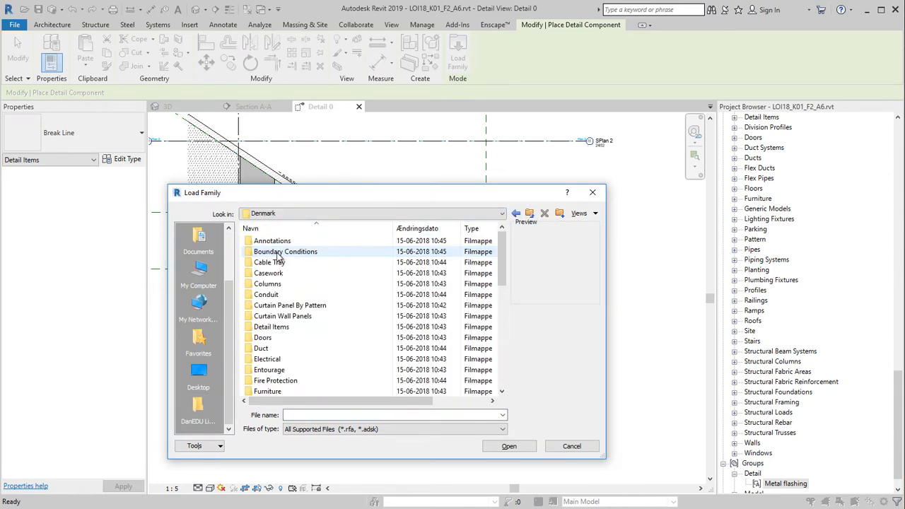
{"action": "double_click", "coordinate": [280, 325]}
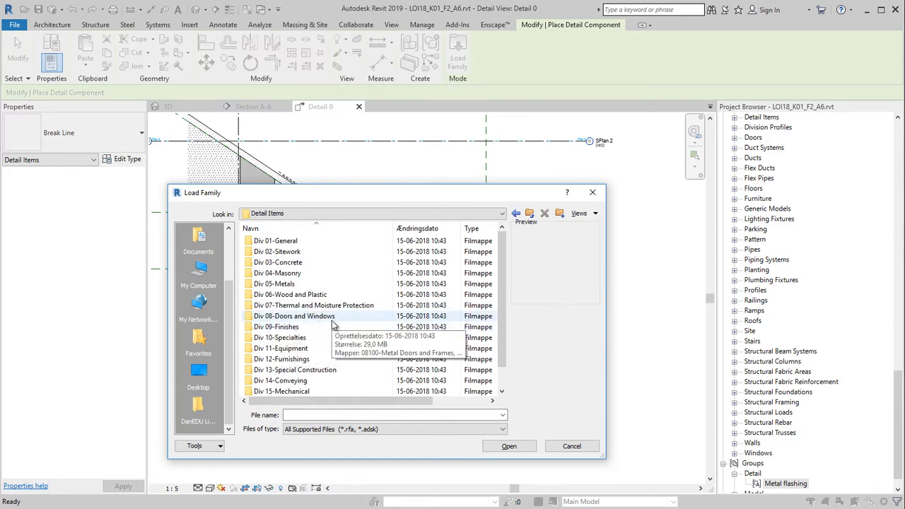
{"action": "left_click", "coordinate": [293, 284]}
{"action": "double_click", "coordinate": [293, 283]}
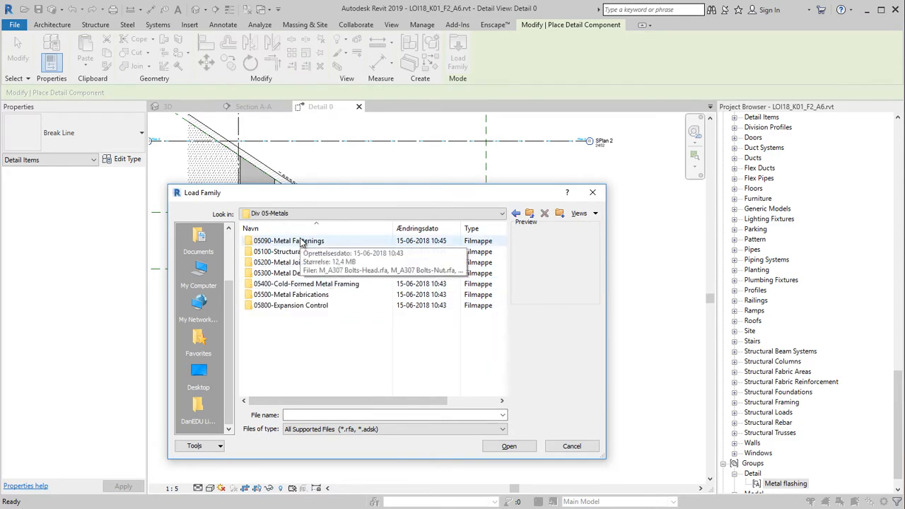
{"action": "double_click", "coordinate": [301, 240]}
Preview the side-view bolt families and load M_Expansion Bolts-Side.rfa in type M10
{"action": "left_click", "coordinate": [307, 307]}
{"action": "left_click", "coordinate": [307, 296]}
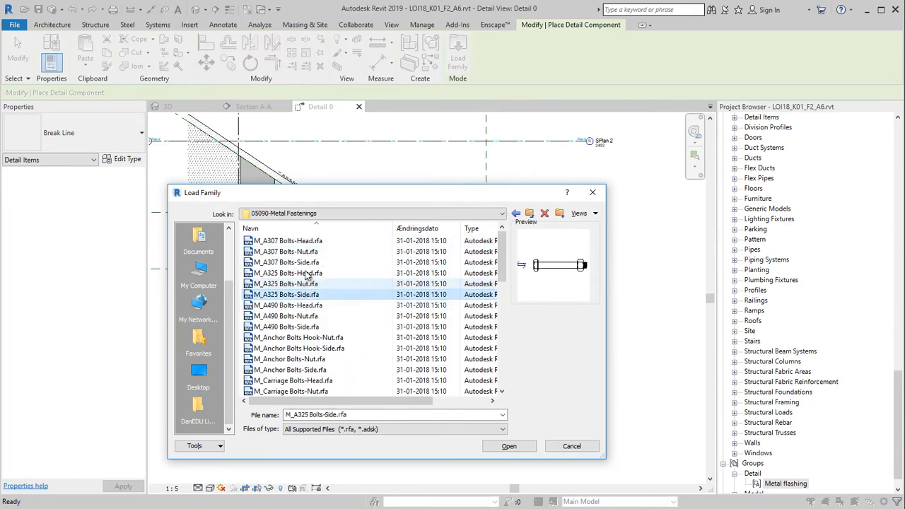
{"action": "left_click", "coordinate": [306, 274]}
{"action": "left_click", "coordinate": [302, 297]}
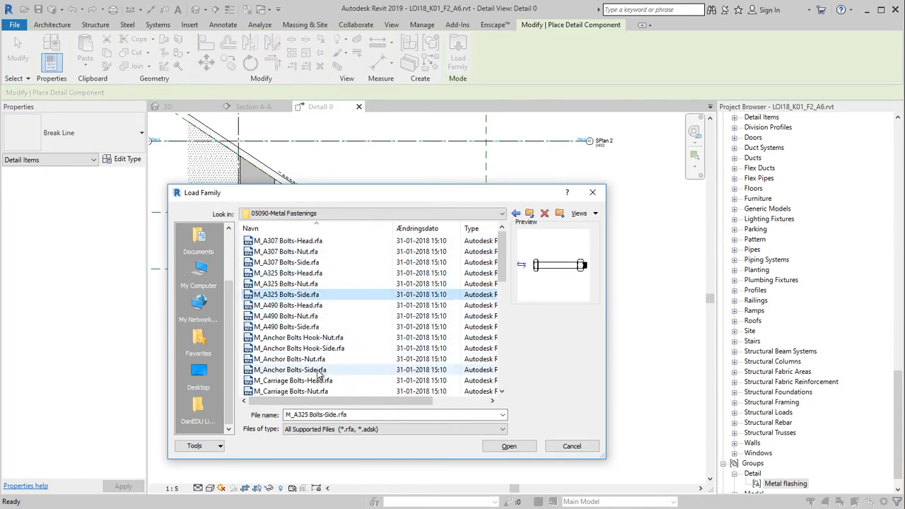
{"action": "scroll", "coordinate": [315, 350], "scroll_direction": "down", "scroll_amount": 2}
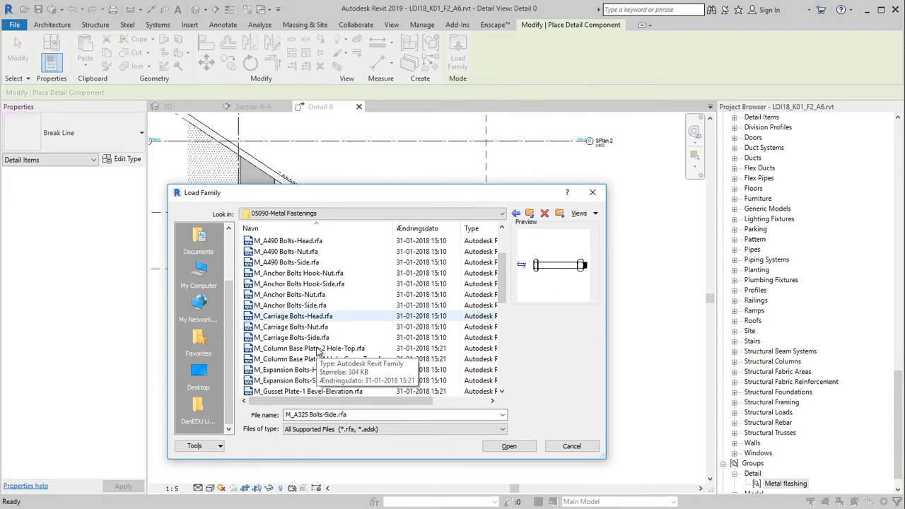
{"action": "left_click", "coordinate": [306, 304]}
{"action": "scroll", "coordinate": [305, 309], "scroll_direction": "down", "scroll_amount": 1}
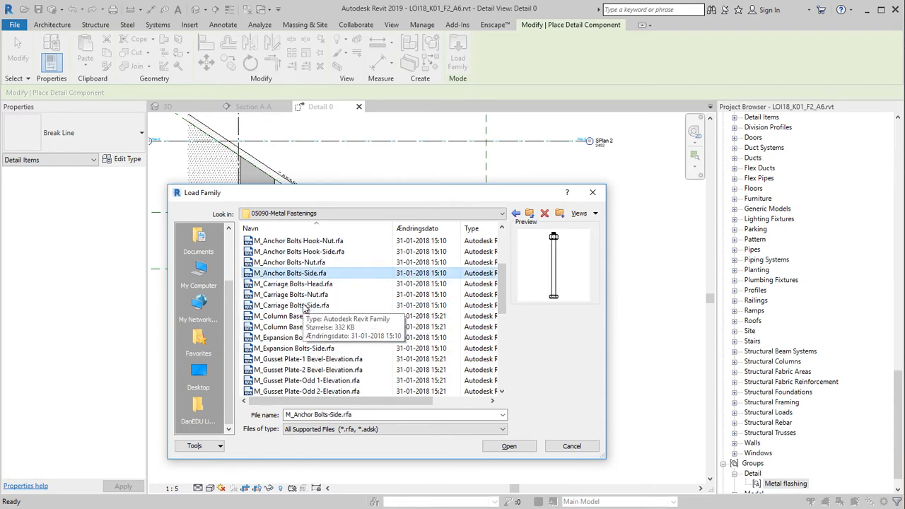
{"action": "scroll", "coordinate": [305, 309], "scroll_direction": "down", "scroll_amount": 1}
{"action": "left_click", "coordinate": [294, 316]}
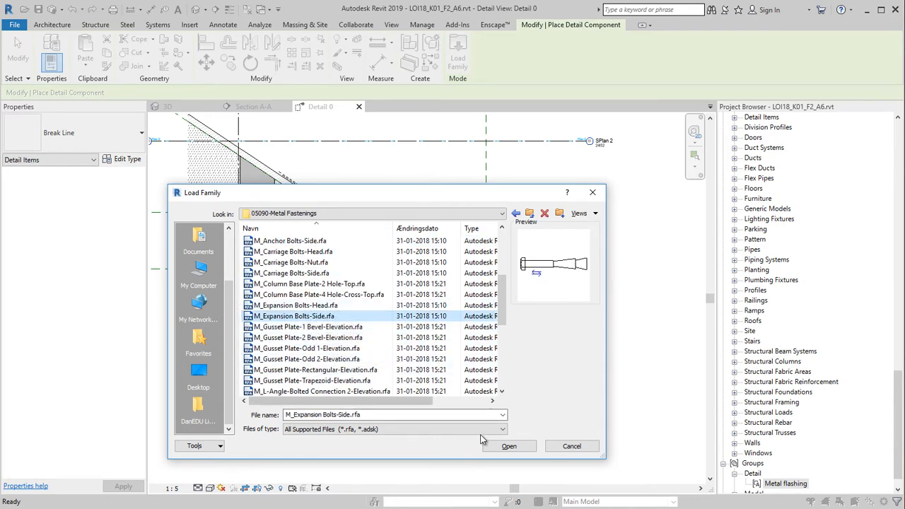
{"action": "left_click", "coordinate": [507, 446]}
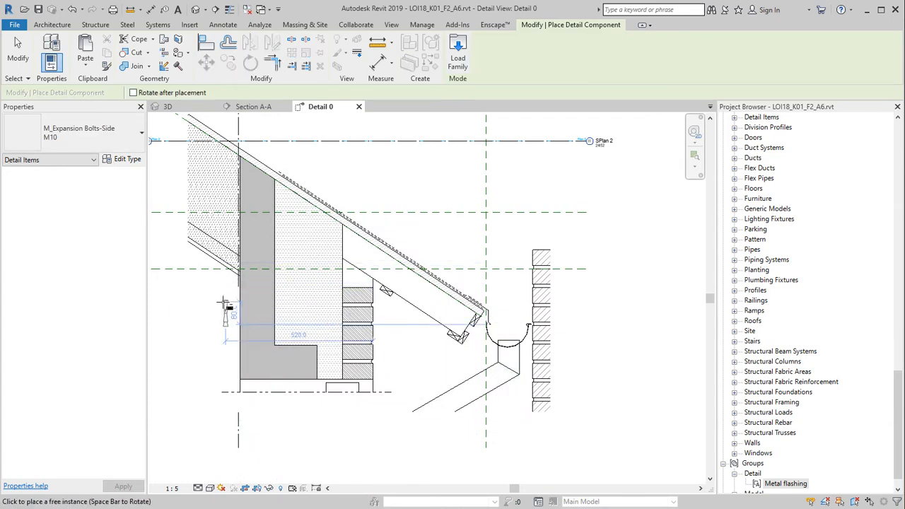
Place one M10 expansion bolt in side view in the empty space on the inner side of the concrete wall
{"action": "scroll", "coordinate": [225, 301], "scroll_direction": "up", "scroll_amount": 4}
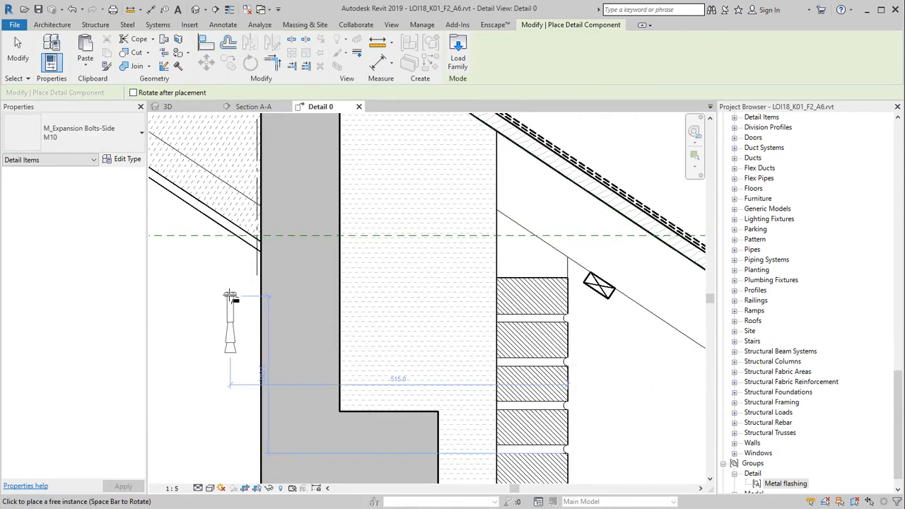
{"action": "left_click", "coordinate": [230, 296]}
{"action": "key", "text": "Escape"}
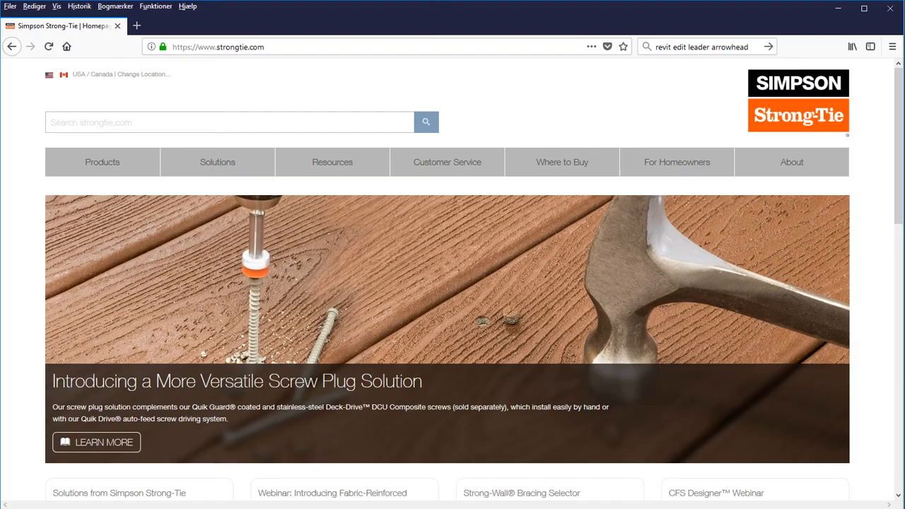
In Firefox, open Simpson Strong-Tie's Revit Drawings page, save the 2D.zip archive of all 2D Detail Component Families, and return to Revit
{"action": "mouse_move", "coordinate": [282, 174]}
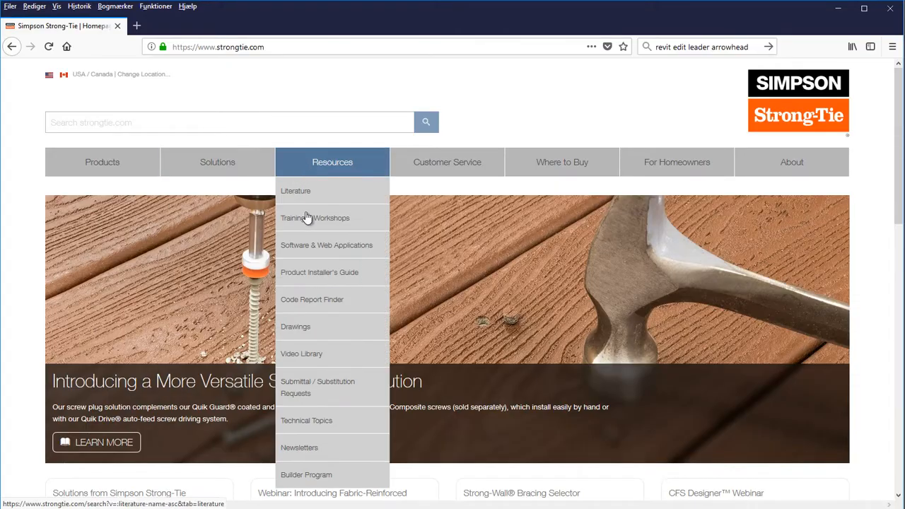
{"action": "mouse_move", "coordinate": [317, 331]}
{"action": "left_click", "coordinate": [434, 410]}
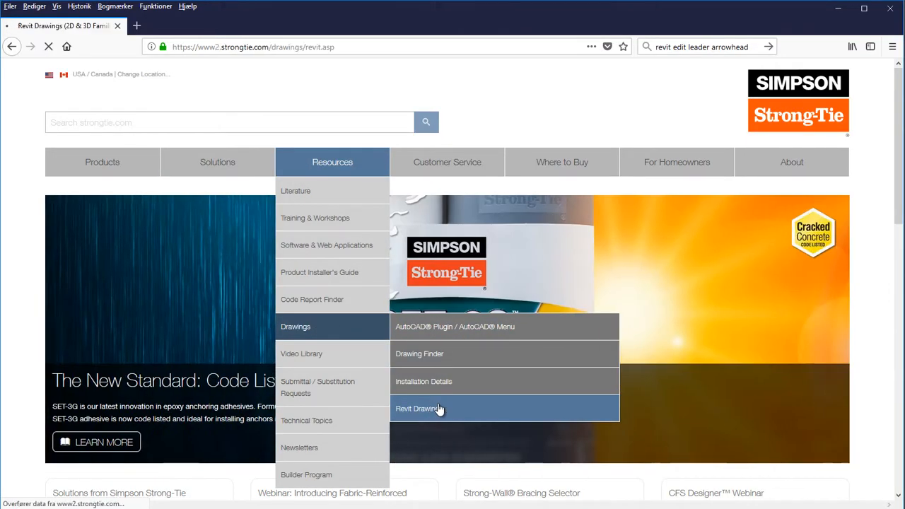
{"action": "scroll", "coordinate": [407, 385], "scroll_direction": "down", "scroll_amount": 5}
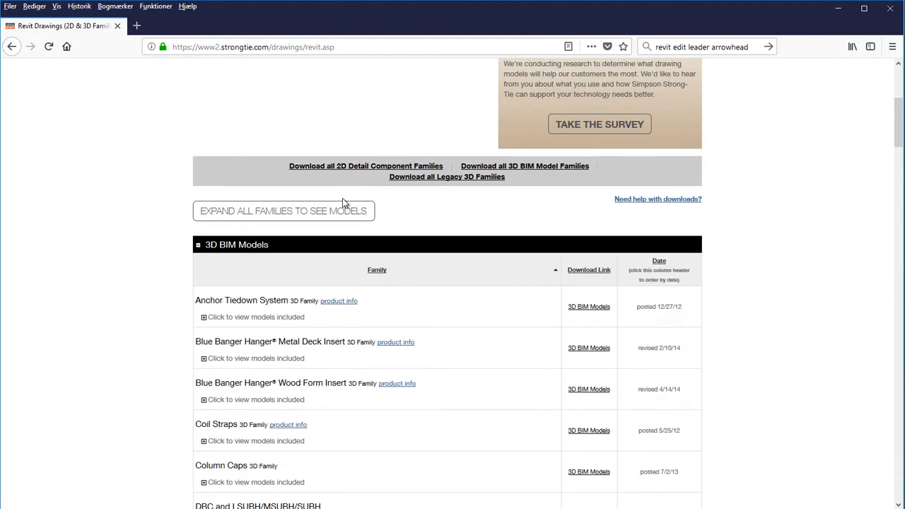
{"action": "left_click", "coordinate": [348, 167]}
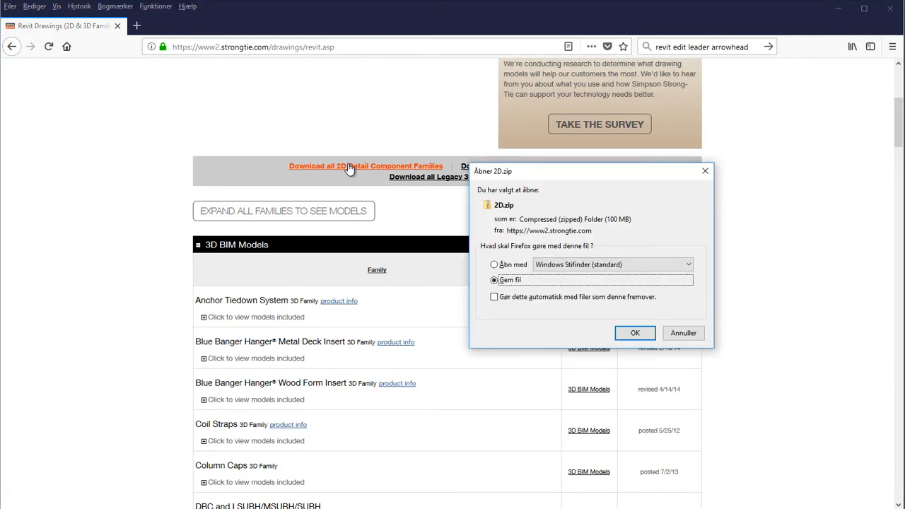
{"action": "key", "text": "Return"}
{"action": "left_click", "coordinate": [837, 9]}
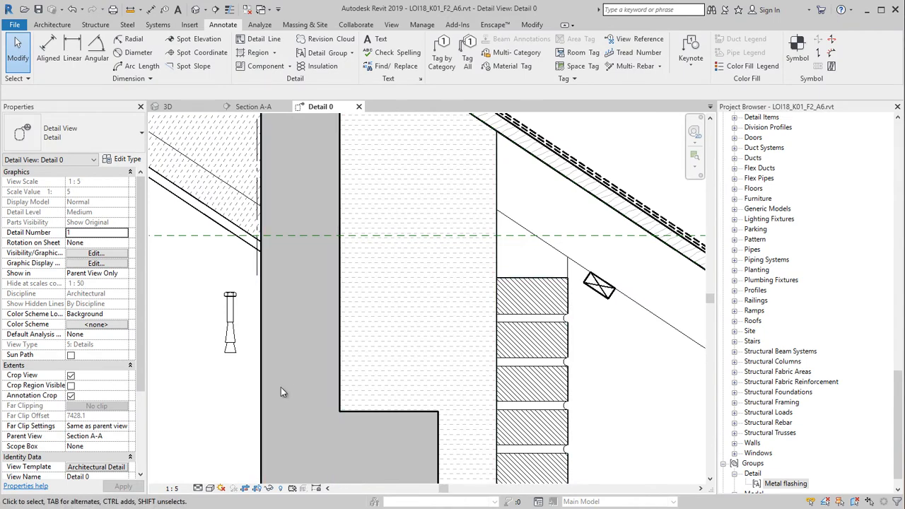
Place an abr105-13-2d angle bracket, Front View type, beside the expansion bolt on the inner side of the wall
{"action": "left_click", "coordinate": [259, 65]}
{"action": "left_click", "coordinate": [70, 133]}
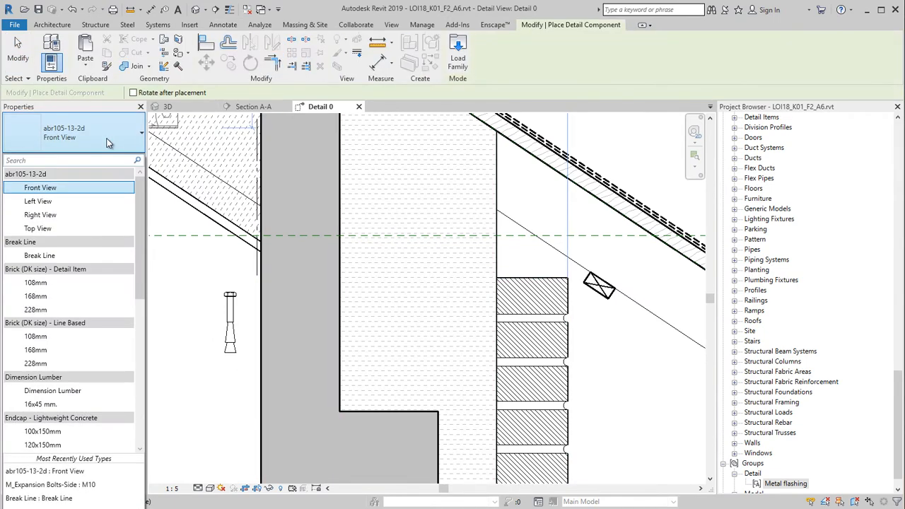
{"action": "left_click", "coordinate": [63, 188]}
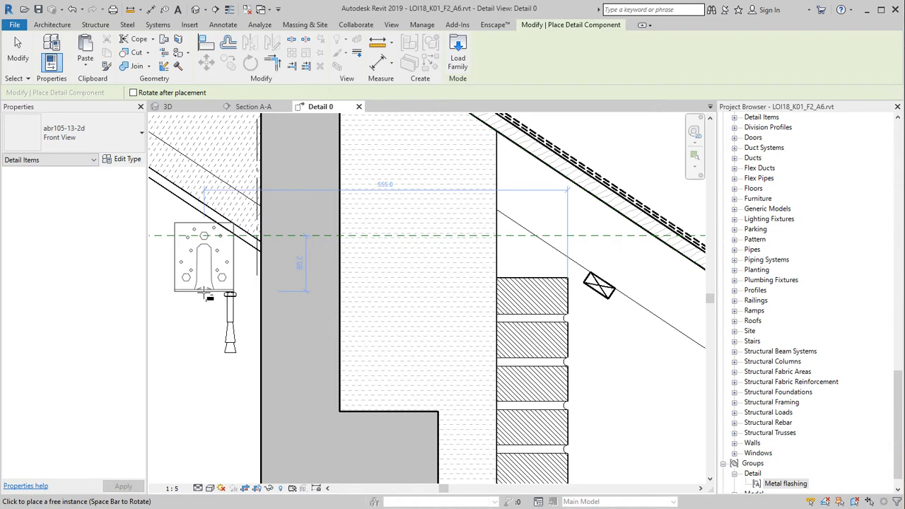
{"action": "scroll", "coordinate": [205, 324], "scroll_direction": "down", "scroll_amount": 2}
{"action": "scroll", "coordinate": [191, 322], "scroll_direction": "up", "scroll_amount": 1}
{"action": "left_click", "coordinate": [189, 329]}
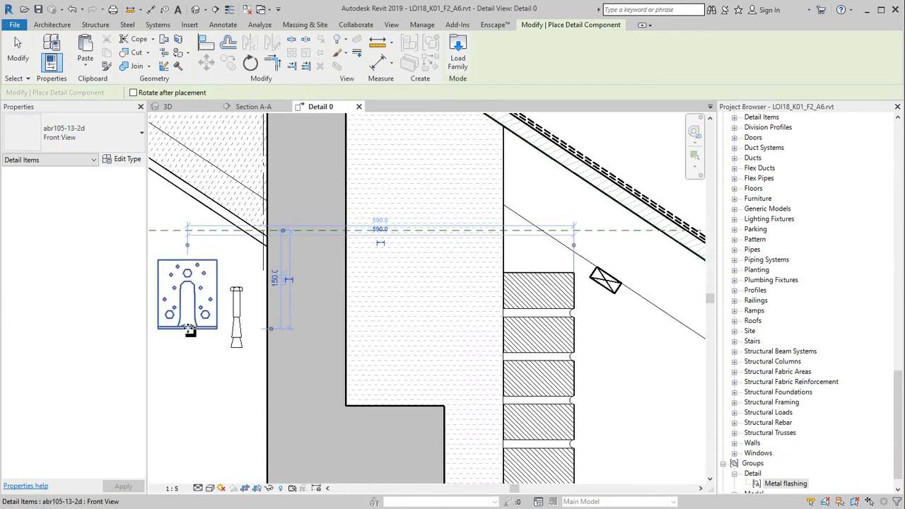
{"action": "key", "text": "Escape"}
{"action": "key", "text": "Escape"}
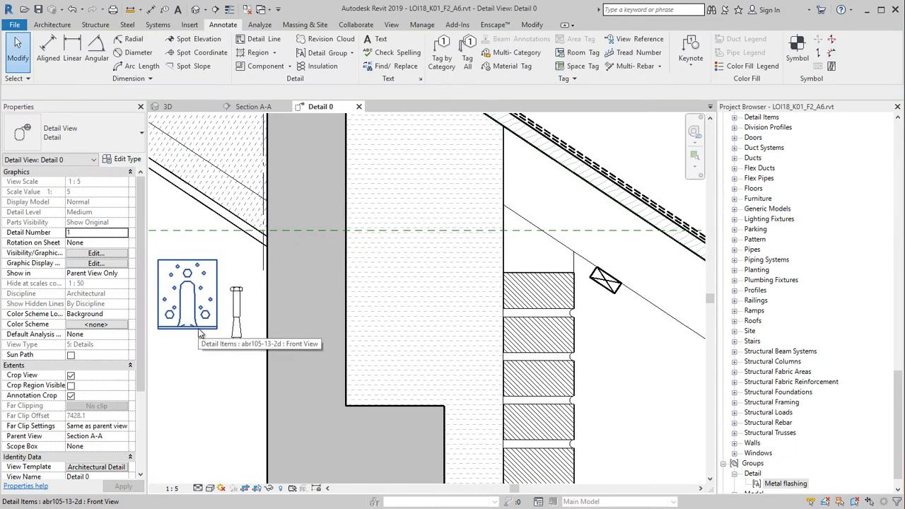
Place a Dimension Lumber section inside the concrete wall layer, resting on the lower horizontal reference plane
{"action": "left_click", "coordinate": [263, 66]}
{"action": "left_click", "coordinate": [69, 136]}
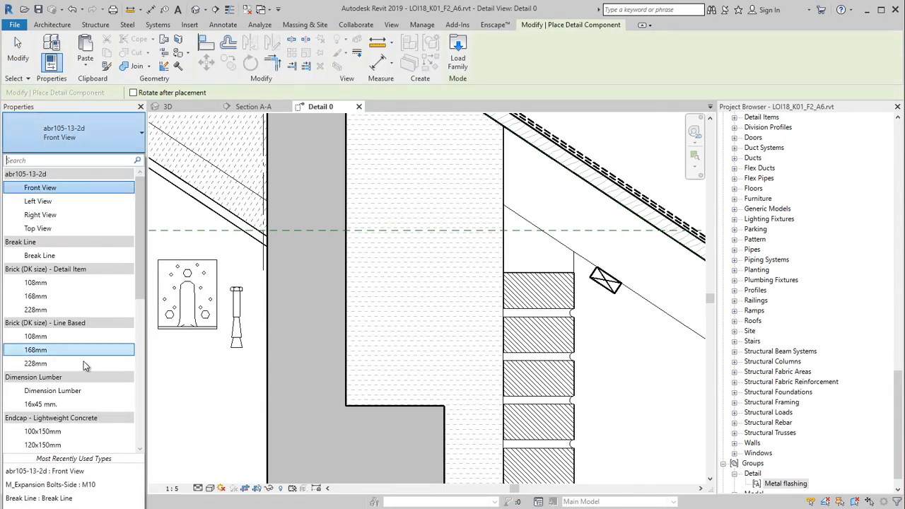
{"action": "left_click", "coordinate": [85, 390]}
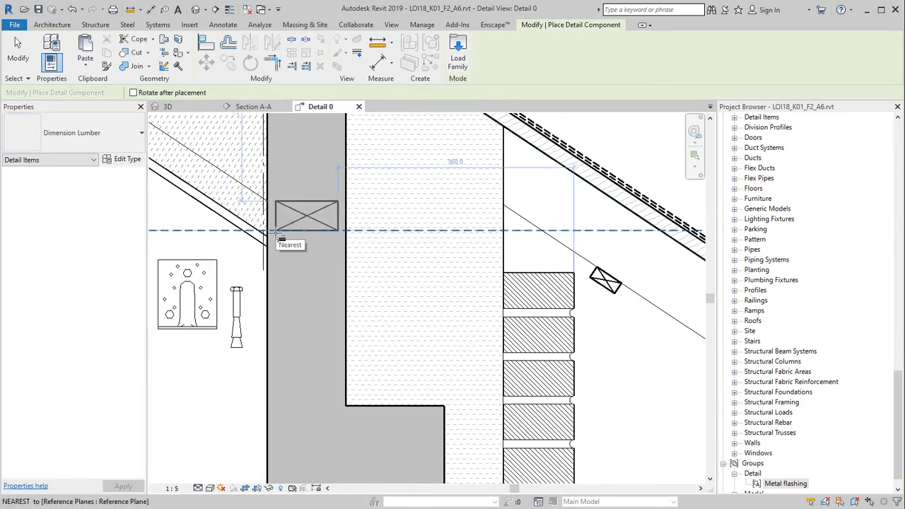
{"action": "left_click", "coordinate": [277, 234]}
{"action": "key", "text": "Escape"}
{"action": "key", "text": "Escape"}
Edit the cut profile of the wall's concrete layer so it ends at the lower reference plane, directly beneath the timber section
{"action": "scroll", "coordinate": [283, 315], "scroll_direction": "down", "scroll_amount": 2}
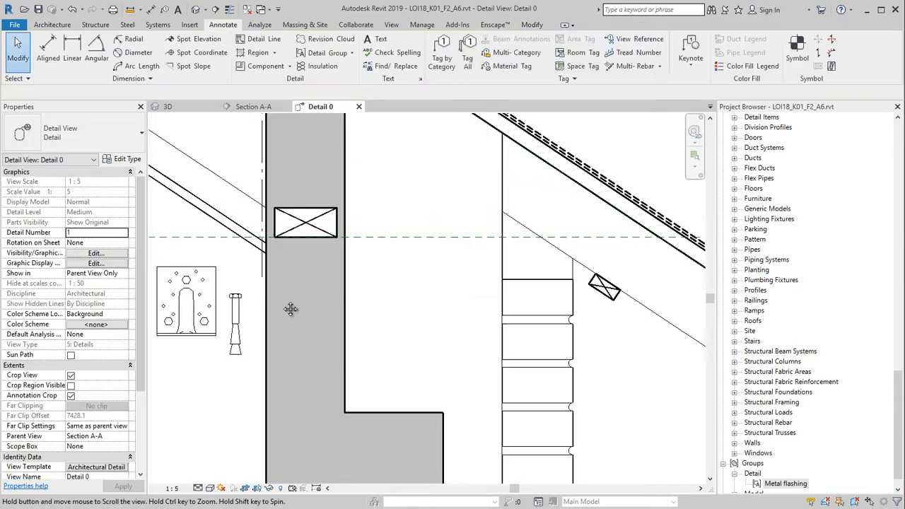
{"action": "scroll", "coordinate": [283, 318], "scroll_direction": "down", "scroll_amount": 1}
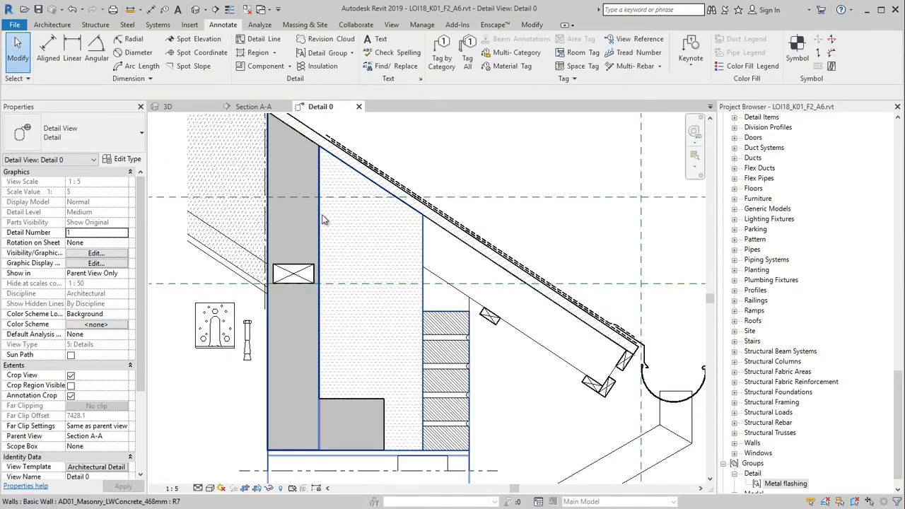
{"action": "left_click", "coordinate": [324, 219]}
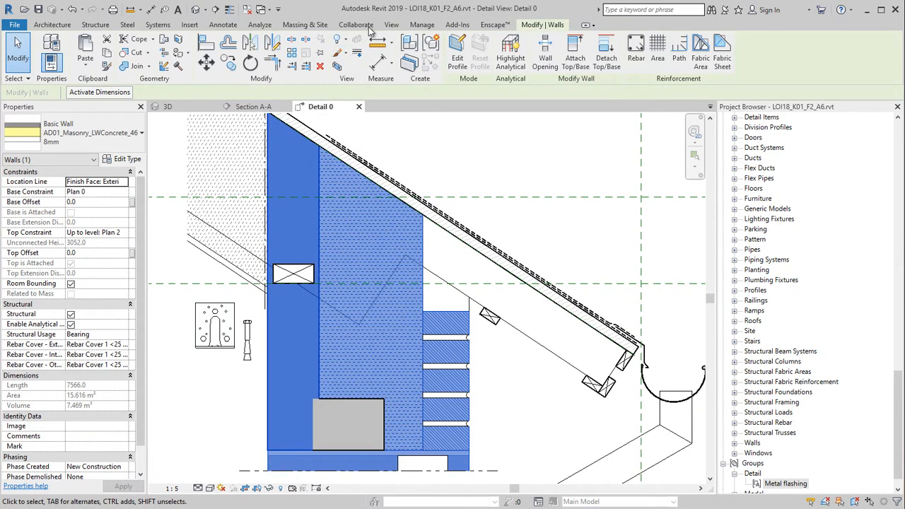
{"action": "left_click", "coordinate": [391, 25]}
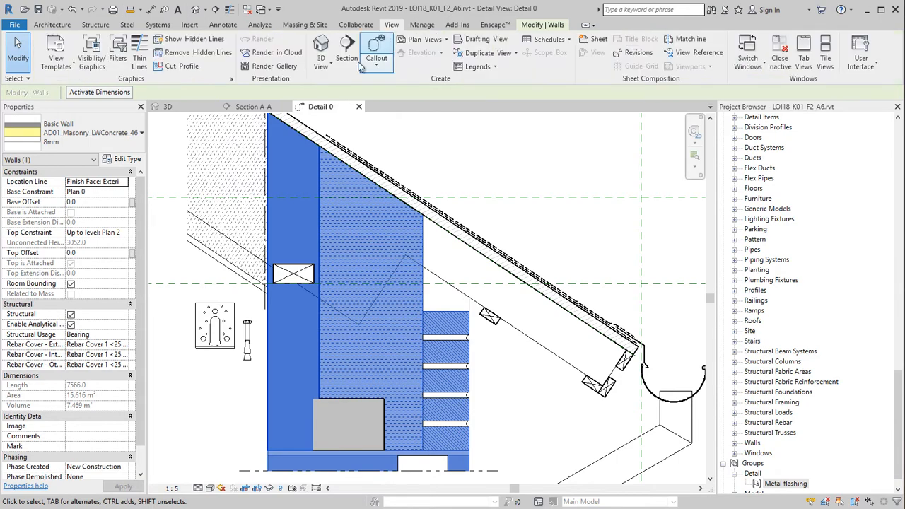
{"action": "left_click", "coordinate": [182, 66]}
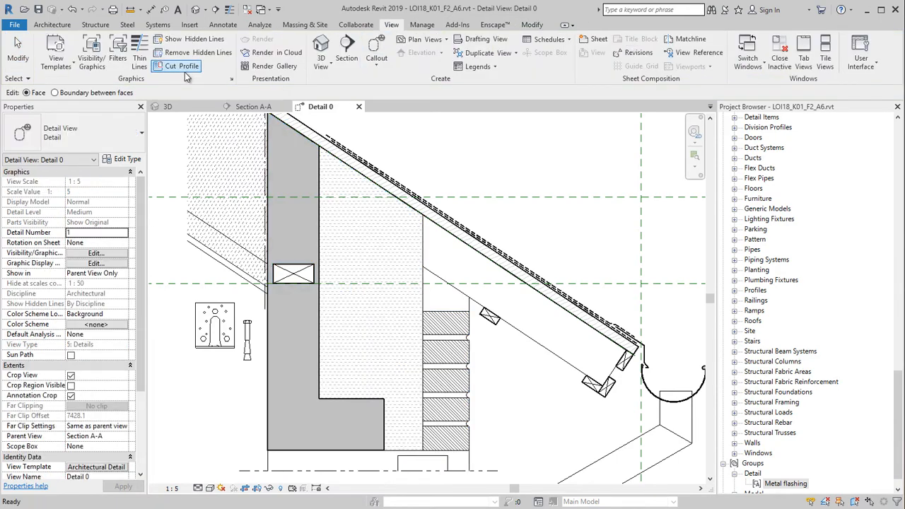
{"action": "left_click", "coordinate": [306, 208]}
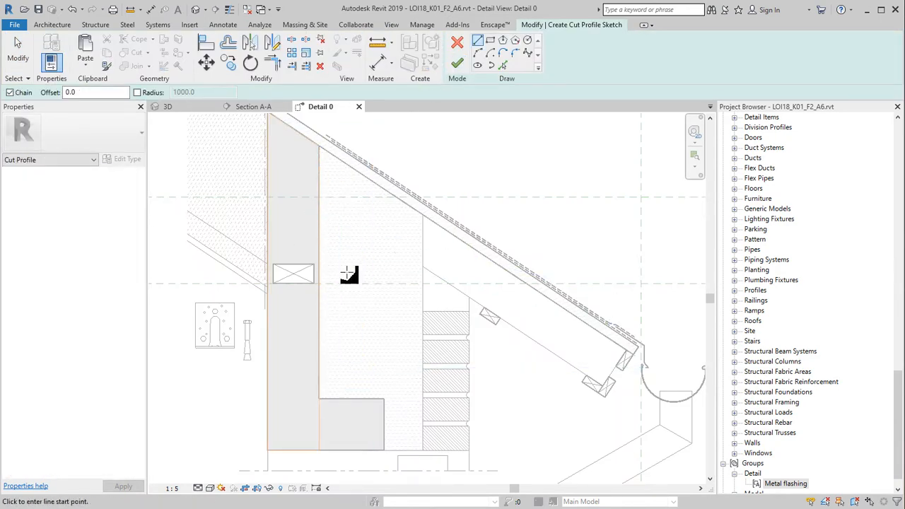
{"action": "scroll", "coordinate": [267, 280], "scroll_direction": "up", "scroll_amount": 5}
{"action": "left_click", "coordinate": [260, 273]}
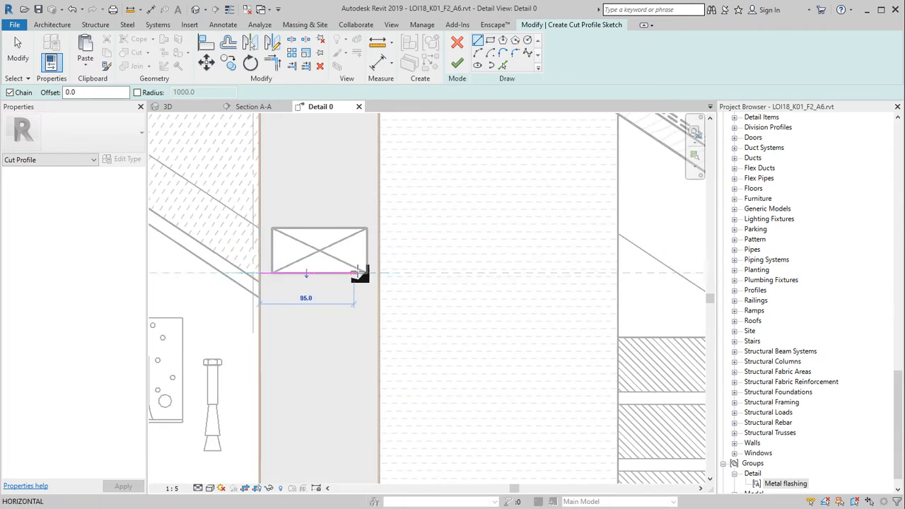
{"action": "left_click", "coordinate": [379, 273]}
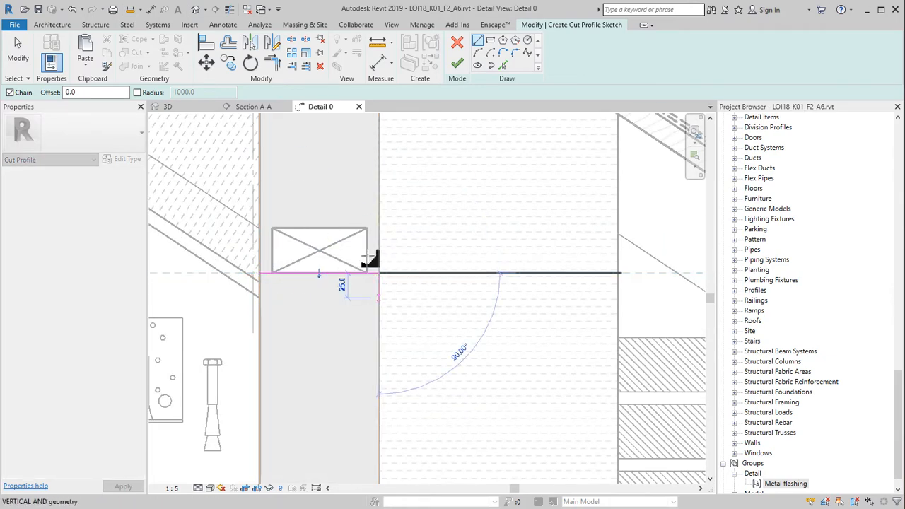
{"action": "left_click", "coordinate": [457, 63]}
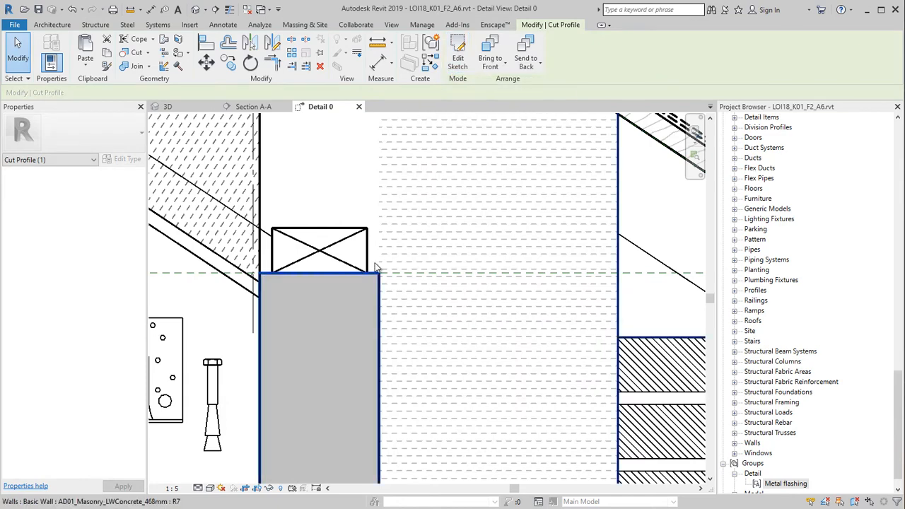
Move the abr105-13-2d angle bracket so its base sits centred on top of the timber section
{"action": "scroll", "coordinate": [351, 304], "scroll_direction": "down", "scroll_amount": 3}
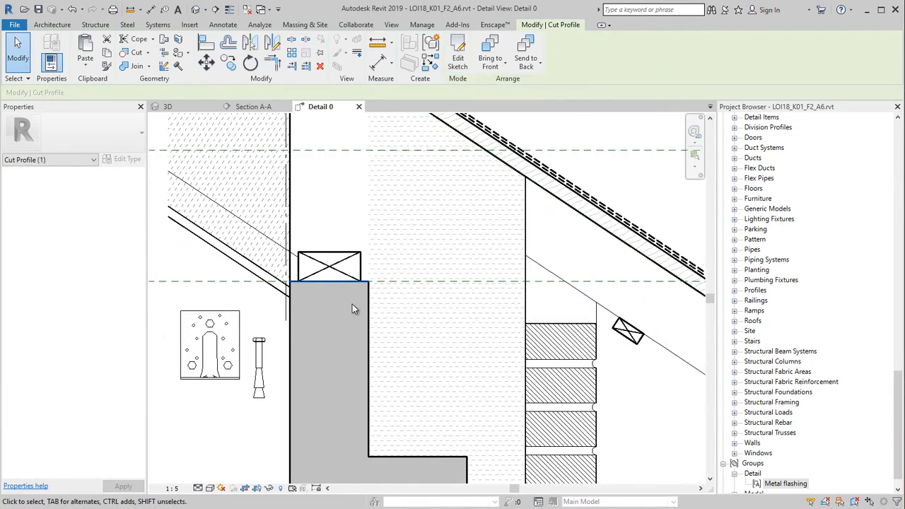
{"action": "middle_click_drag", "start_coordinate": [352, 310], "coordinate": [360, 332]}
{"action": "left_click", "coordinate": [247, 367]}
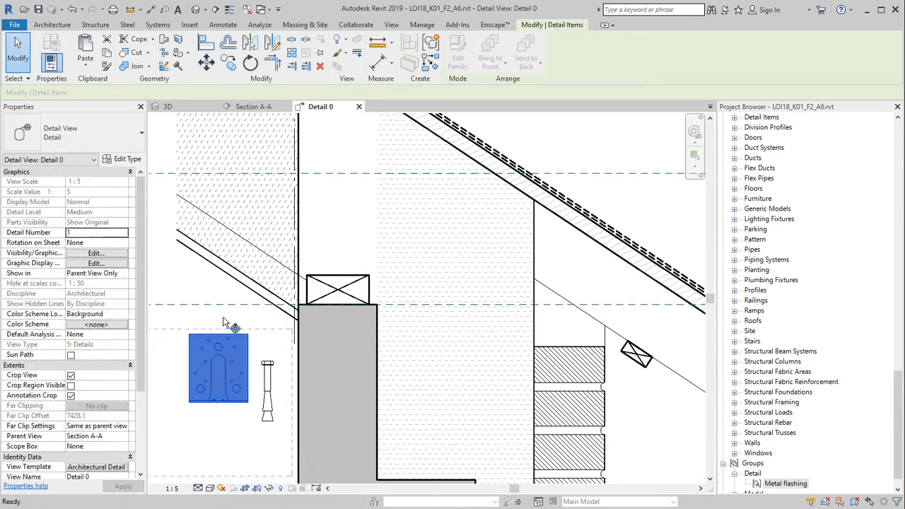
{"action": "key", "text": "m"}
{"action": "key", "text": "v"}
{"action": "left_click", "coordinate": [244, 365]}
{"action": "left_click", "coordinate": [338, 277]}
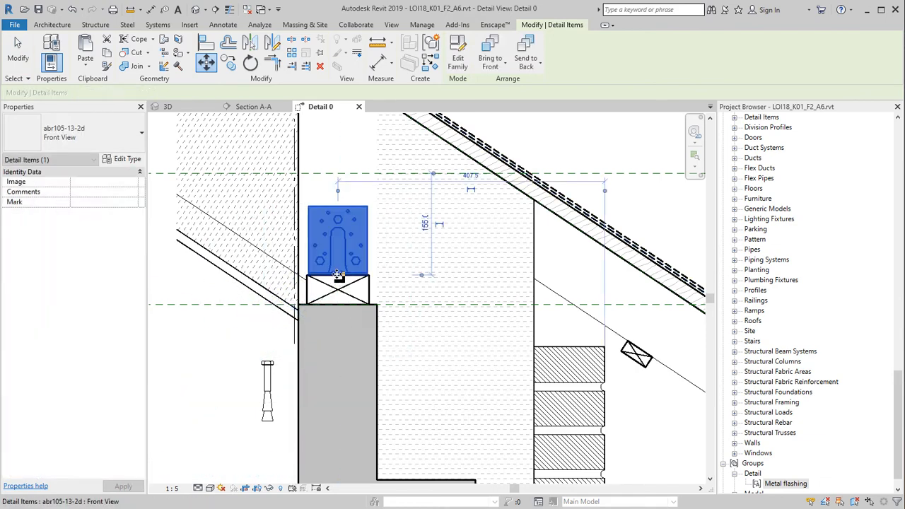
{"action": "key", "text": "Escape"}
Move the M10 expansion bolt so its head sits at the bracket's base, centred on the timber section
{"action": "left_click", "coordinate": [267, 371]}
{"action": "key", "text": "m"}
{"action": "key", "text": "v"}
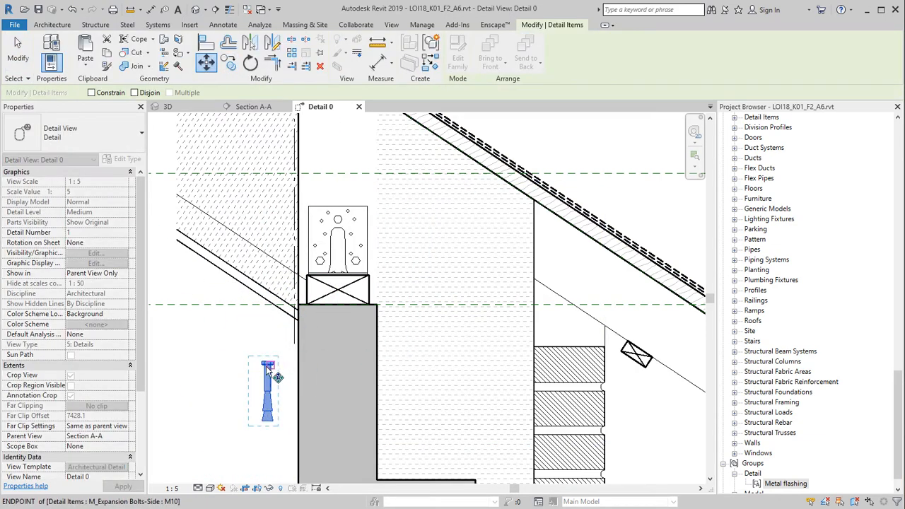
{"action": "scroll", "coordinate": [269, 340], "scroll_direction": "up", "scroll_amount": 2}
{"action": "left_click", "coordinate": [263, 359]}
{"action": "scroll", "coordinate": [378, 159], "scroll_direction": "up", "scroll_amount": 3}
{"action": "left_click", "coordinate": [455, 145]}
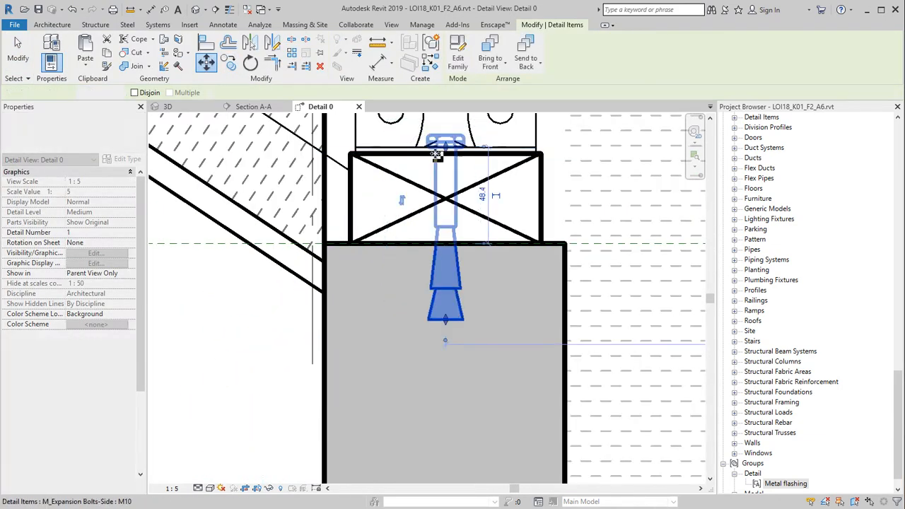
{"action": "key", "text": "Escape"}
Lengthen the M10 expansion bolt down into the concrete and set its length L to 150
{"action": "left_click", "coordinate": [462, 290]}
{"action": "scroll", "coordinate": [379, 242], "scroll_direction": "down", "scroll_amount": 1}
{"action": "scroll", "coordinate": [378, 234], "scroll_direction": "down", "scroll_amount": 1}
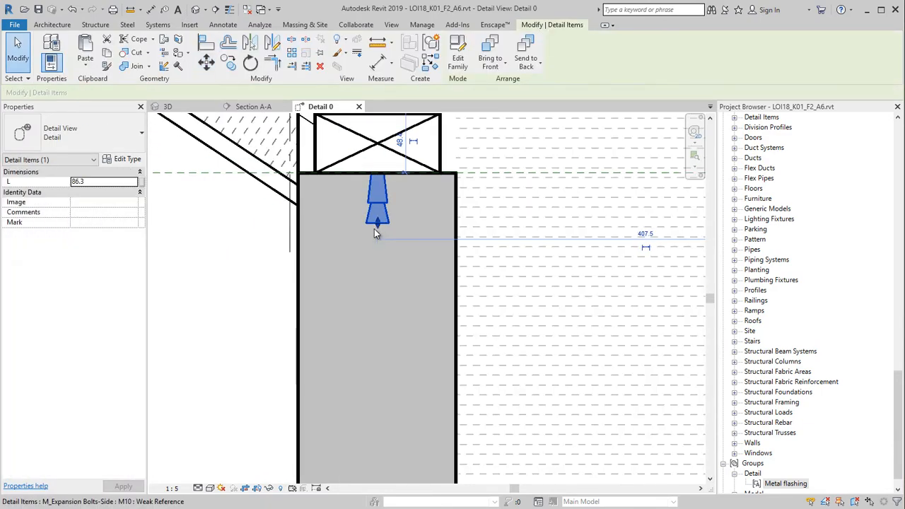
{"action": "left_click_drag", "start_coordinate": [378, 224], "coordinate": [380, 298]}
{"action": "scroll", "coordinate": [356, 297], "scroll_direction": "down", "scroll_amount": 3}
{"action": "left_click", "coordinate": [106, 181]}
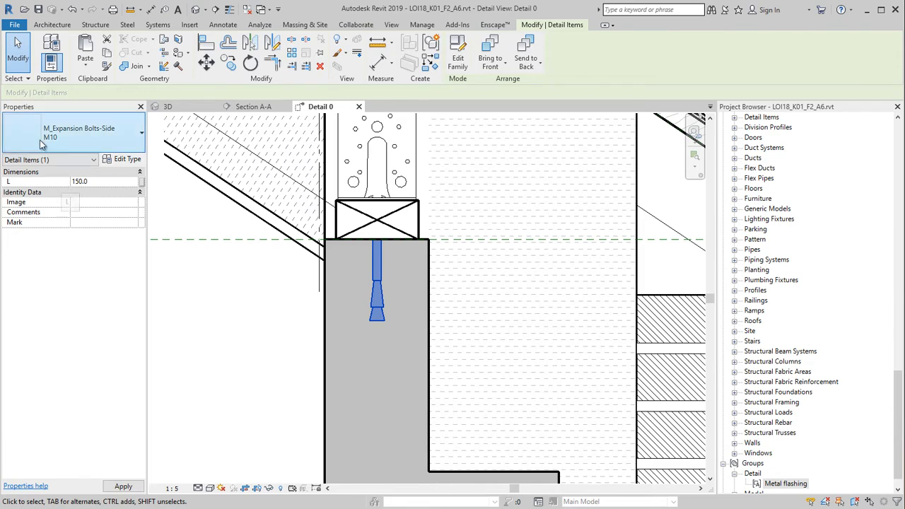
{"action": "middle_click_drag", "start_coordinate": [277, 338], "coordinate": [287, 372]}
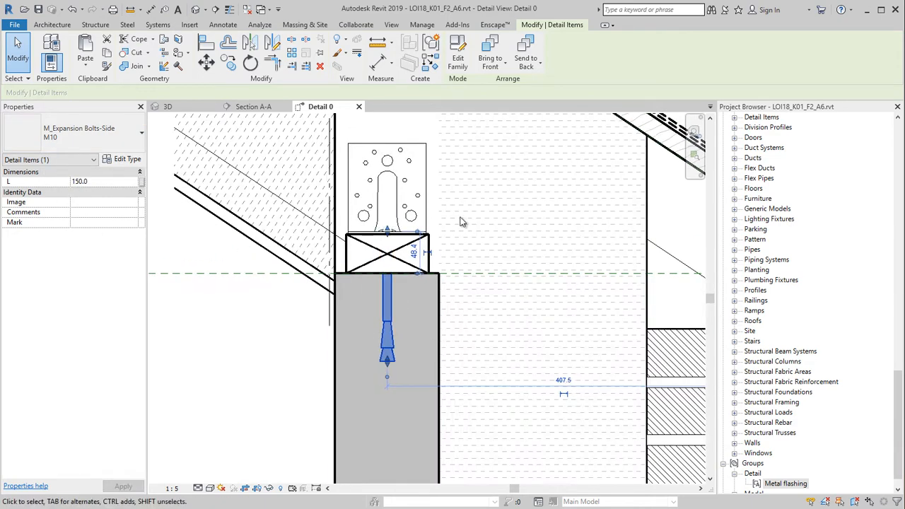
Bring the expansion bolt in front of the timber section and bracket
{"action": "left_click", "coordinate": [489, 55]}
{"action": "left_click", "coordinate": [259, 386]}
{"action": "scroll", "coordinate": [257, 382], "scroll_direction": "down", "scroll_amount": 4}
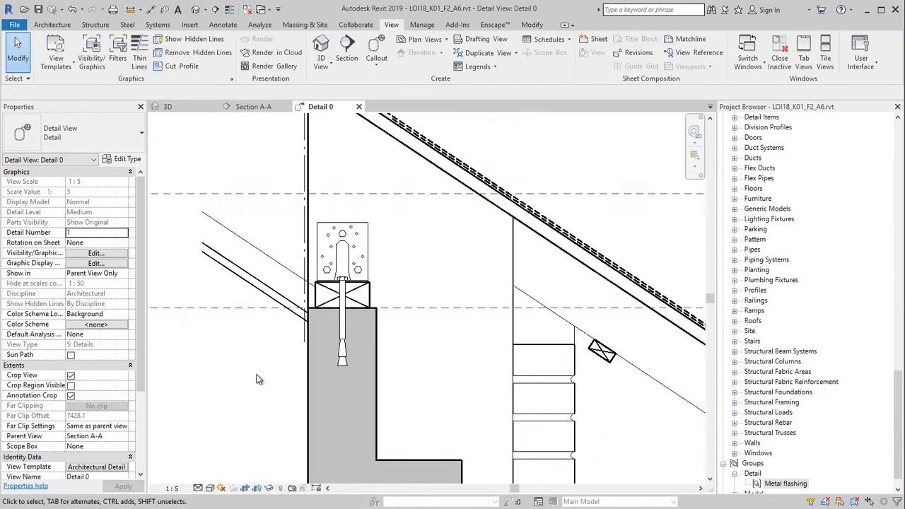
{"action": "middle_click_drag", "start_coordinate": [262, 385], "coordinate": [349, 417]}
{"action": "middle_click", "coordinate": [336, 412]}
{"action": "middle_click", "coordinate": [336, 413]}
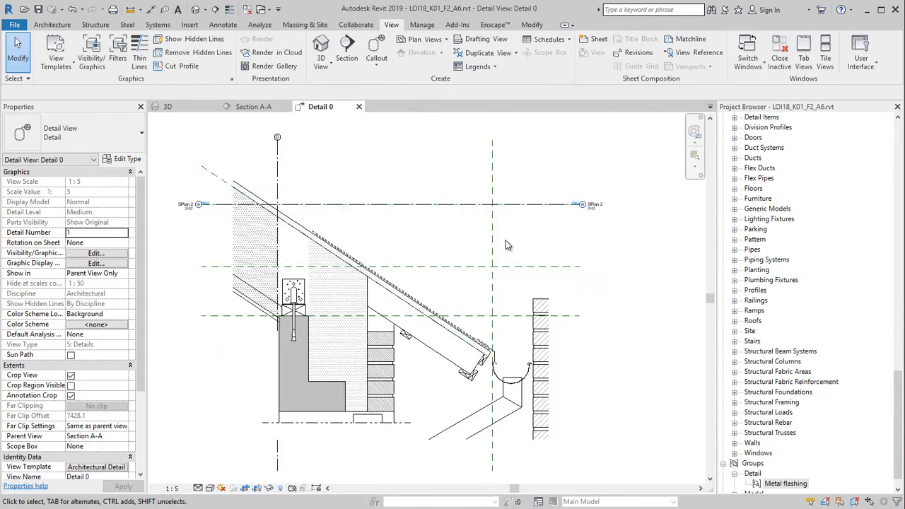
{"action": "middle_click_drag", "start_coordinate": [507, 245], "coordinate": [503, 247]}
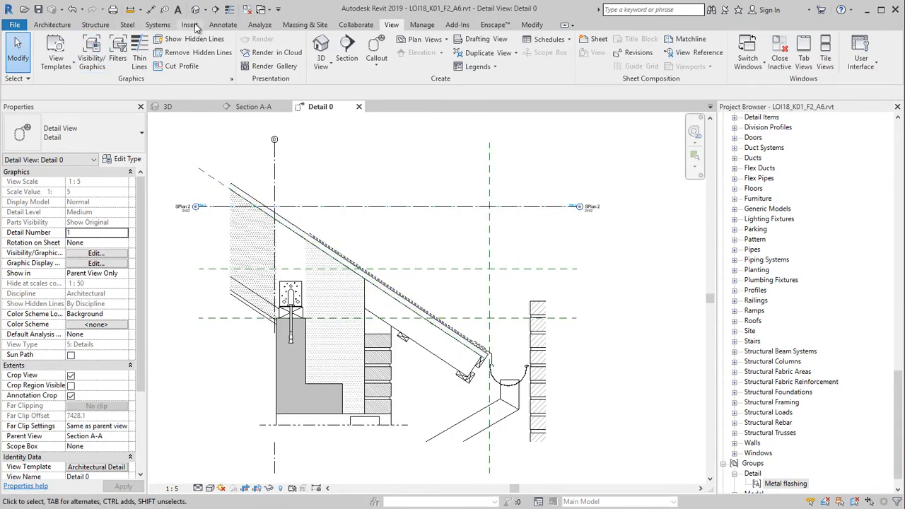
Place two Text_on_sheet_1_5 guide components, one across the gutter and one over the inner end of the roof
{"action": "left_click", "coordinate": [231, 26]}
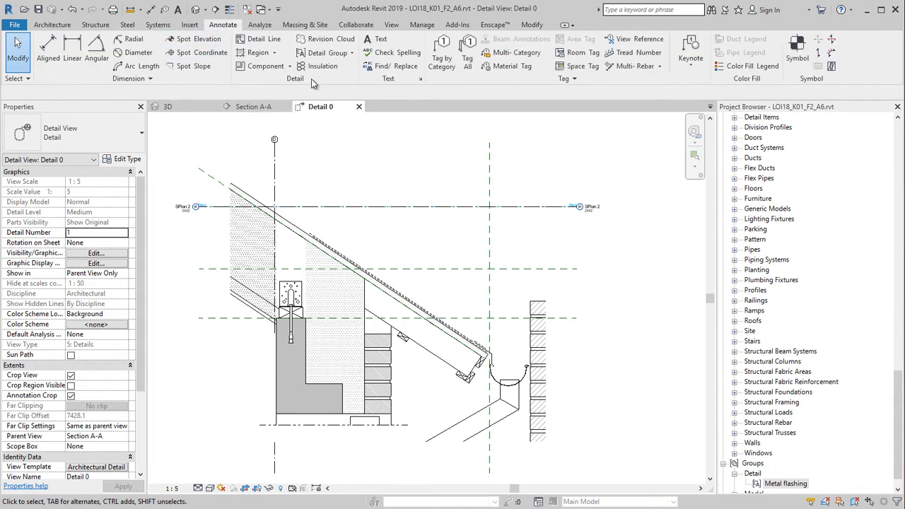
{"action": "left_click", "coordinate": [260, 66]}
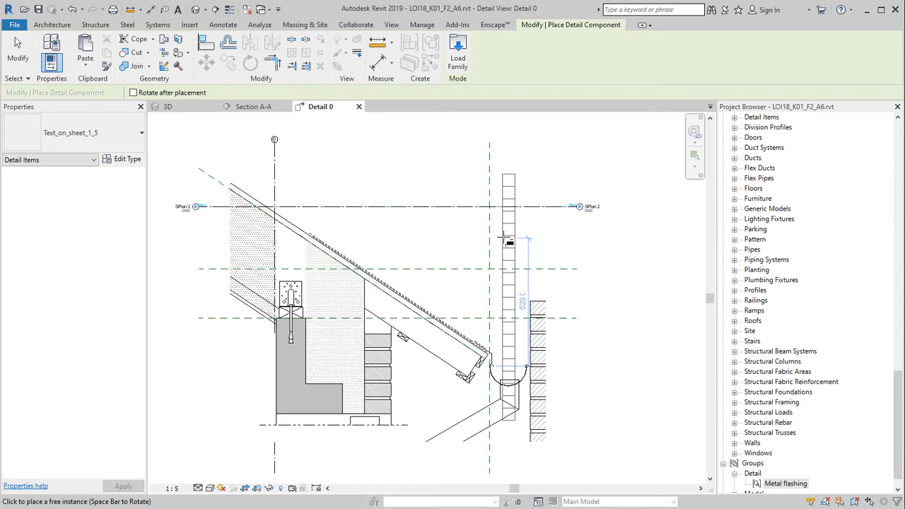
{"action": "left_click", "coordinate": [504, 238]}
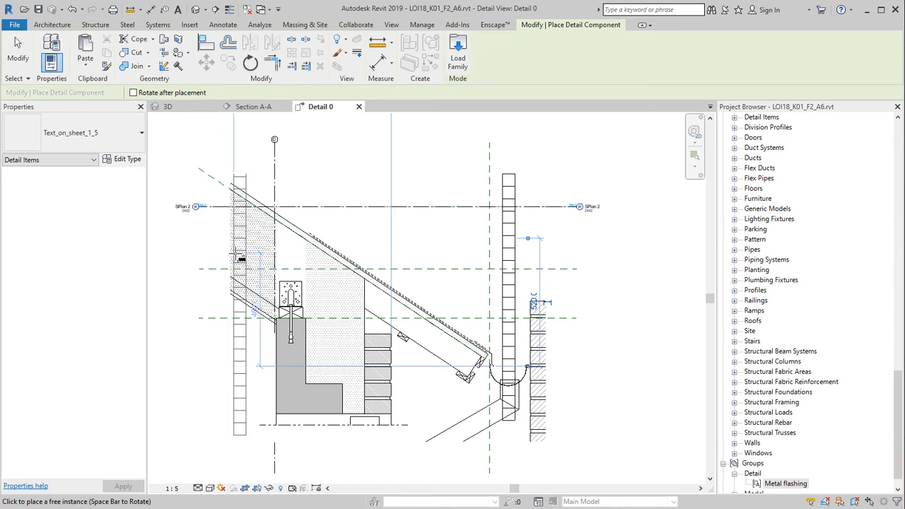
{"action": "left_click", "coordinate": [239, 258]}
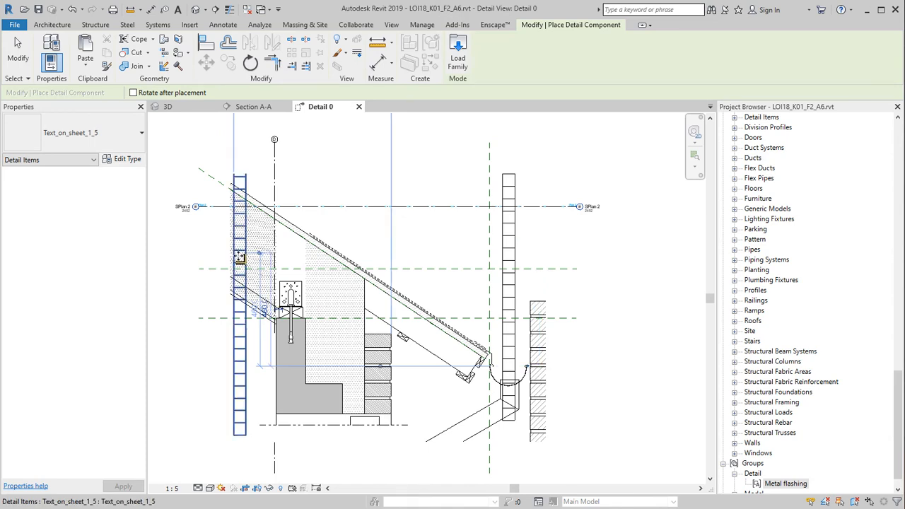
{"action": "key", "text": "Escape"}
{"action": "key", "text": "Escape"}
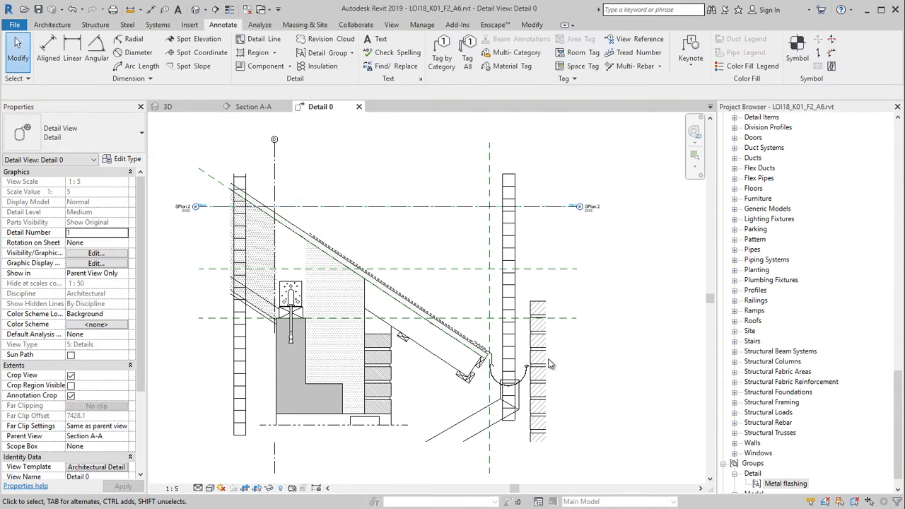
Collapse the families list in the project tree and locate the Detail 0 view under its sheet
{"action": "left_click_drag", "start_coordinate": [901, 392], "coordinate": [900, 297]}
{"action": "left_click", "coordinate": [723, 330]}
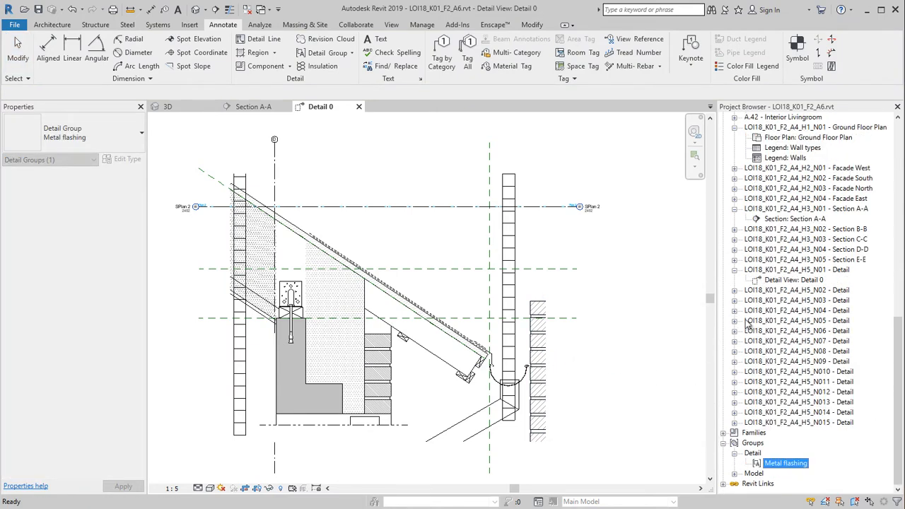
{"action": "scroll", "coordinate": [790, 294], "scroll_direction": "up", "scroll_amount": 1}
{"action": "left_click", "coordinate": [799, 311]}
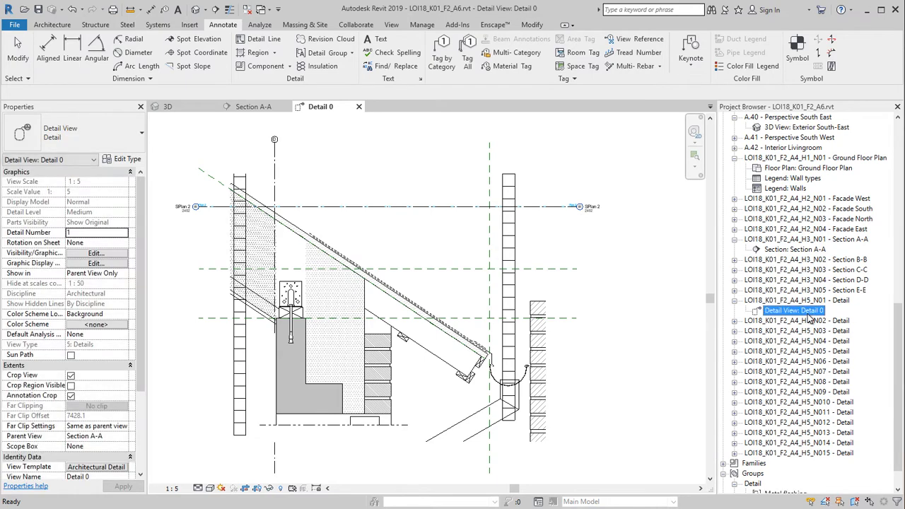
{"action": "middle_click_drag", "start_coordinate": [437, 340], "coordinate": [380, 292]}
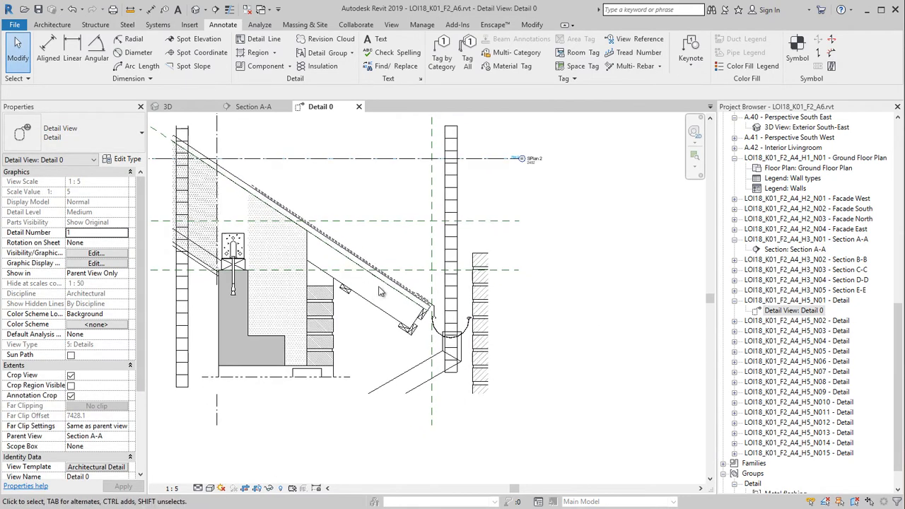
{"action": "left_click", "coordinate": [480, 300]}
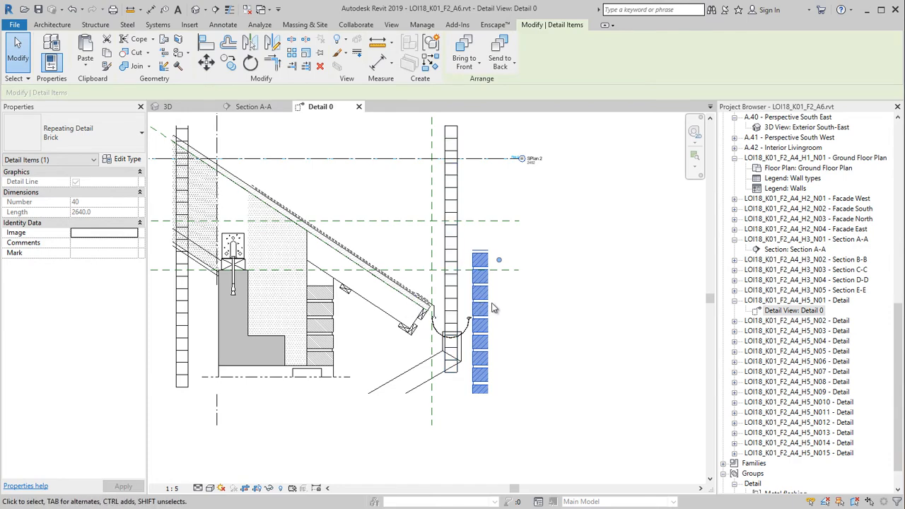
{"action": "key", "text": "Escape"}
Add a 2.0mm Arial note "Metal flashing" at the outer text guide, with a two-segment leader to the flashing at the eaves
{"action": "scroll", "coordinate": [434, 309], "scroll_direction": "up", "scroll_amount": 3}
{"action": "middle_click_drag", "start_coordinate": [437, 323], "coordinate": [467, 366]}
{"action": "left_click", "coordinate": [380, 44]}
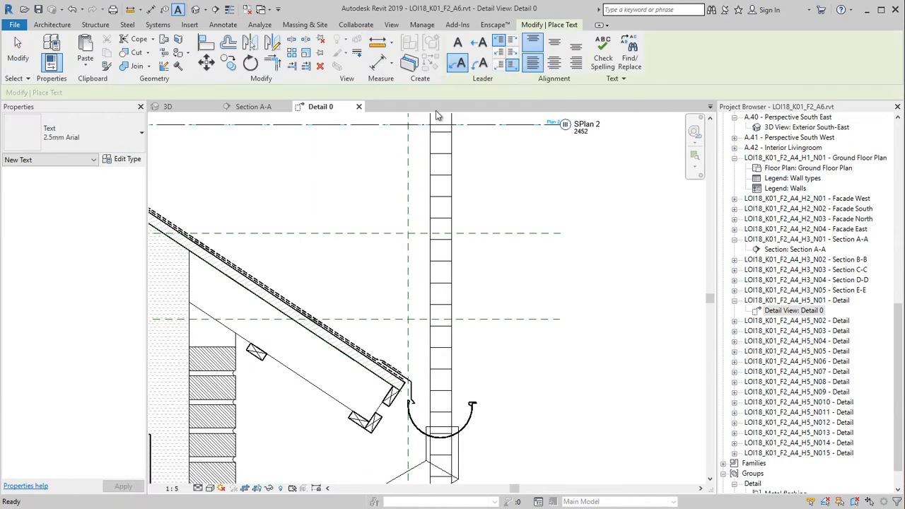
{"action": "left_click", "coordinate": [92, 133]}
{"action": "left_click", "coordinate": [49, 186]}
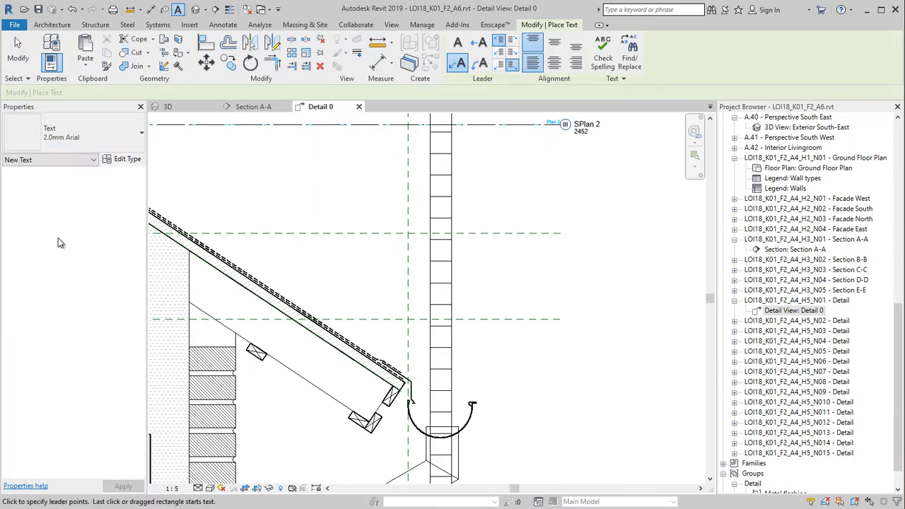
{"action": "scroll", "coordinate": [419, 363], "scroll_direction": "up", "scroll_amount": 2}
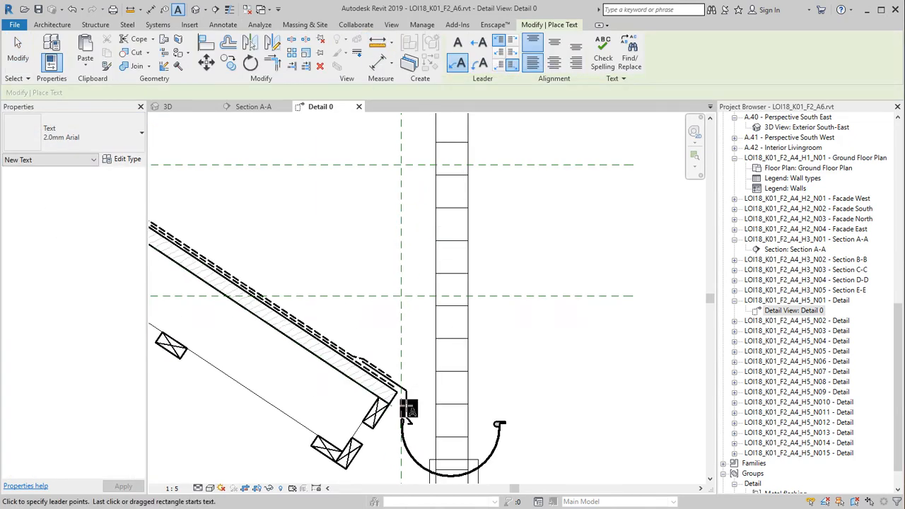
{"action": "left_click", "coordinate": [406, 408]}
{"action": "left_click", "coordinate": [435, 371]}
{"action": "left_click", "coordinate": [464, 370]}
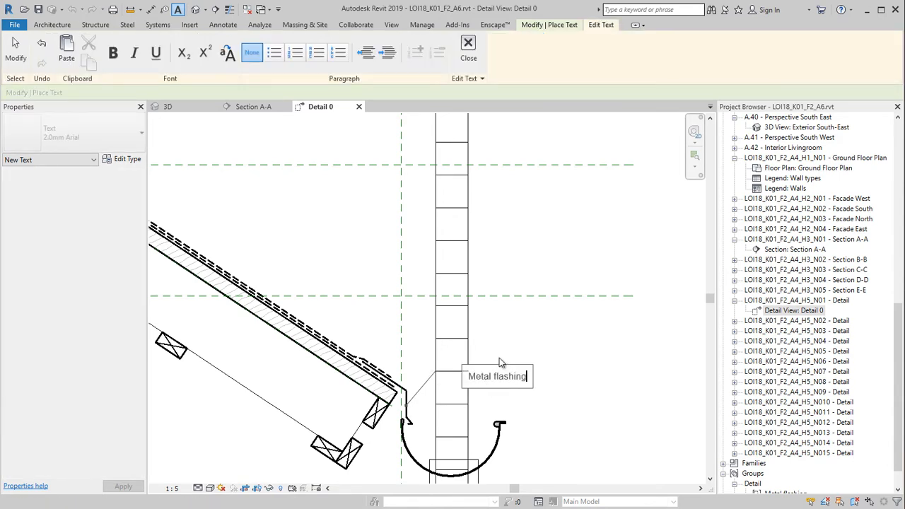
{"action": "left_click", "coordinate": [499, 358]}
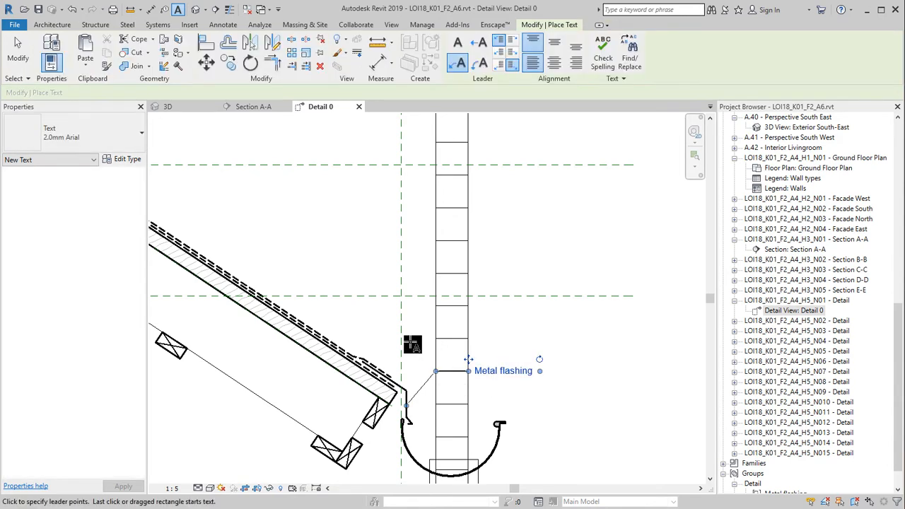
Add the note "22 mm. plywood sheathing" one guide line above the metal flashing note, with a two-segment leader to the sheathing layer
{"action": "left_click", "coordinate": [337, 358]}
{"action": "left_click", "coordinate": [435, 340]}
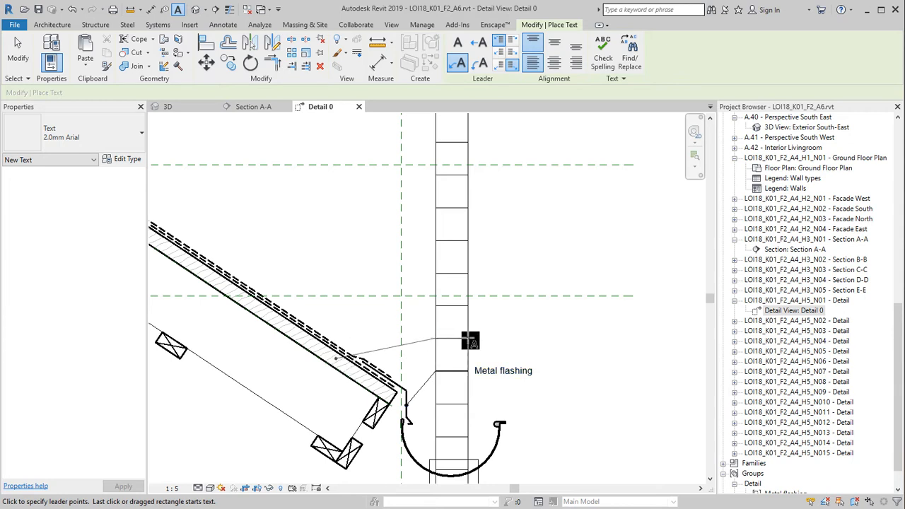
{"action": "left_click", "coordinate": [470, 341]}
{"action": "type", "text": "22"}
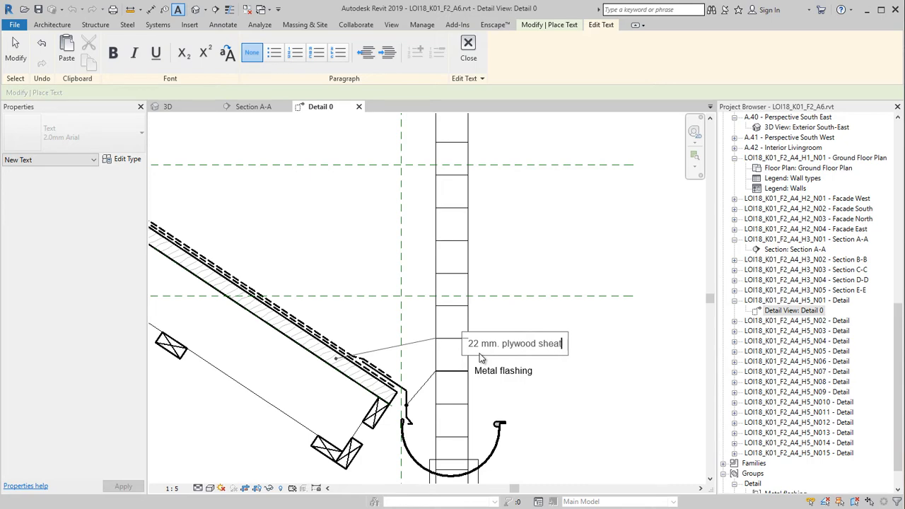
{"action": "left_click", "coordinate": [371, 321]}
Add the note "Asphalt felt, 1. layer" one guide line above the plywood note, with its leader on the lower felt line
{"action": "left_click", "coordinate": [332, 347]}
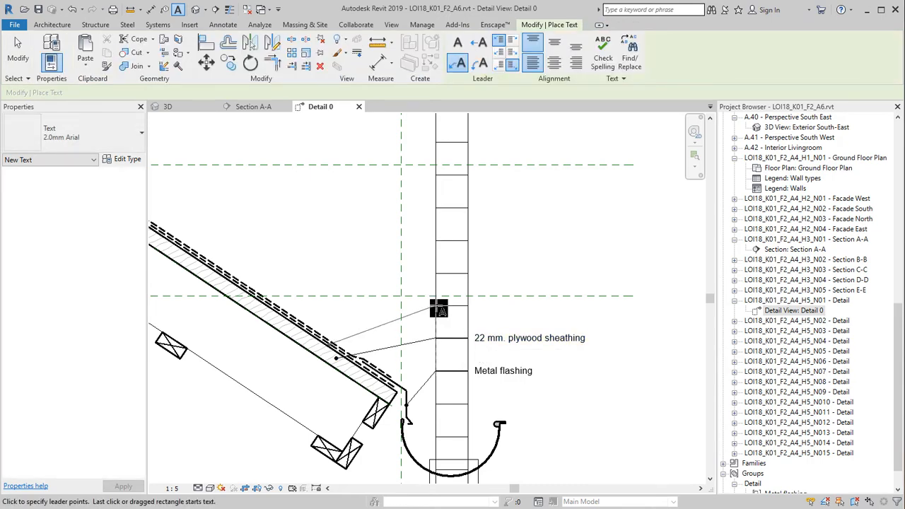
{"action": "left_click", "coordinate": [435, 307]}
{"action": "left_click", "coordinate": [467, 307]}
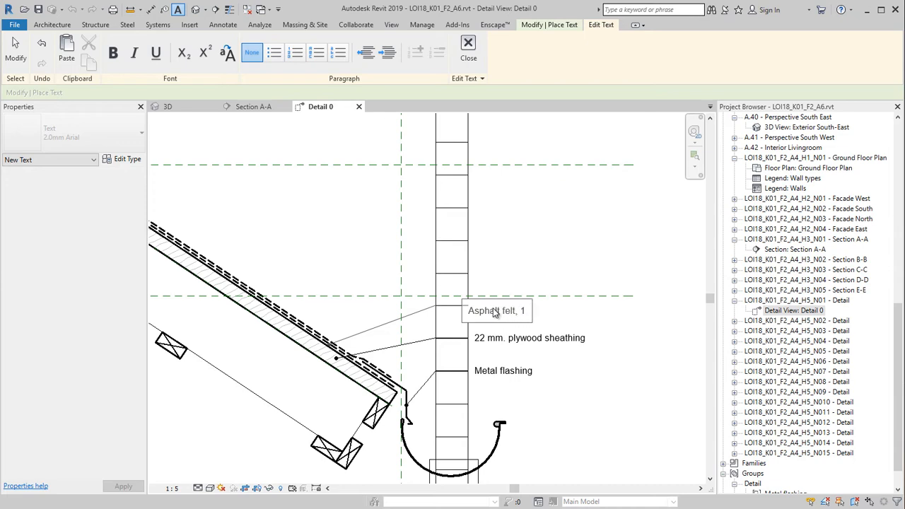
{"action": "left_click", "coordinate": [322, 332]}
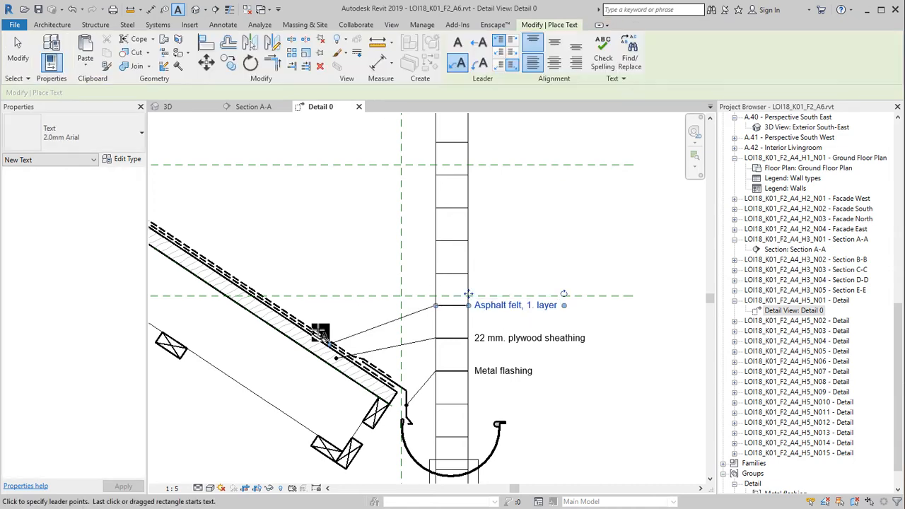
Add the note "Asphalt felt, 2. layer" on the next guide line up, with its leader on the upper felt line
{"action": "left_click", "coordinate": [466, 276]}
{"action": "type", "text": "Asphalt felt, 1. layer"}
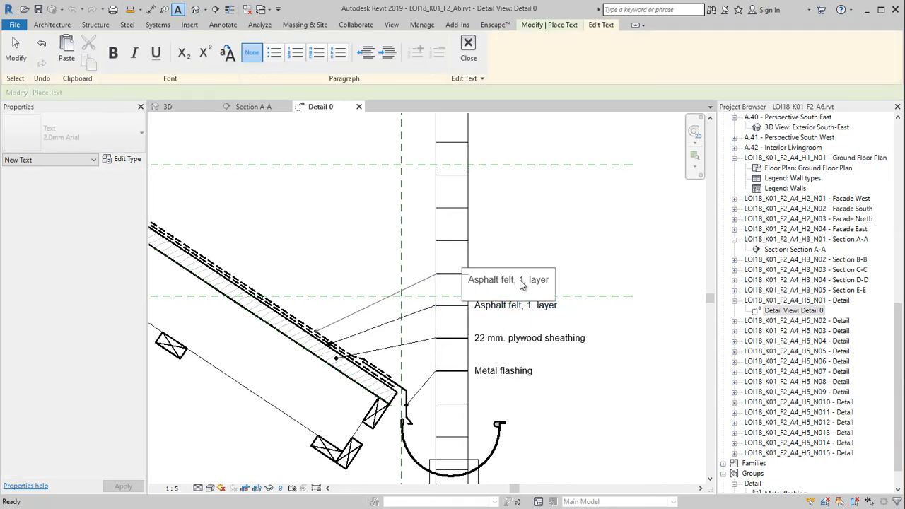
{"action": "type", "text": "2"}
{"action": "left_click", "coordinate": [521, 245]}
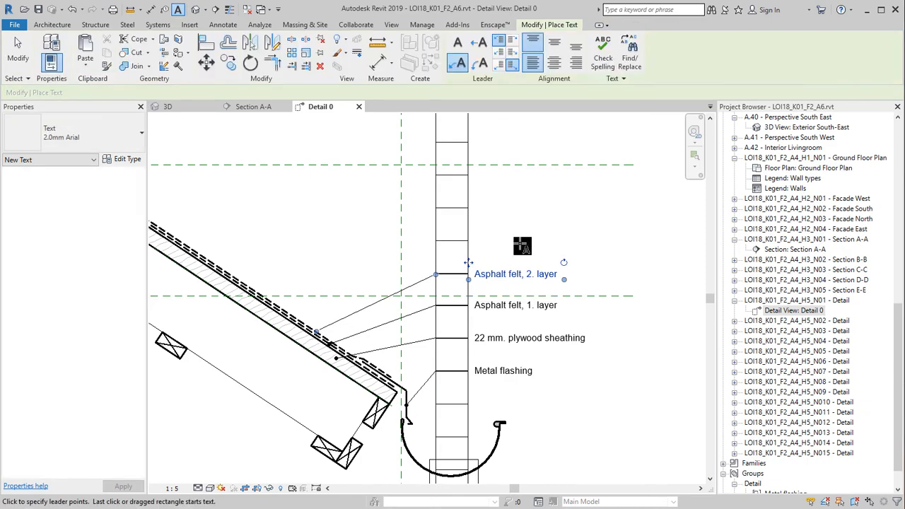
Add the note "19x45 mm. packing" at the text guide below the gutter, with a two-segment leader to the packing piece beside the flashing
{"action": "middle_click_drag", "start_coordinate": [474, 289], "coordinate": [461, 190]}
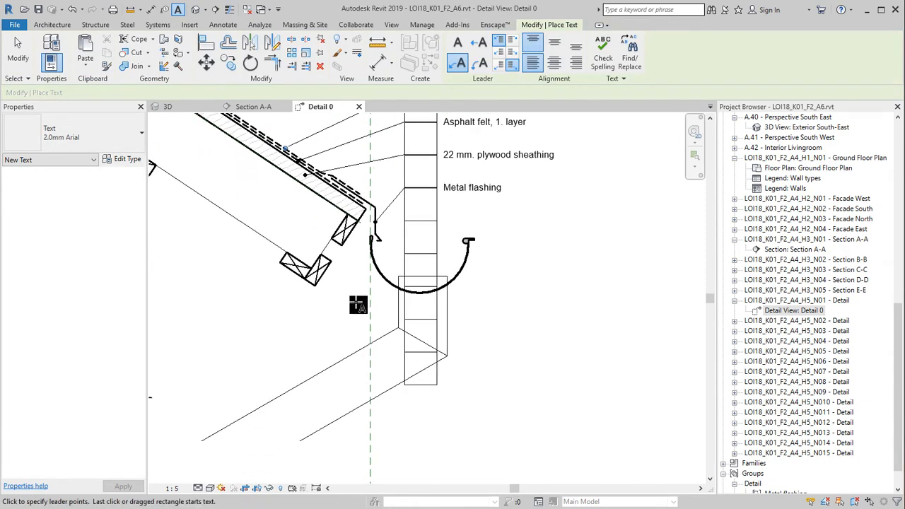
{"action": "left_click", "coordinate": [341, 239]}
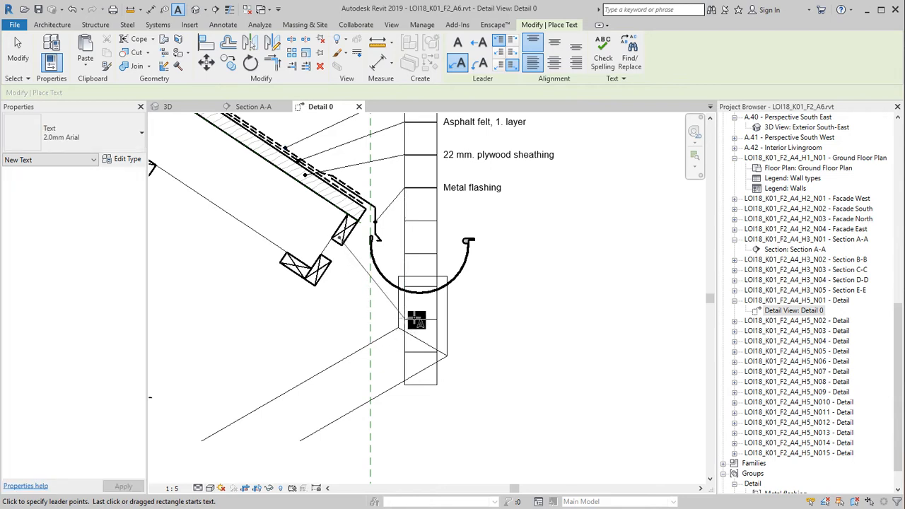
{"action": "left_click", "coordinate": [437, 321]}
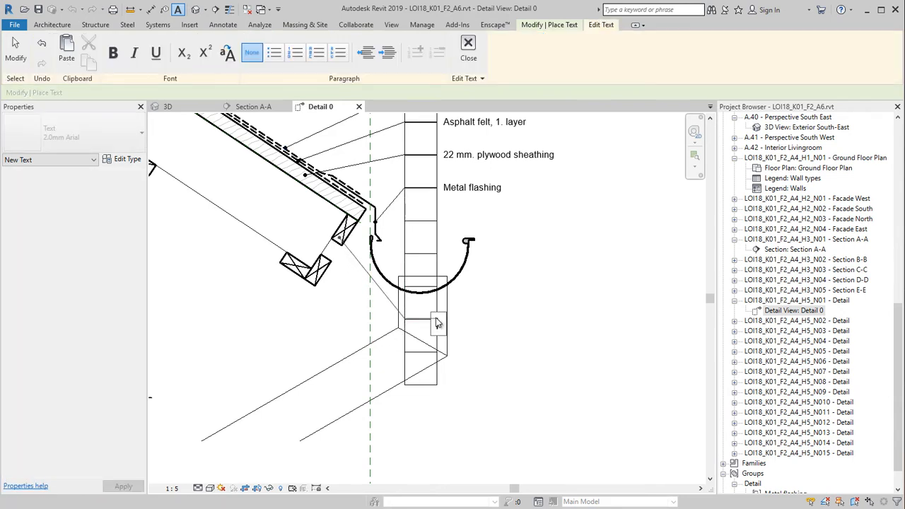
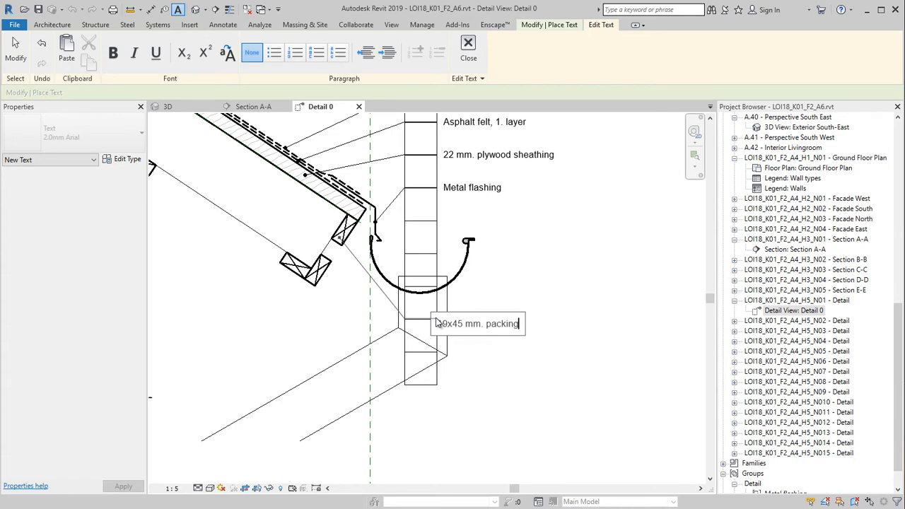
{"action": "left_click", "coordinate": [497, 303]}
{"action": "key", "text": "Escape"}
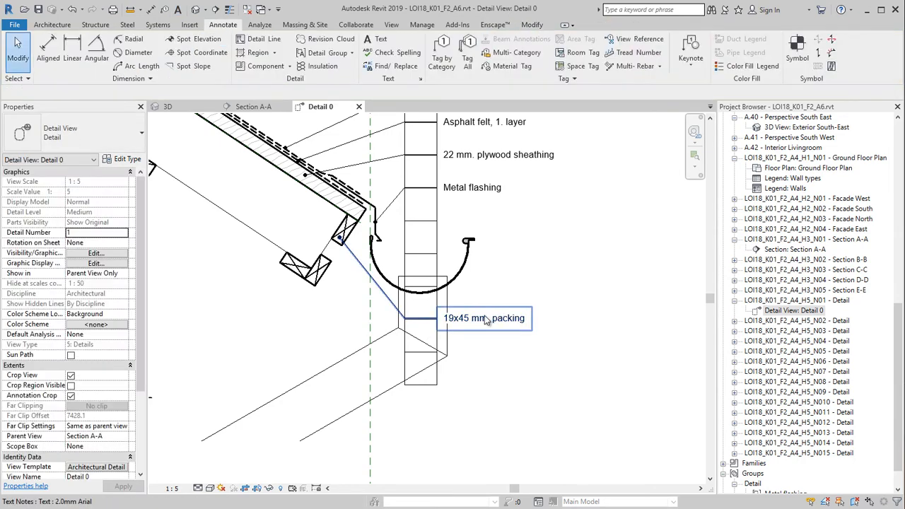
Add two more leaders to the packing note, pointing to the two adjoining packing pieces at the lower eaves corner
{"action": "left_click", "coordinate": [479, 323]}
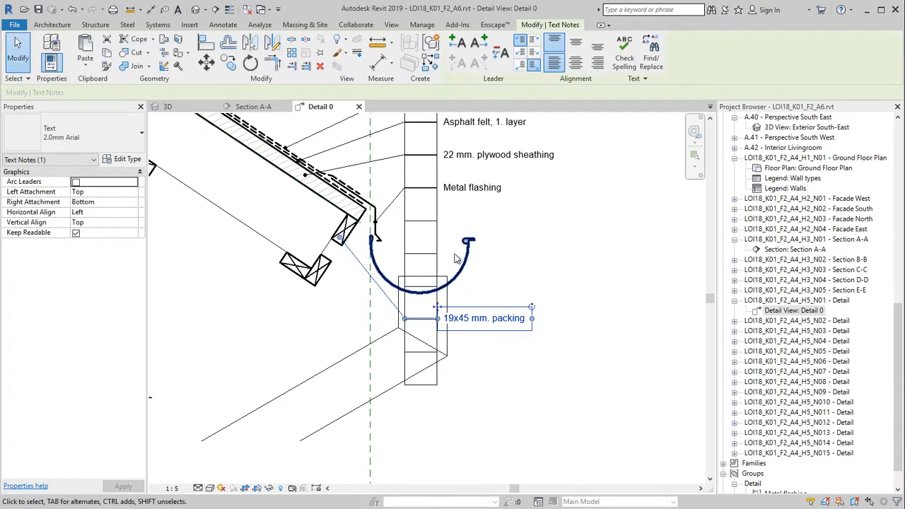
{"action": "left_click", "coordinate": [462, 54]}
{"action": "left_click_drag", "start_coordinate": [353, 326], "coordinate": [299, 269]}
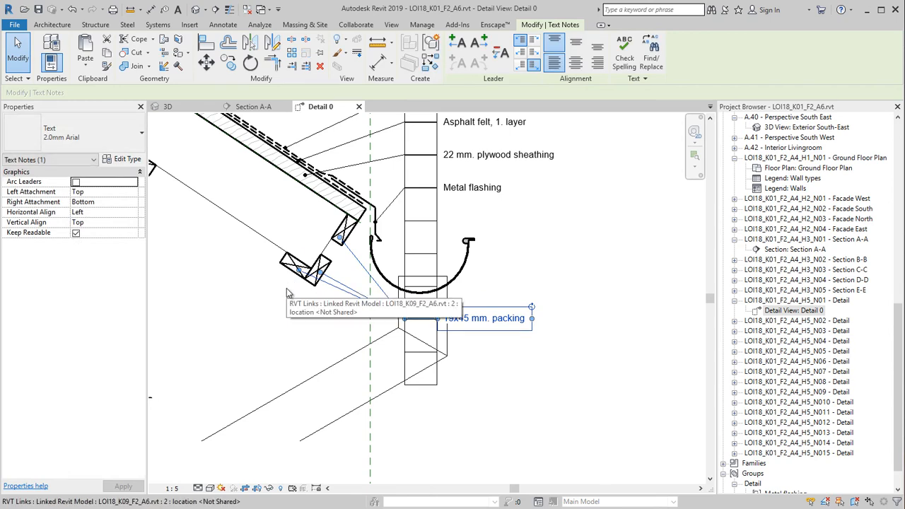
{"action": "middle_click_drag", "start_coordinate": [287, 292], "coordinate": [363, 309]}
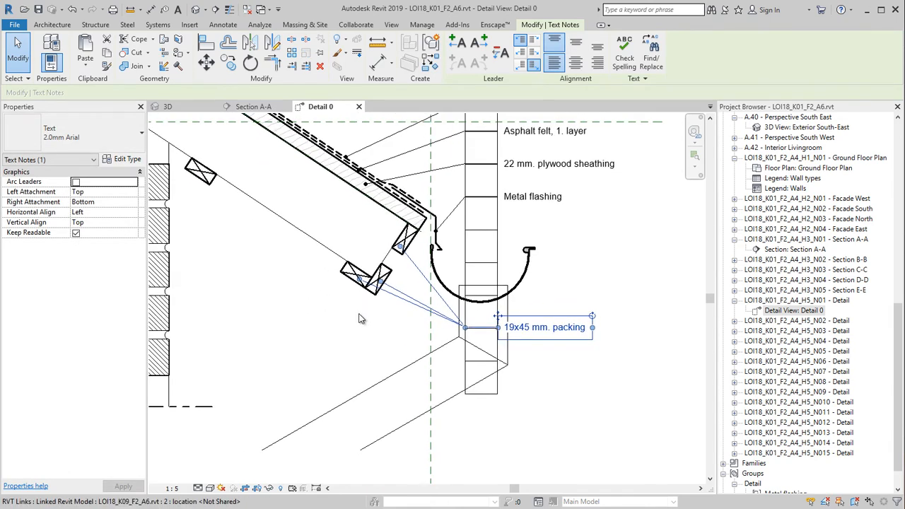
Delete the vertical text alignment guide running between the roof notes and their leaders
{"action": "scroll", "coordinate": [442, 386], "scroll_direction": "down", "scroll_amount": 3}
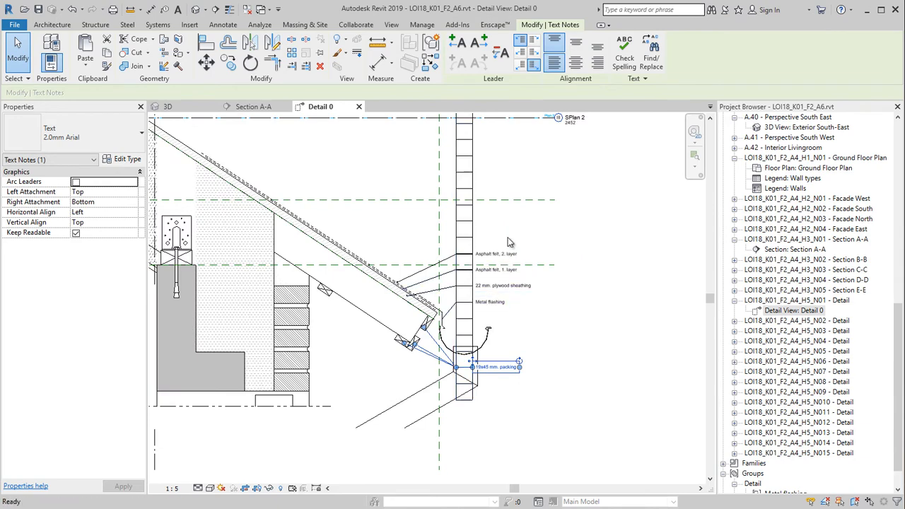
{"action": "left_click", "coordinate": [507, 243]}
{"action": "left_click", "coordinate": [473, 237]}
{"action": "key", "text": "Delete"}
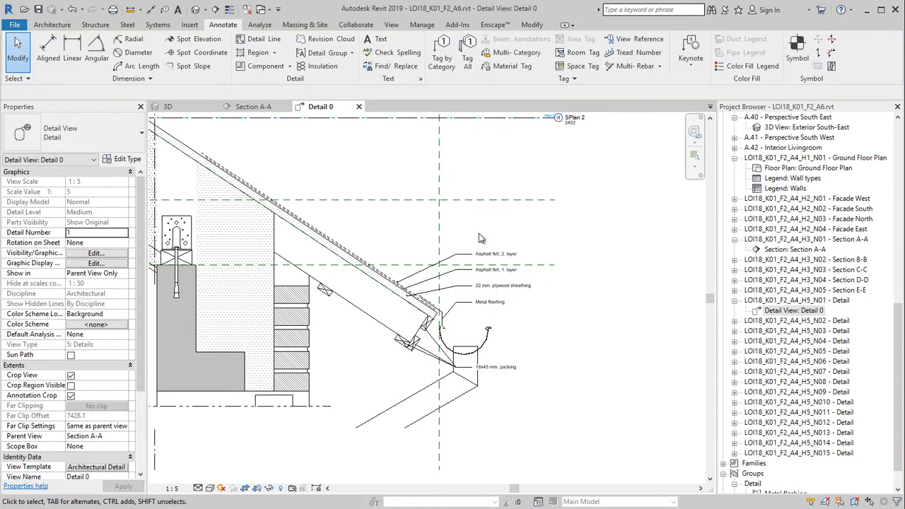
Review the type properties of the angle bracket above the wall plate, selecting its Description text
{"action": "scroll", "coordinate": [453, 312], "scroll_direction": "up", "scroll_amount": 3}
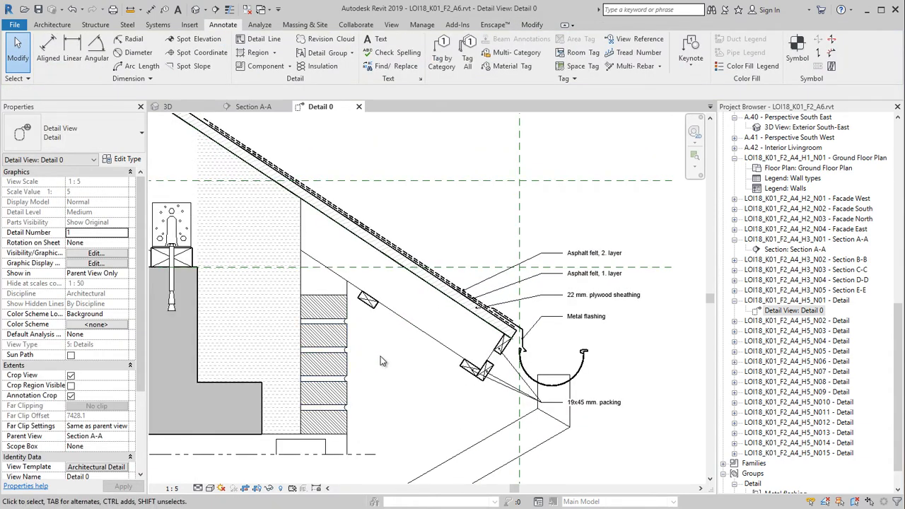
{"action": "scroll", "coordinate": [380, 361], "scroll_direction": "up", "scroll_amount": 2}
{"action": "middle_click_drag", "start_coordinate": [384, 360], "coordinate": [498, 368]}
{"action": "middle_click_drag", "start_coordinate": [427, 373], "coordinate": [436, 393]}
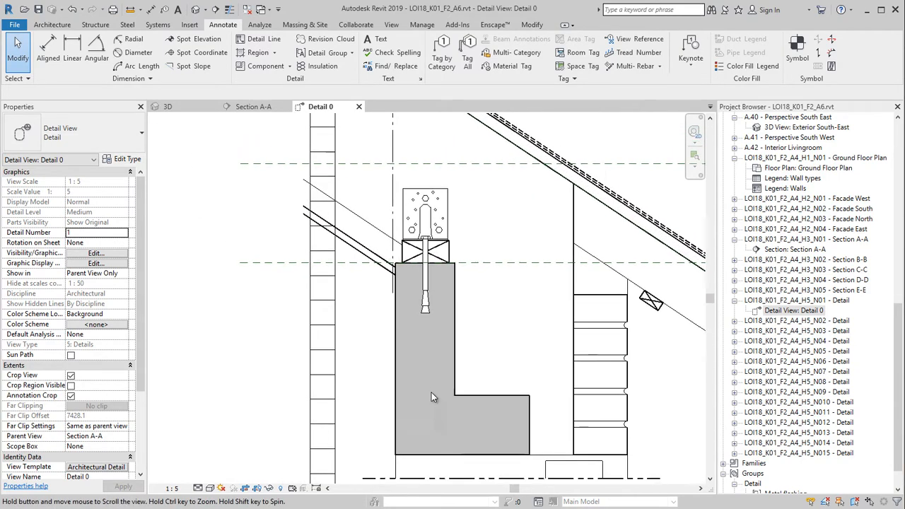
{"action": "left_click", "coordinate": [439, 233]}
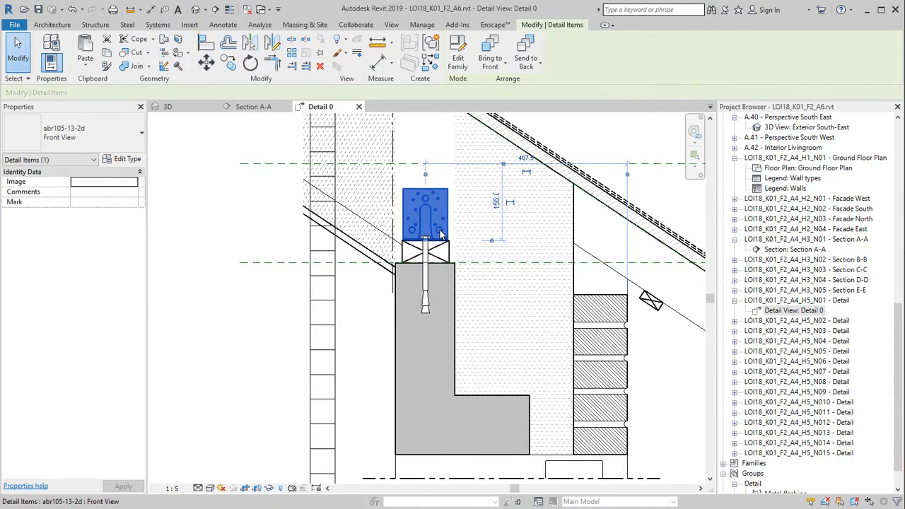
{"action": "left_click", "coordinate": [118, 160]}
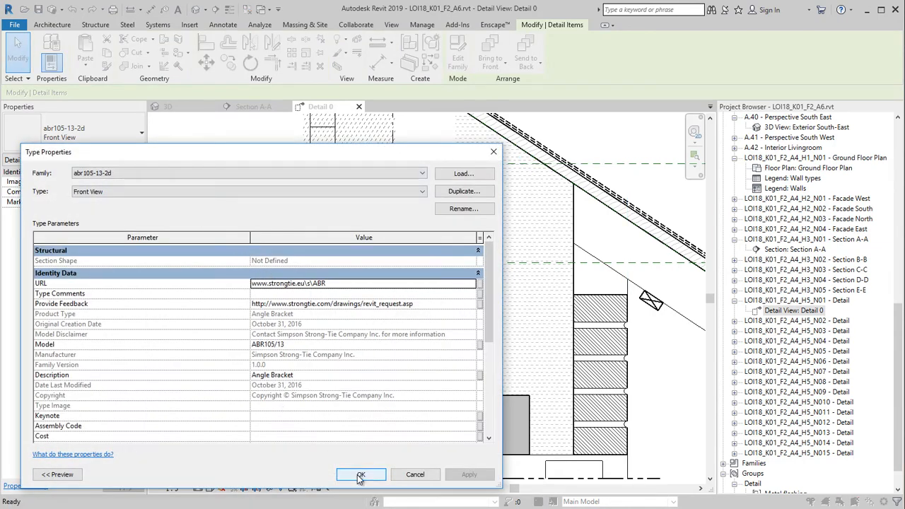
{"action": "left_click", "coordinate": [305, 375]}
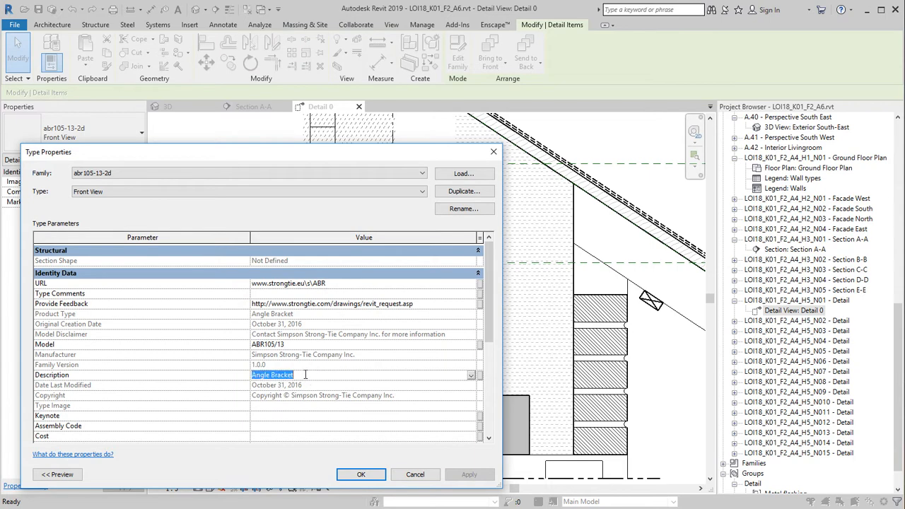
{"action": "left_click", "coordinate": [361, 475]}
{"action": "left_click", "coordinate": [379, 379]}
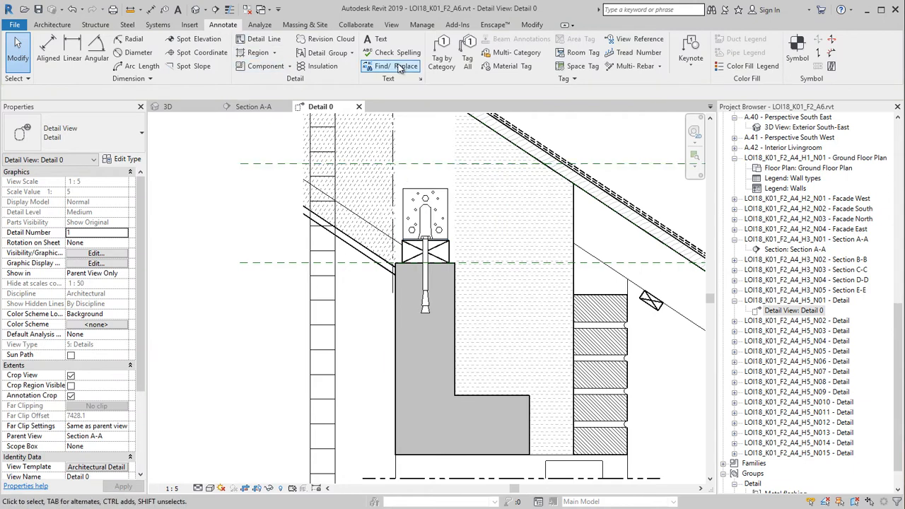
Tag the expansion bolt, wall plate timber and angle bracket by category with free-end leaders, stacking the tags along the remaining text guide
{"action": "left_click", "coordinate": [442, 71]}
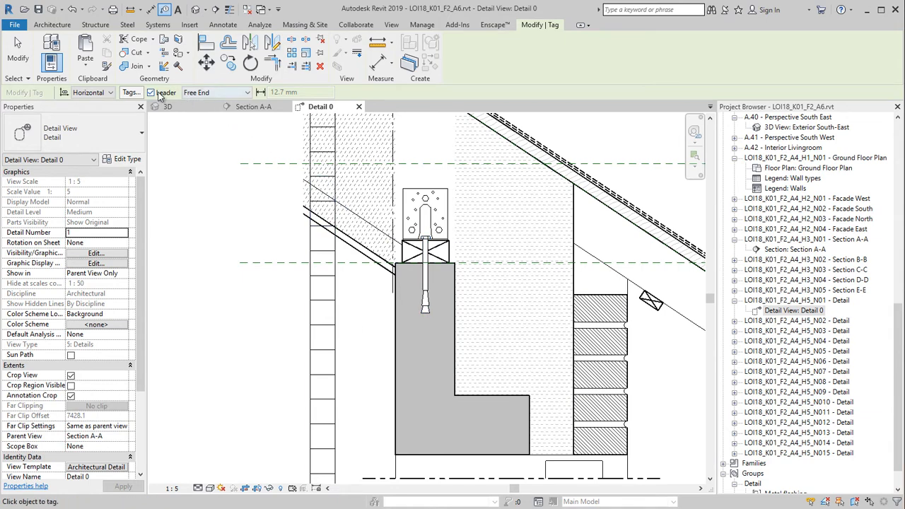
{"action": "left_click", "coordinate": [425, 304]}
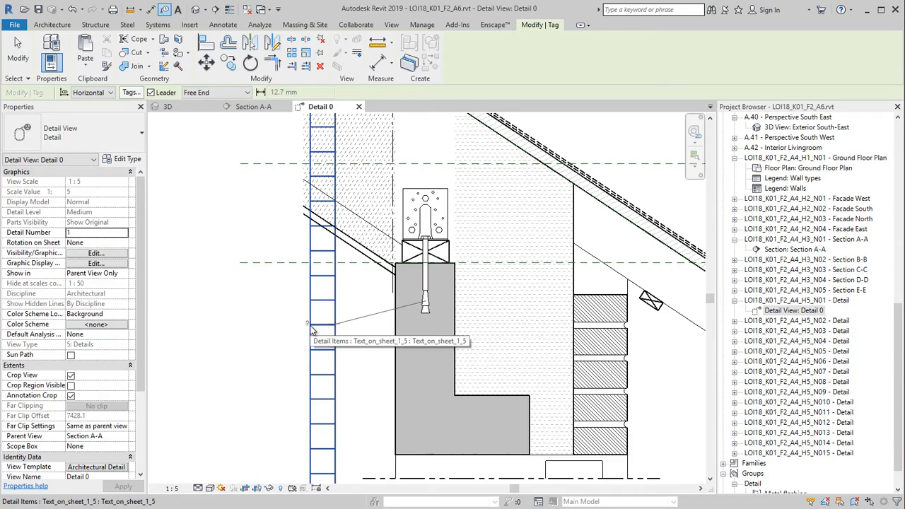
{"action": "left_click", "coordinate": [312, 329]}
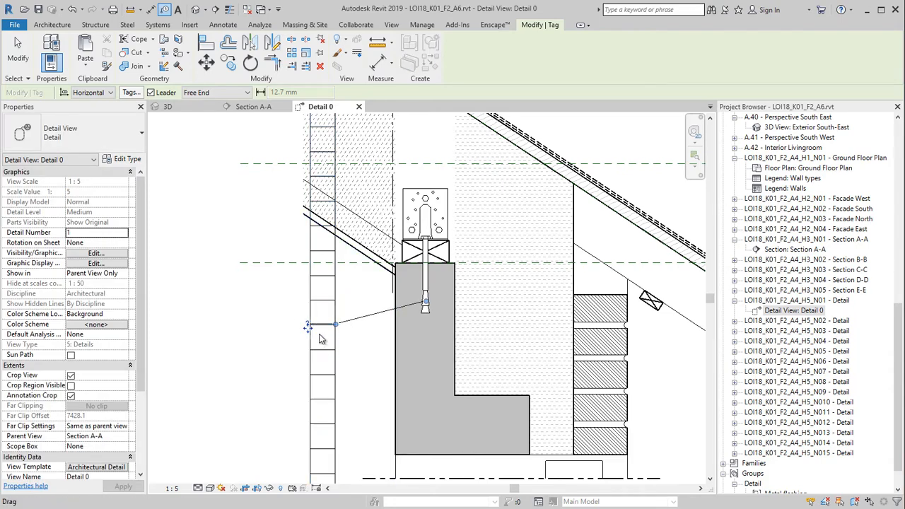
{"action": "left_click", "coordinate": [419, 261]}
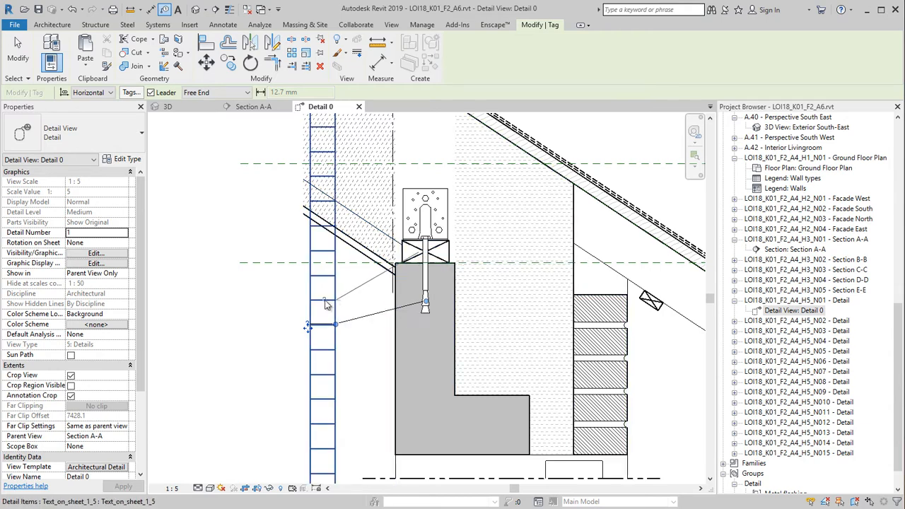
{"action": "left_click", "coordinate": [315, 302]}
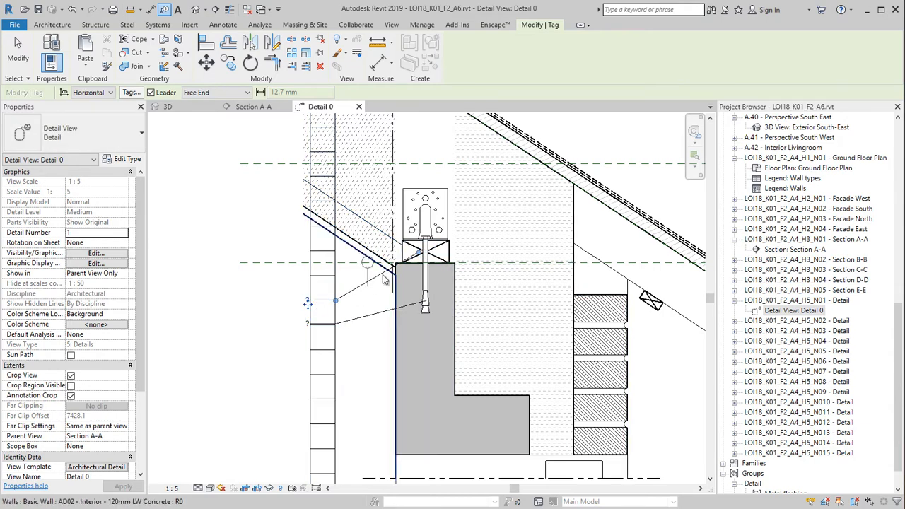
{"action": "left_click", "coordinate": [384, 253]}
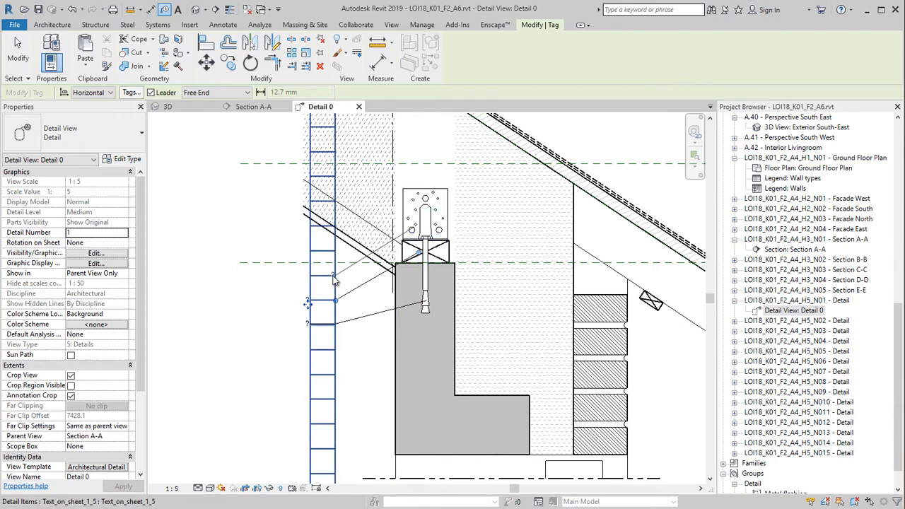
{"action": "left_click", "coordinate": [315, 283]}
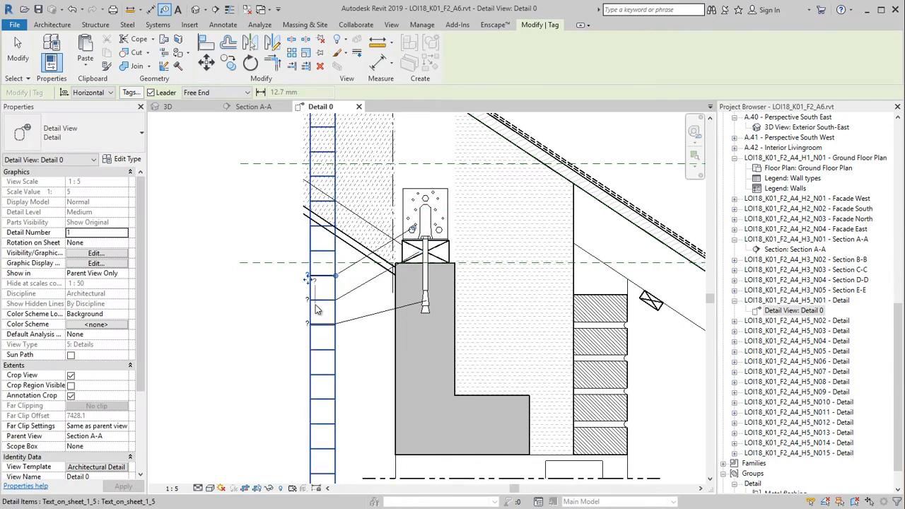
{"action": "key", "text": "Escape"}
Change the three new detail item tags to the Detail Component Tag type Type Comments
{"action": "left_click", "coordinate": [350, 279]}
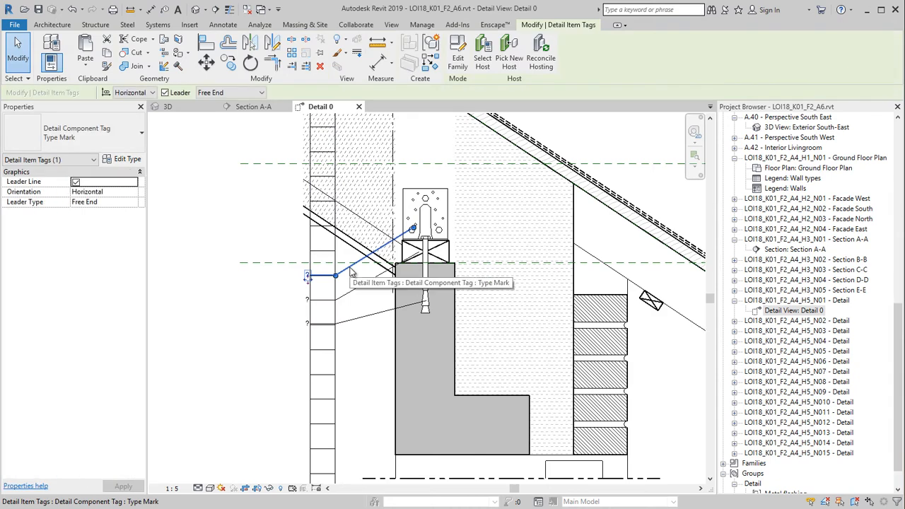
{"action": "left_click_drag", "start_coordinate": [362, 336], "coordinate": [346, 267]}
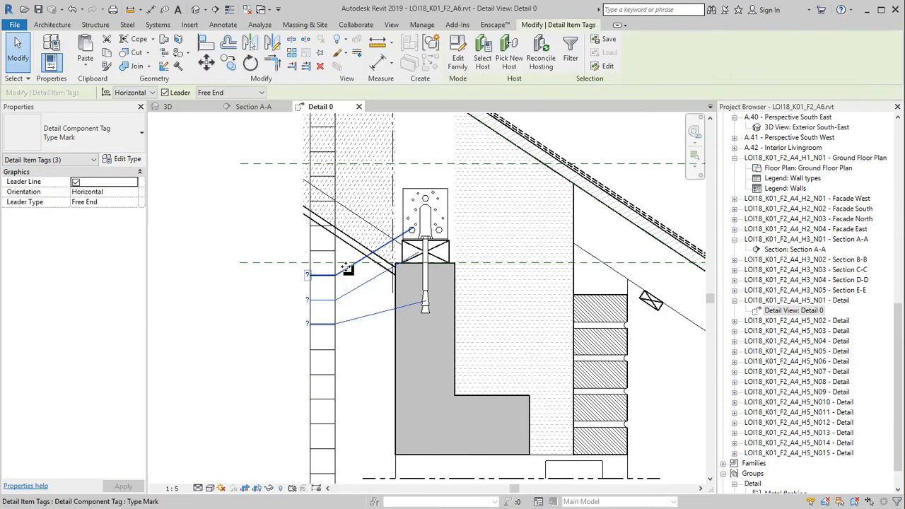
{"action": "left_click", "coordinate": [82, 134]}
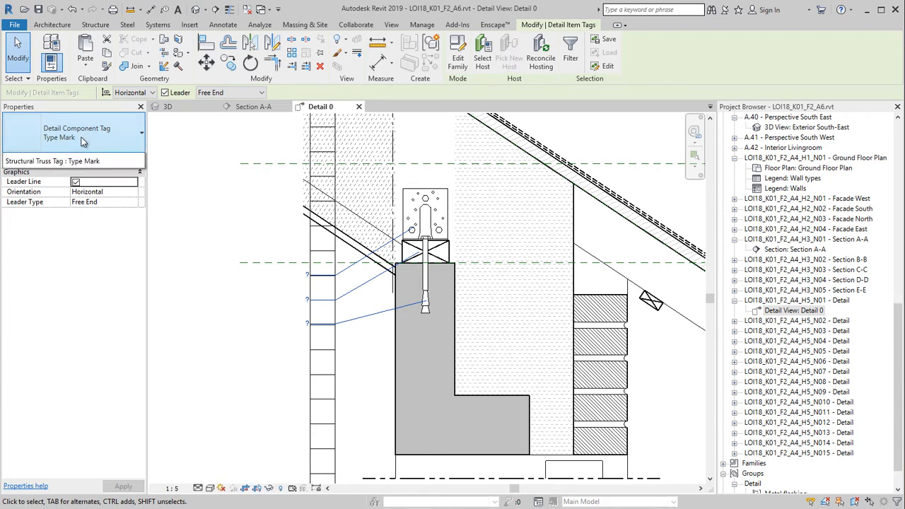
{"action": "left_click", "coordinate": [50, 188]}
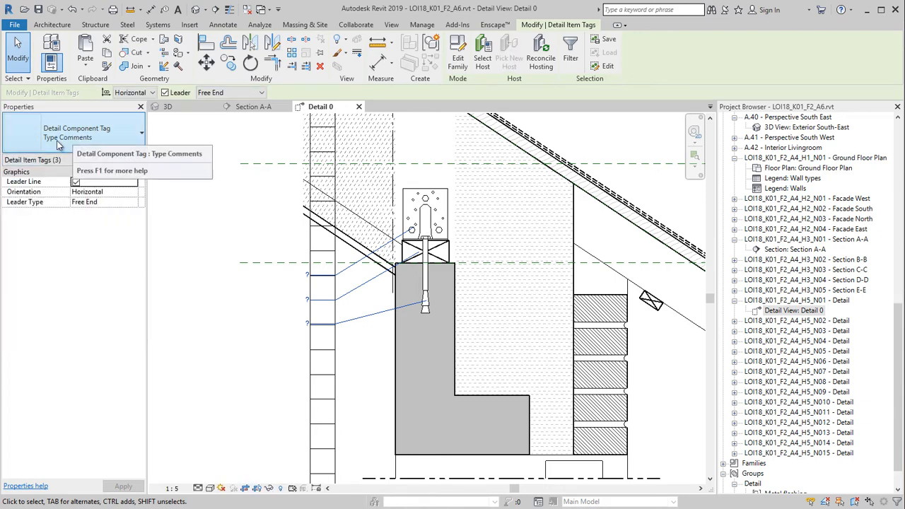
{"action": "left_click", "coordinate": [271, 279]}
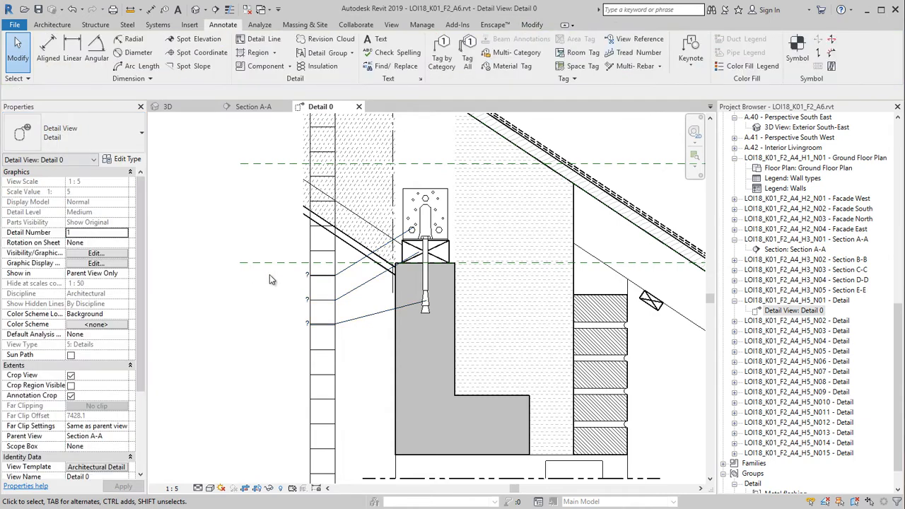
Set the angle bracket's Type Comments to "105 mm. Angle Bracket"
{"action": "left_click", "coordinate": [432, 212]}
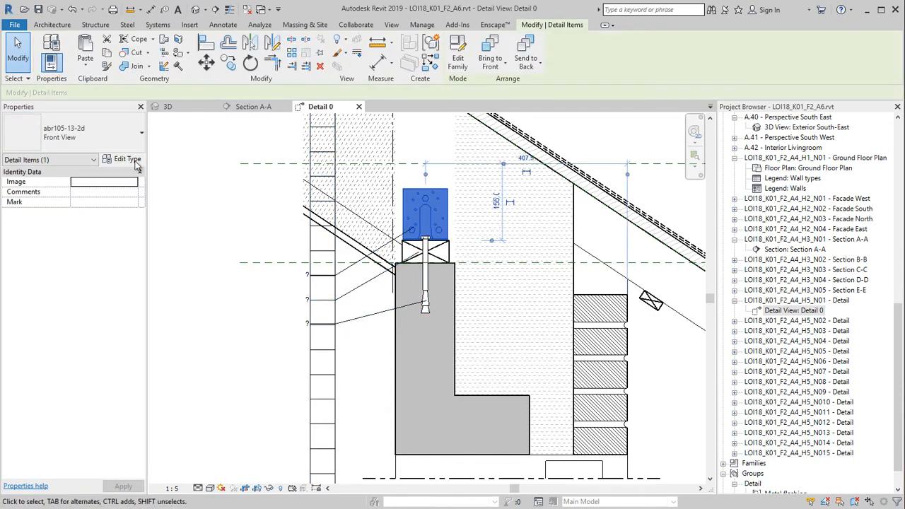
{"action": "left_click", "coordinate": [133, 161]}
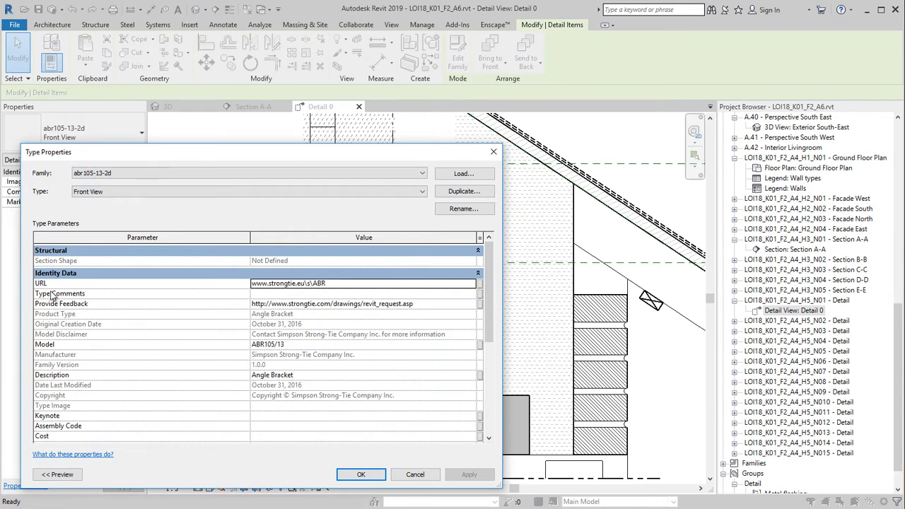
{"action": "left_click", "coordinate": [264, 294]}
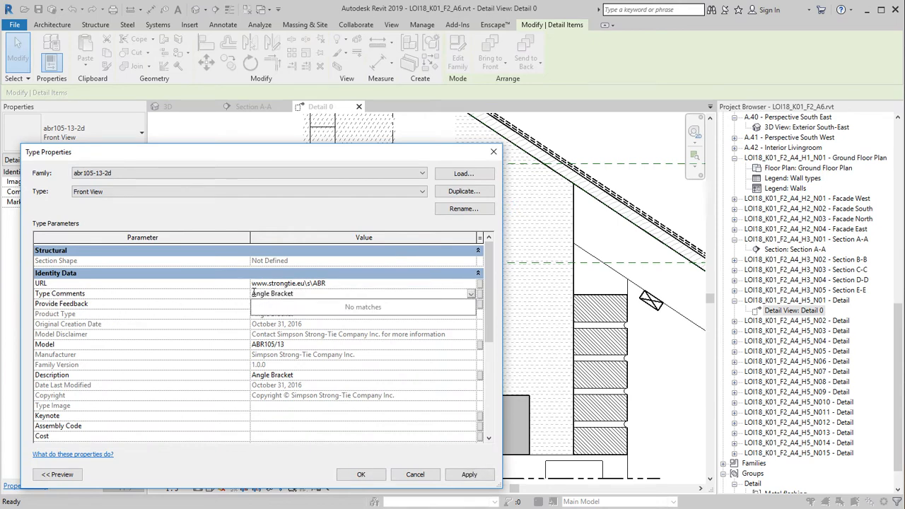
{"action": "left_click", "coordinate": [254, 293]}
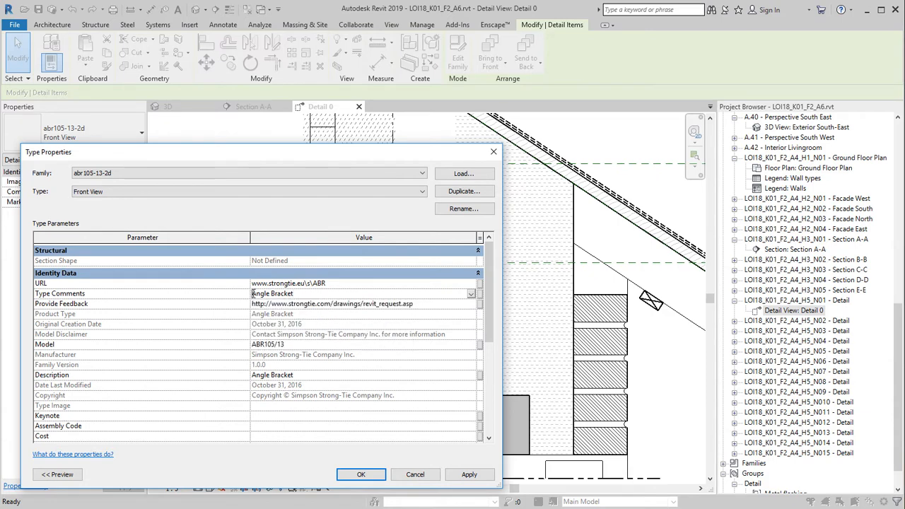
{"action": "type", "text": "105"}
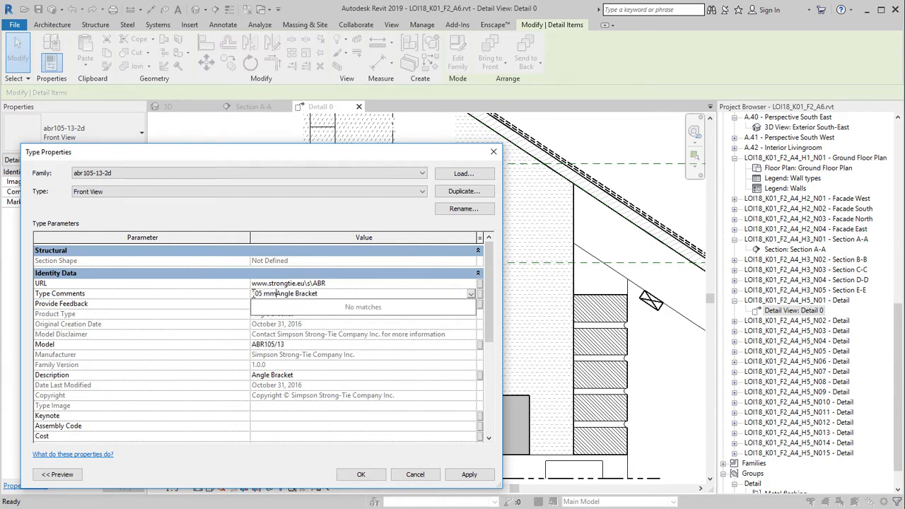
{"action": "left_click", "coordinate": [361, 474]}
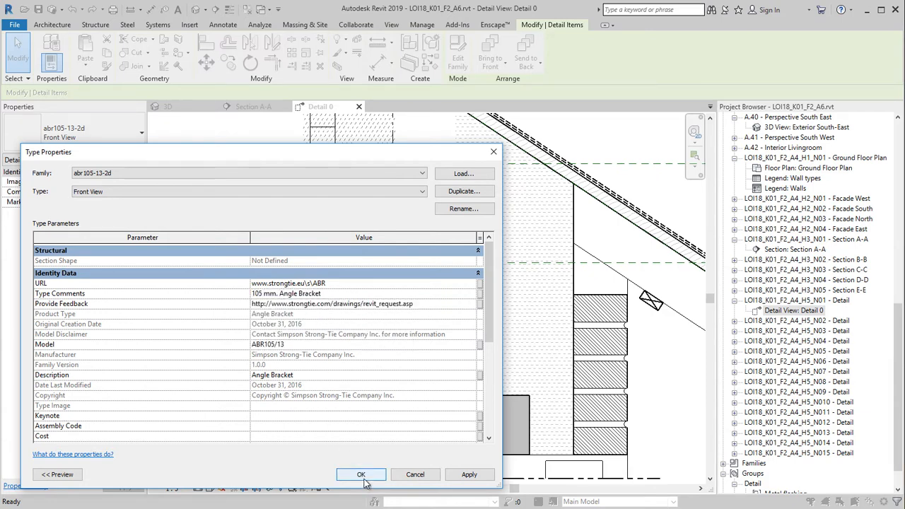
{"action": "left_click", "coordinate": [361, 475]}
Move the angle bracket tag so that its text ends at the outer edge of the vertical text guide
{"action": "left_click", "coordinate": [275, 277]}
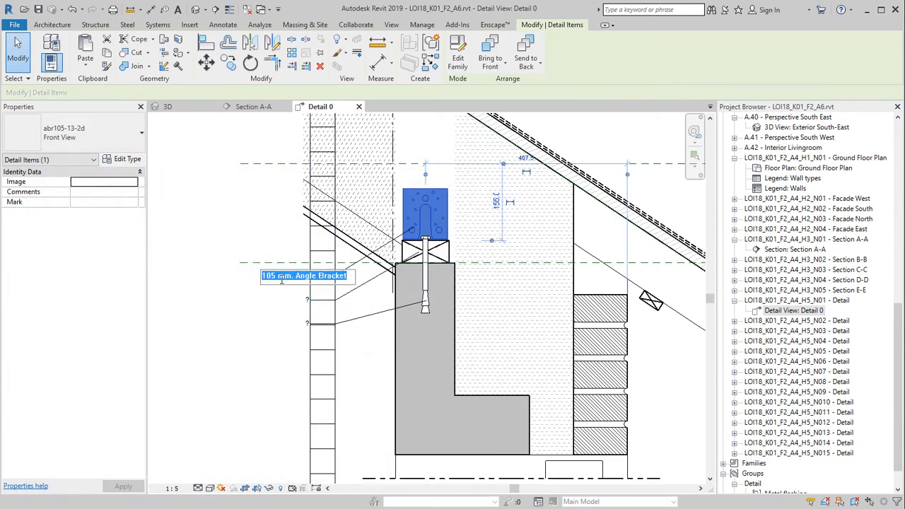
{"action": "left_click", "coordinate": [285, 302]}
{"action": "left_click", "coordinate": [291, 283]}
{"action": "scroll", "coordinate": [291, 285], "scroll_direction": "up", "scroll_amount": 1}
{"action": "middle_click_drag", "start_coordinate": [291, 285], "coordinate": [292, 356]}
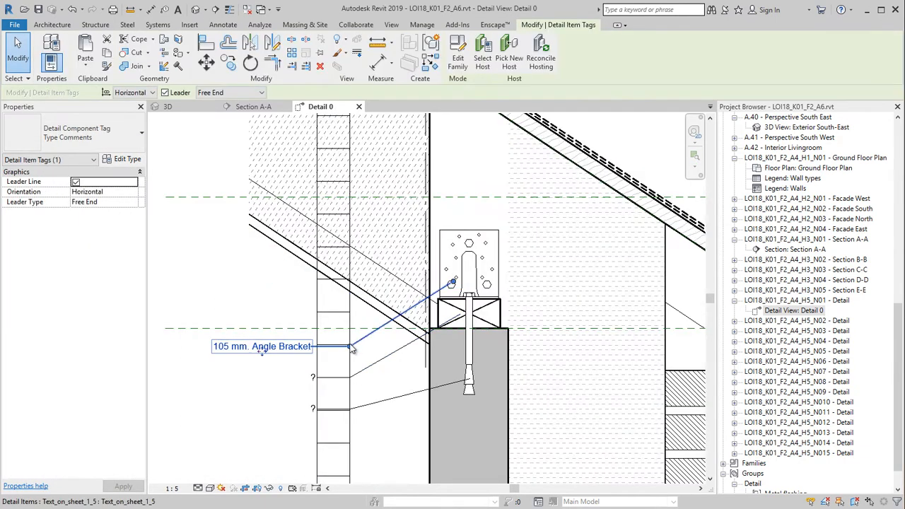
{"action": "key", "text": "Escape"}
Set the Type Comments of the timber under the angle bracket to "45x95 mm. timber (wall plate)"
{"action": "left_click", "coordinate": [468, 314]}
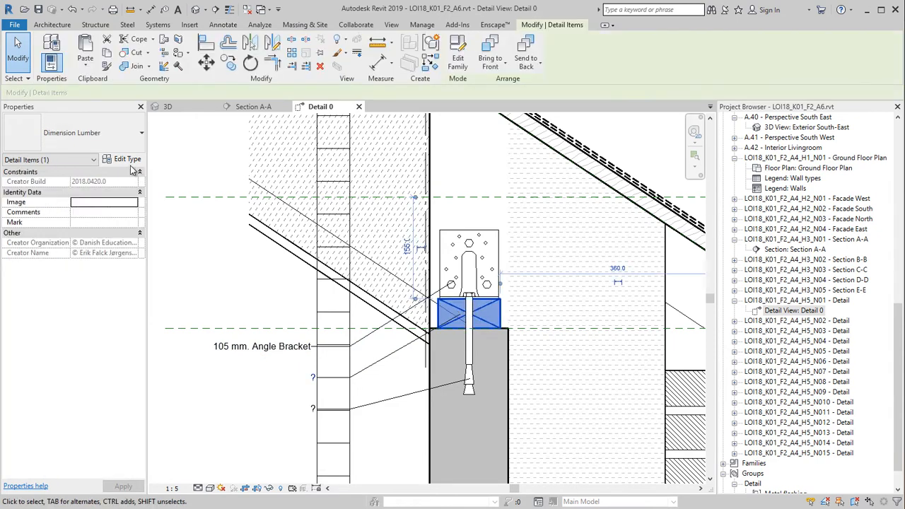
{"action": "left_click", "coordinate": [124, 159]}
{"action": "left_click", "coordinate": [258, 368]}
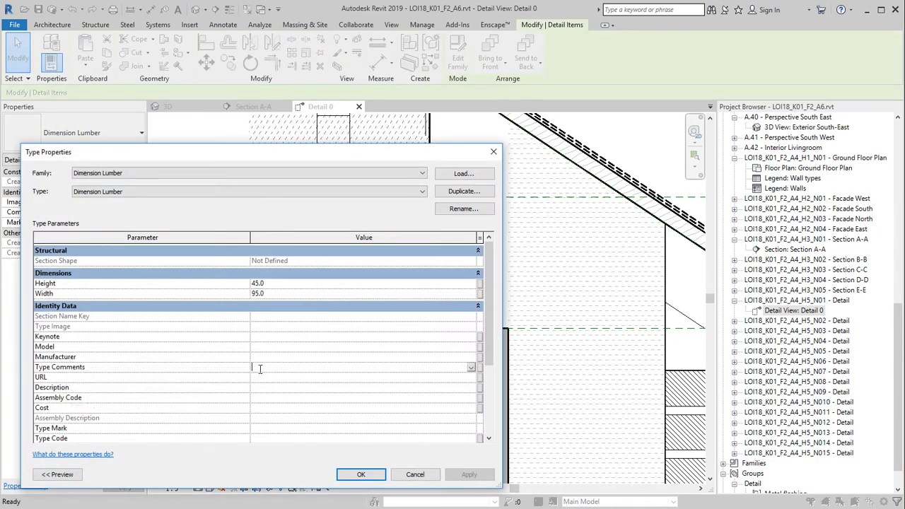
{"action": "type", "text": "45x95 mm. timber (wall plate"}
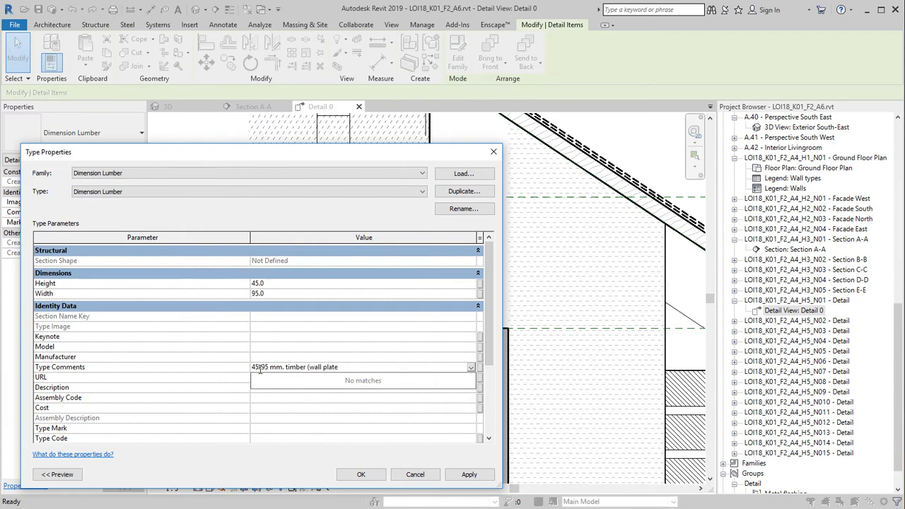
{"action": "left_click", "coordinate": [361, 475]}
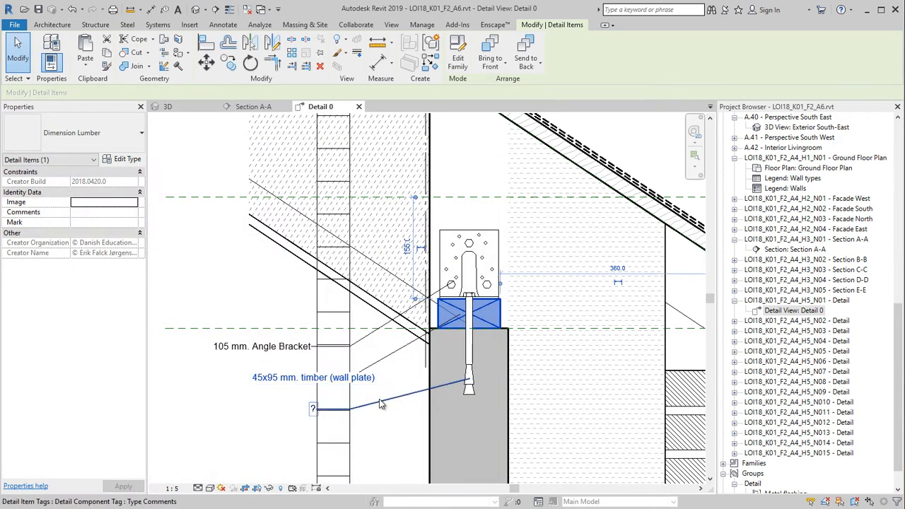
Set the M10 expansion bolt's Type Comments to "M10x150 mm. Expansion bolt"
{"action": "left_click", "coordinate": [470, 360]}
{"action": "left_click", "coordinate": [125, 159]}
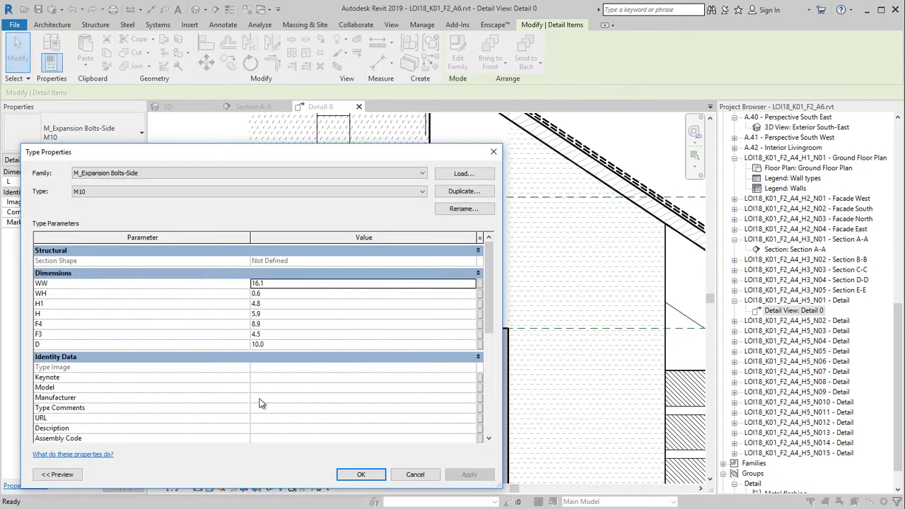
{"action": "type", "text": "M1"}
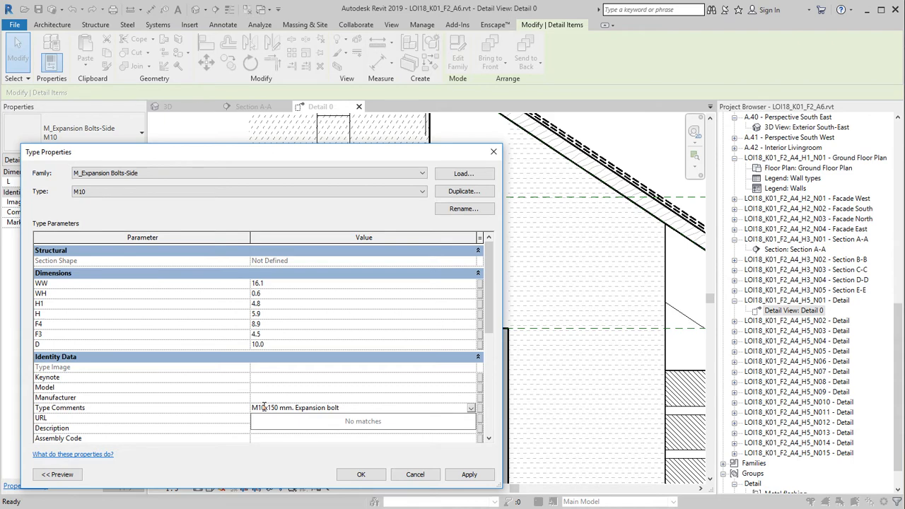
{"action": "type", "text": "0x150 mm. Expansion bolt"}
{"action": "left_click", "coordinate": [361, 475]}
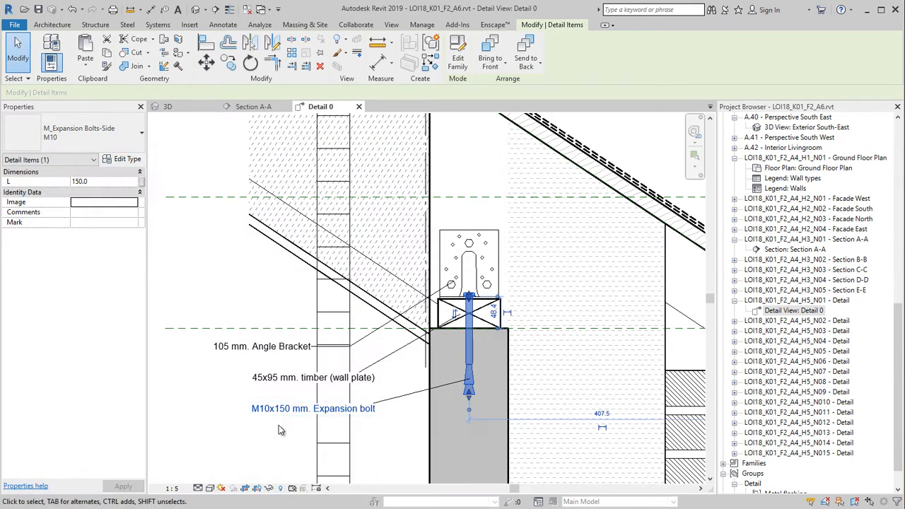
{"action": "left_click", "coordinate": [283, 347]}
{"action": "scroll", "coordinate": [263, 418], "scroll_direction": "down", "scroll_amount": 3}
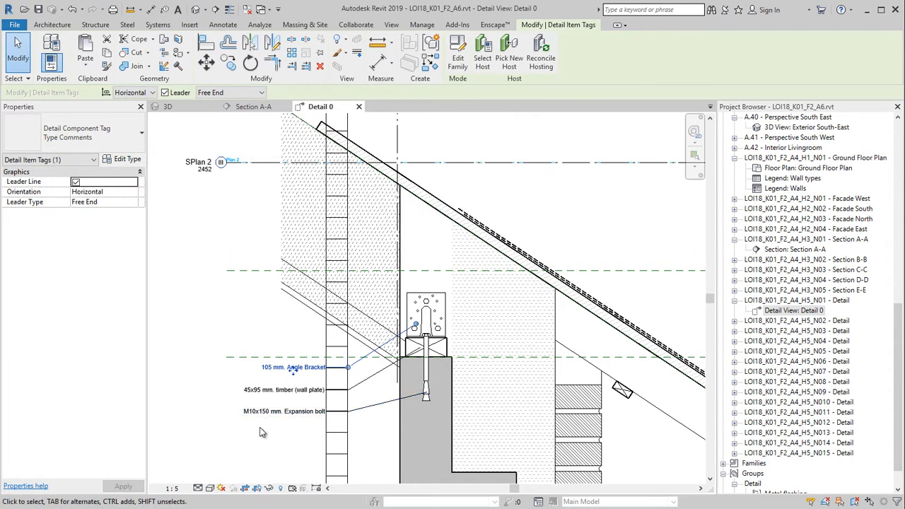
{"action": "left_click", "coordinate": [262, 433]}
{"action": "left_click", "coordinate": [378, 408]}
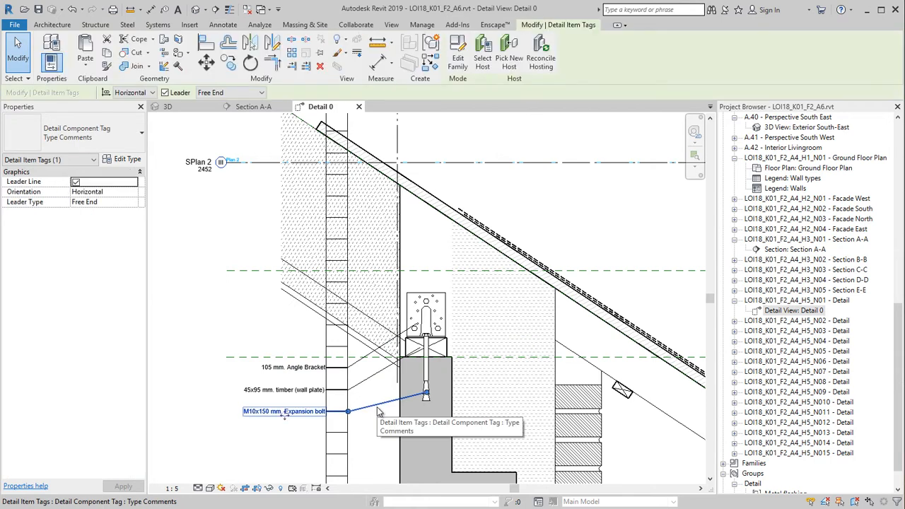
Try Filled Dot 3mm as the leader arrowhead of the plywood sheathing note's 2.0mm Arial text type
{"action": "middle_click_drag", "start_coordinate": [352, 417], "coordinate": [162, 381]}
{"action": "scroll", "coordinate": [629, 353], "scroll_direction": "up", "scroll_amount": 5}
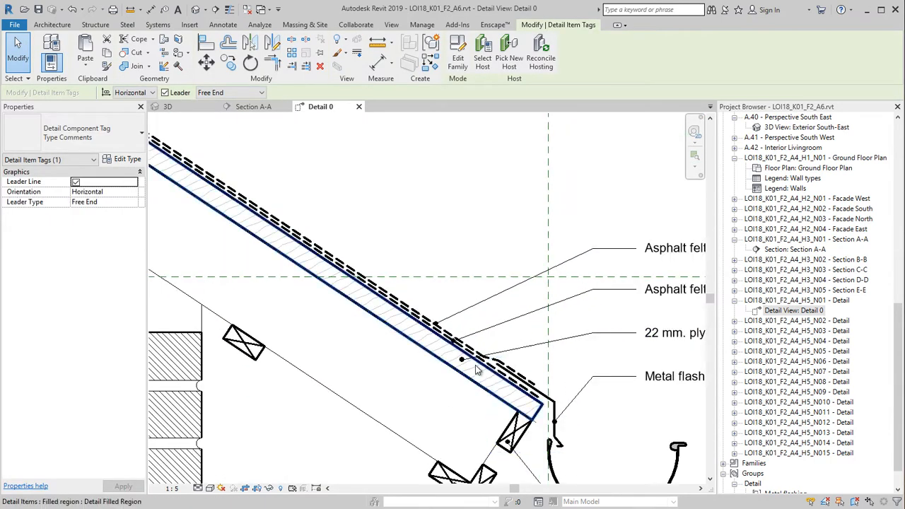
{"action": "left_click", "coordinate": [576, 343]}
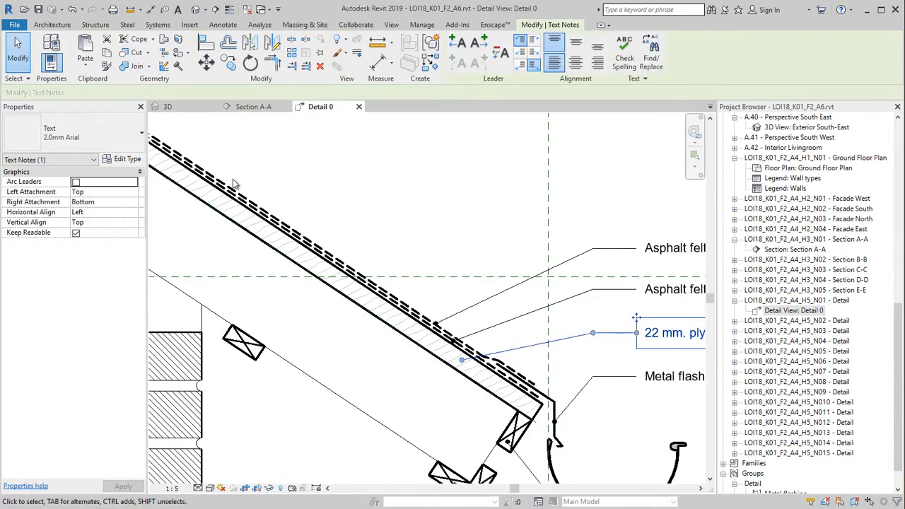
{"action": "left_click", "coordinate": [123, 159]}
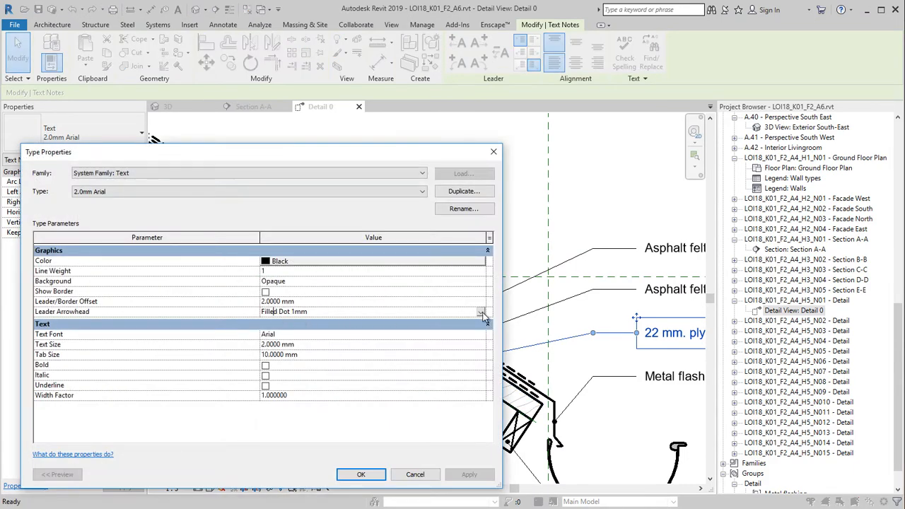
{"action": "left_click", "coordinate": [481, 313]}
{"action": "left_click", "coordinate": [283, 339]}
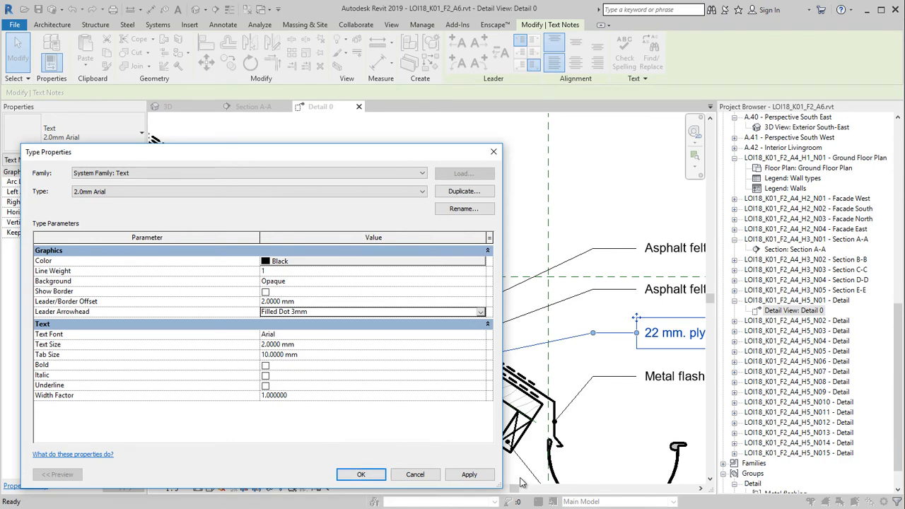
{"action": "left_click", "coordinate": [468, 474]}
{"action": "left_click_drag", "start_coordinate": [385, 157], "coordinate": [276, 151]}
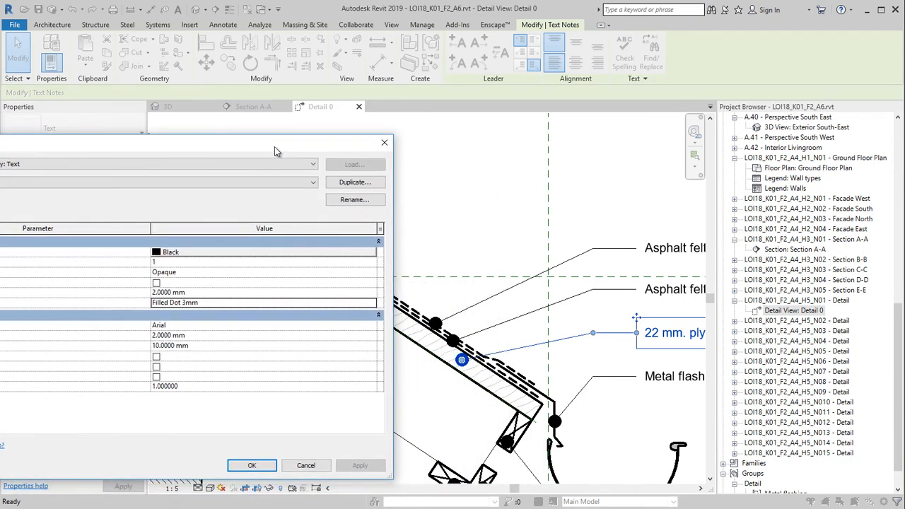
Set the 2.0mm Arial text type's leader arrowhead back to Filled Dot 1mm
{"action": "left_click", "coordinate": [373, 306]}
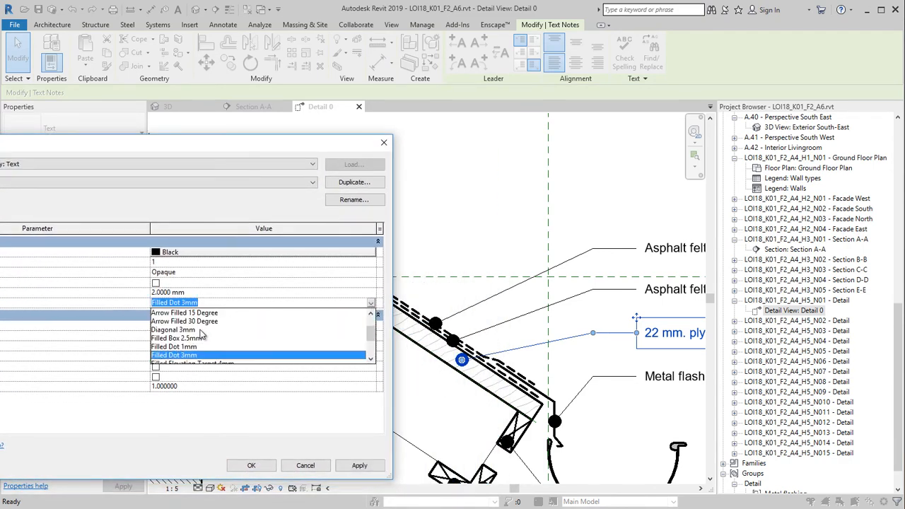
{"action": "left_click", "coordinate": [198, 350]}
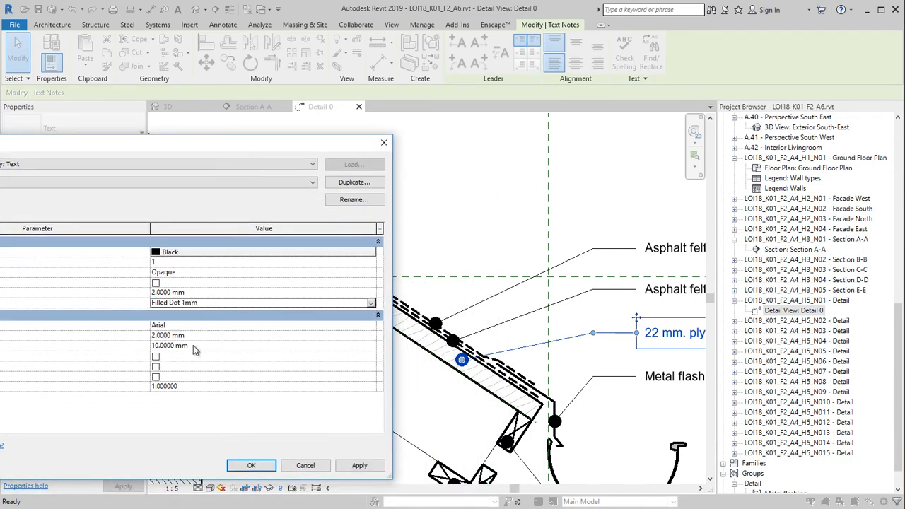
{"action": "left_click", "coordinate": [358, 466]}
{"action": "left_click", "coordinate": [252, 467]}
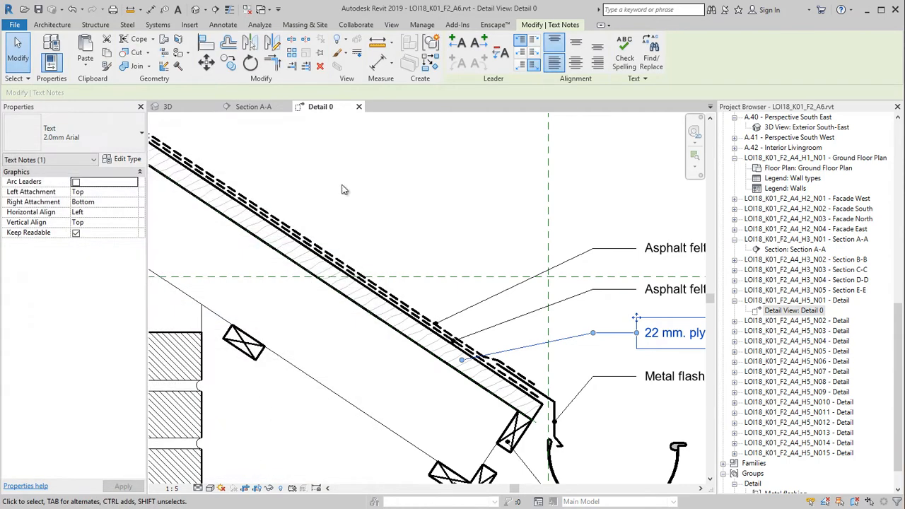
Open the arrowhead type properties in the project's additional settings and save the project
{"action": "left_click", "coordinate": [423, 26]}
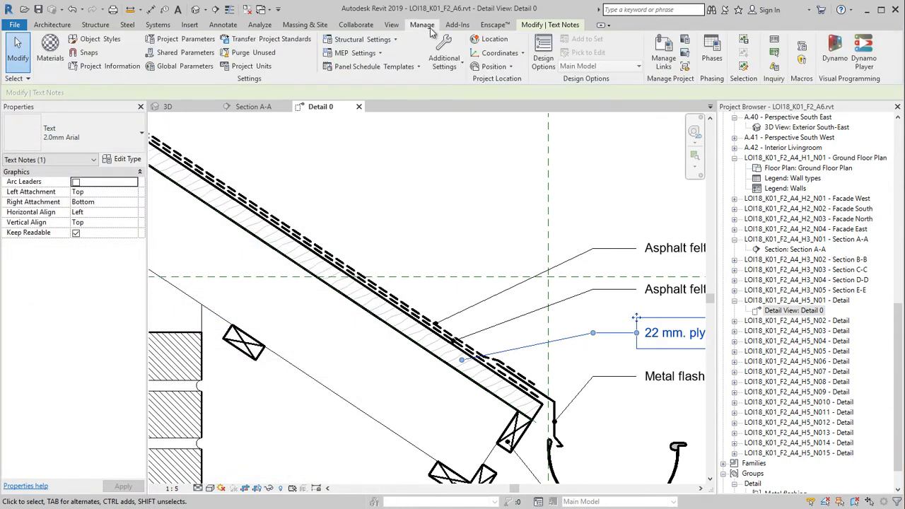
{"action": "left_click", "coordinate": [444, 58]}
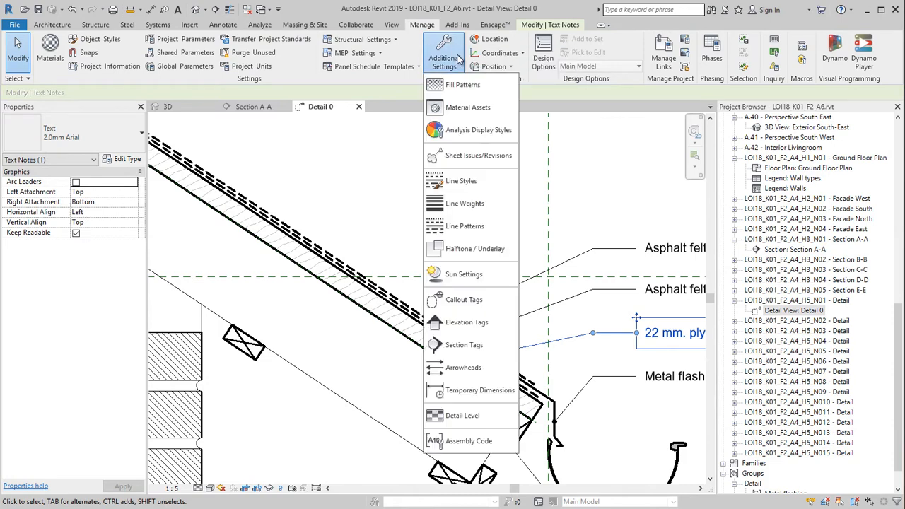
{"action": "left_click", "coordinate": [467, 369]}
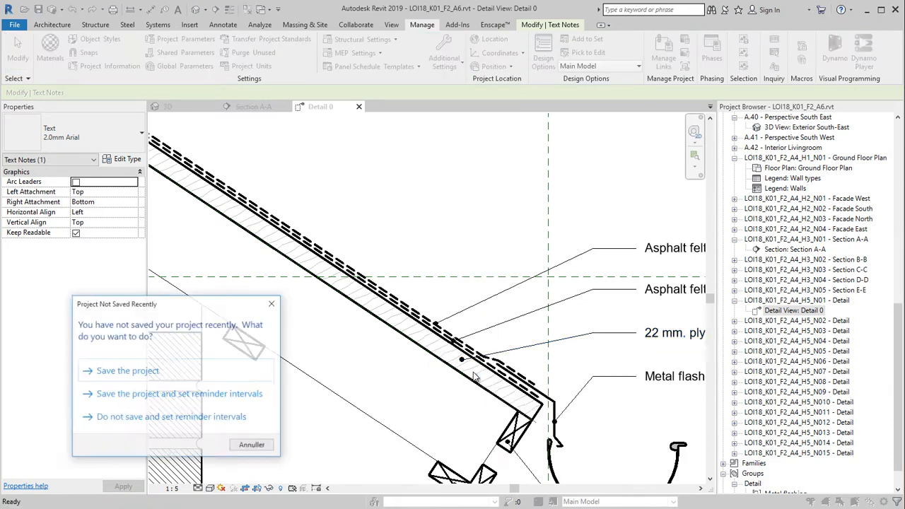
{"action": "left_click", "coordinate": [173, 376]}
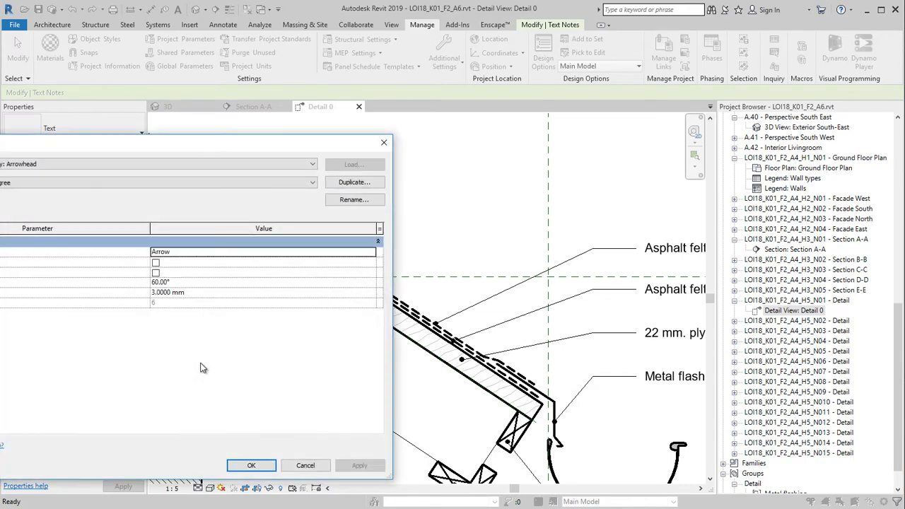
Duplicate the Filled Dot 1mm arrowhead type as "Filled Dot 2mm" and set its size to 2 mm
{"action": "left_click", "coordinate": [32, 183]}
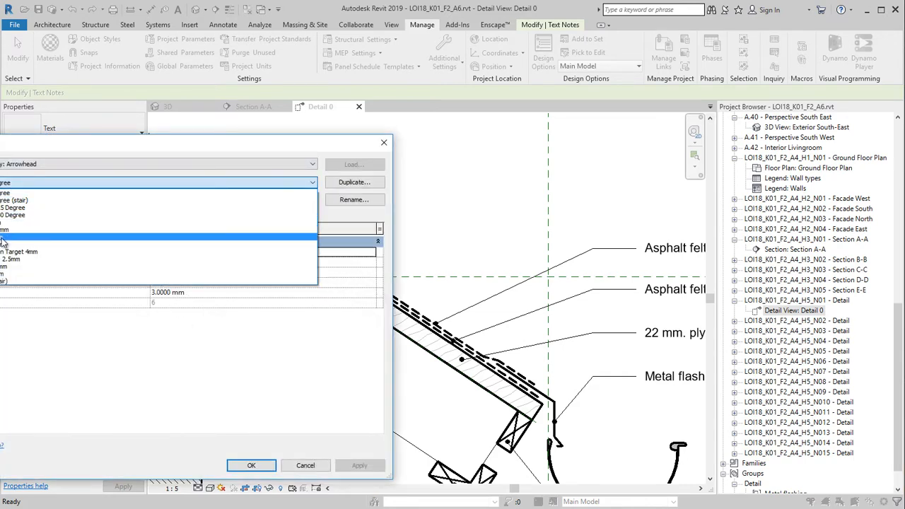
{"action": "left_click", "coordinate": [85, 237]}
{"action": "left_click", "coordinate": [347, 183]}
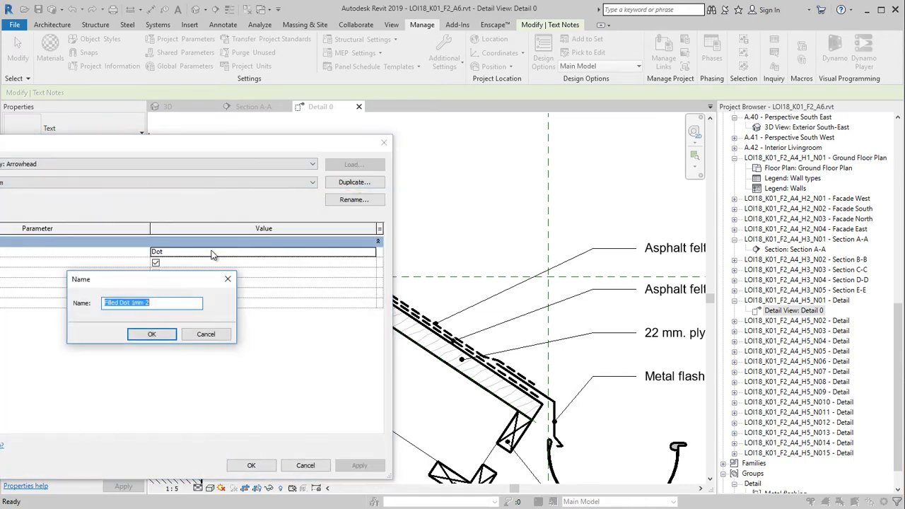
{"action": "left_click", "coordinate": [134, 303]}
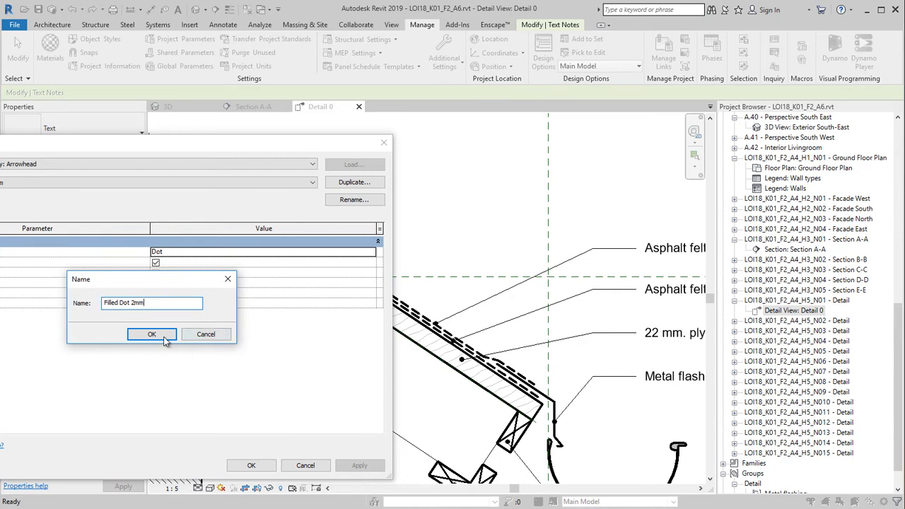
{"action": "left_click", "coordinate": [164, 339]}
{"action": "left_click", "coordinate": [198, 294]}
{"action": "type", "text": "2"}
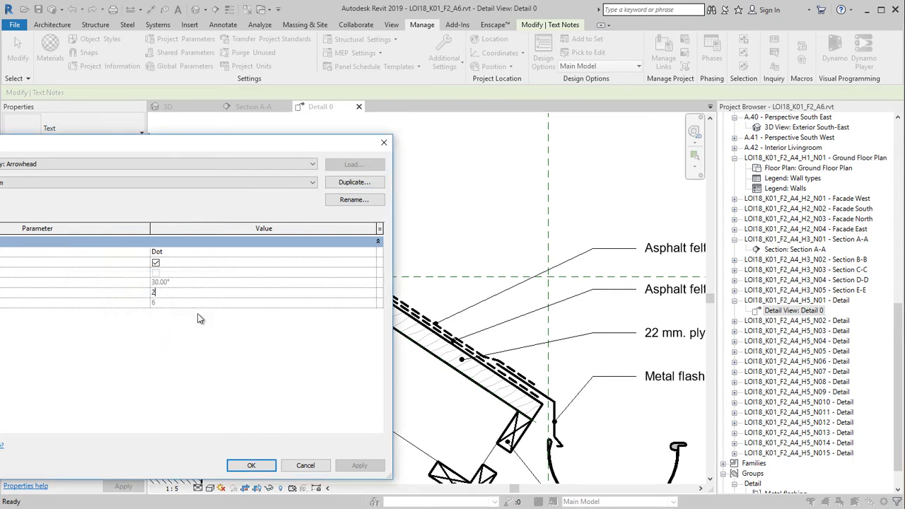
{"action": "left_click", "coordinate": [258, 467]}
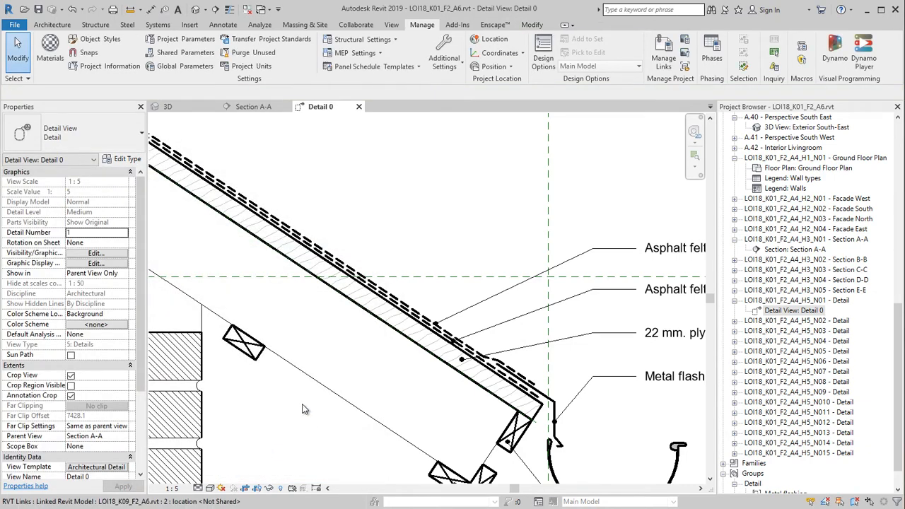
Set the leader arrowhead of the plywood note's 2.0mm Arial text type to Filled Dot 2mm
{"action": "left_click", "coordinate": [503, 354]}
{"action": "left_click", "coordinate": [124, 160]}
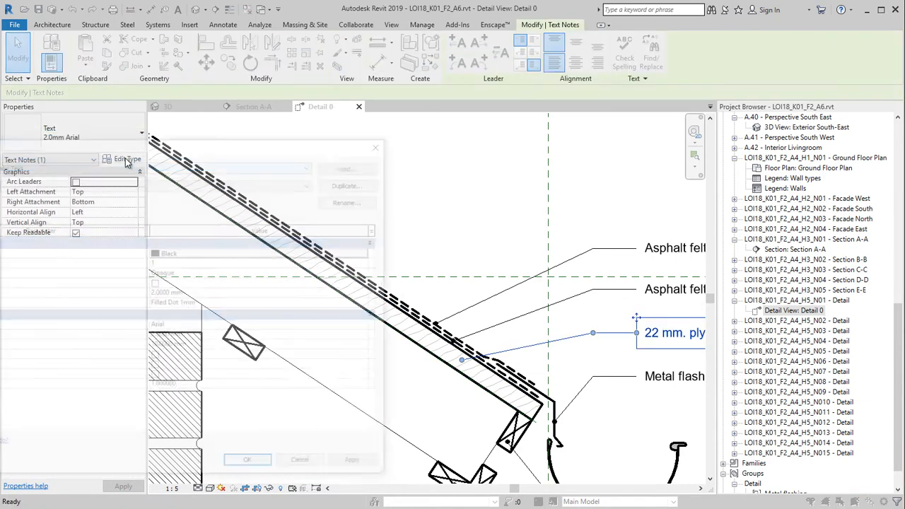
{"action": "left_click", "coordinate": [222, 302]}
{"action": "left_click", "coordinate": [371, 305]}
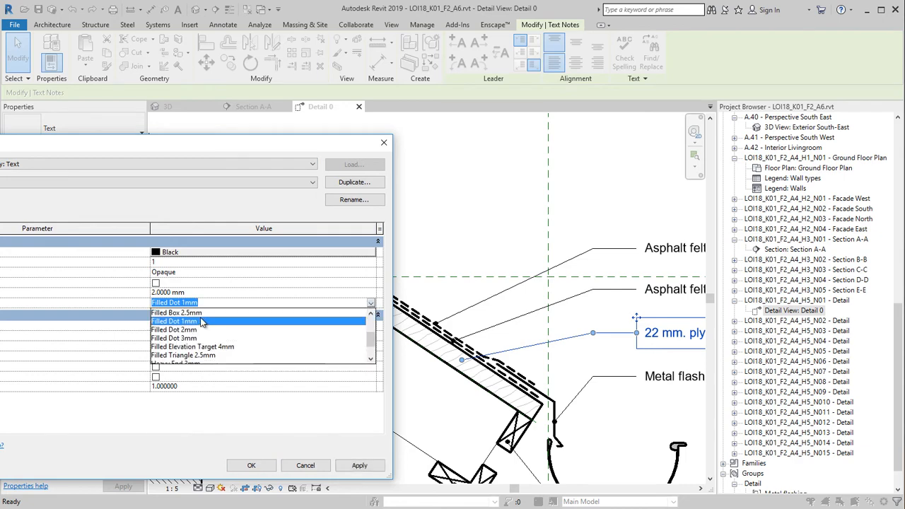
{"action": "left_click", "coordinate": [205, 332]}
{"action": "left_click", "coordinate": [263, 467]}
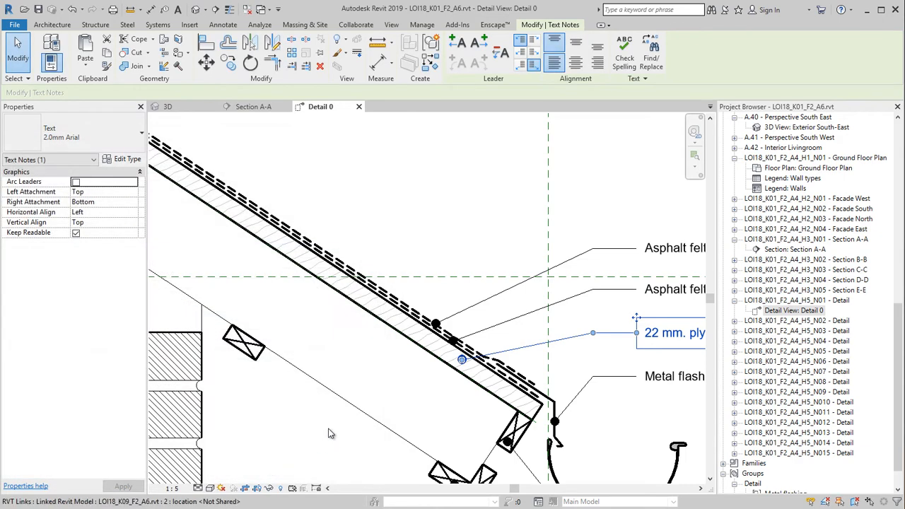
Set the leader arrowhead of the Type Comments detail component tag, used on the expansion bolt, to Filled Dot 2mm
{"action": "scroll", "coordinate": [354, 414], "scroll_direction": "down", "scroll_amount": 1}
{"action": "middle_click_drag", "start_coordinate": [374, 397], "coordinate": [430, 383]}
{"action": "scroll", "coordinate": [444, 380], "scroll_direction": "down", "scroll_amount": 1}
{"action": "middle_click_drag", "start_coordinate": [460, 377], "coordinate": [575, 360]}
{"action": "scroll", "coordinate": [327, 395], "scroll_direction": "down", "scroll_amount": 2}
{"action": "middle_click_drag", "start_coordinate": [326, 394], "coordinate": [503, 389]}
{"action": "scroll", "coordinate": [503, 389], "scroll_direction": "up", "scroll_amount": 2}
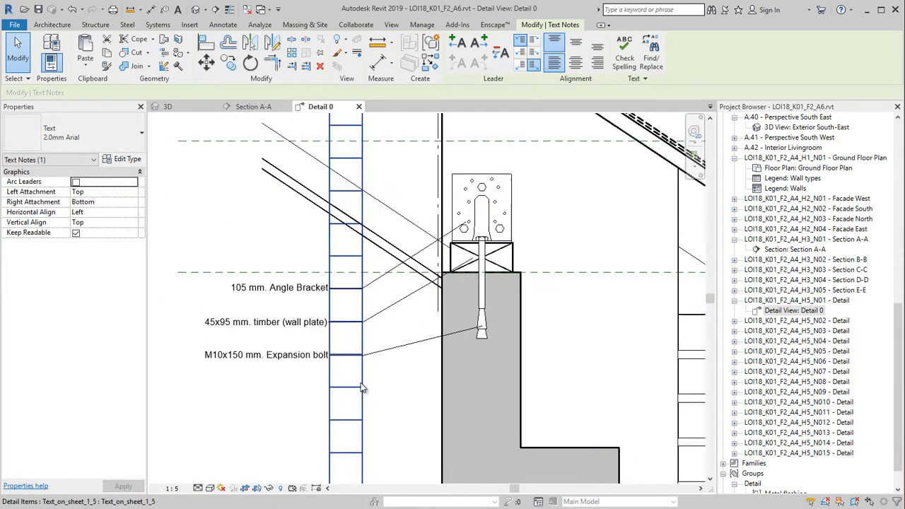
{"action": "left_click", "coordinate": [394, 341]}
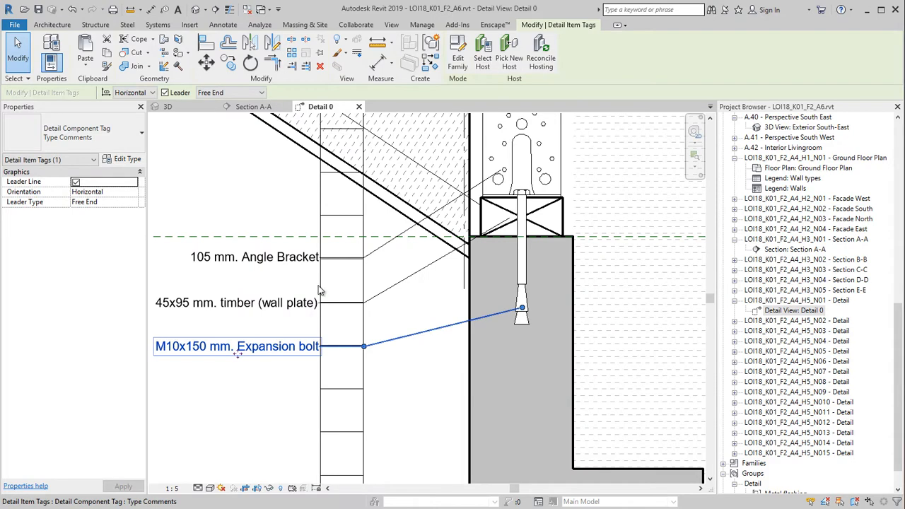
{"action": "left_click", "coordinate": [122, 160]}
{"action": "left_click", "coordinate": [369, 272]}
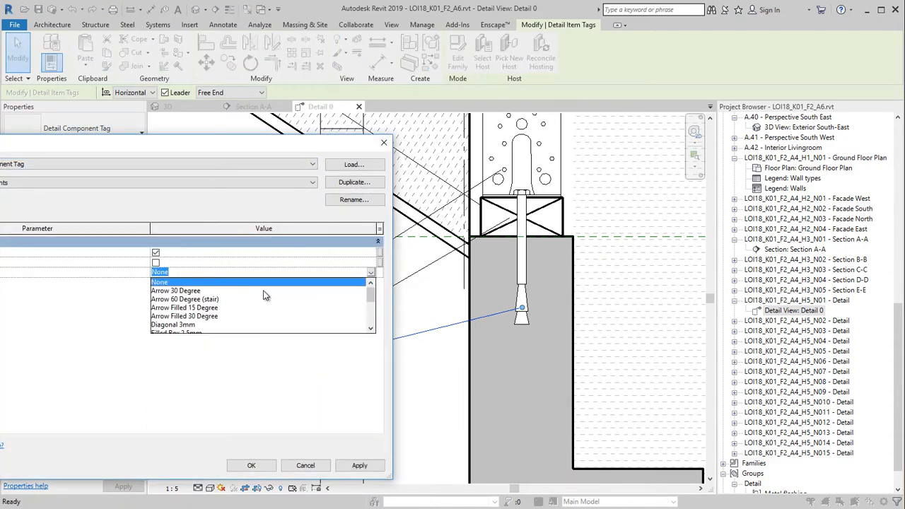
{"action": "scroll", "coordinate": [197, 309], "scroll_direction": "down", "scroll_amount": 2}
{"action": "left_click", "coordinate": [193, 301]}
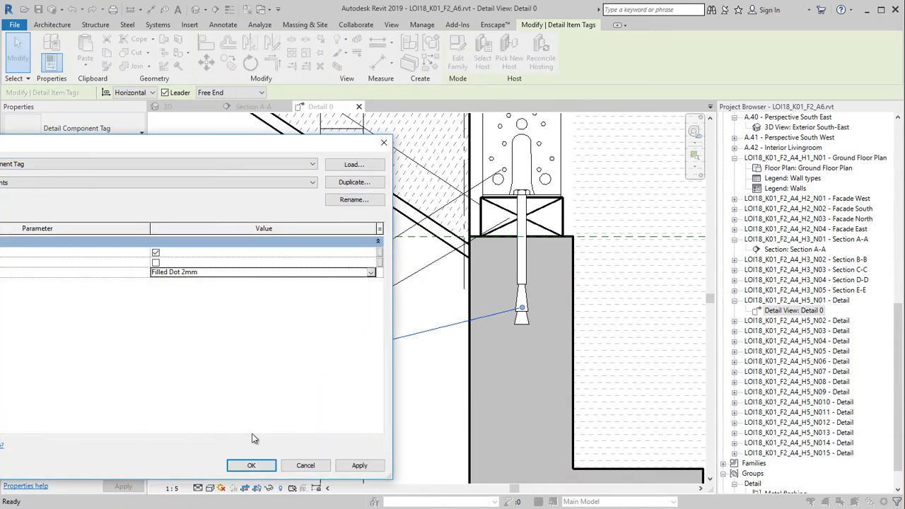
{"action": "left_click", "coordinate": [252, 465]}
{"action": "left_click", "coordinate": [244, 464]}
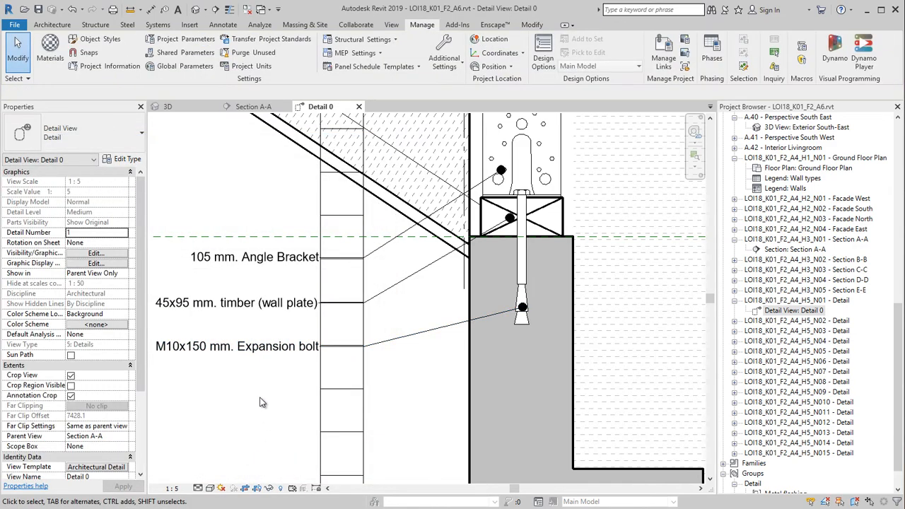
Examine the whole annotated detail and the plywood sheathing's filled region with the notes around the eaves
{"action": "scroll", "coordinate": [357, 343], "scroll_direction": "down", "scroll_amount": 5}
{"action": "middle_click_drag", "start_coordinate": [357, 343], "coordinate": [310, 335]}
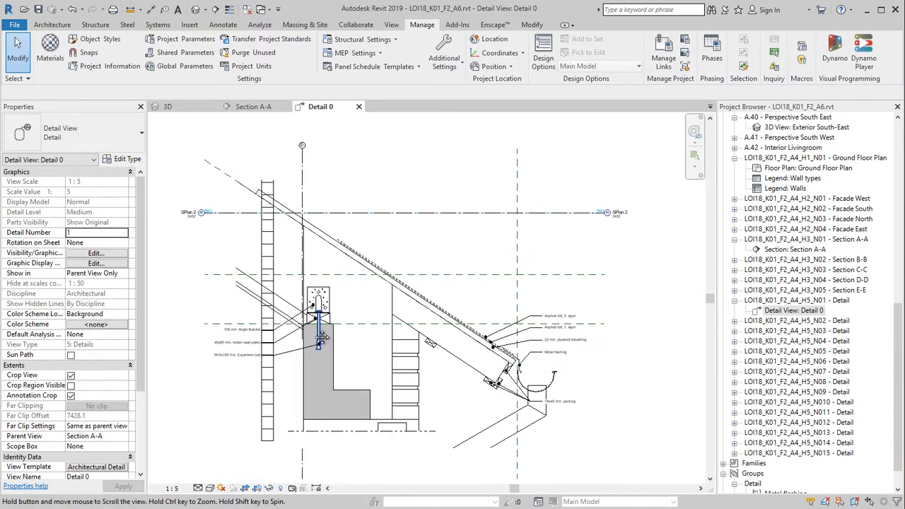
{"action": "left_click", "coordinate": [359, 186]}
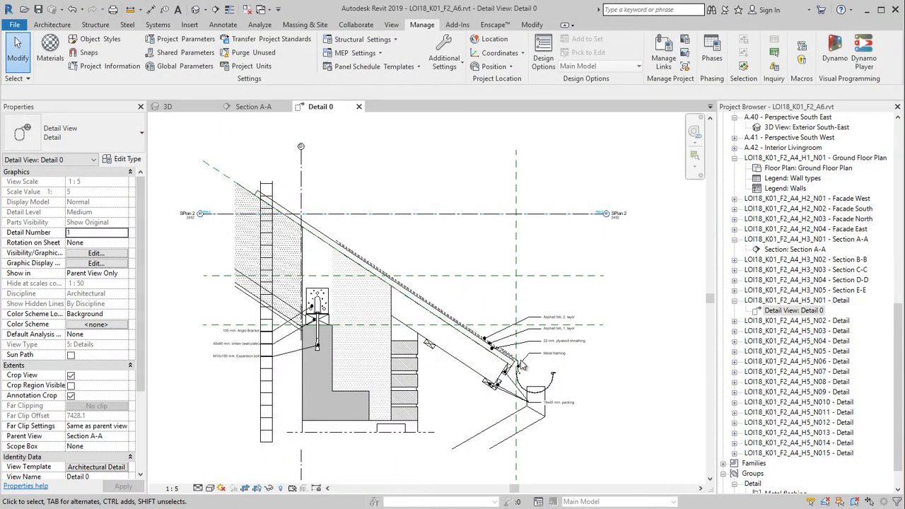
{"action": "scroll", "coordinate": [521, 365], "scroll_direction": "up", "scroll_amount": 6}
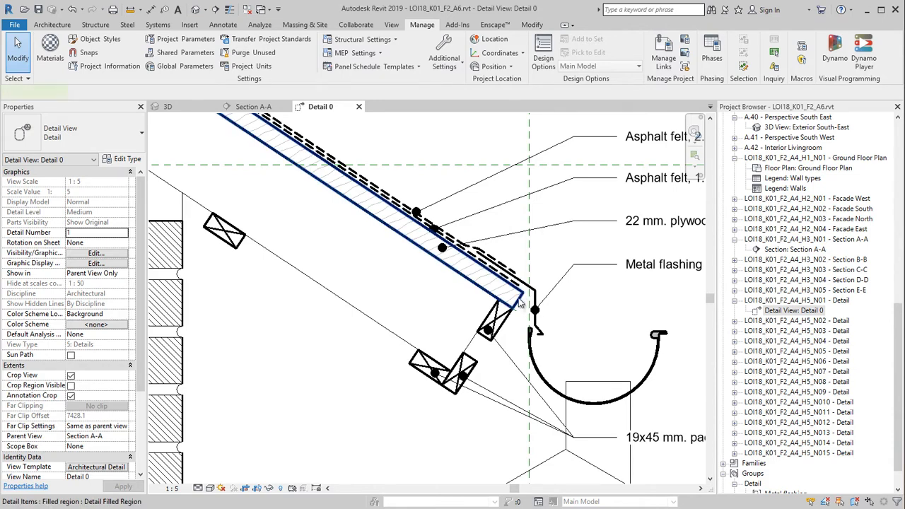
{"action": "left_click", "coordinate": [520, 302]}
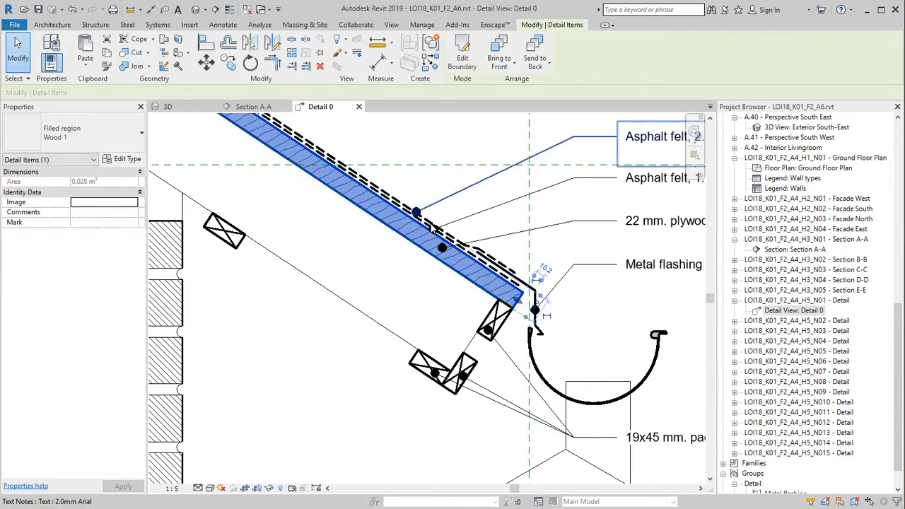
{"action": "scroll", "coordinate": [433, 228], "scroll_direction": "down", "scroll_amount": 3}
{"action": "mouse_move", "coordinate": [431, 233]}
{"action": "middle_mouse_down"}
{"action": "mouse_move", "coordinate": [420, 290]}
{"action": "mouse_move", "coordinate": [509, 318]}
{"action": "middle_mouse_up"}
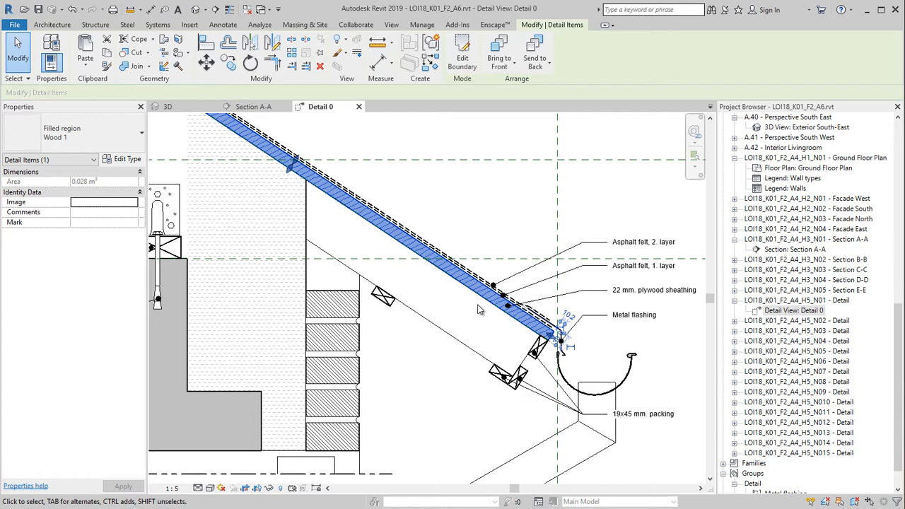
{"action": "key", "text": "Escape"}
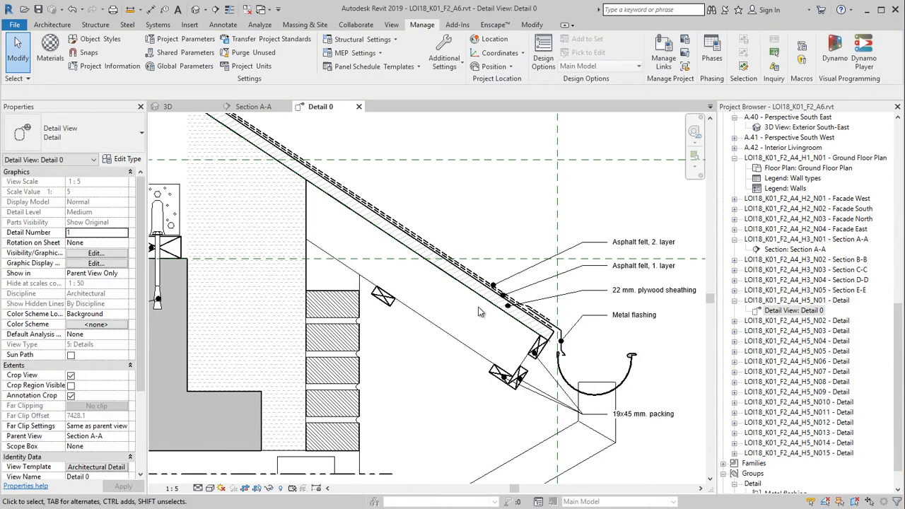
{"action": "middle_click_drag", "start_coordinate": [492, 322], "coordinate": [507, 337]}
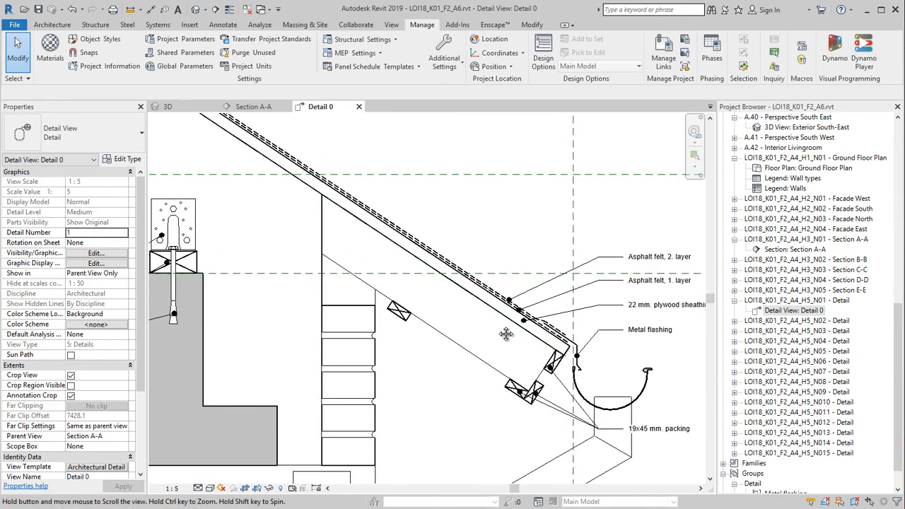
Create a new family from the Metric Detail Item line based template
{"action": "left_click", "coordinate": [15, 24]}
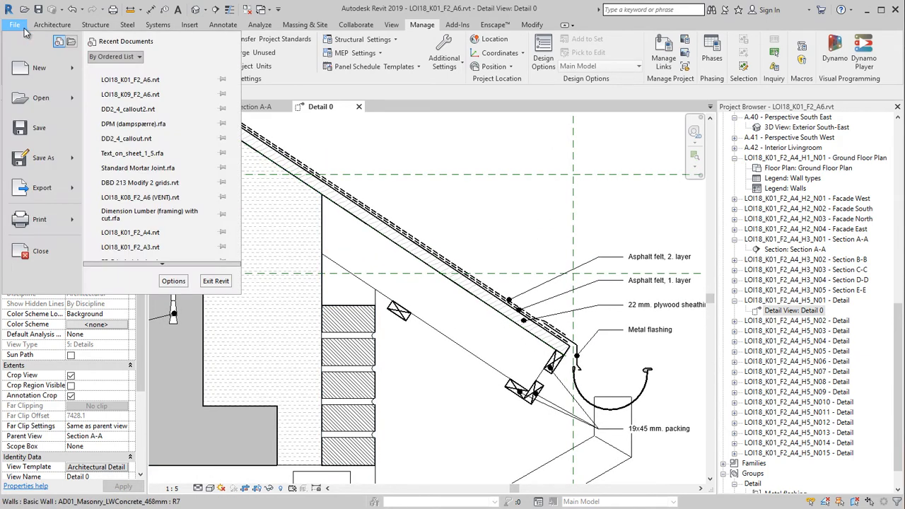
{"action": "mouse_move", "coordinate": [74, 71]}
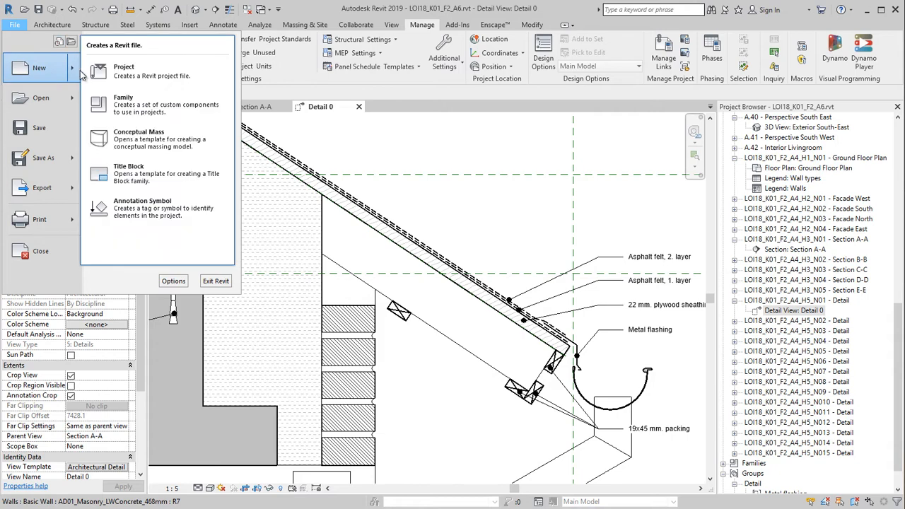
{"action": "left_click", "coordinate": [134, 100]}
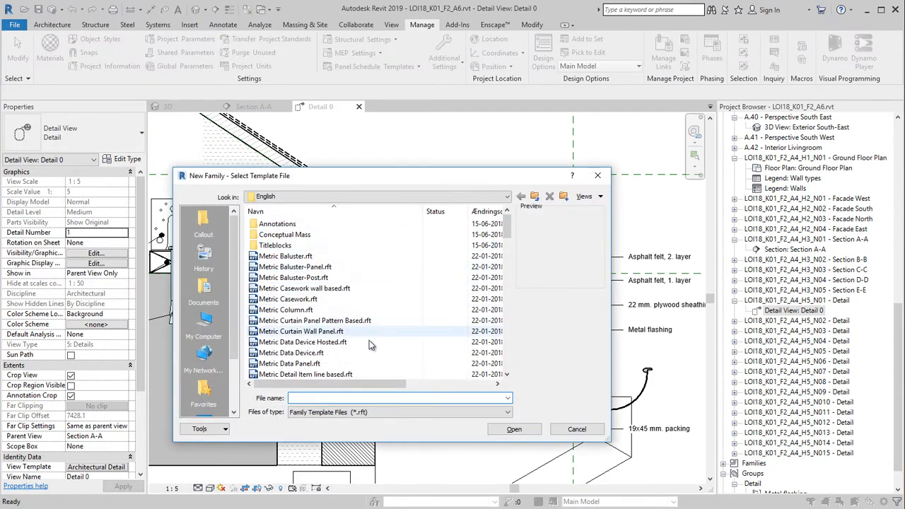
{"action": "scroll", "coordinate": [321, 339], "scroll_direction": "down", "scroll_amount": 1}
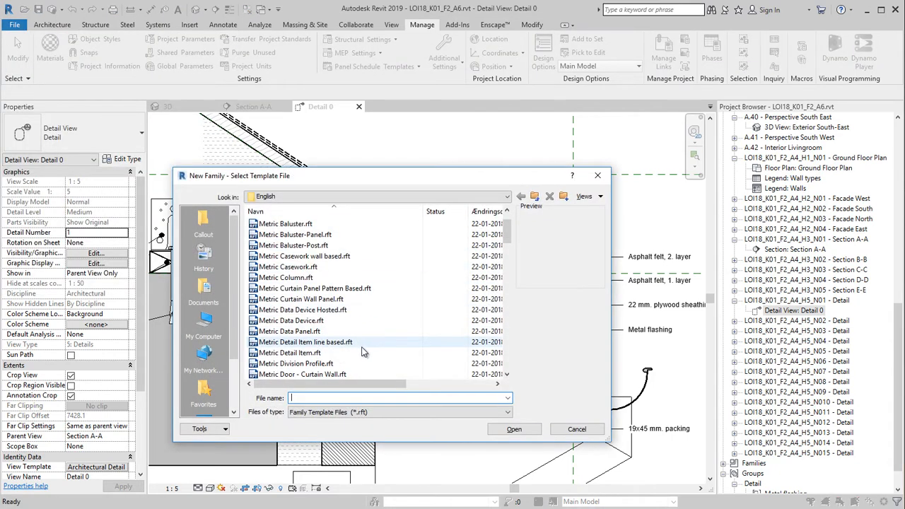
{"action": "left_click", "coordinate": [315, 344]}
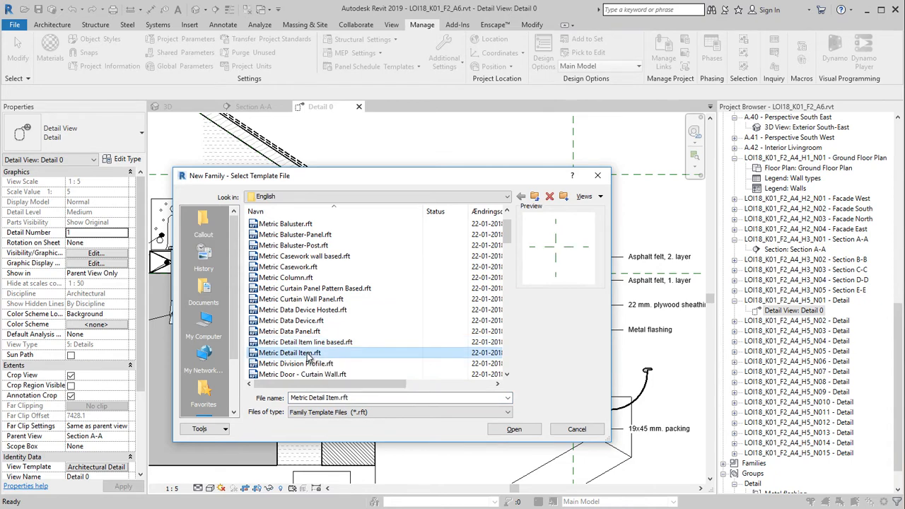
{"action": "left_click", "coordinate": [518, 431]}
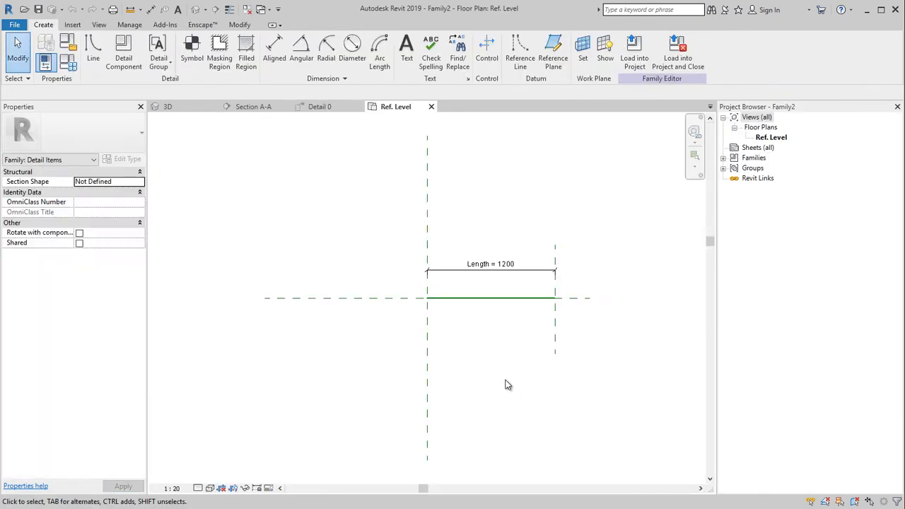
Sketch a rectangular filled region boundary about 34 mm deep below the reference line, spanning between the left and right reference planes
{"action": "middle_click_drag", "start_coordinate": [506, 385], "coordinate": [428, 398]}
{"action": "scroll", "coordinate": [410, 330], "scroll_direction": "up", "scroll_amount": 3}
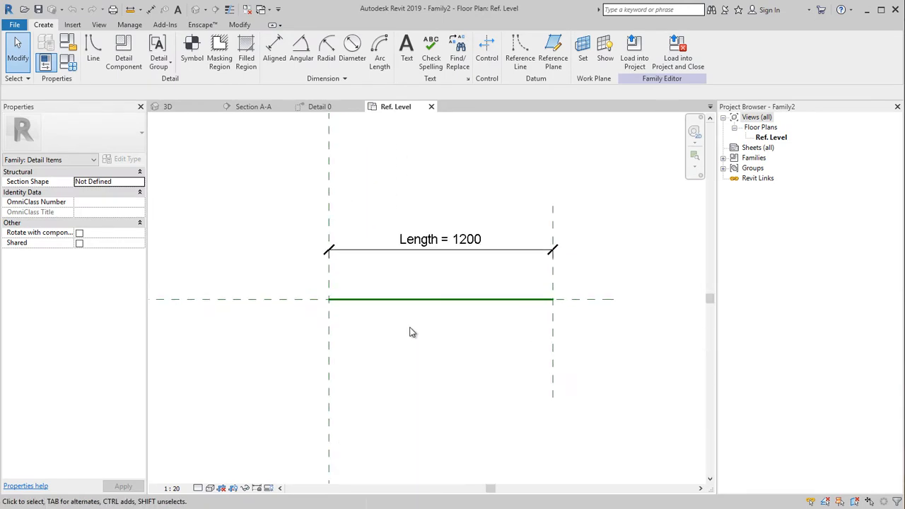
{"action": "scroll", "coordinate": [410, 331], "scroll_direction": "up", "scroll_amount": 3}
{"action": "middle_click_drag", "start_coordinate": [408, 330], "coordinate": [331, 361]}
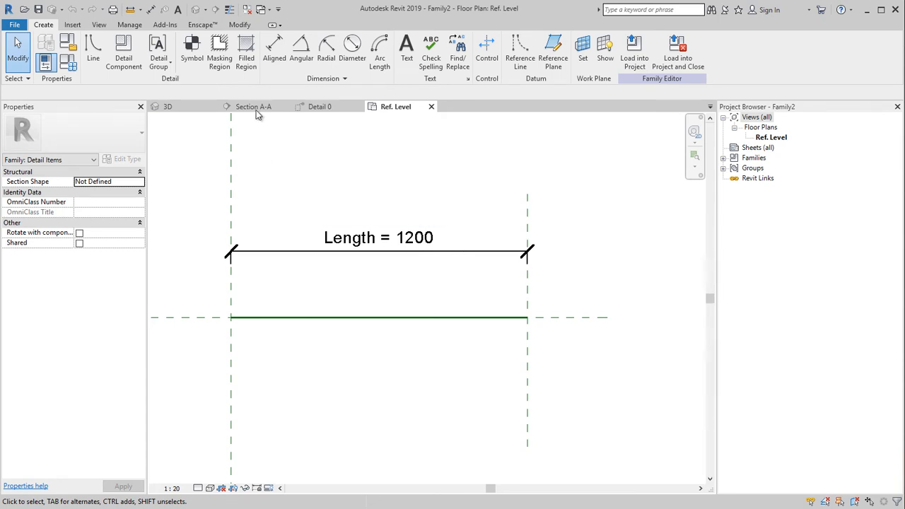
{"action": "left_click", "coordinate": [244, 62]}
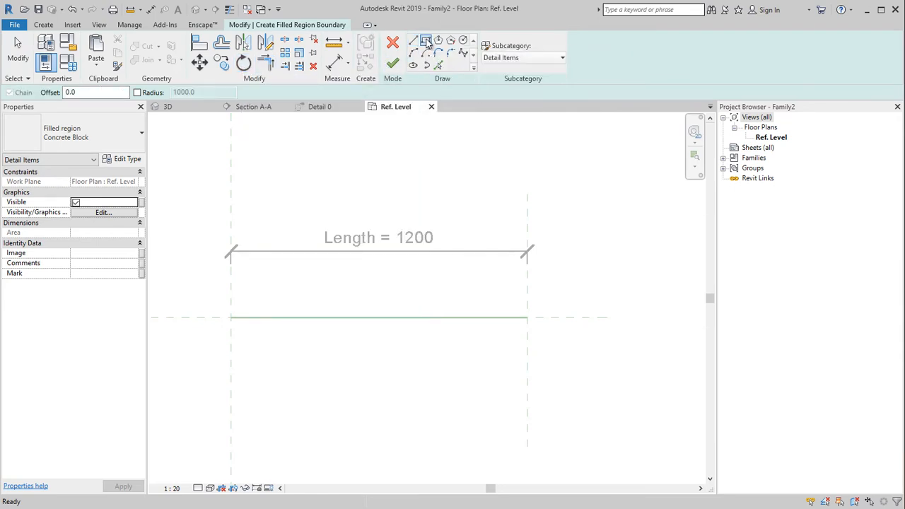
{"action": "left_click", "coordinate": [427, 42]}
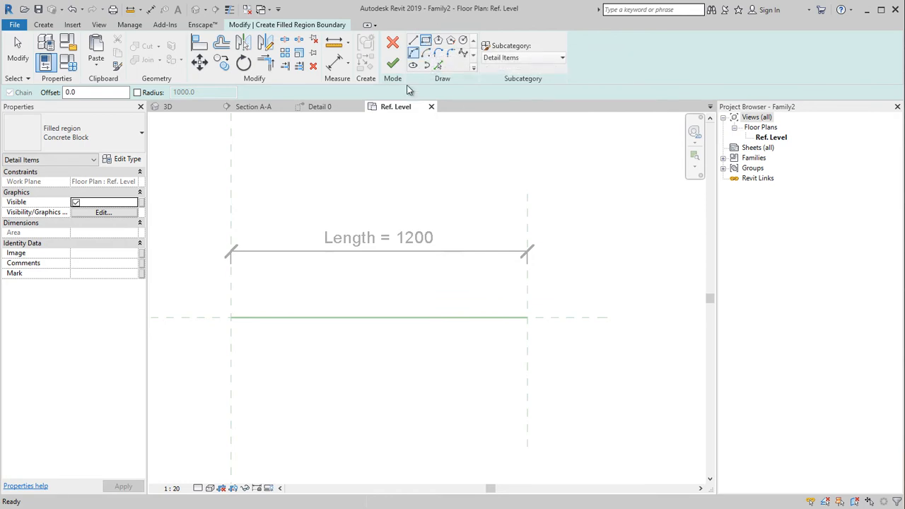
{"action": "left_click", "coordinate": [232, 318]}
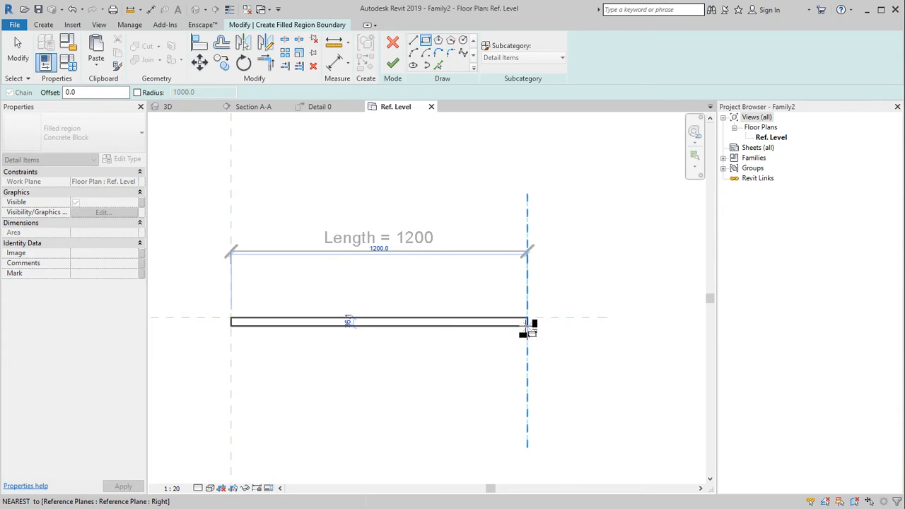
{"action": "left_click", "coordinate": [527, 326]}
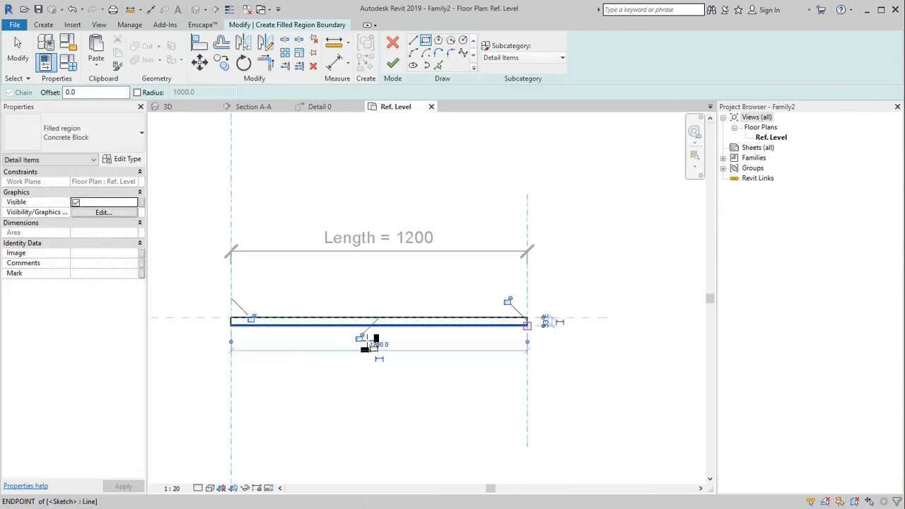
Lock the rectangle's left, right and upper edges to the reference planes and the reference line
{"action": "left_click", "coordinate": [251, 319]}
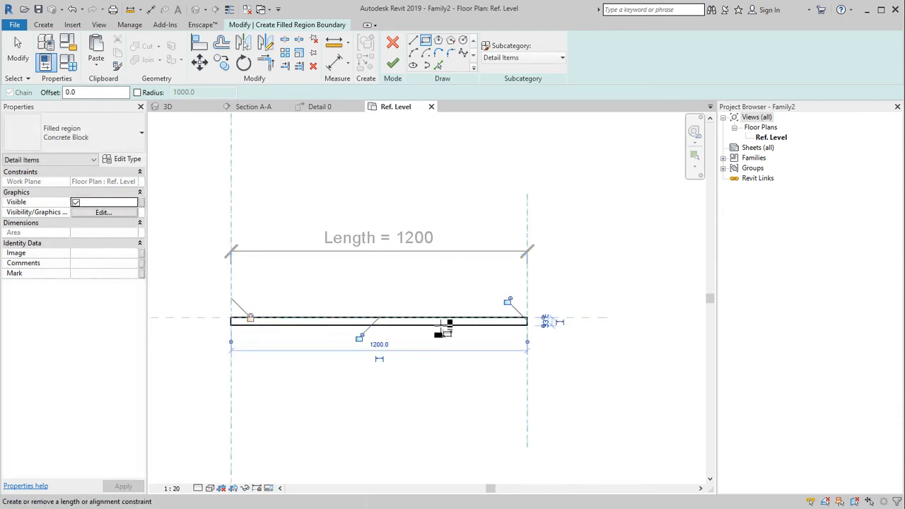
{"action": "left_click", "coordinate": [509, 304]}
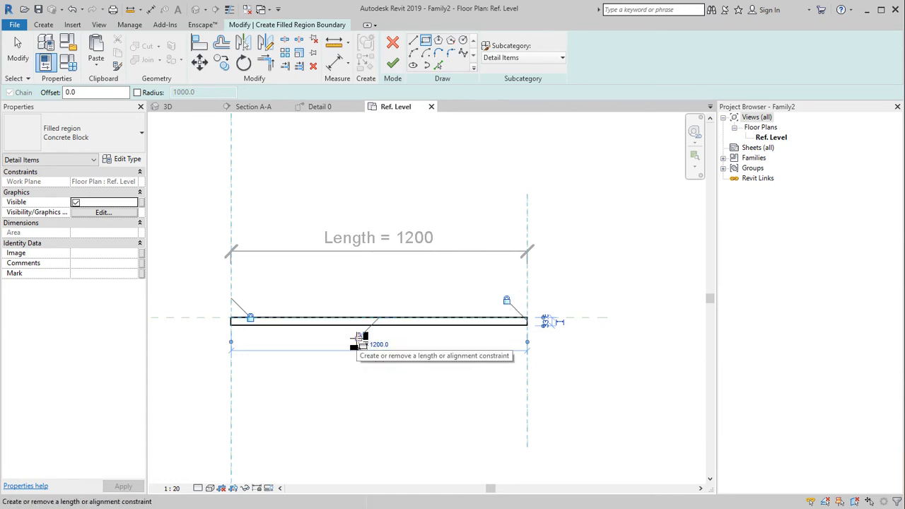
{"action": "left_click", "coordinate": [359, 338]}
{"action": "key", "text": "Escape"}
{"action": "key", "text": "Escape"}
Set the distance between the rectangle's lower and upper edges to 8 mm
{"action": "left_click", "coordinate": [361, 325]}
{"action": "scroll", "coordinate": [355, 359], "scroll_direction": "up", "scroll_amount": 4}
{"action": "middle_click_drag", "start_coordinate": [355, 359], "coordinate": [428, 423]}
{"action": "scroll", "coordinate": [427, 423], "scroll_direction": "down", "scroll_amount": 1}
{"action": "scroll", "coordinate": [285, 366], "scroll_direction": "up", "scroll_amount": 4}
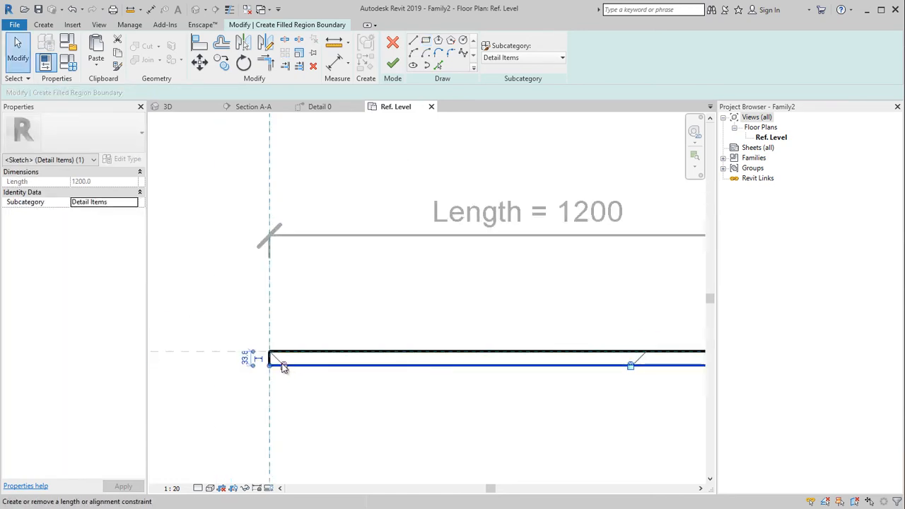
{"action": "left_click", "coordinate": [232, 358]}
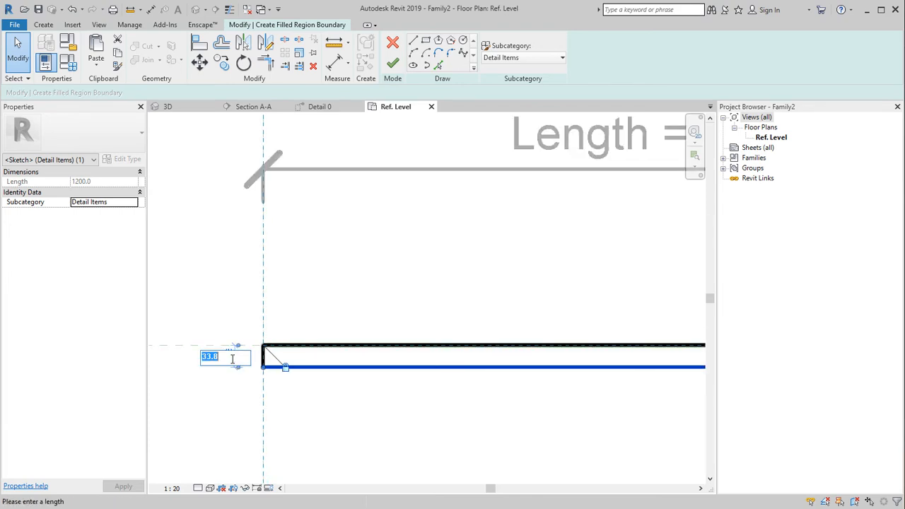
{"action": "type", "text": "8"}
{"action": "key", "text": "Return"}
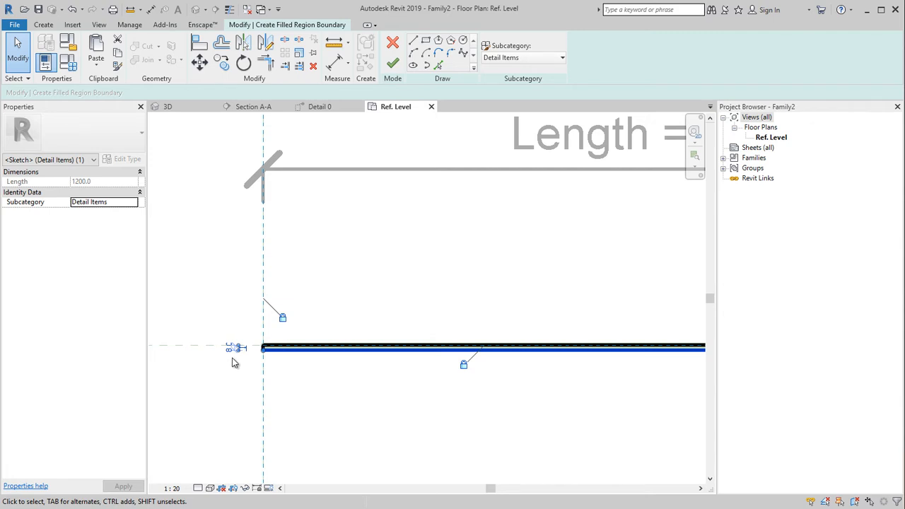
Make the temporary dimension across the rectangle's thickness permanent and set the view scale to 1:5
{"action": "scroll", "coordinate": [249, 352], "scroll_direction": "up", "scroll_amount": 2}
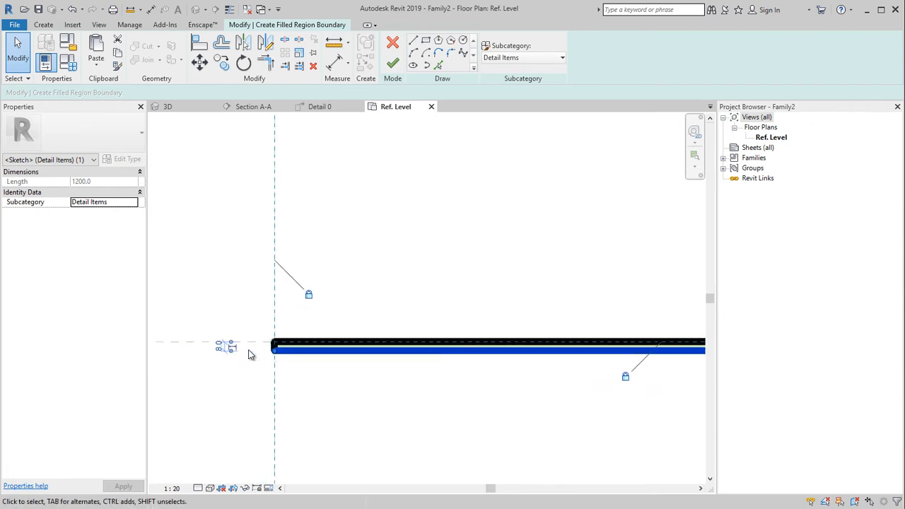
{"action": "scroll", "coordinate": [248, 354], "scroll_direction": "up", "scroll_amount": 1}
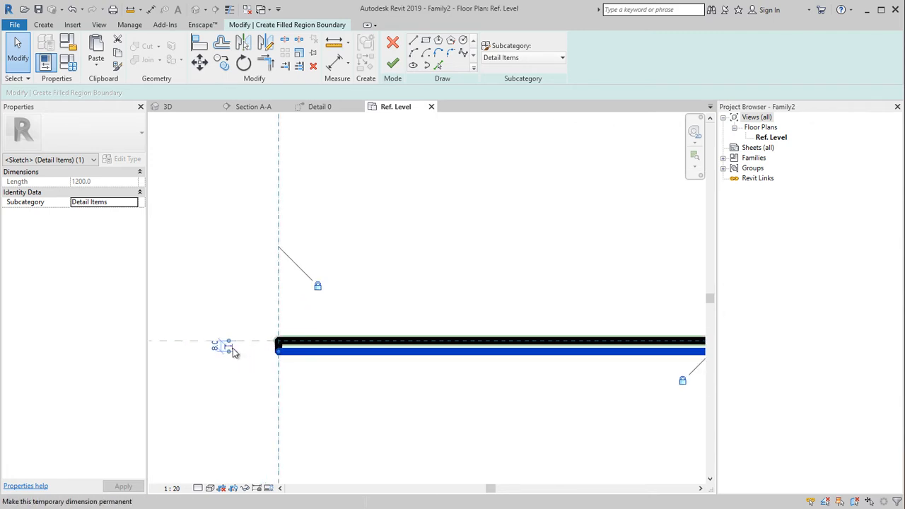
{"action": "left_click", "coordinate": [234, 352]}
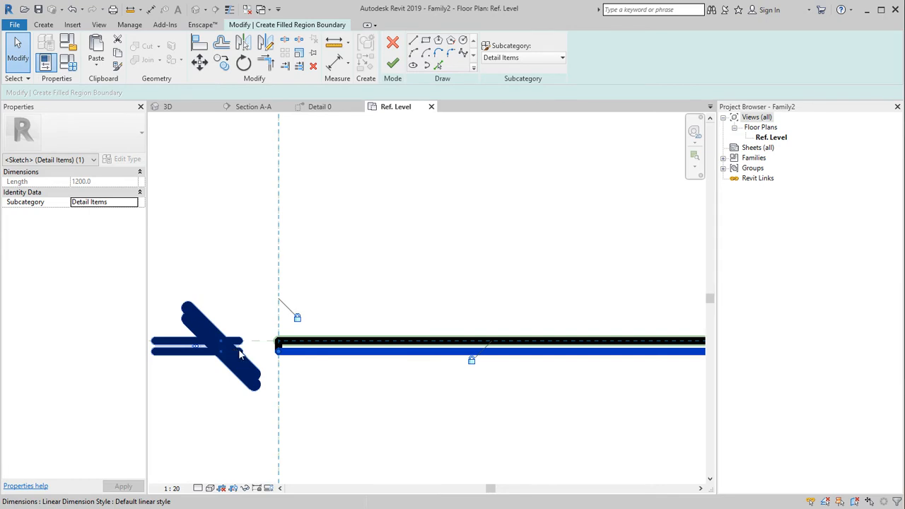
{"action": "scroll", "coordinate": [251, 358], "scroll_direction": "down", "scroll_amount": 2}
{"action": "left_click", "coordinate": [174, 489]}
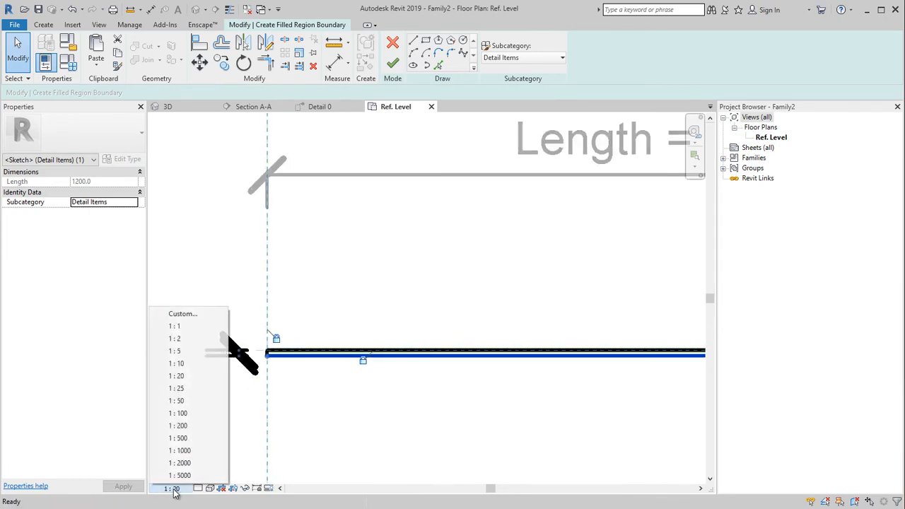
{"action": "left_click", "coordinate": [174, 353]}
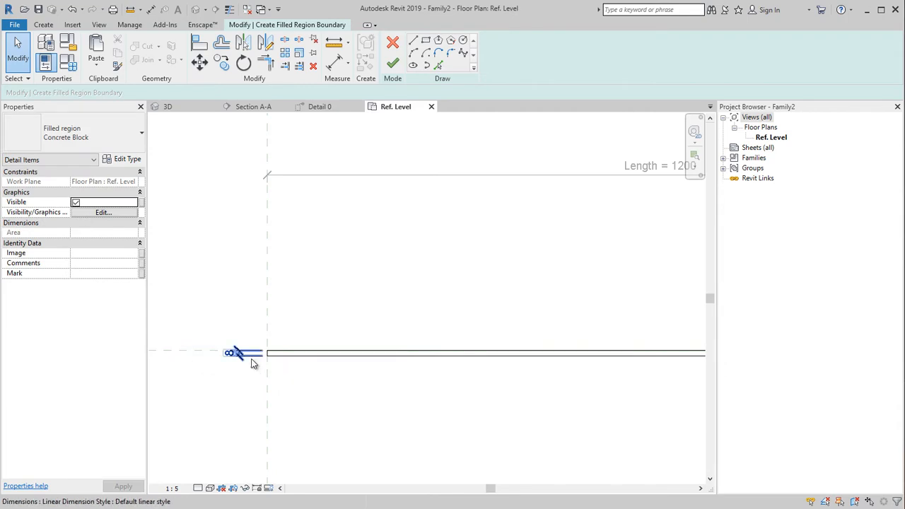
Label the rectangle's permanent dimension with a new type-based family parameter named "Thickness", grouped under Dimensions
{"action": "left_click", "coordinate": [252, 360]}
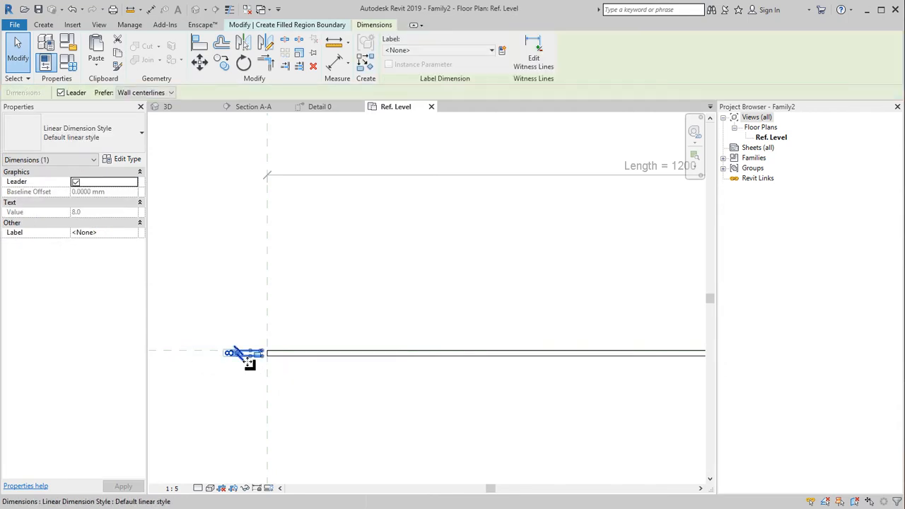
{"action": "mouse_move", "coordinate": [252, 360]}
{"action": "middle_mouse_down"}
{"action": "mouse_move", "coordinate": [259, 379]}
{"action": "mouse_move", "coordinate": [248, 377]}
{"action": "mouse_move", "coordinate": [276, 405]}
{"action": "mouse_move", "coordinate": [266, 396]}
{"action": "middle_mouse_up"}
{"action": "scroll", "coordinate": [277, 387], "scroll_direction": "down", "scroll_amount": 2}
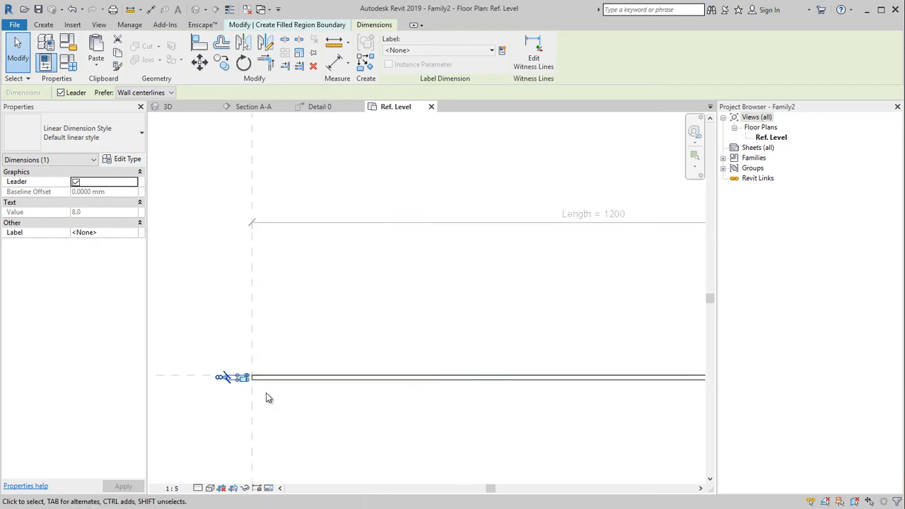
{"action": "scroll", "coordinate": [266, 395], "scroll_direction": "up", "scroll_amount": 3}
{"action": "scroll", "coordinate": [248, 390], "scroll_direction": "up", "scroll_amount": 2}
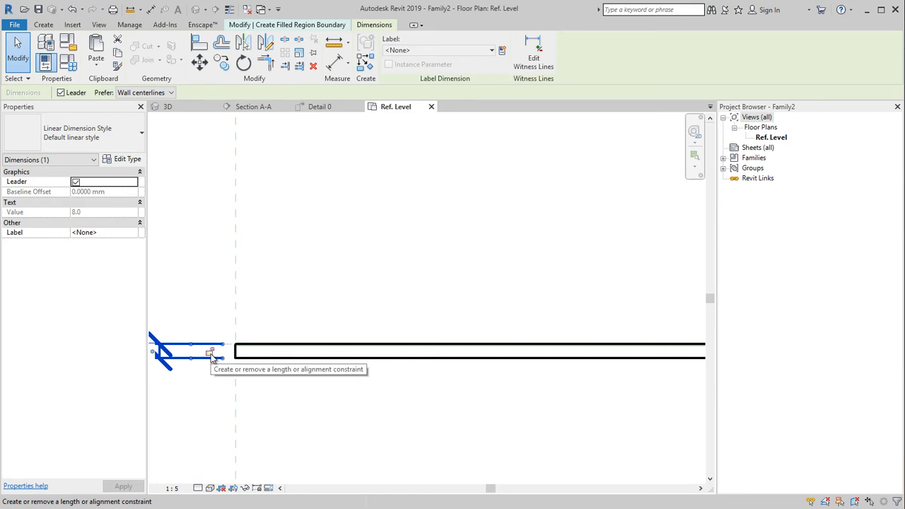
{"action": "scroll", "coordinate": [213, 357], "scroll_direction": "down", "scroll_amount": 2}
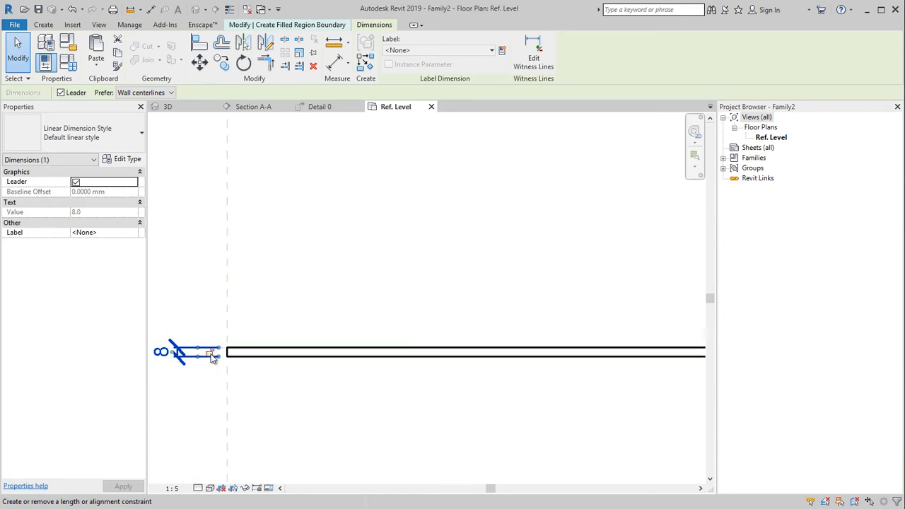
{"action": "middle_click_drag", "start_coordinate": [216, 363], "coordinate": [226, 391]}
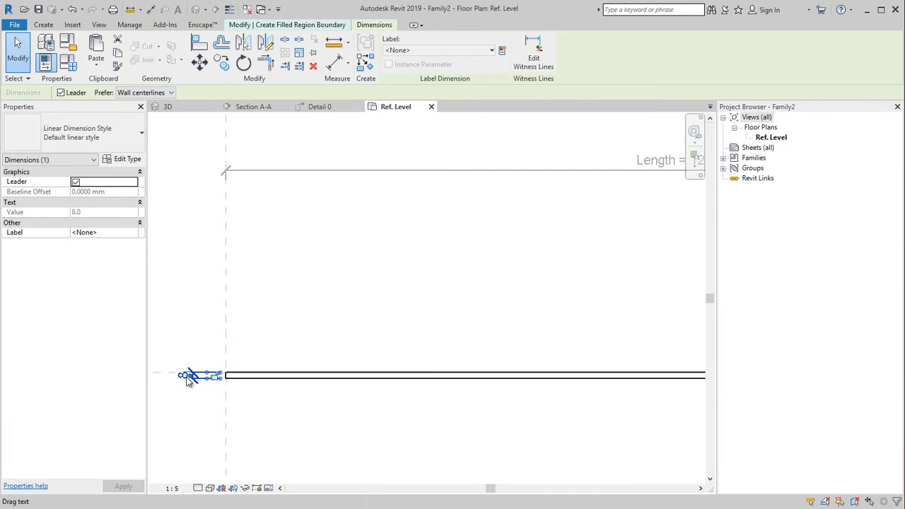
{"action": "left_click", "coordinate": [503, 51]}
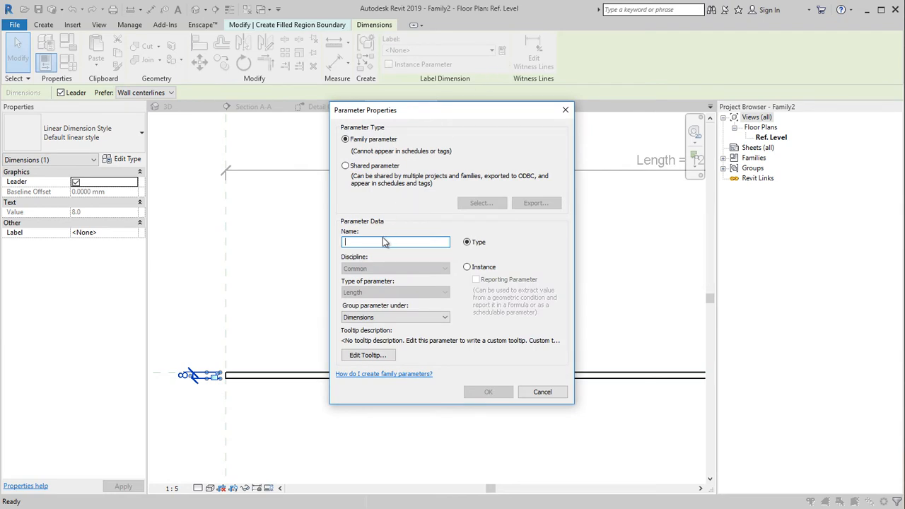
{"action": "type", "text": "Thickness"}
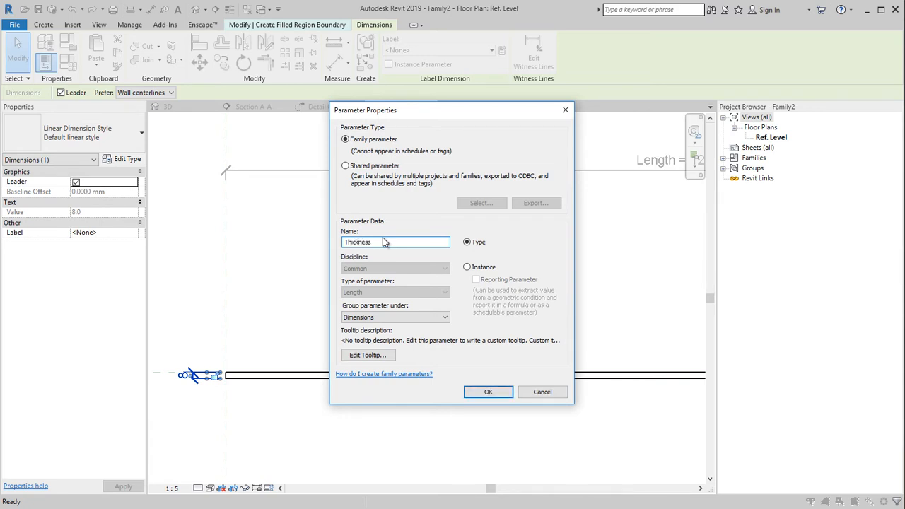
{"action": "left_click", "coordinate": [488, 392]}
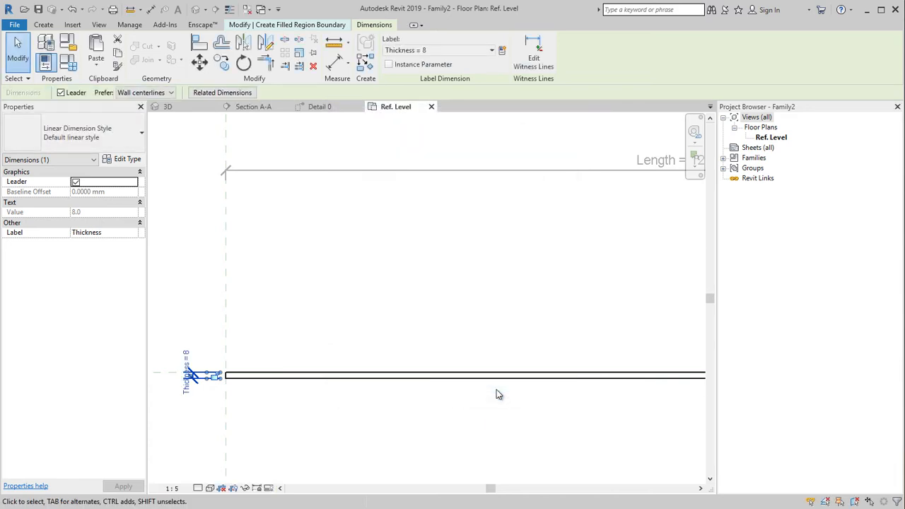
Finish the filled region's boundary sketch and deselect the region
{"action": "scroll", "coordinate": [344, 371], "scroll_direction": "down", "scroll_amount": 3}
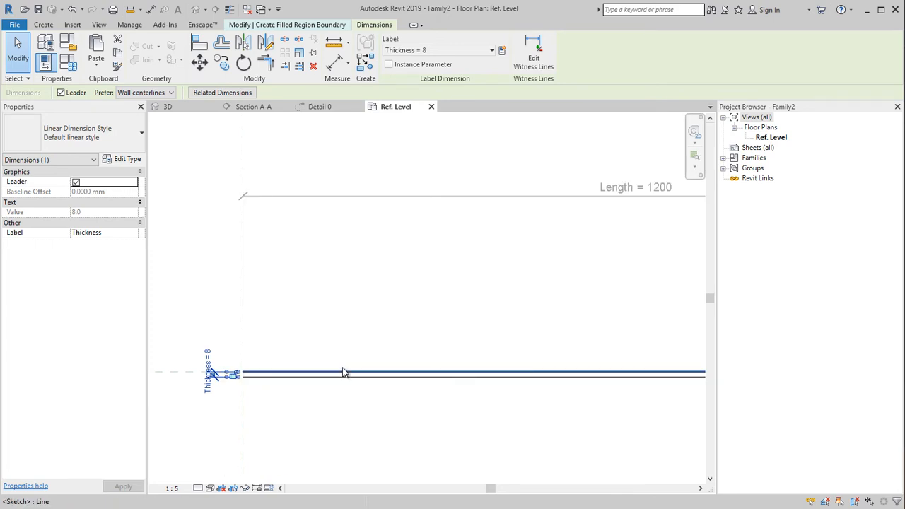
{"action": "scroll", "coordinate": [344, 370], "scroll_direction": "down", "scroll_amount": 2}
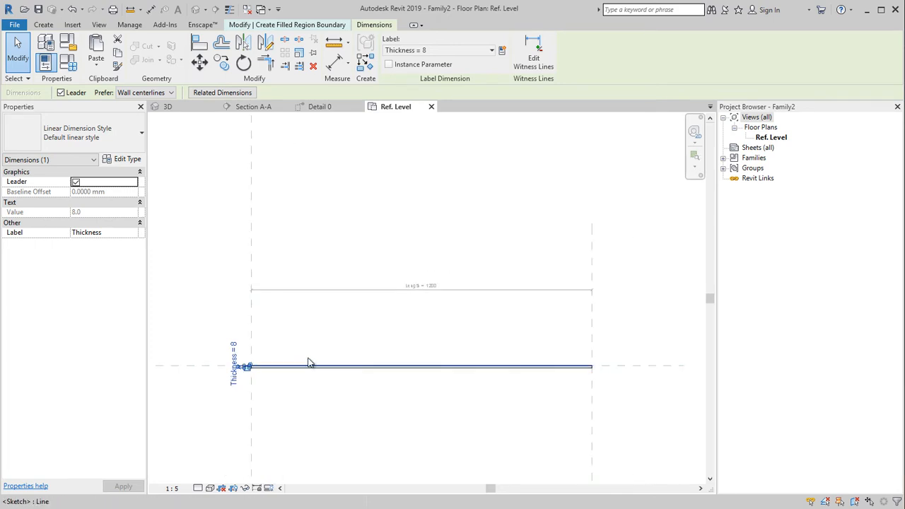
{"action": "scroll", "coordinate": [378, 352], "scroll_direction": "up", "scroll_amount": 1}
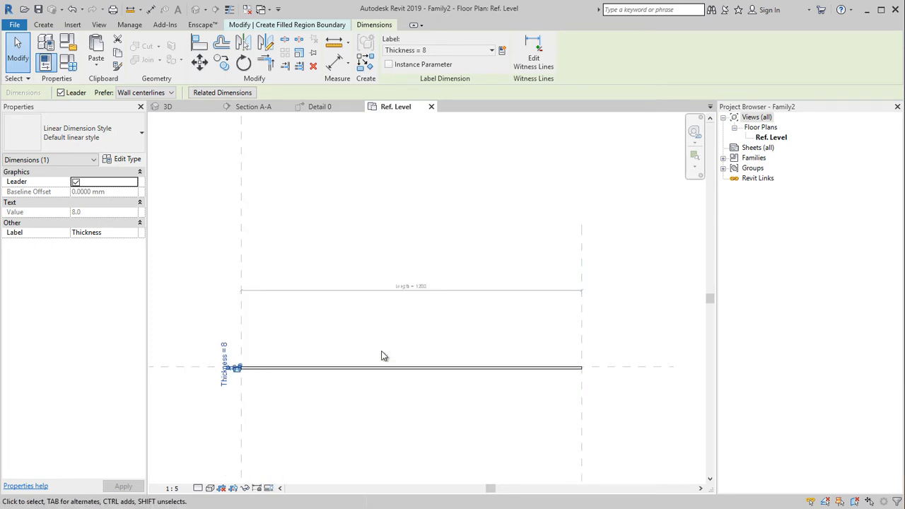
{"action": "left_click", "coordinate": [380, 338]}
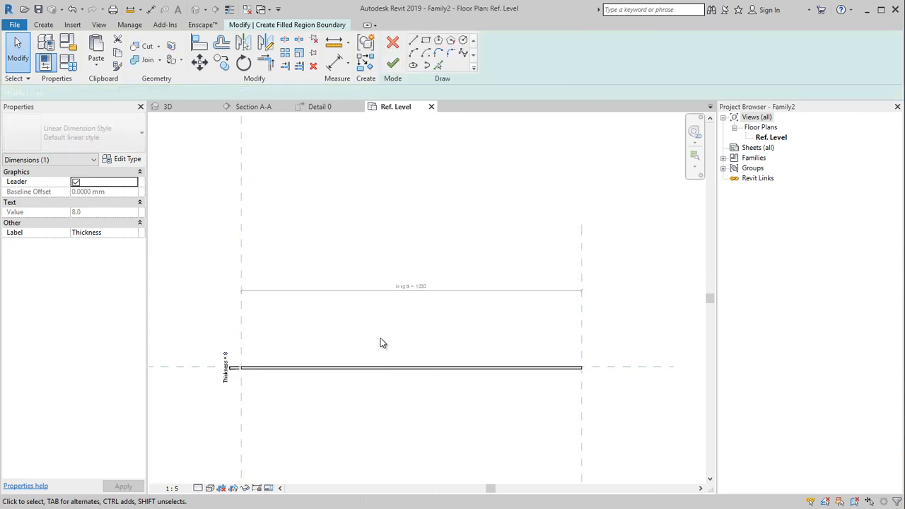
{"action": "left_click", "coordinate": [393, 65]}
{"action": "left_click", "coordinate": [493, 223]}
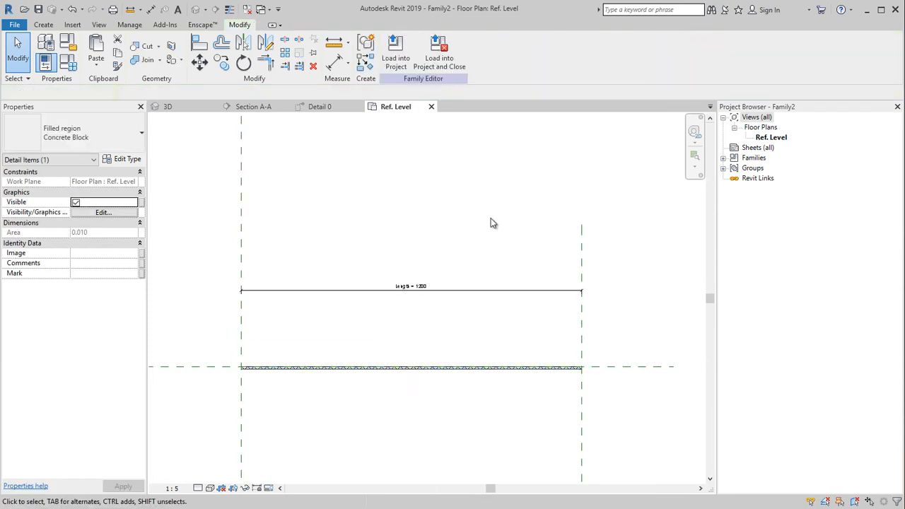
Change the filled region's type to Solid Fill - Black and set the solid fill's colour to white
{"action": "left_click", "coordinate": [446, 369]}
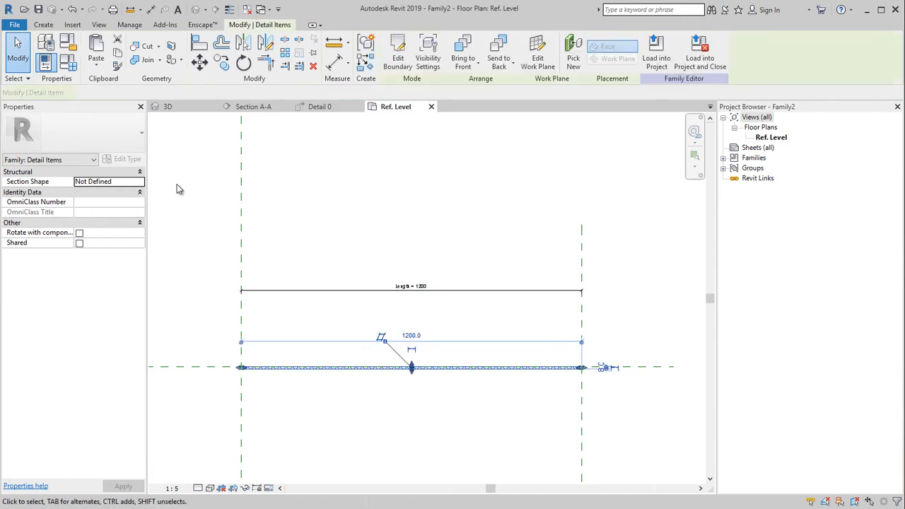
{"action": "left_click", "coordinate": [96, 145]}
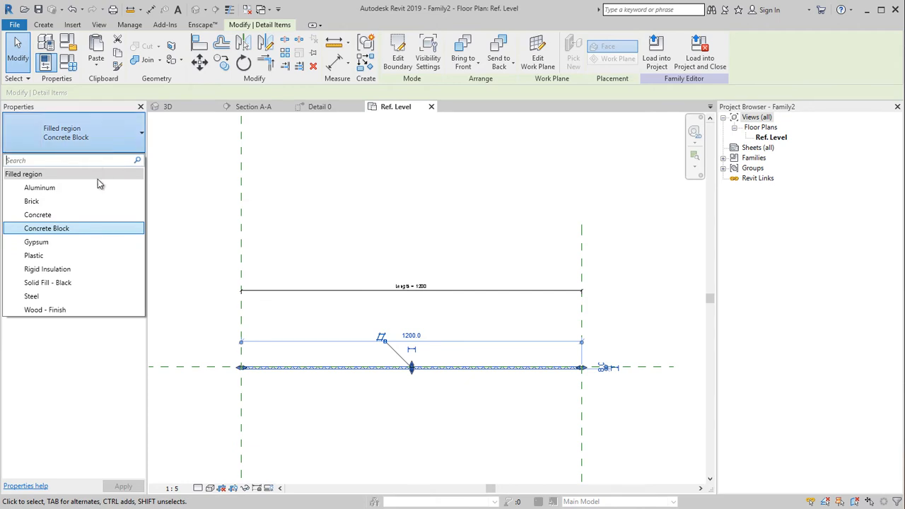
{"action": "left_click", "coordinate": [83, 282]}
{"action": "left_click", "coordinate": [133, 159]}
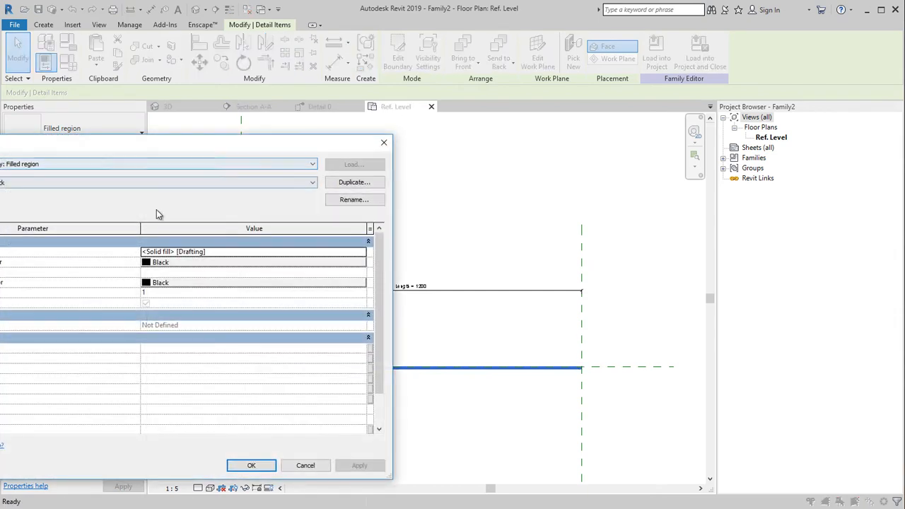
{"action": "left_click", "coordinate": [174, 262]}
{"action": "left_click", "coordinate": [136, 292]}
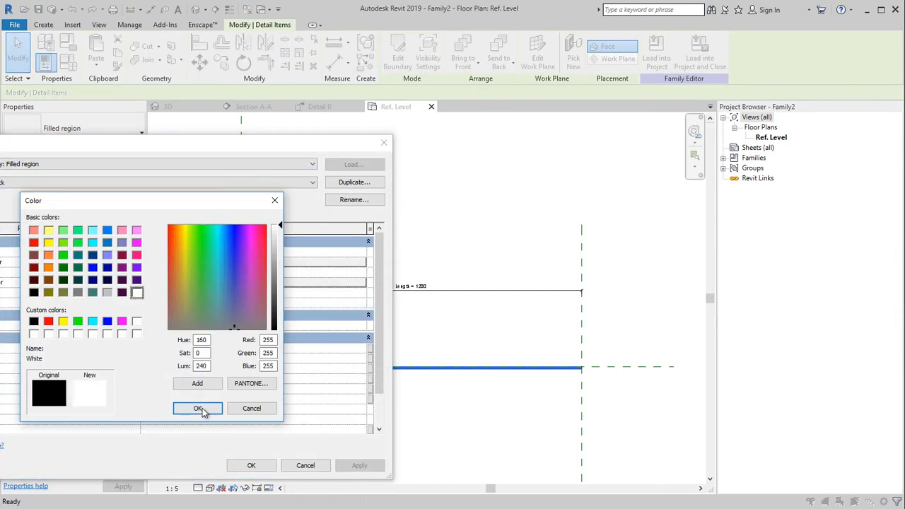
{"action": "left_click", "coordinate": [197, 408]}
Duplicate the filled region type as "Solid Fill - White" and apply it to the region
{"action": "left_click", "coordinate": [354, 181]}
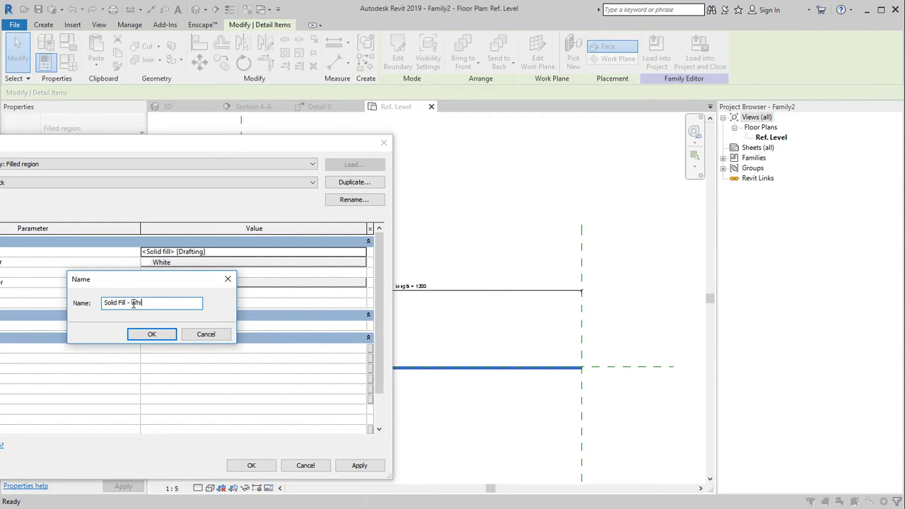
{"action": "left_click", "coordinate": [134, 334]}
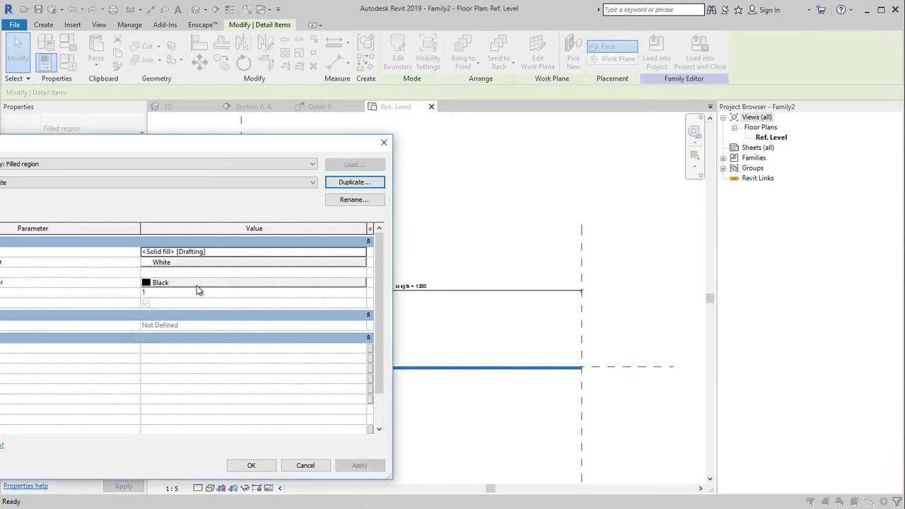
{"action": "left_click", "coordinate": [251, 465]}
{"action": "left_click", "coordinate": [417, 386]}
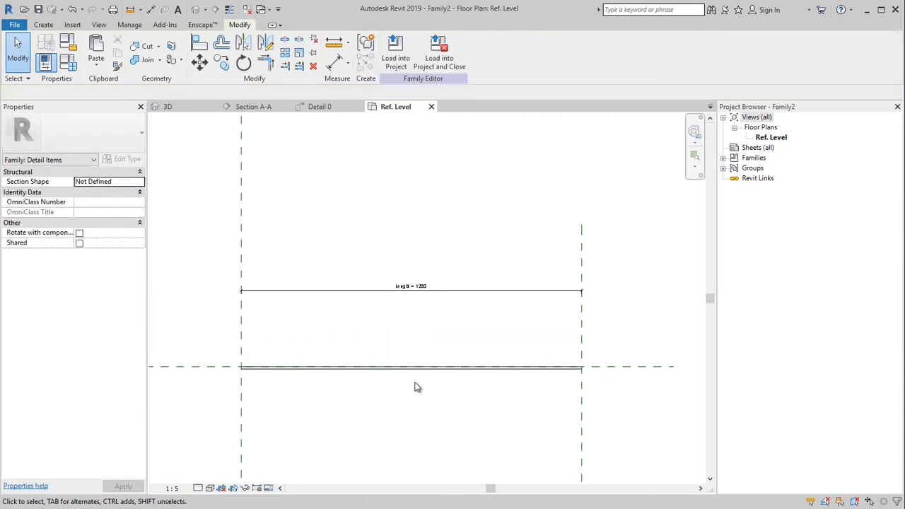
Save the family as "Fibercement panel" in the Progression_test folder
{"action": "scroll", "coordinate": [580, 375], "scroll_direction": "up", "scroll_amount": 3}
{"action": "scroll", "coordinate": [560, 392], "scroll_direction": "down", "scroll_amount": 5}
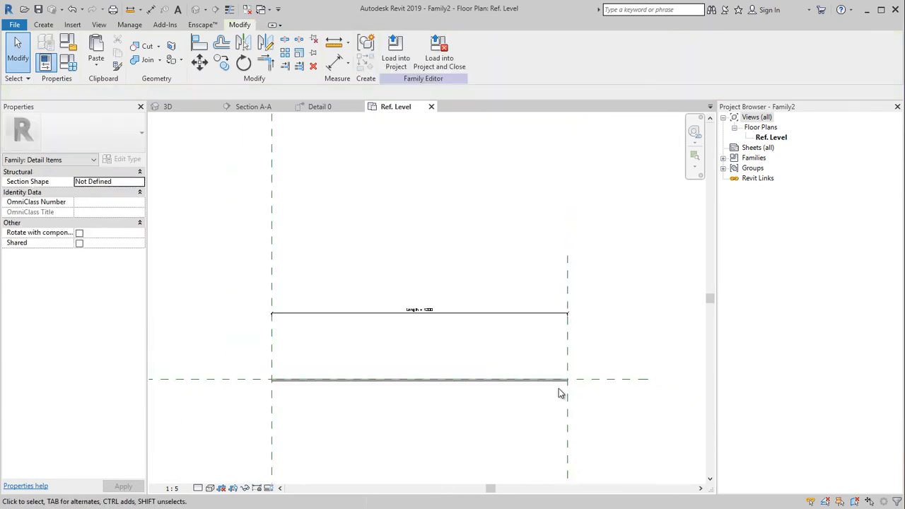
{"action": "left_click", "coordinate": [38, 10]}
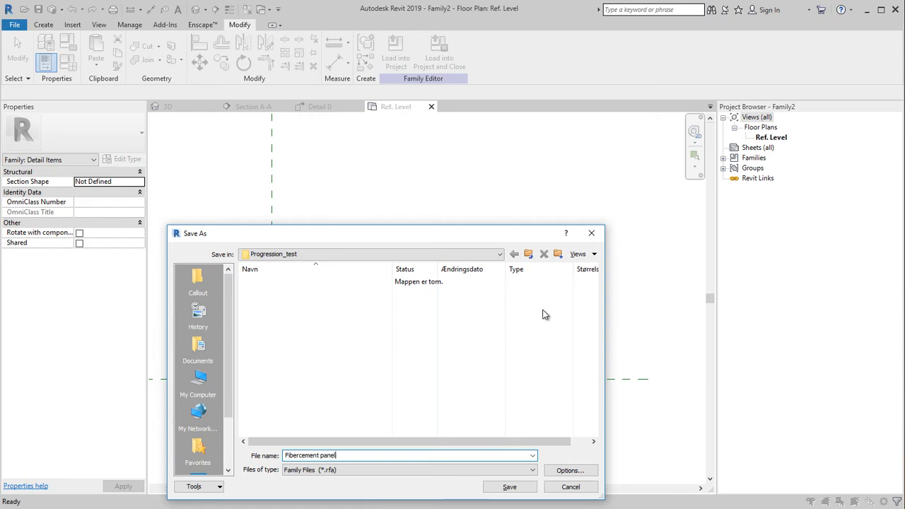
{"action": "left_click", "coordinate": [500, 488]}
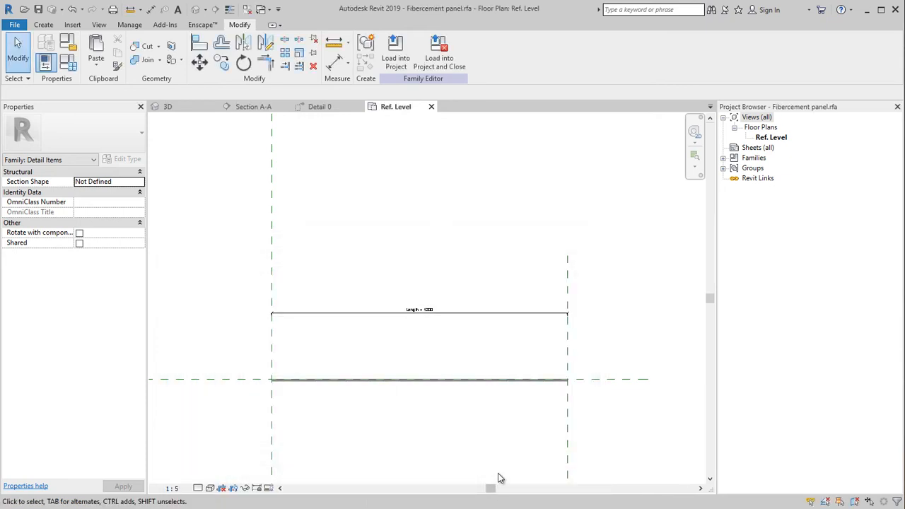
Move the Right reference plane inward to a Length of 1120 mm, and load the family into the project, saving and closing it
{"action": "left_click", "coordinate": [568, 439]}
{"action": "left_click_drag", "start_coordinate": [568, 439], "coordinate": [548, 436]}
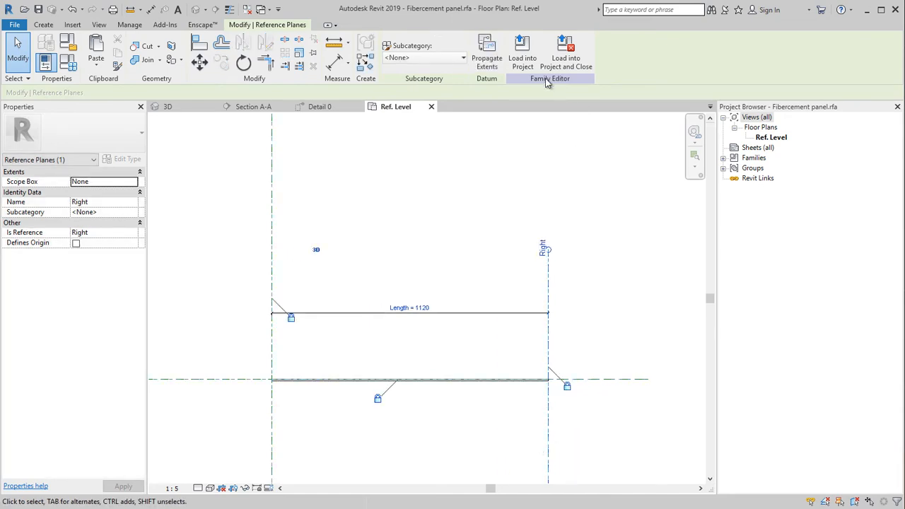
{"action": "left_click", "coordinate": [566, 57]}
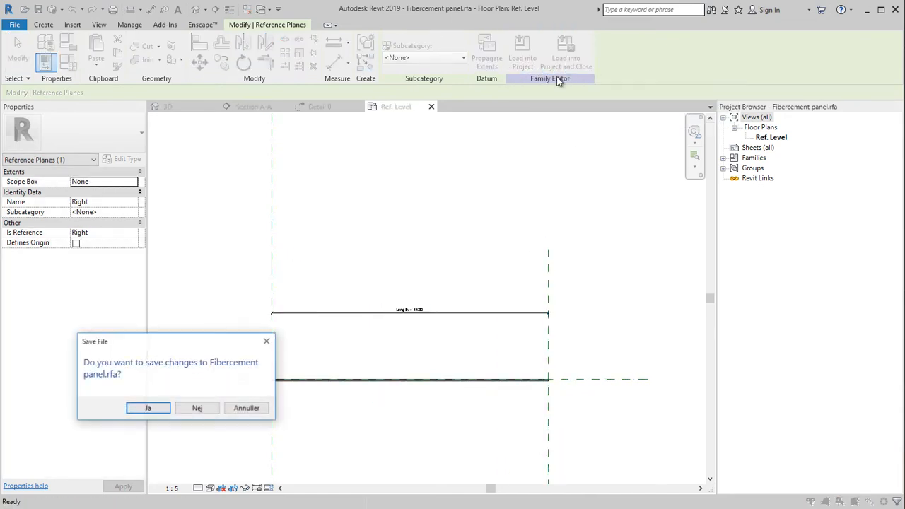
{"action": "left_click", "coordinate": [150, 408]}
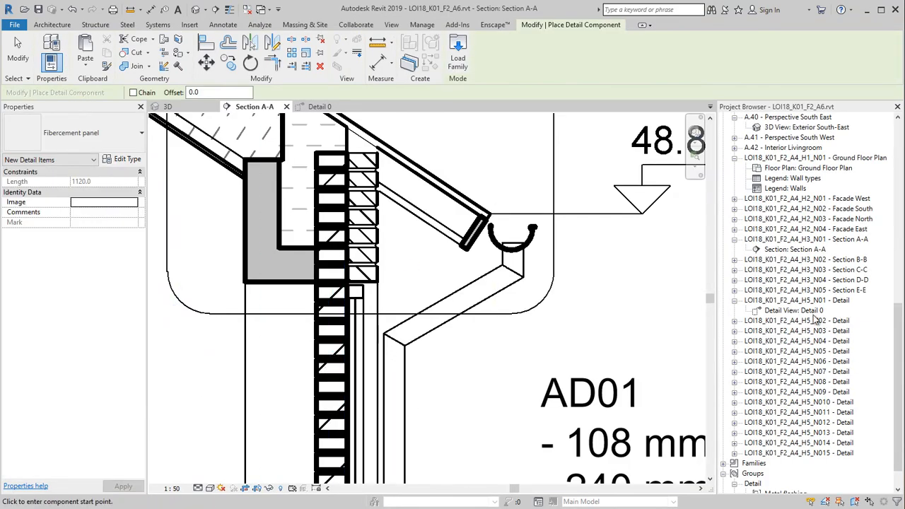
In the Detail 0 view, place a Fibercement panel about 140 mm long along the outer faces of the packing at the rafter end
{"action": "double_click", "coordinate": [799, 312]}
{"action": "scroll", "coordinate": [404, 391], "scroll_direction": "up", "scroll_amount": 3}
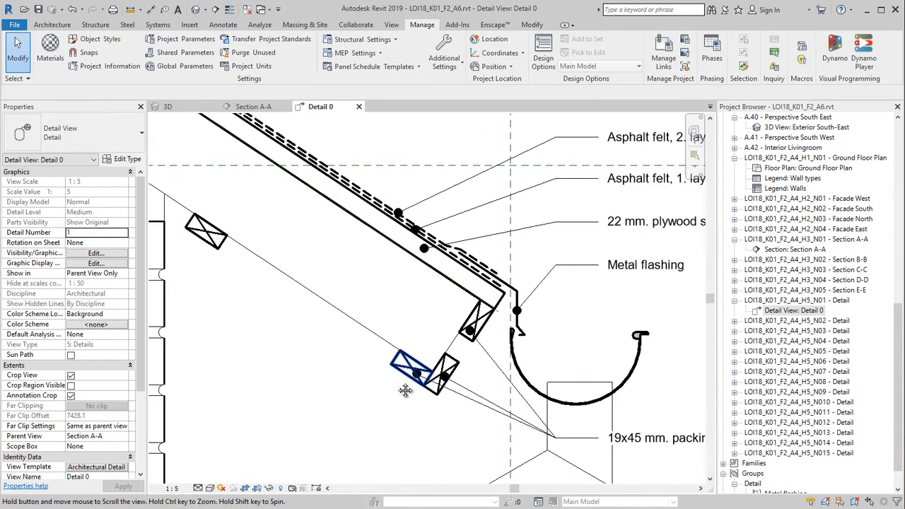
{"action": "scroll", "coordinate": [405, 391], "scroll_direction": "up", "scroll_amount": 2}
{"action": "middle_click_drag", "start_coordinate": [404, 391], "coordinate": [300, 391]}
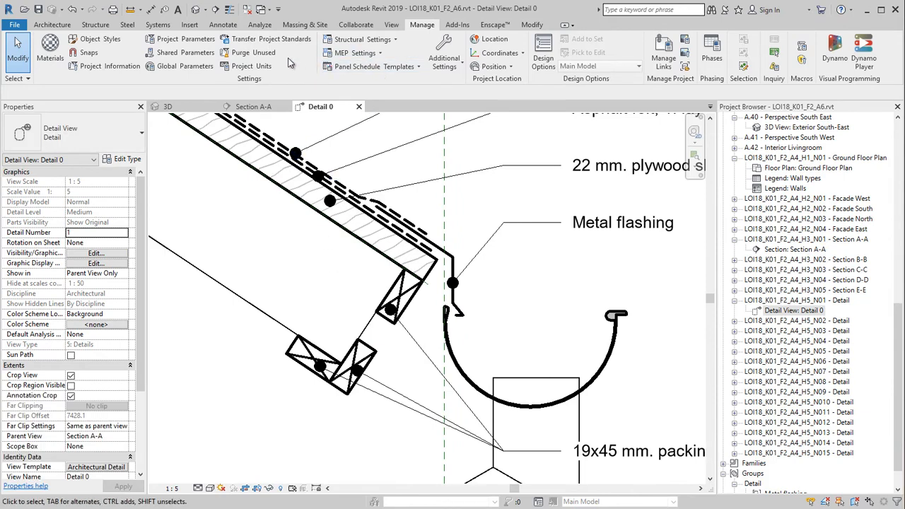
{"action": "left_click", "coordinate": [223, 24]}
{"action": "left_click", "coordinate": [241, 58]}
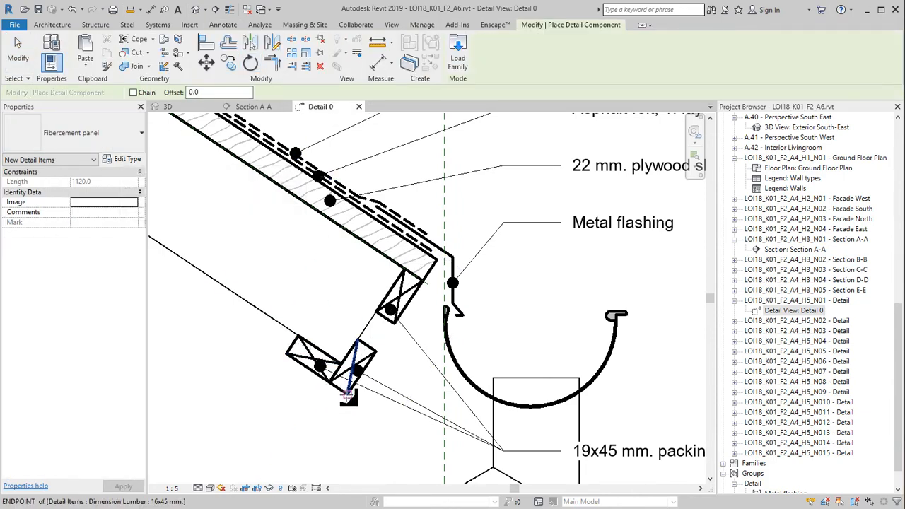
{"action": "left_click", "coordinate": [348, 395]}
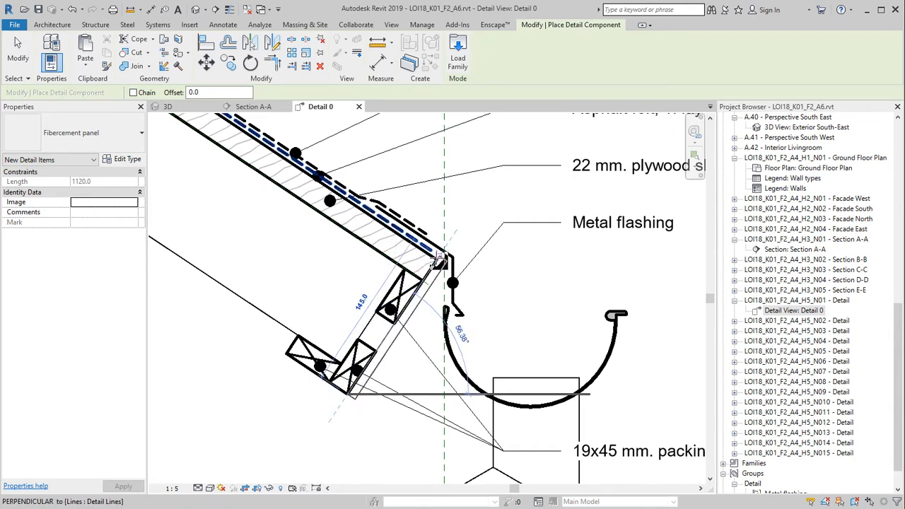
{"action": "left_click", "coordinate": [438, 246]}
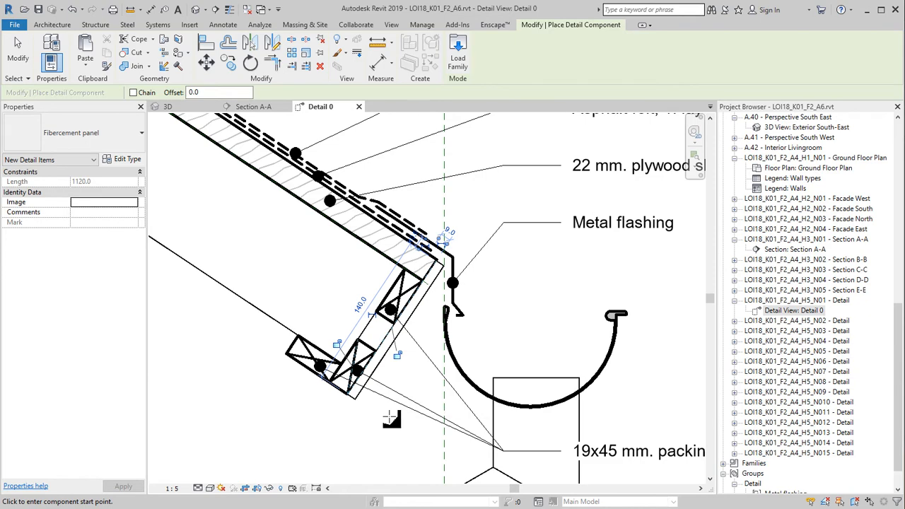
{"action": "key", "text": "Escape"}
{"action": "key", "text": "Escape"}
Place a second Fibercement panel about 347 mm long along the underside of the packing, flipped to the outer side, ending at the first panel
{"action": "scroll", "coordinate": [351, 413], "scroll_direction": "down", "scroll_amount": 3}
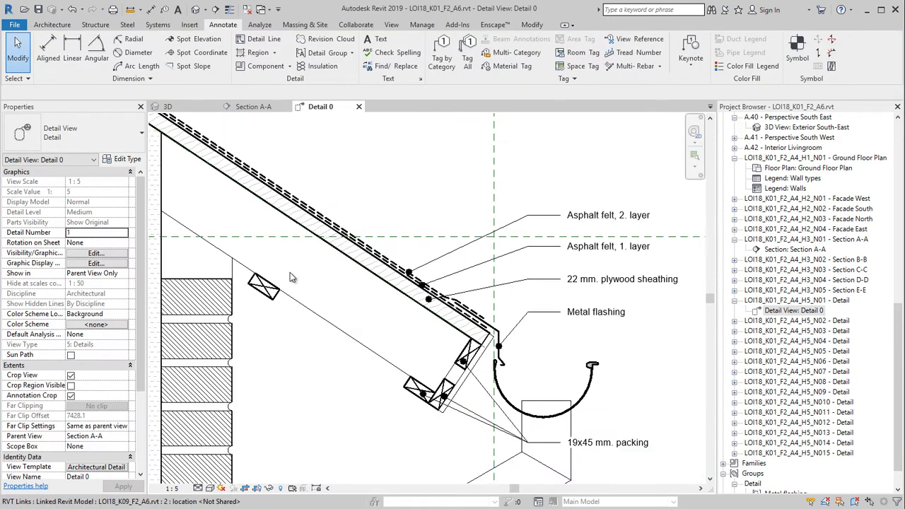
{"action": "left_click", "coordinate": [275, 67]}
{"action": "left_click", "coordinate": [249, 284]}
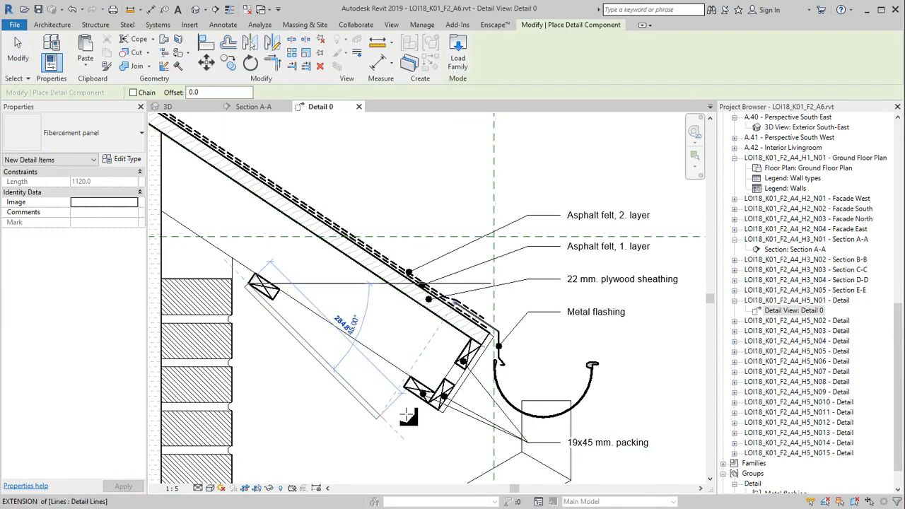
{"action": "scroll", "coordinate": [408, 416], "scroll_direction": "up", "scroll_amount": 5}
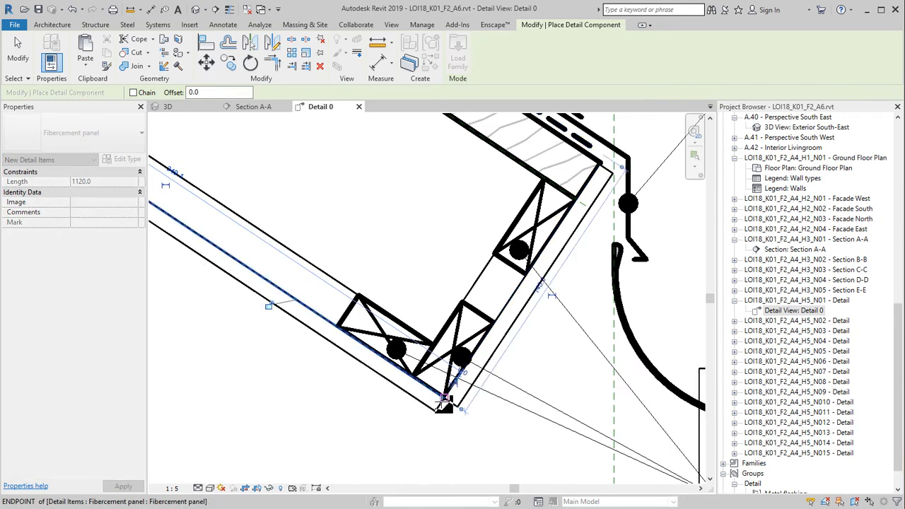
{"action": "key", "text": "space"}
{"action": "left_click", "coordinate": [443, 421]}
{"action": "key", "text": "Escape"}
{"action": "key", "text": "Escape"}
Extend the rafter-end panel's lower end past the soffit panel's edge and check the corner between the two panels
{"action": "left_click", "coordinate": [451, 412]}
{"action": "scroll", "coordinate": [439, 398], "scroll_direction": "up", "scroll_amount": 3}
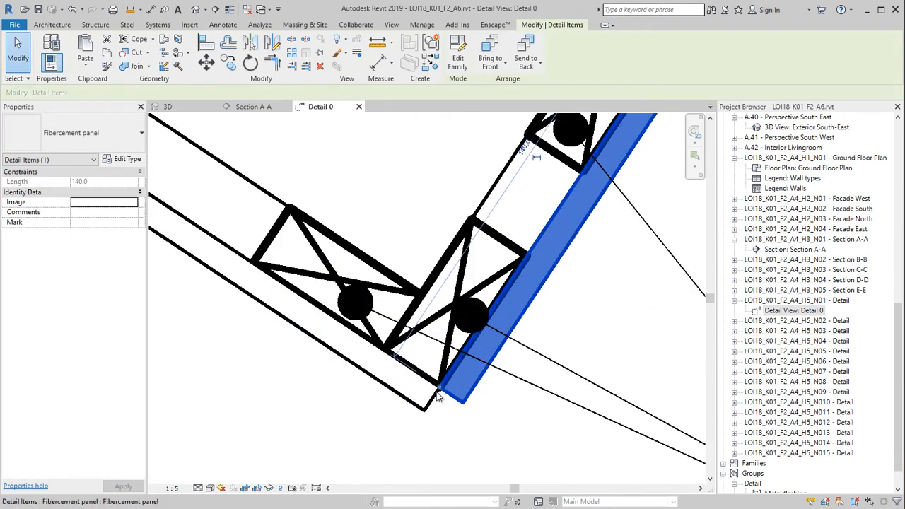
{"action": "left_click_drag", "start_coordinate": [438, 397], "coordinate": [417, 429]}
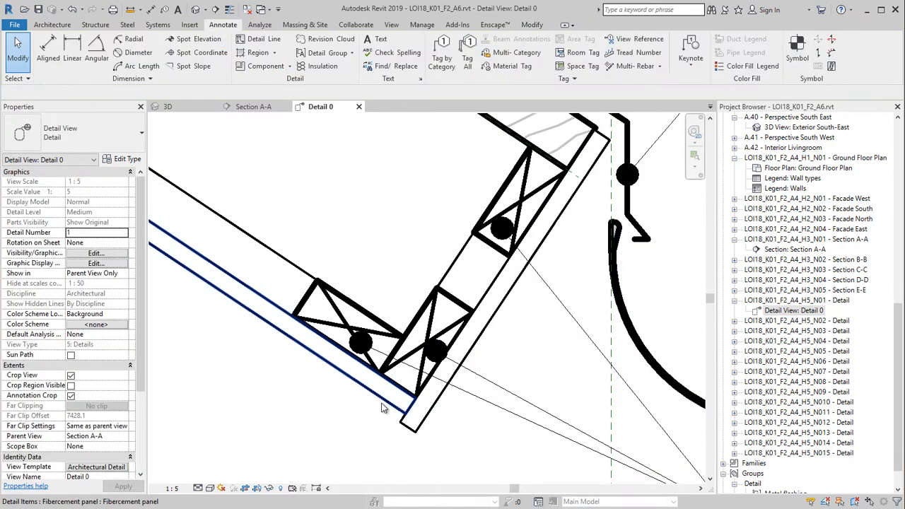
{"action": "left_click", "coordinate": [411, 407]}
{"action": "scroll", "coordinate": [424, 412], "scroll_direction": "up", "scroll_amount": 3}
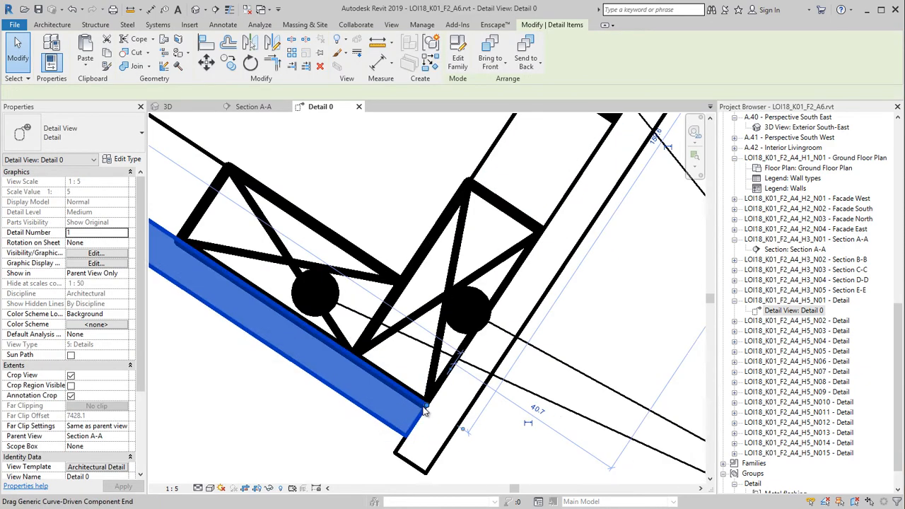
{"action": "left_click", "coordinate": [324, 418]}
{"action": "scroll", "coordinate": [398, 414], "scroll_direction": "down", "scroll_amount": 4}
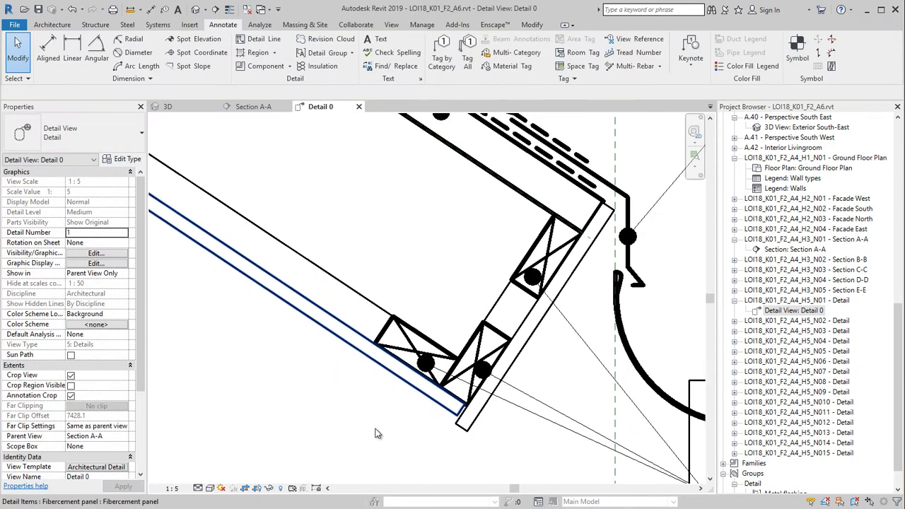
Extend the soffit panel's upper end towards the brick wall to a length of 360 mm
{"action": "scroll", "coordinate": [375, 433], "scroll_direction": "down", "scroll_amount": 3}
{"action": "scroll", "coordinate": [212, 283], "scroll_direction": "up", "scroll_amount": 4}
{"action": "left_click", "coordinate": [202, 267]}
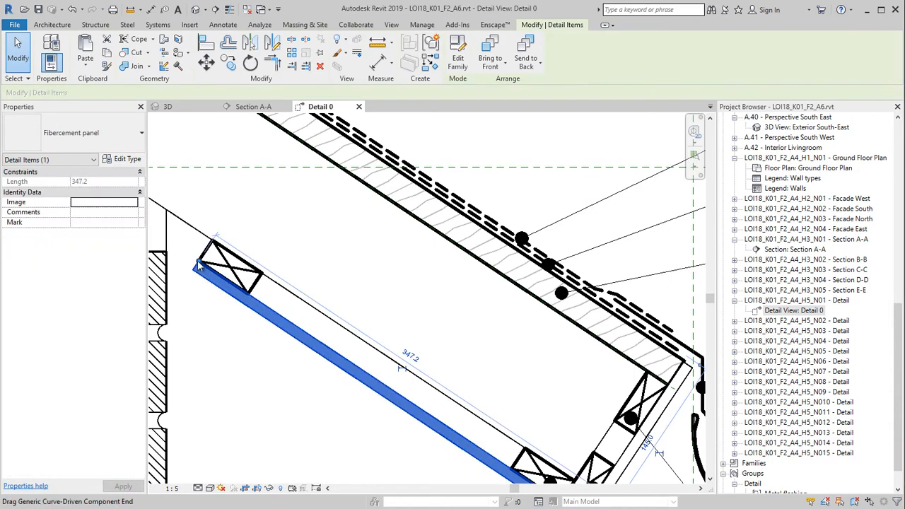
{"action": "left_click_drag", "start_coordinate": [199, 265], "coordinate": [187, 253]}
{"action": "scroll", "coordinate": [233, 262], "scroll_direction": "down", "scroll_amount": 3}
{"action": "middle_click_drag", "start_coordinate": [242, 231], "coordinate": [239, 264]}
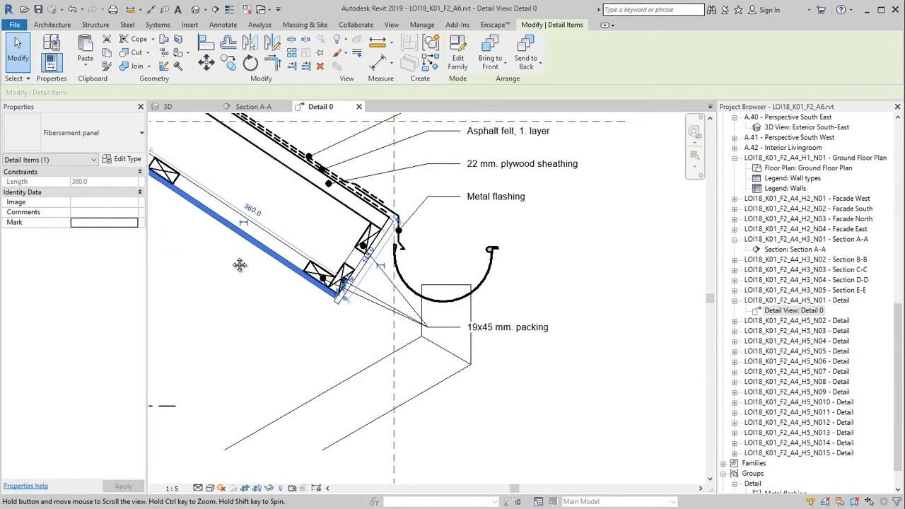
{"action": "scroll", "coordinate": [239, 265], "scroll_direction": "down", "scroll_amount": 2}
{"action": "left_click", "coordinate": [262, 293]}
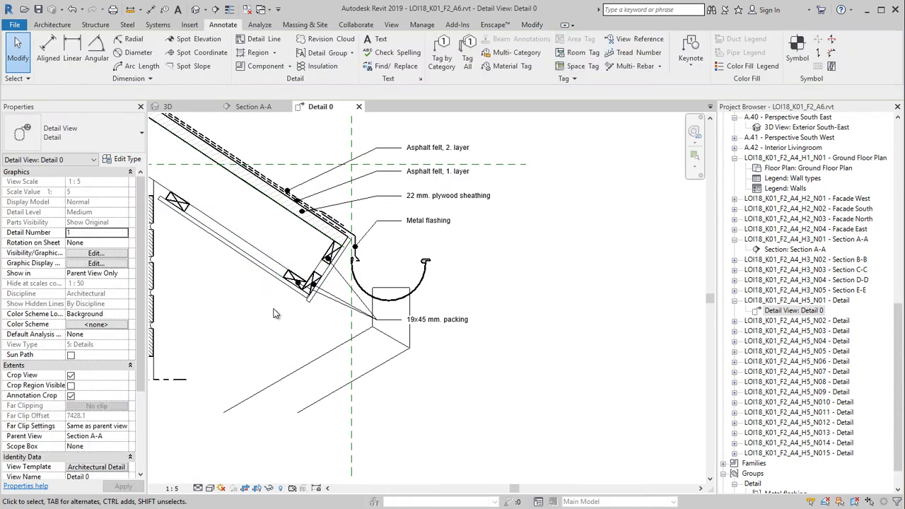
Open the recently used family DPM (dampspærre).rfa
{"action": "mouse_move", "coordinate": [274, 309]}
{"action": "middle_mouse_down"}
{"action": "mouse_move", "coordinate": [371, 326]}
{"action": "mouse_move", "coordinate": [333, 342]}
{"action": "mouse_move", "coordinate": [423, 385]}
{"action": "middle_mouse_up"}
{"action": "scroll", "coordinate": [385, 359], "scroll_direction": "down", "scroll_amount": 4}
{"action": "middle_click_drag", "start_coordinate": [316, 366], "coordinate": [345, 387]}
{"action": "scroll", "coordinate": [277, 315], "scroll_direction": "up", "scroll_amount": 6}
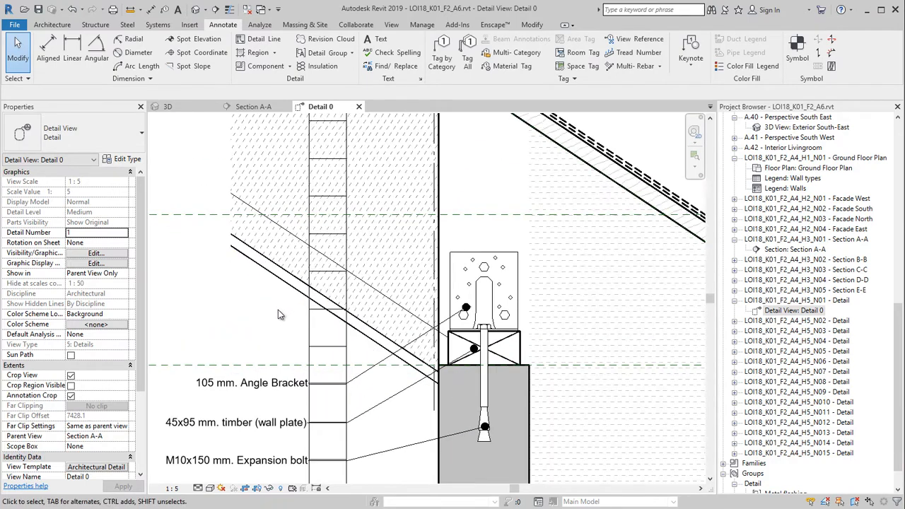
{"action": "middle_click_drag", "start_coordinate": [278, 310], "coordinate": [269, 320]}
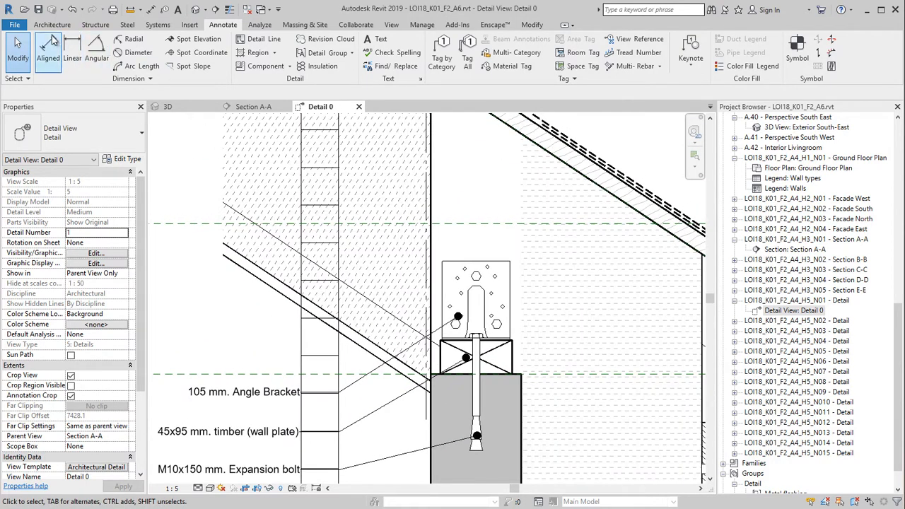
{"action": "left_click", "coordinate": [18, 26]}
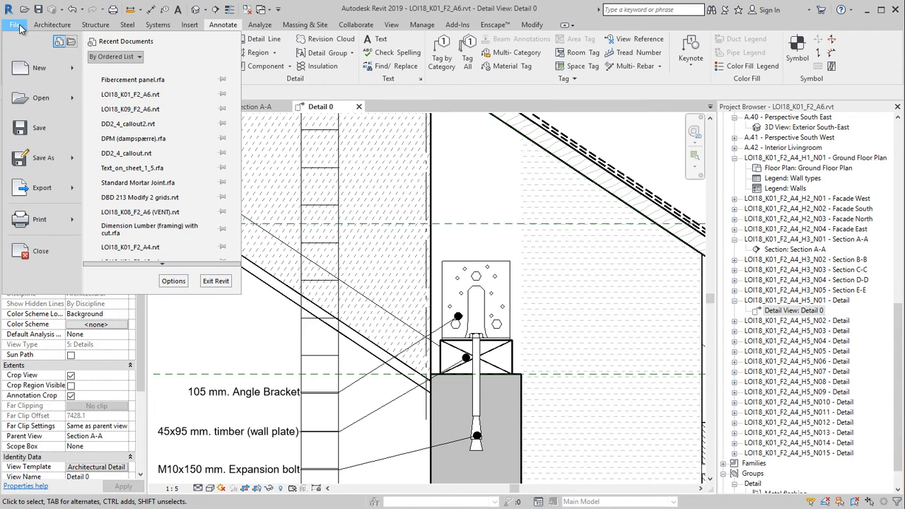
{"action": "left_click", "coordinate": [133, 139]}
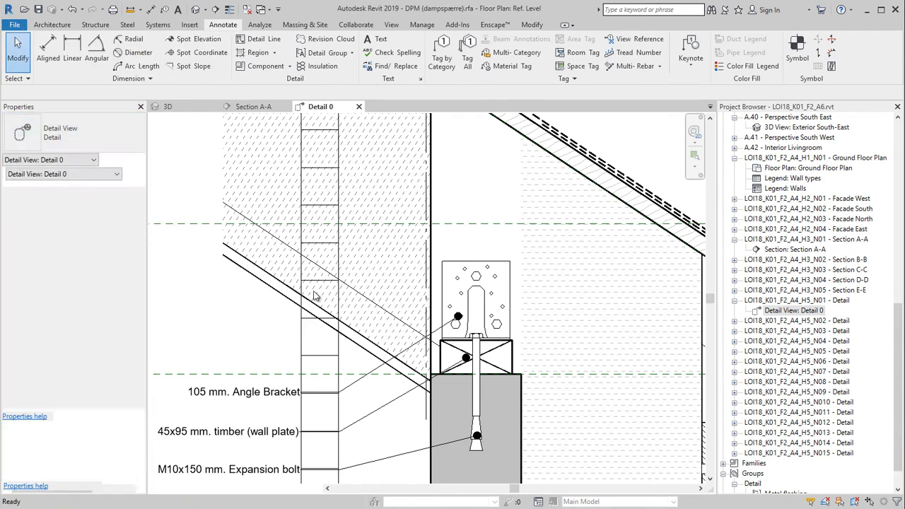
Set the projection line weight of the DPM subcategory to 5 in the family's object styles
{"action": "scroll", "coordinate": [497, 317], "scroll_direction": "up", "scroll_amount": 3}
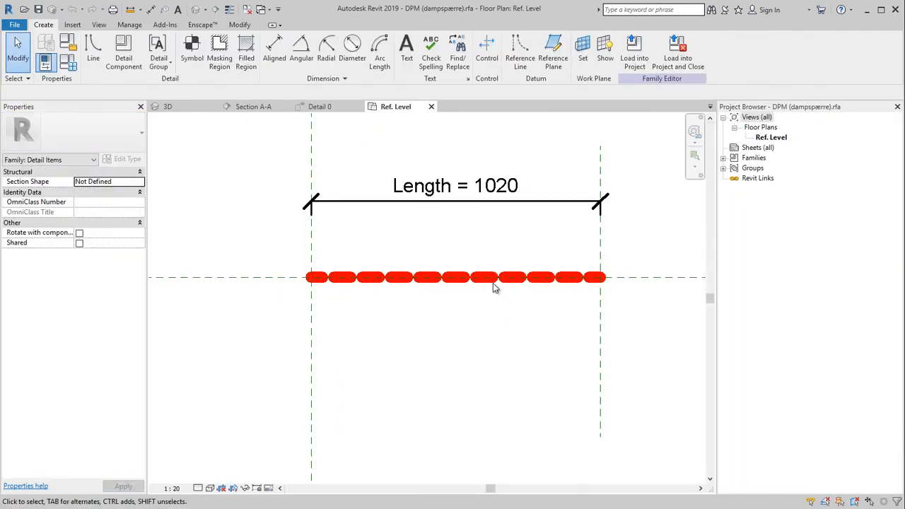
{"action": "left_click", "coordinate": [495, 285]}
{"action": "left_click", "coordinate": [332, 173]}
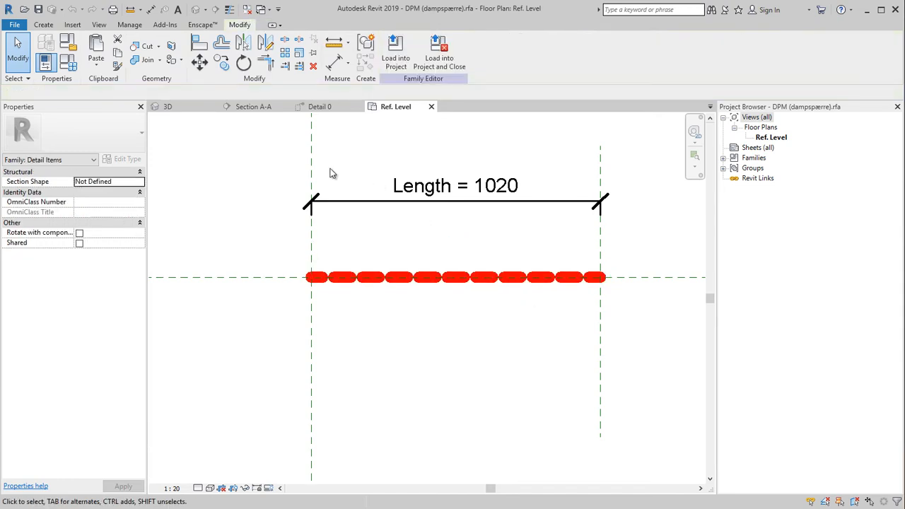
{"action": "left_click", "coordinate": [130, 25]}
{"action": "left_click", "coordinate": [78, 51]}
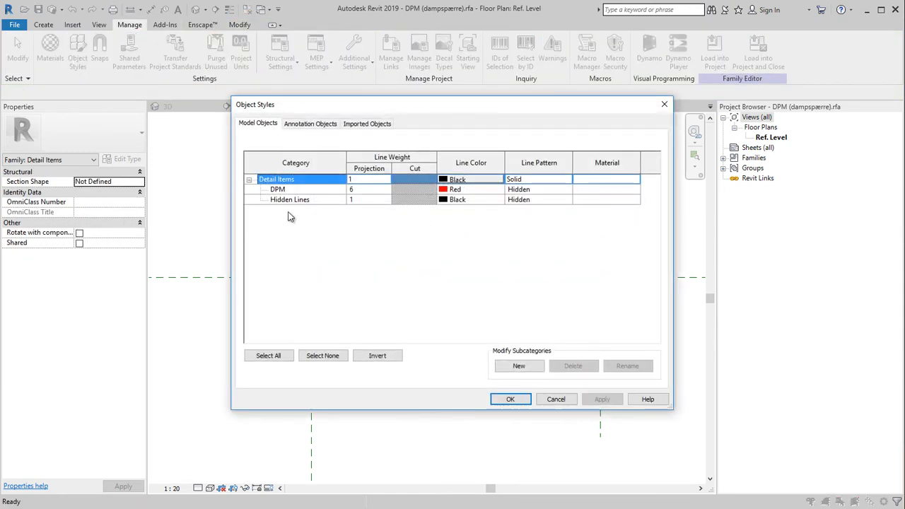
{"action": "left_click", "coordinate": [359, 193]}
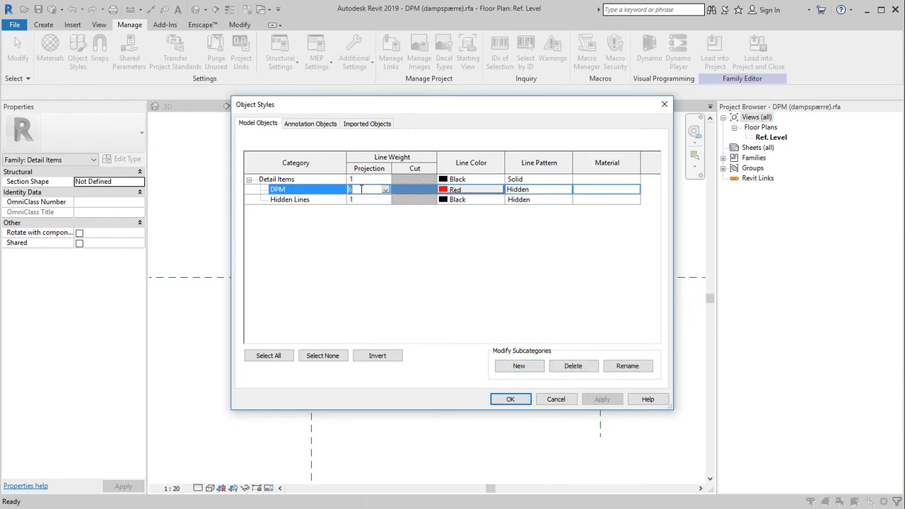
{"action": "type", "text": "5"}
{"action": "key", "text": "Return"}
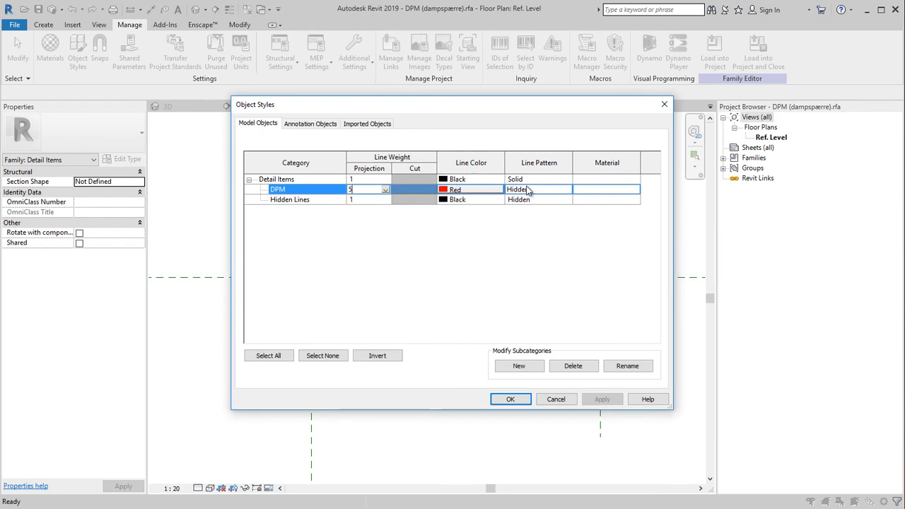
{"action": "left_click", "coordinate": [511, 400]}
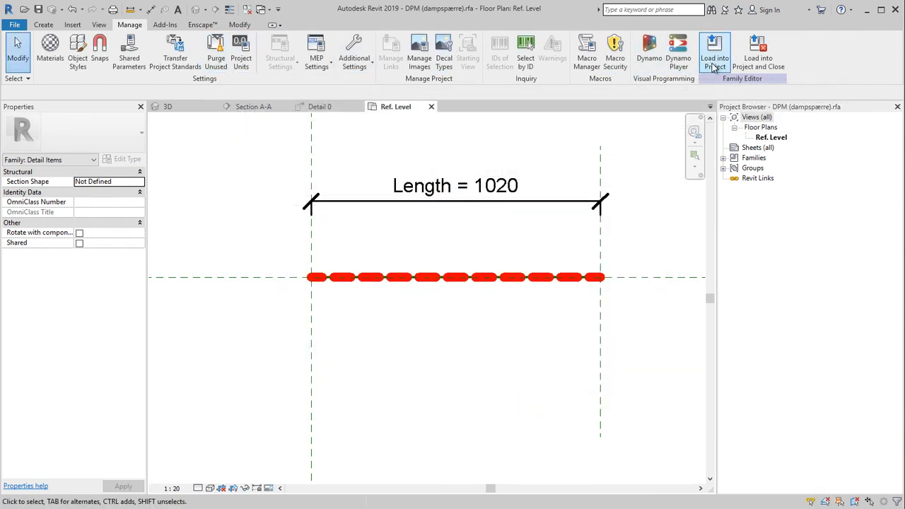
Load the DPM family into the project and close it with its changes saved, then return to the Detail 0 view
{"action": "left_click", "coordinate": [754, 59]}
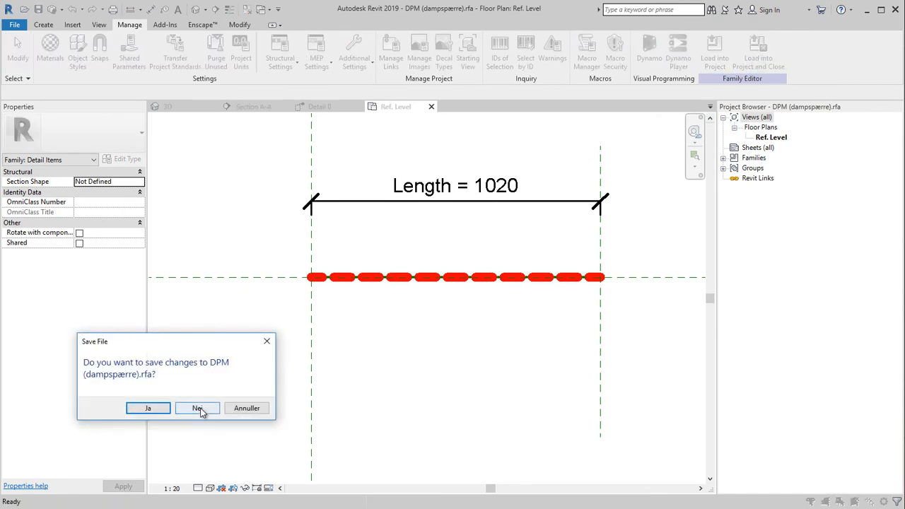
{"action": "left_click", "coordinate": [162, 409]}
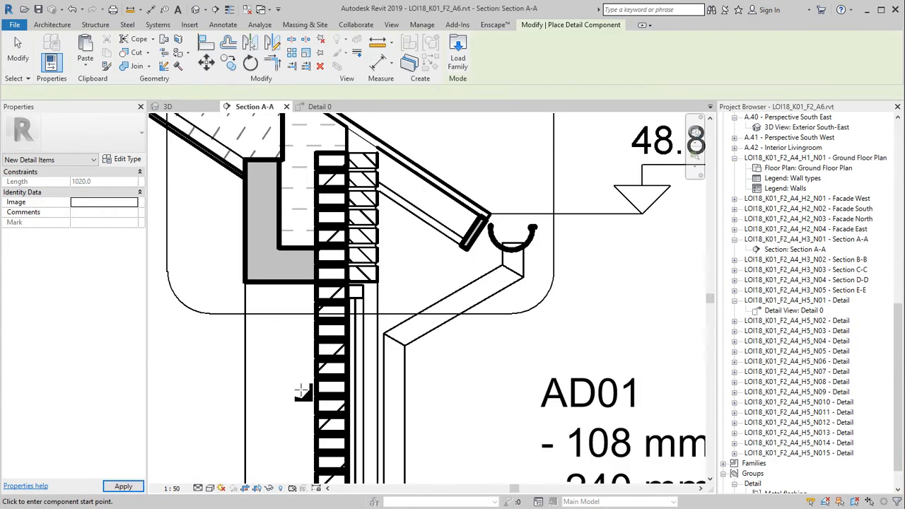
{"action": "double_click", "coordinate": [816, 311]}
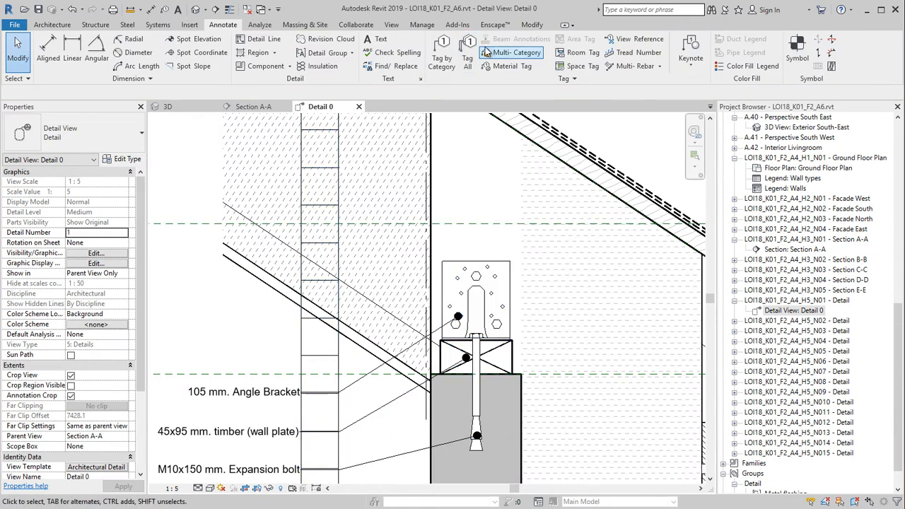
Place chained DPM 0,2 mm. lines up the wall edge to the wall plate's top level and about 355 mm along the sloping ceiling line
{"action": "left_click", "coordinate": [264, 66]}
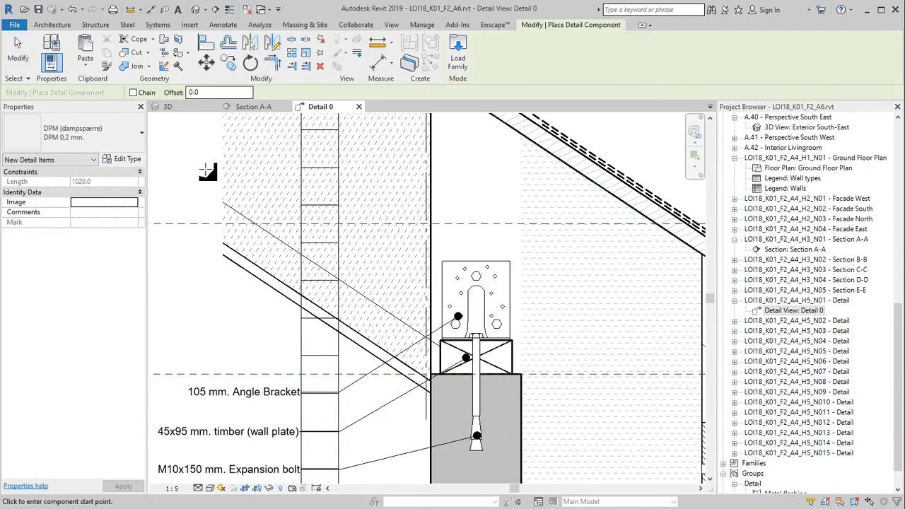
{"action": "left_click", "coordinate": [105, 136]}
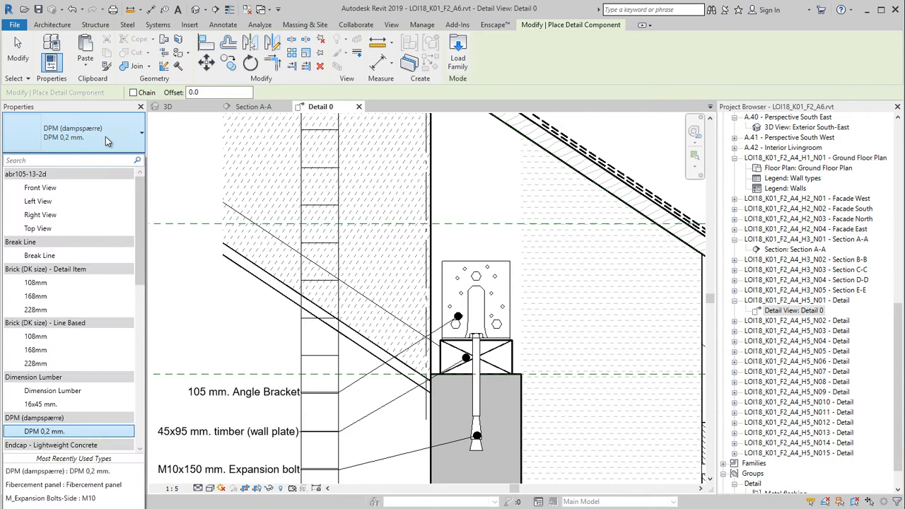
{"action": "left_click", "coordinate": [49, 433]}
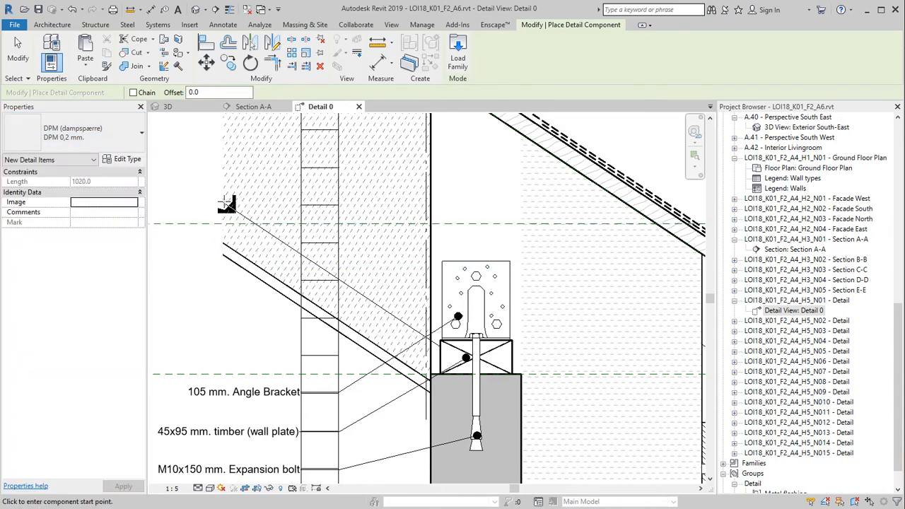
{"action": "left_click", "coordinate": [193, 234]}
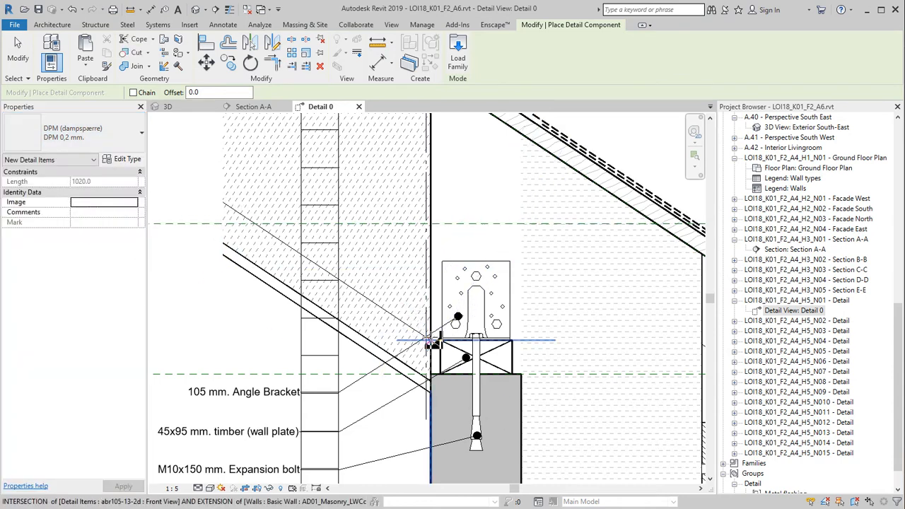
{"action": "scroll", "coordinate": [438, 397], "scroll_direction": "up", "scroll_amount": 2}
{"action": "left_click", "coordinate": [425, 390]}
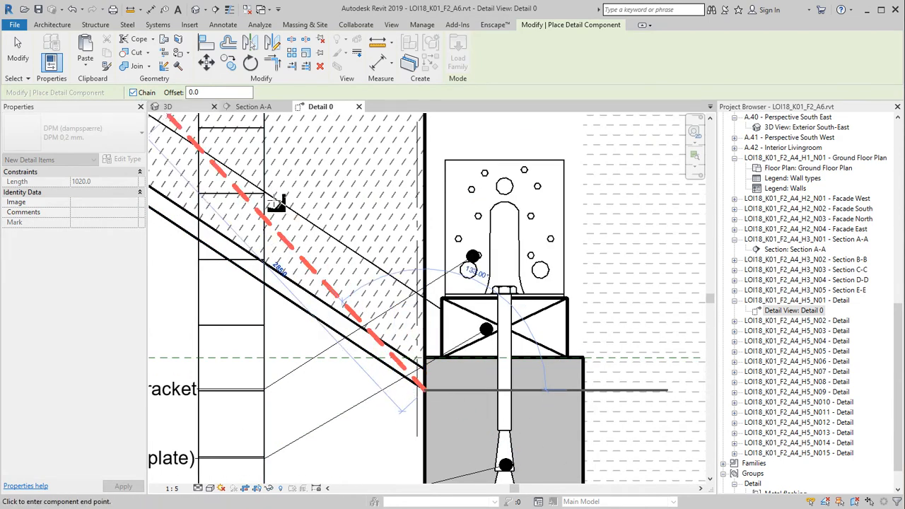
{"action": "left_click", "coordinate": [426, 297]}
{"action": "scroll", "coordinate": [469, 283], "scroll_direction": "down", "scroll_amount": 2}
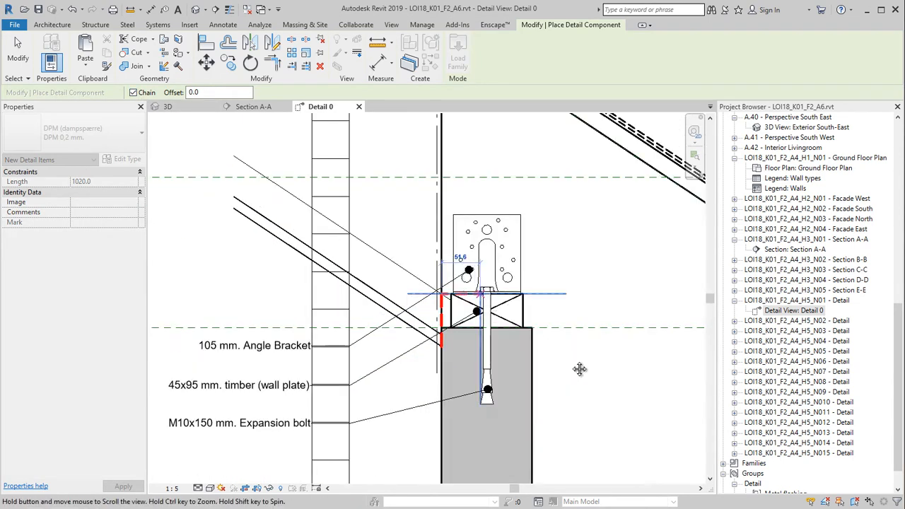
{"action": "middle_click_drag", "start_coordinate": [580, 370], "coordinate": [687, 449]}
{"action": "left_click", "coordinate": [341, 234]}
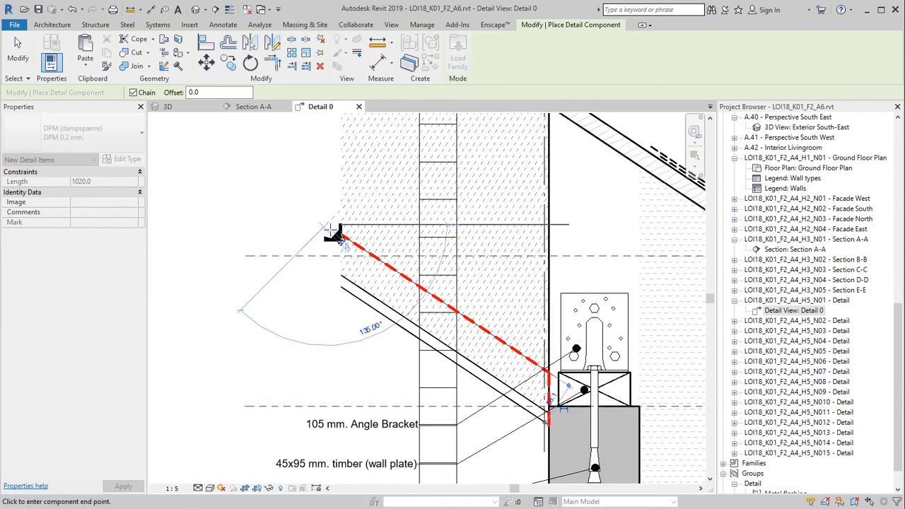
{"action": "key", "text": "Escape"}
{"action": "key", "text": "Escape"}
Duplicate the 16x45 mm. Dimension Lumber detail component type as 45x45 mm. and set its 16 mm dimension to 45
{"action": "scroll", "coordinate": [580, 411], "scroll_direction": "up", "scroll_amount": 2}
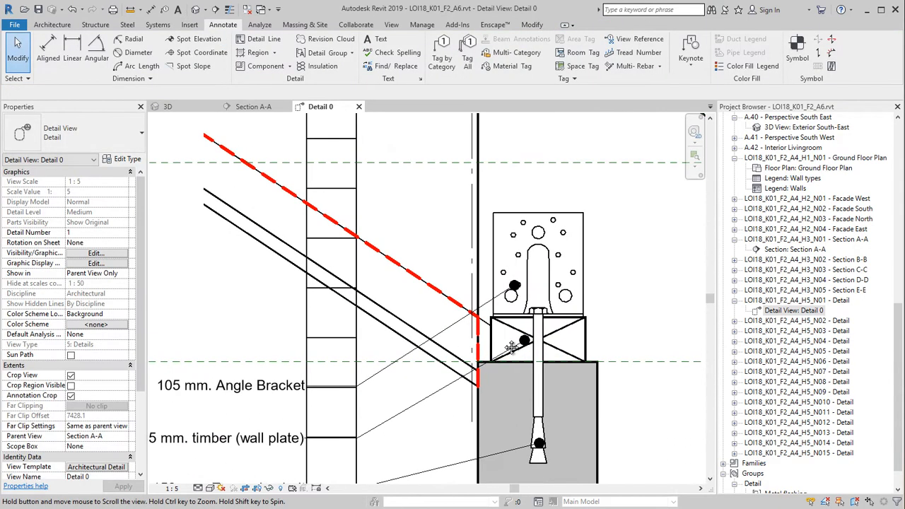
{"action": "left_click", "coordinate": [290, 67]}
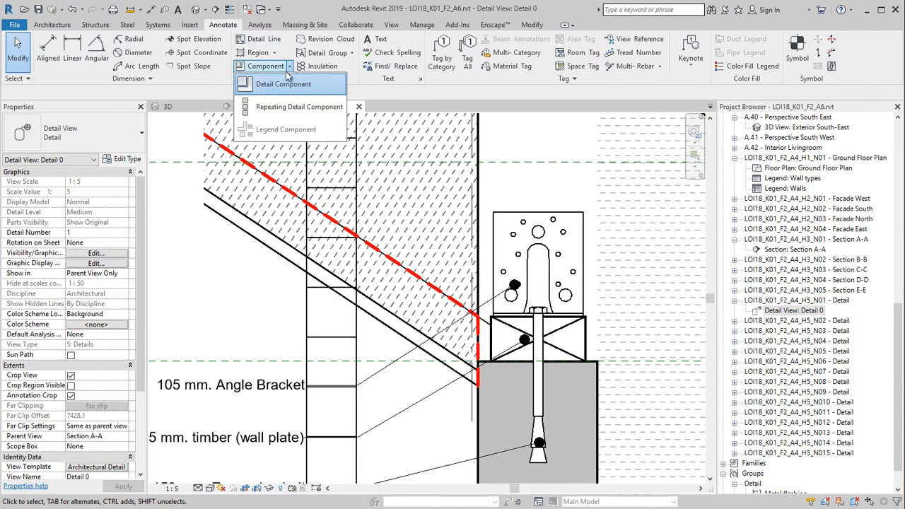
{"action": "left_click", "coordinate": [287, 89]}
{"action": "left_click", "coordinate": [99, 131]}
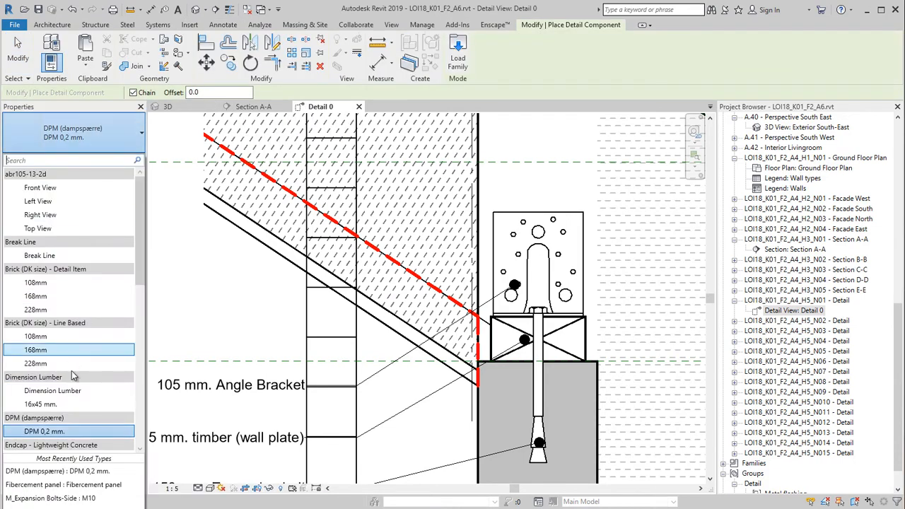
{"action": "left_click", "coordinate": [65, 404]}
{"action": "left_click", "coordinate": [121, 159]}
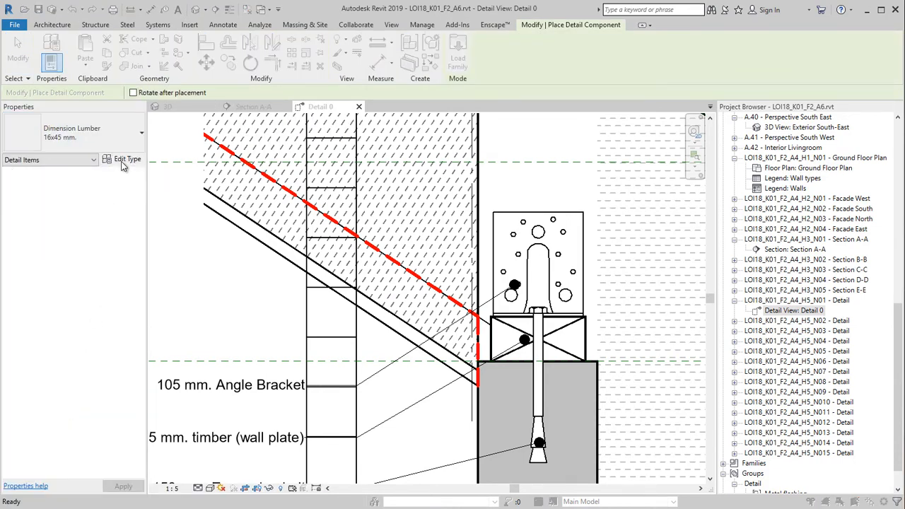
{"action": "left_click", "coordinate": [354, 182]}
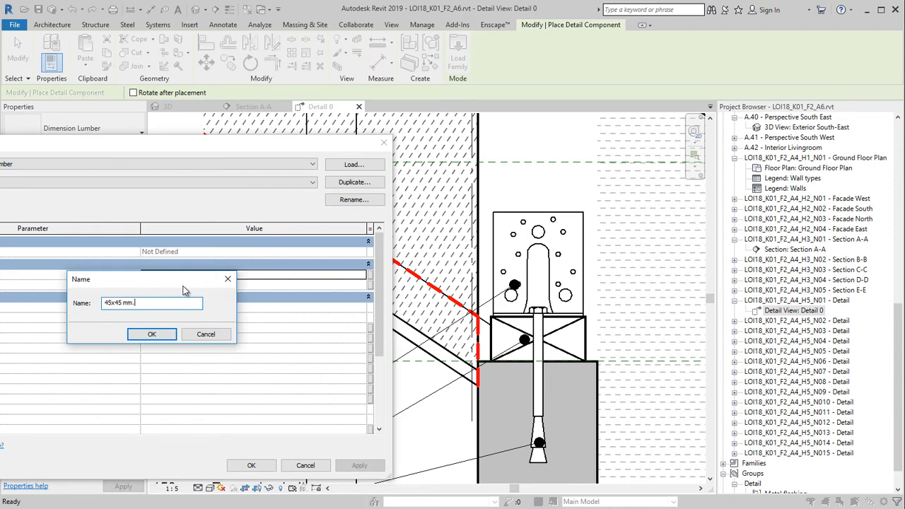
{"action": "key", "text": "Return"}
{"action": "left_click", "coordinate": [176, 275]}
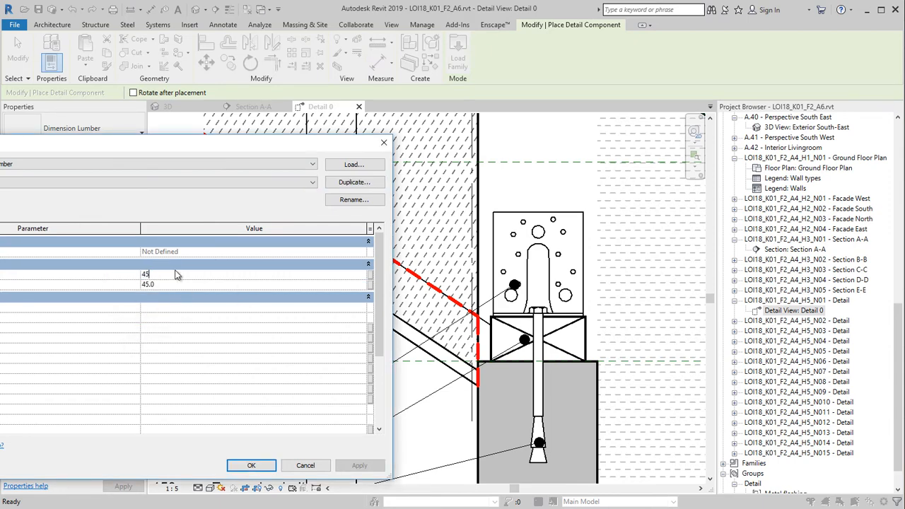
{"action": "left_click", "coordinate": [251, 466]}
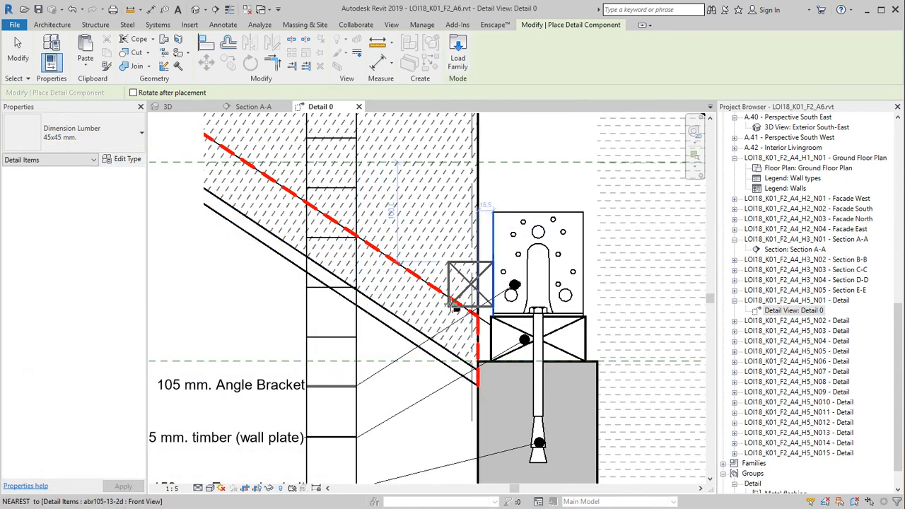
Place the 45x45 mm. lumber rotated to the ceiling slope, with its upper corner at the bend of the DPM line
{"action": "key", "text": "space"}
{"action": "key", "text": "space"}
{"action": "key", "text": "space"}
{"action": "key", "text": "space"}
{"action": "key", "text": "space"}
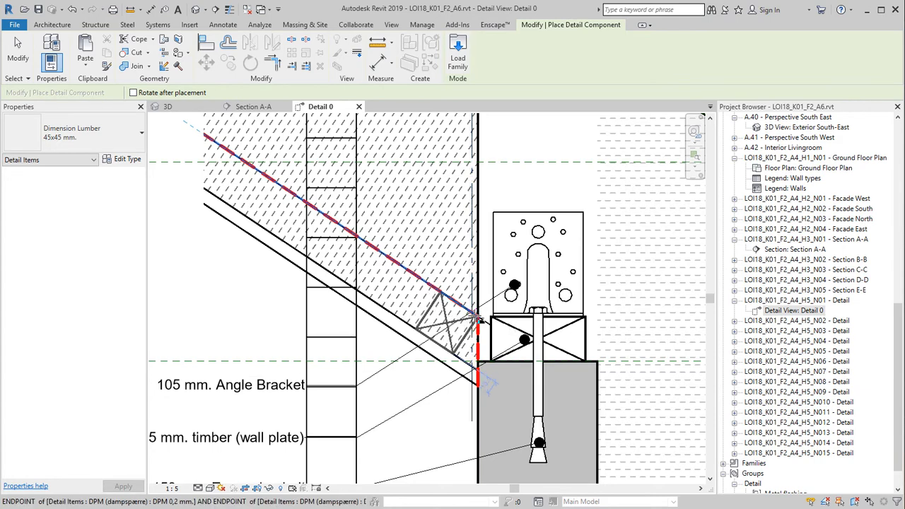
{"action": "left_click", "coordinate": [478, 319]}
{"action": "key", "text": "Escape"}
{"action": "key", "text": "Escape"}
{"action": "scroll", "coordinate": [442, 386], "scroll_direction": "down", "scroll_amount": 1}
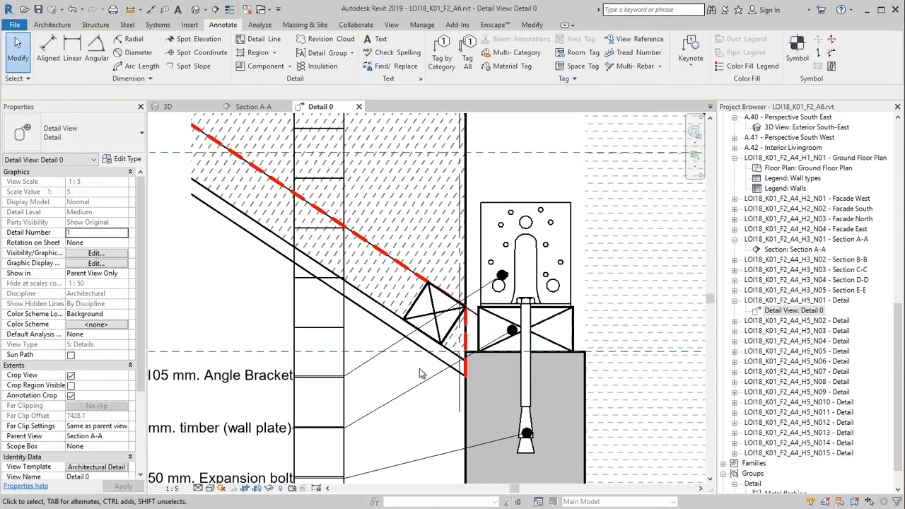
{"action": "scroll", "coordinate": [442, 386], "scroll_direction": "down", "scroll_amount": 2}
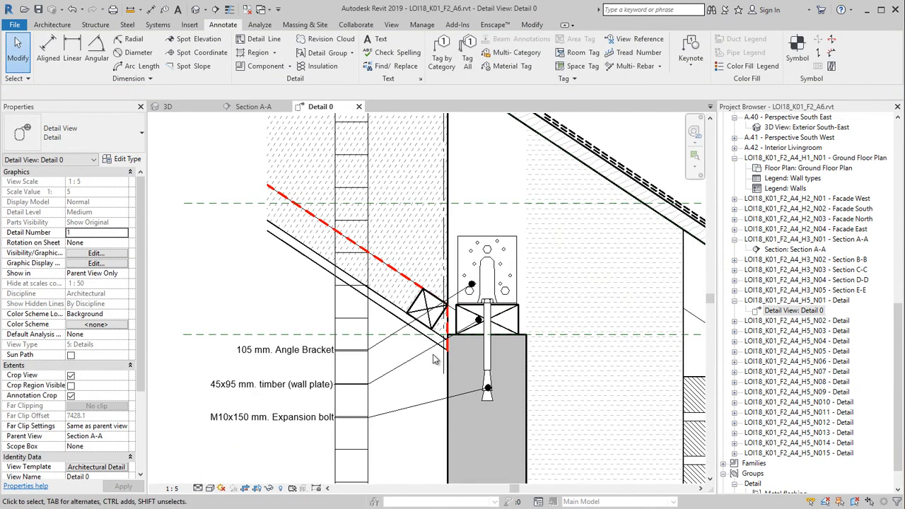
Tag the sloping DPM line with a tag similar to the angle bracket's, placing its text above the angle bracket label
{"action": "left_click", "coordinate": [386, 339]}
{"action": "right_click", "coordinate": [386, 340]}
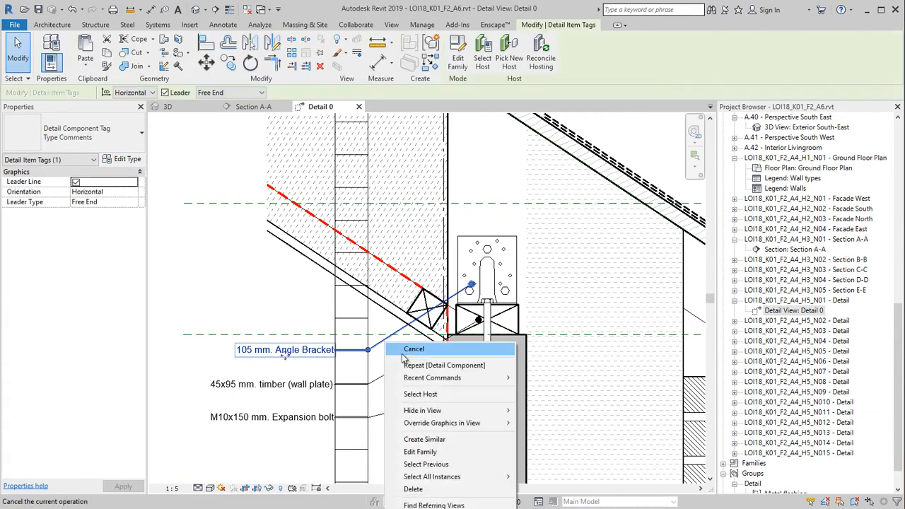
{"action": "left_click", "coordinate": [424, 439]}
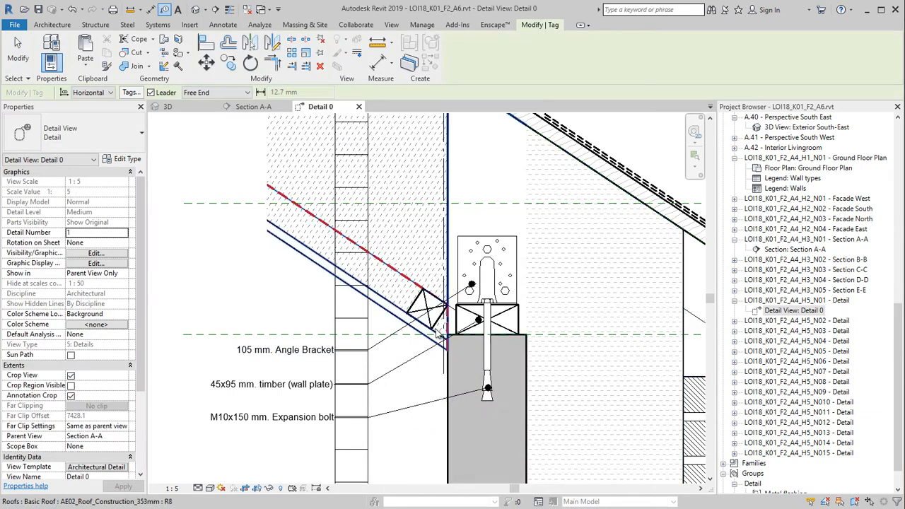
{"action": "left_click", "coordinate": [407, 278]}
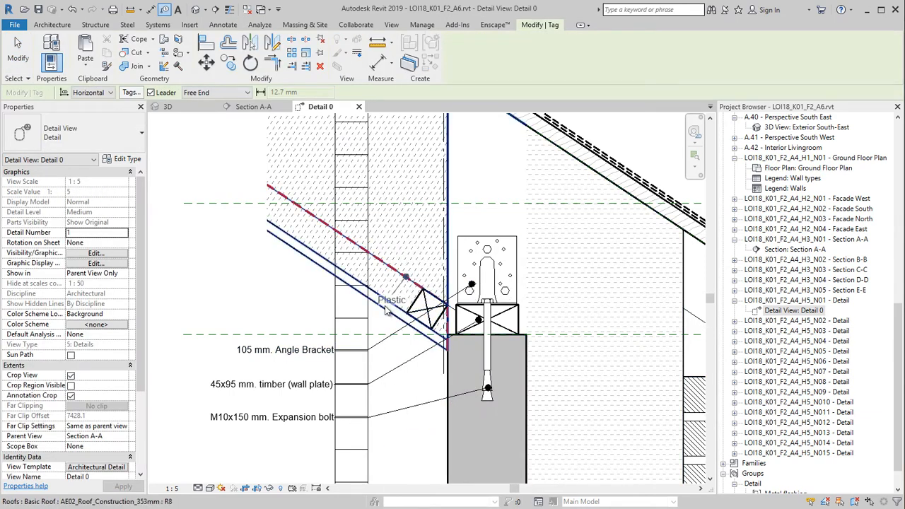
{"action": "left_click", "coordinate": [336, 324]}
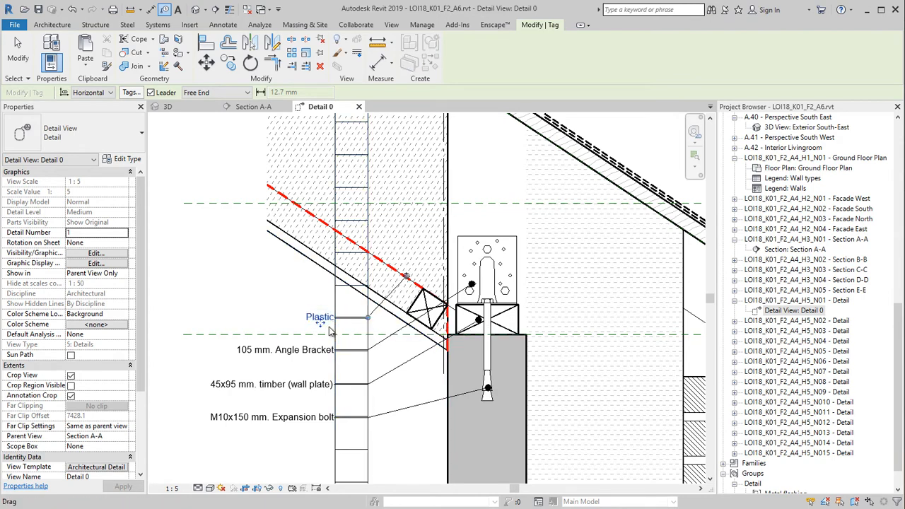
{"action": "key", "text": "Escape"}
{"action": "key", "text": "Escape"}
{"action": "left_click", "coordinate": [325, 320]}
{"action": "key", "text": "Escape"}
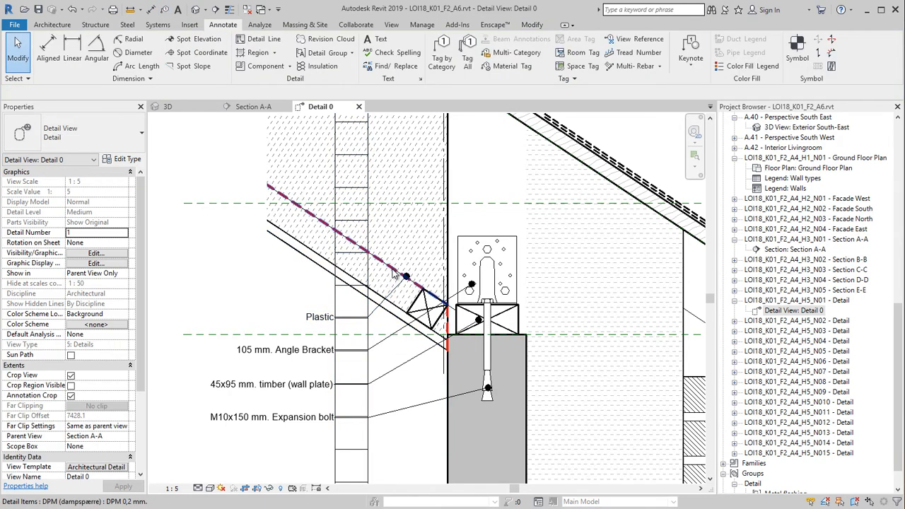
Change the DPM type's tag description to "DPM 0,2 mm" in its type properties
{"action": "left_click", "coordinate": [332, 228]}
{"action": "left_click", "coordinate": [126, 158]}
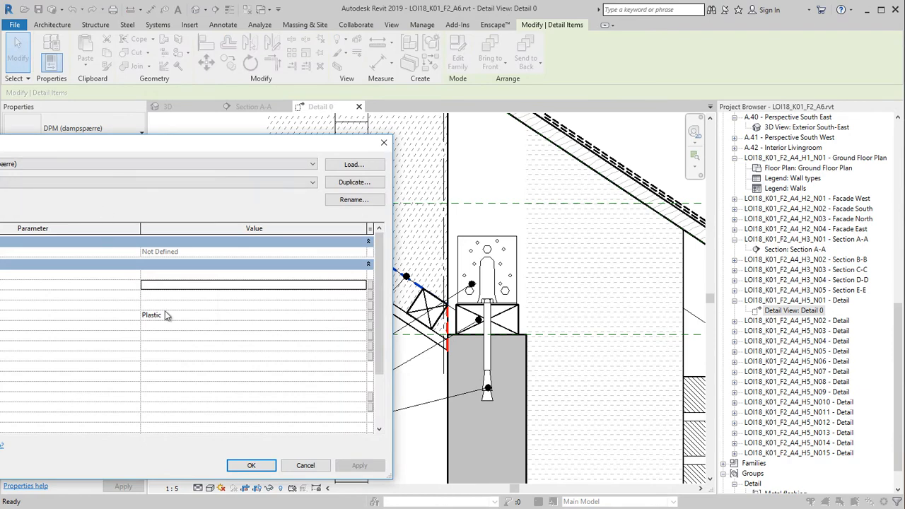
{"action": "type", "text": "PP"}
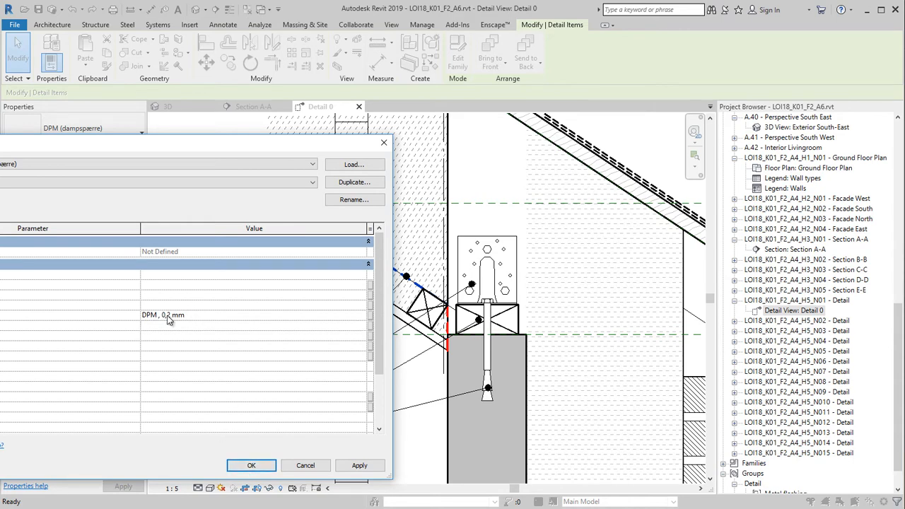
{"action": "left_click", "coordinate": [251, 465]}
{"action": "left_click", "coordinate": [317, 317]}
{"action": "scroll", "coordinate": [322, 315], "scroll_direction": "up", "scroll_amount": 2}
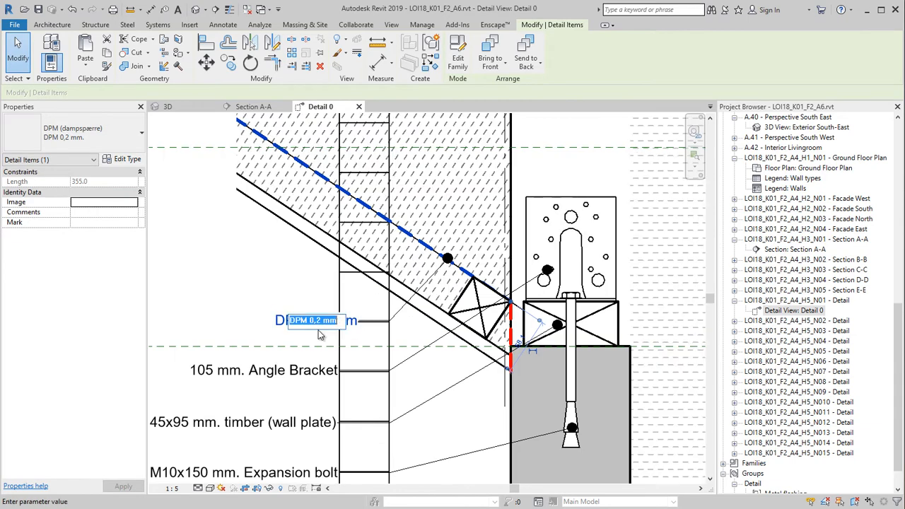
{"action": "key", "text": "Escape"}
Align the DPM tag's text with the angle bracket and timber labels below it
{"action": "left_click", "coordinate": [286, 324]}
{"action": "left_click_drag", "start_coordinate": [315, 331], "coordinate": [294, 333]}
{"action": "key", "text": "Escape"}
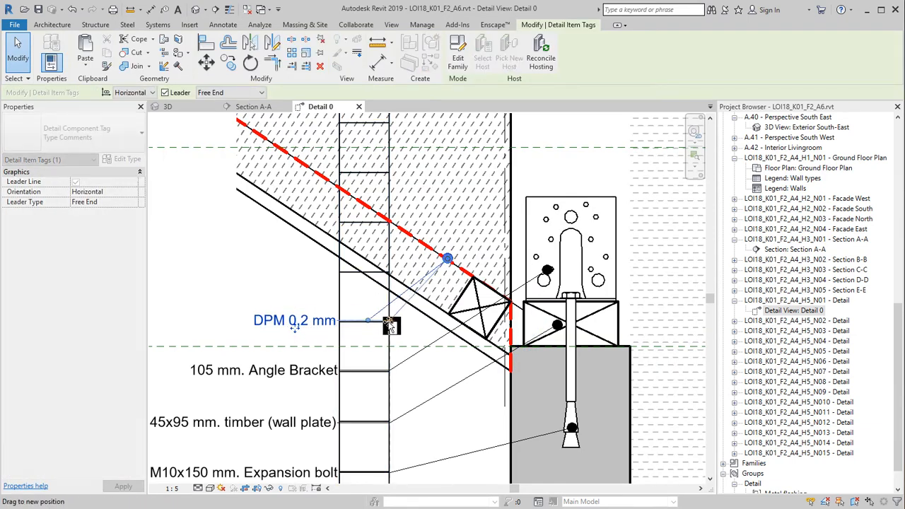
{"action": "scroll", "coordinate": [374, 308], "scroll_direction": "down", "scroll_amount": 2}
{"action": "scroll", "coordinate": [375, 308], "scroll_direction": "down", "scroll_amount": 2}
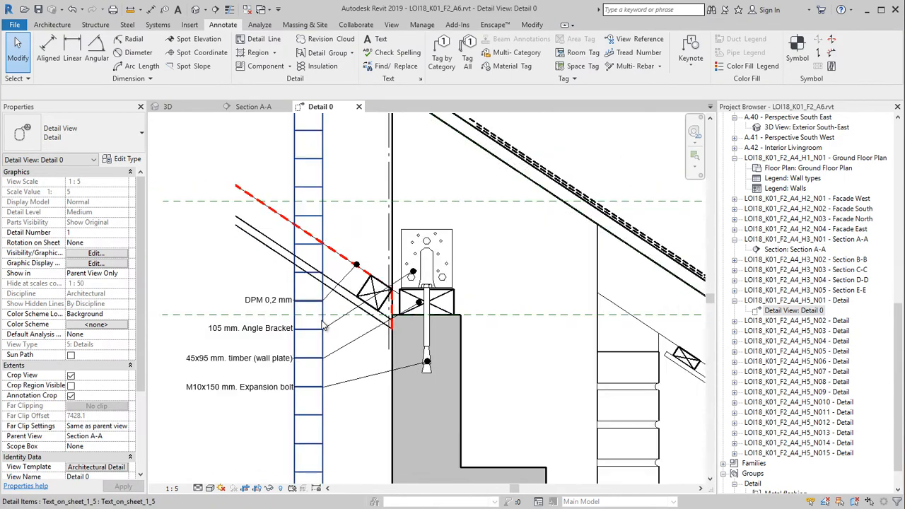
Tag the sloping DPM line on sheet LOI18_K01_F2_A4_H5_N04, placing the tag text below the ceiling
{"action": "scroll", "coordinate": [321, 326], "scroll_direction": "up", "scroll_amount": 3}
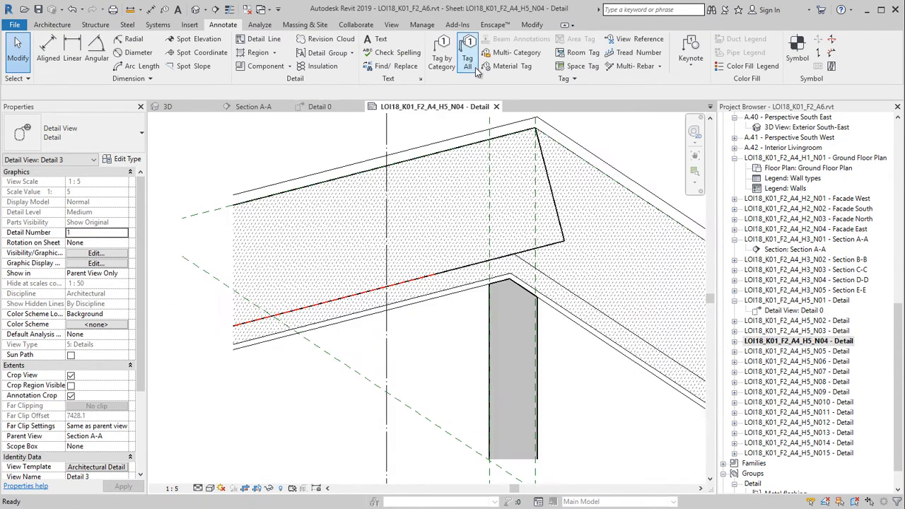
{"action": "left_click", "coordinate": [442, 56]}
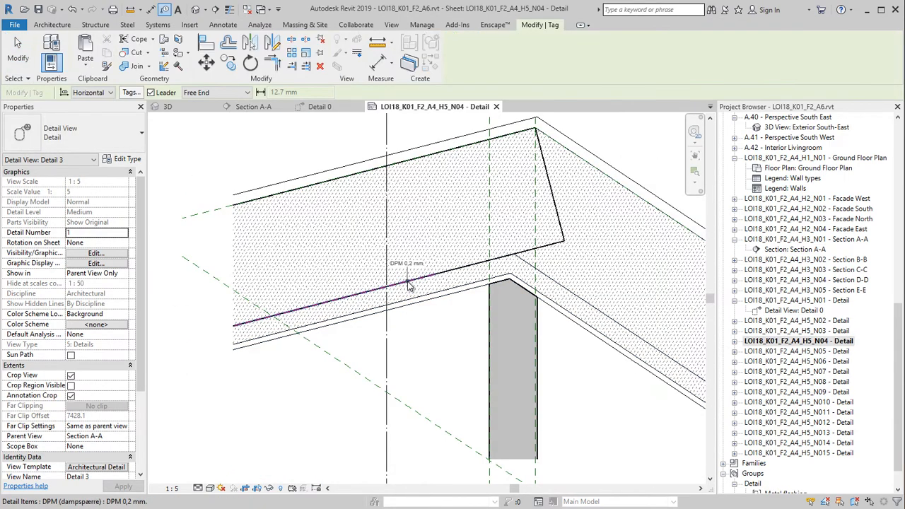
{"action": "left_click", "coordinate": [360, 365]}
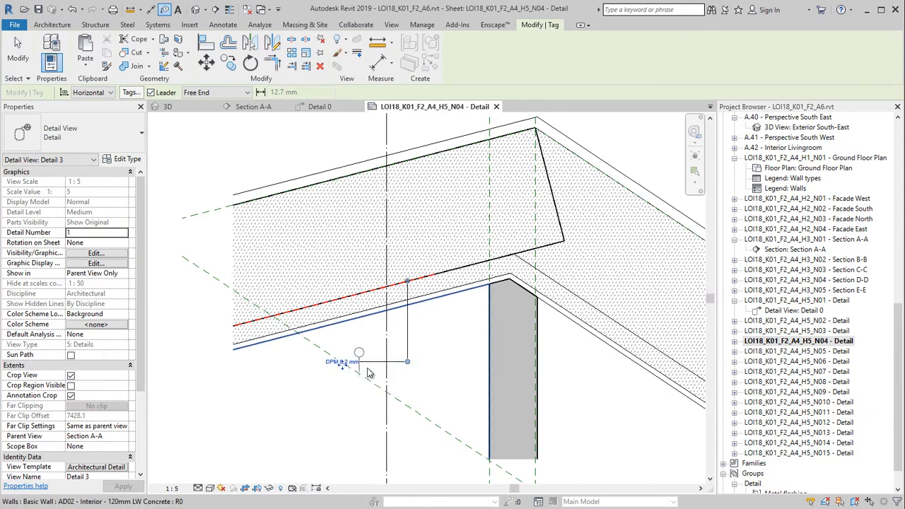
{"action": "key", "text": "Escape"}
{"action": "key", "text": "Escape"}
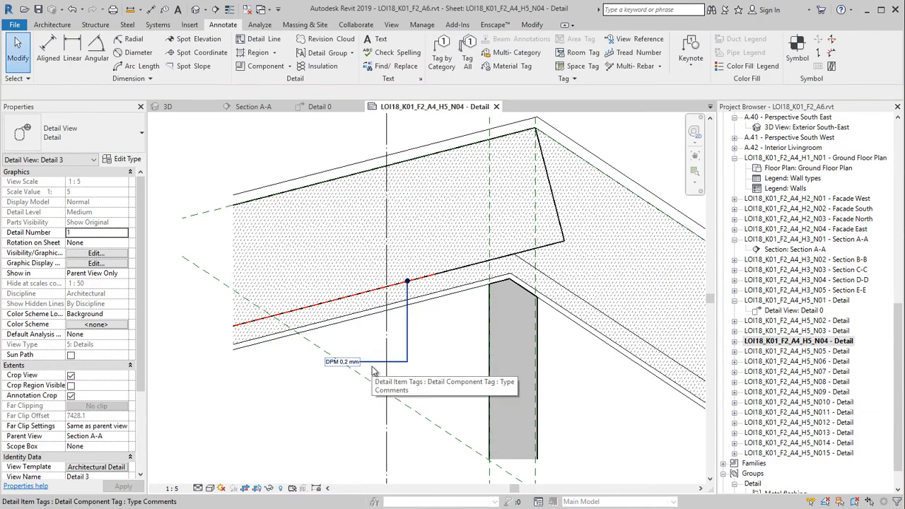
Rename the DPM line's type and set its tag description to "DPM 0,15 mm" in the type properties
{"action": "scroll", "coordinate": [374, 371], "scroll_direction": "up", "scroll_amount": 2}
{"action": "left_click", "coordinate": [349, 257]}
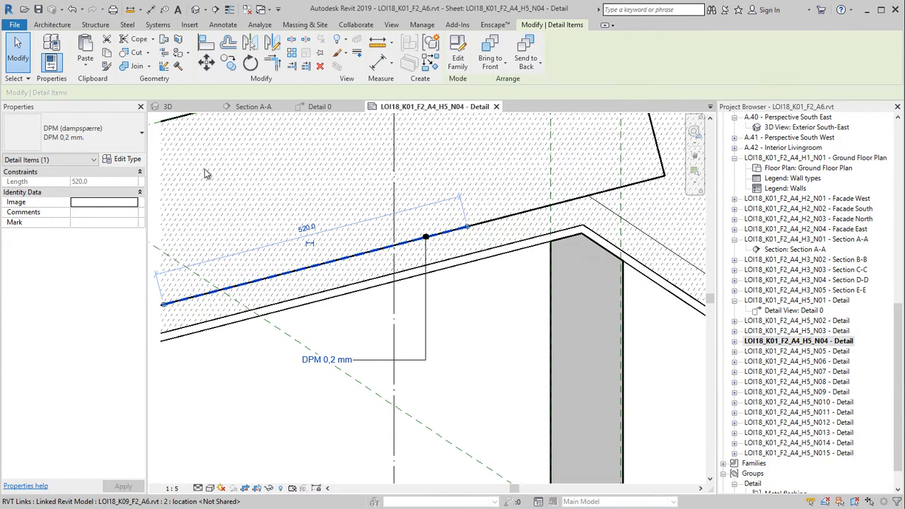
{"action": "left_click", "coordinate": [127, 159]}
{"action": "left_click", "coordinate": [351, 200]}
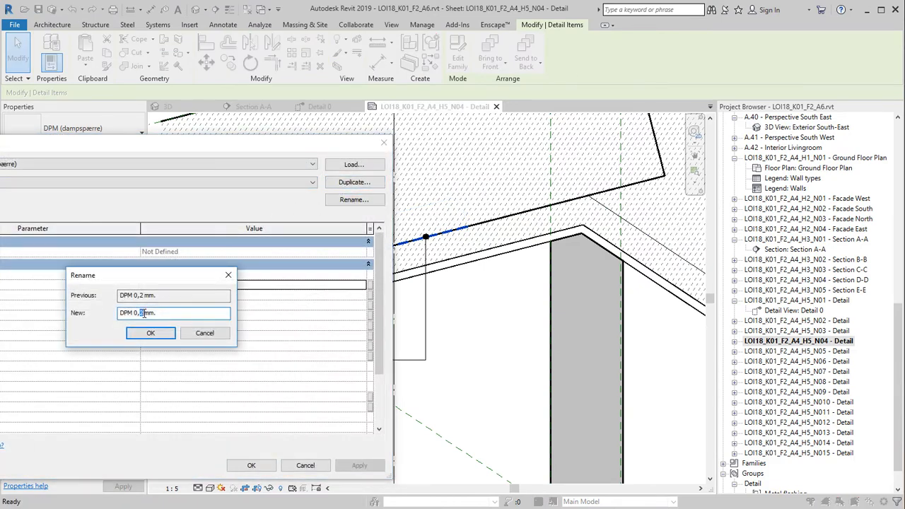
{"action": "left_click", "coordinate": [139, 329]}
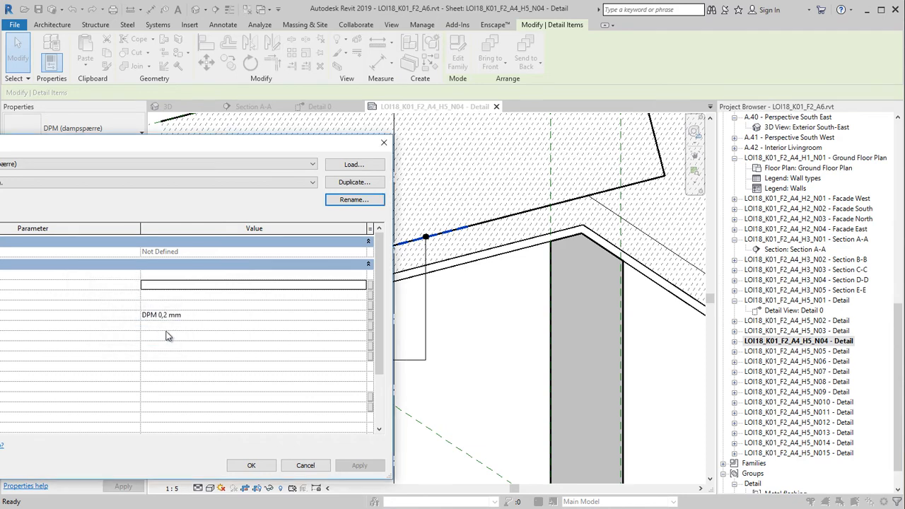
{"action": "left_click", "coordinate": [186, 318]}
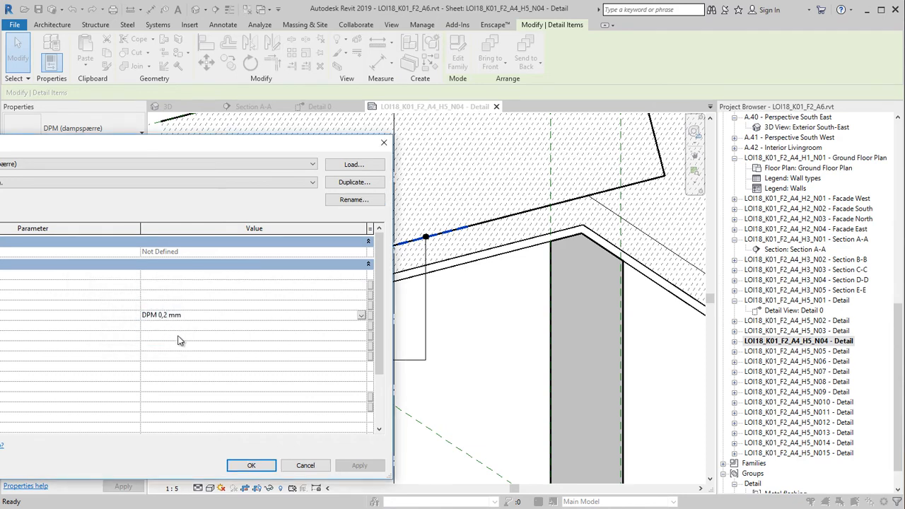
{"action": "key", "text": "BackSpace"}
{"action": "type", "text": "15"}
{"action": "left_click", "coordinate": [264, 471]}
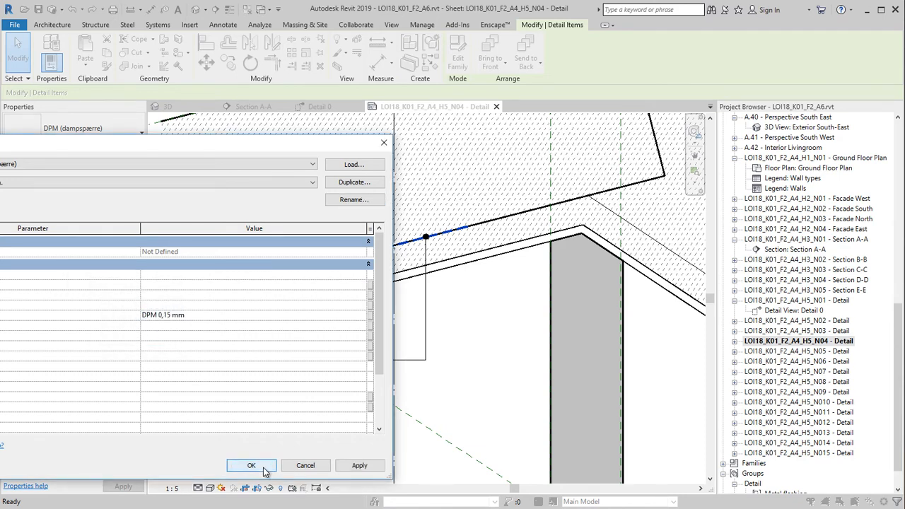
{"action": "left_click", "coordinate": [265, 470]}
{"action": "left_click", "coordinate": [424, 382]}
Return to the Detail 0 view and check the DPM tag beside the ceiling
{"action": "double_click", "coordinate": [794, 310]}
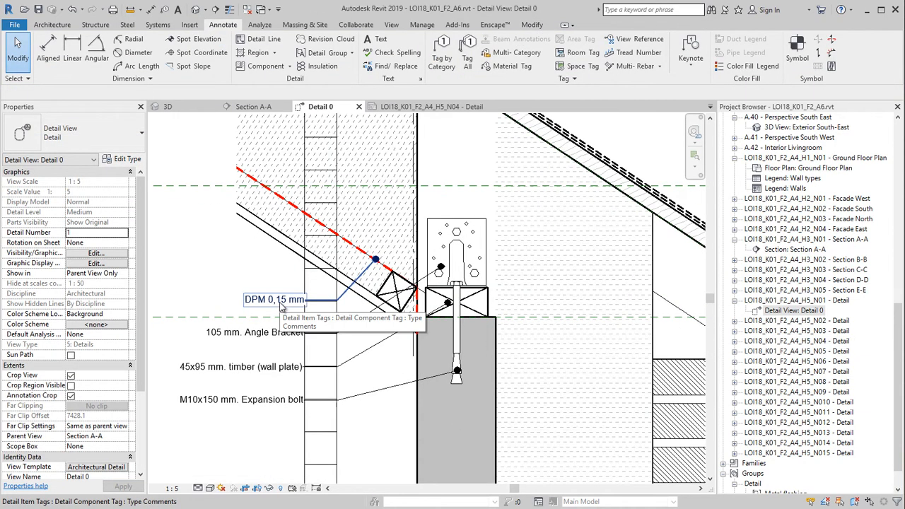
{"action": "scroll", "coordinate": [281, 305], "scroll_direction": "down", "scroll_amount": 2}
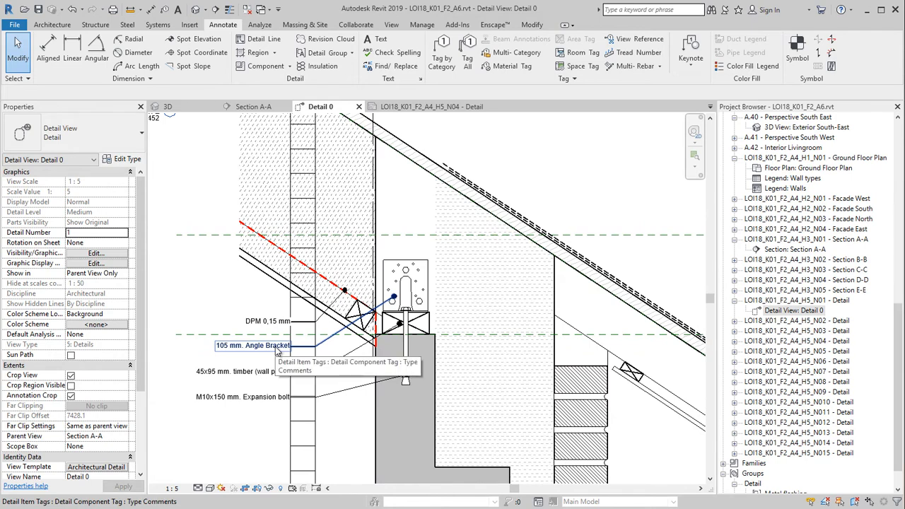
{"action": "middle_click_drag", "start_coordinate": [278, 357], "coordinate": [270, 363]}
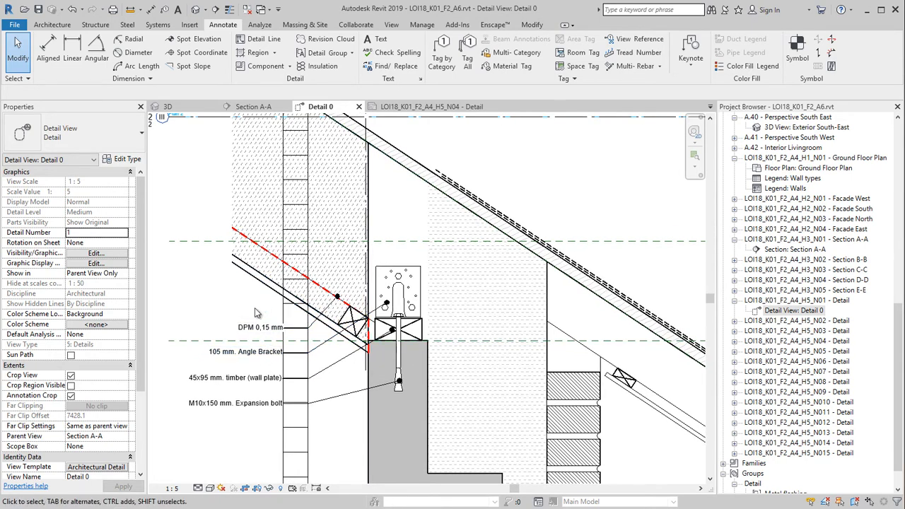
{"action": "middle_click_drag", "start_coordinate": [254, 311], "coordinate": [246, 318]}
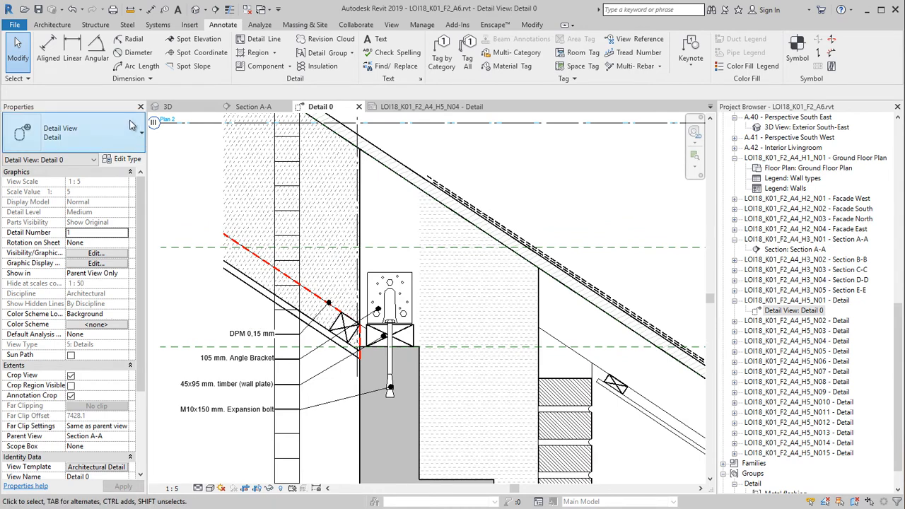
Create a new family from the Metric Detail Item.rft template
{"action": "left_click", "coordinate": [16, 25]}
{"action": "mouse_move", "coordinate": [70, 73]}
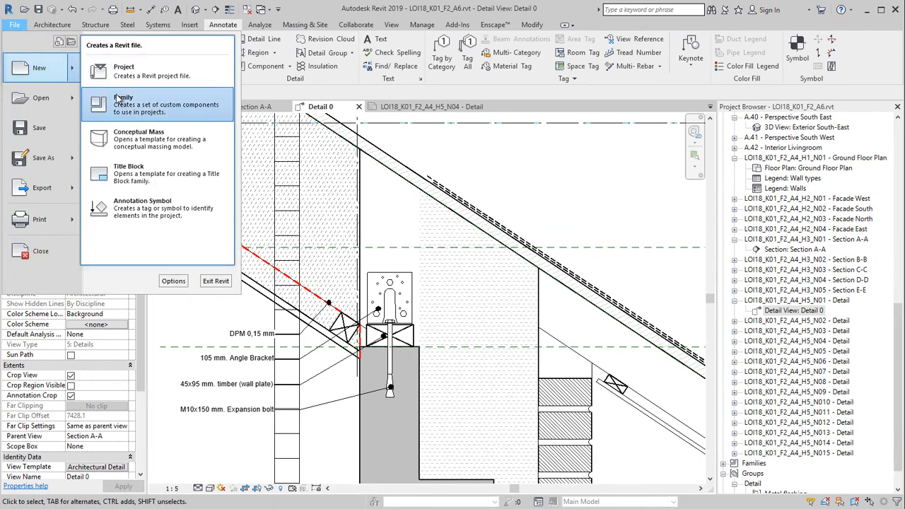
{"action": "left_click", "coordinate": [152, 100]}
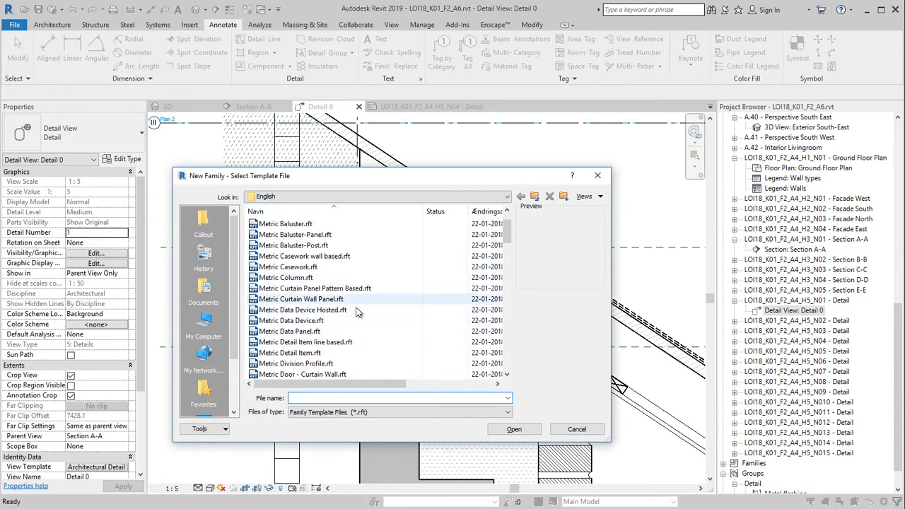
{"action": "left_click", "coordinate": [311, 353]}
{"action": "left_click", "coordinate": [512, 429]}
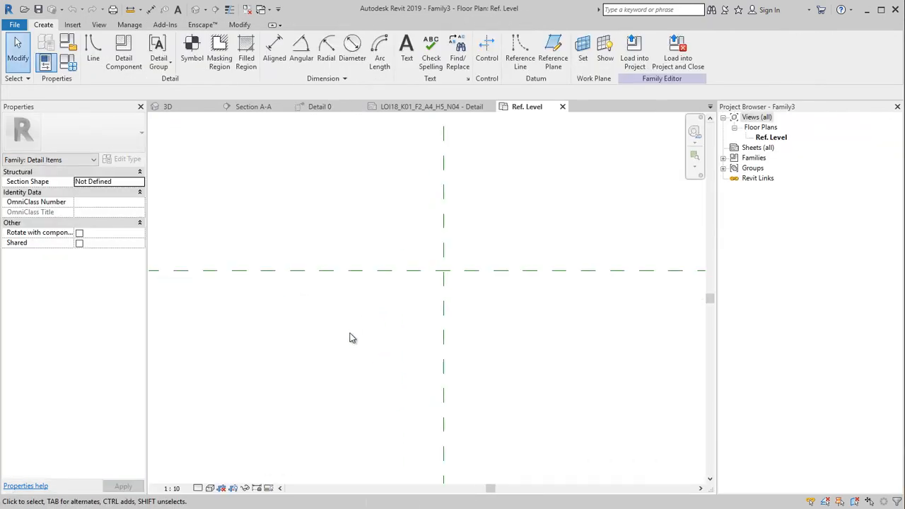
Start the Line tool with the Light Lines subcategory and set the family view's scale to 1:5
{"action": "left_click", "coordinate": [92, 51]}
{"action": "left_click", "coordinate": [499, 59]}
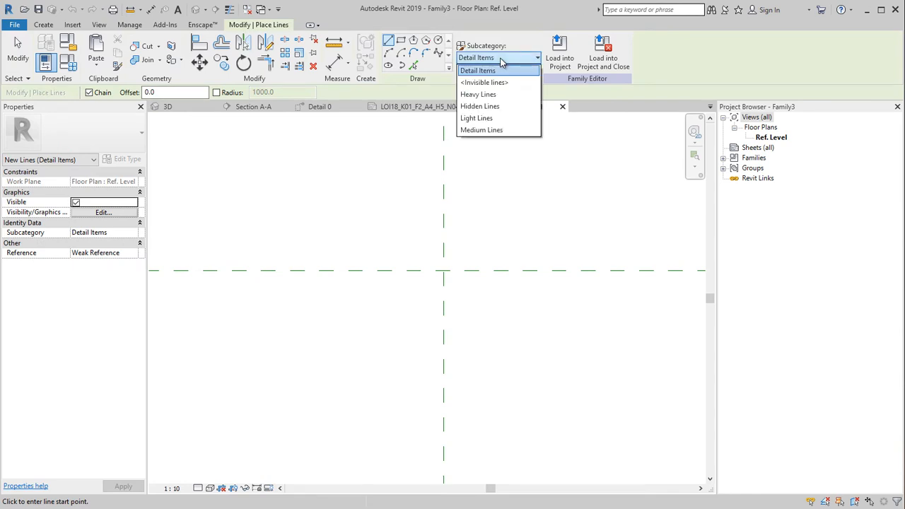
{"action": "left_click", "coordinate": [488, 119]}
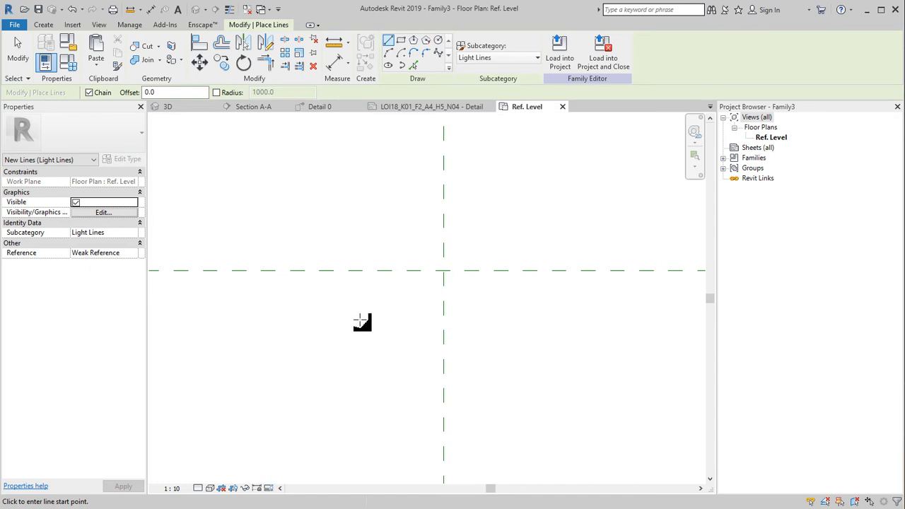
{"action": "left_click", "coordinate": [360, 320]}
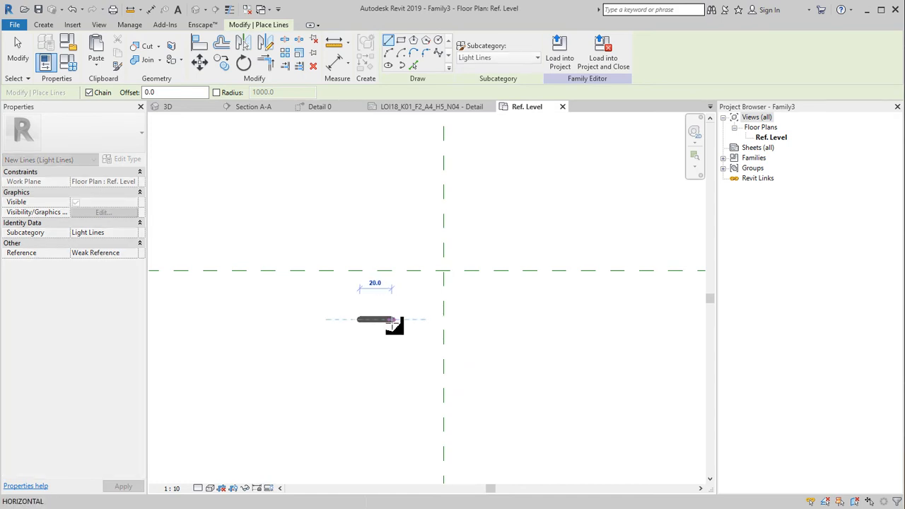
{"action": "left_click", "coordinate": [172, 488]}
{"action": "left_click", "coordinate": [173, 365]}
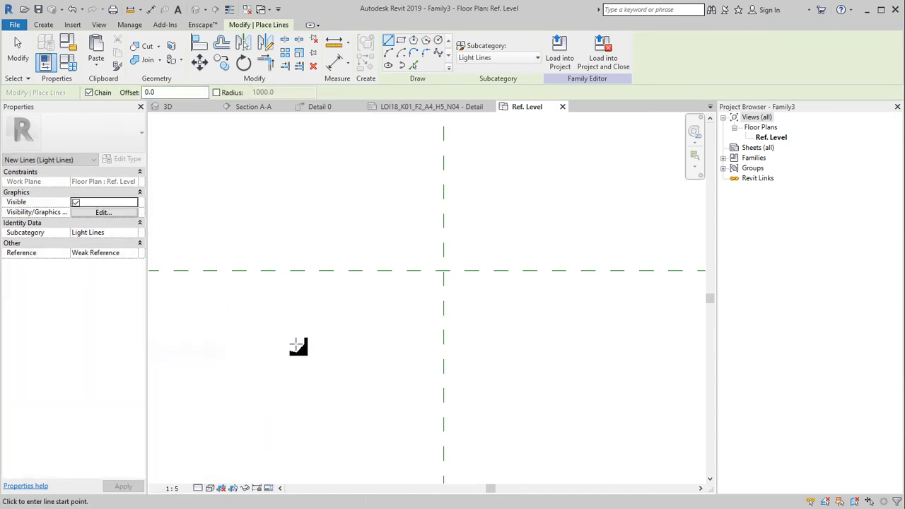
Draw a closed profile with 16 mm horizontal edges, 10 mm sides and 5 mm steps at the upper right and lower left corners
{"action": "left_click", "coordinate": [360, 316]}
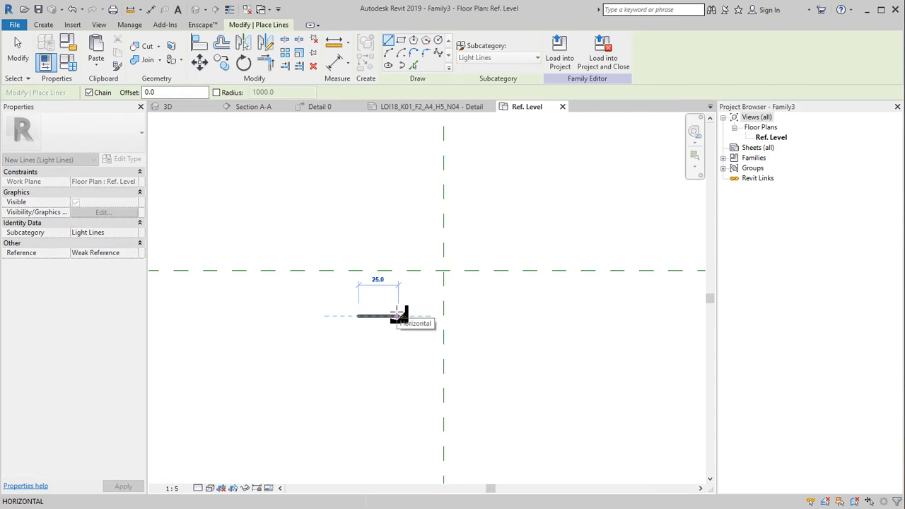
{"action": "key", "text": "Return"}
{"action": "scroll", "coordinate": [387, 321], "scroll_direction": "up", "scroll_amount": 2}
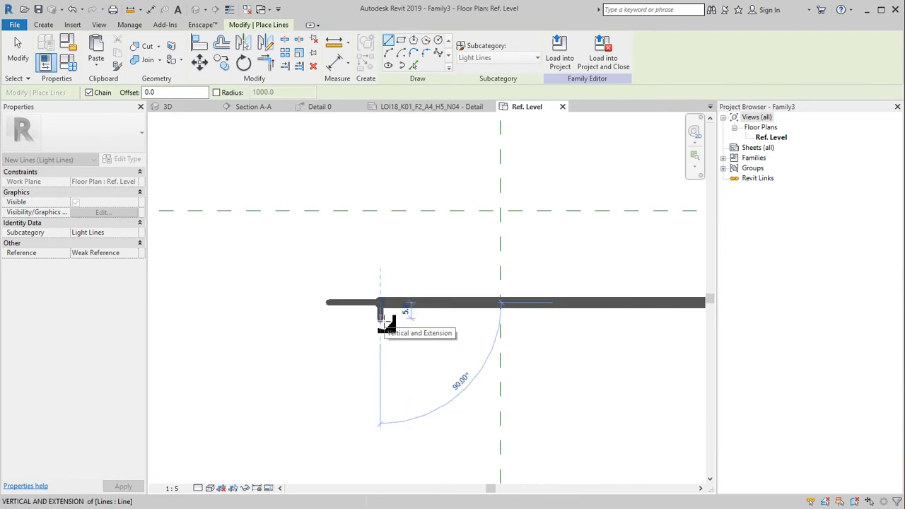
{"action": "left_click", "coordinate": [382, 318]}
{"action": "left_click", "coordinate": [396, 318]}
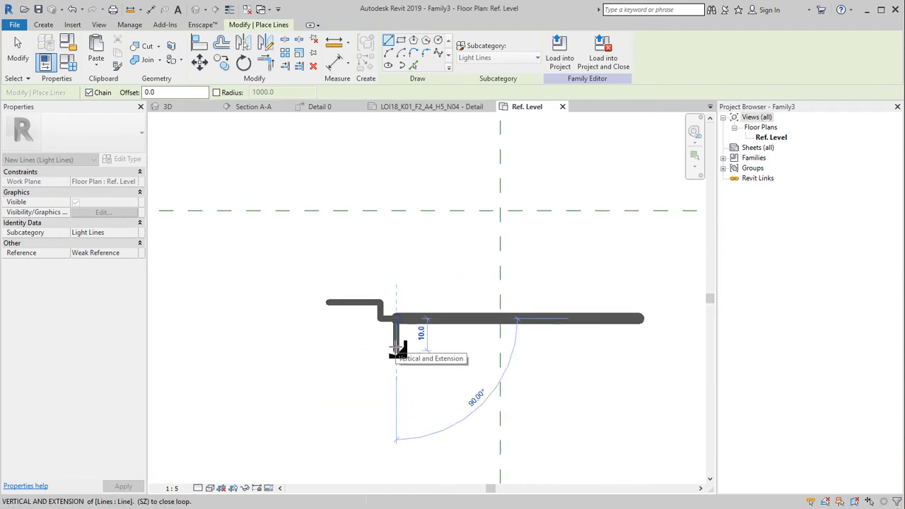
{"action": "left_click", "coordinate": [397, 350]}
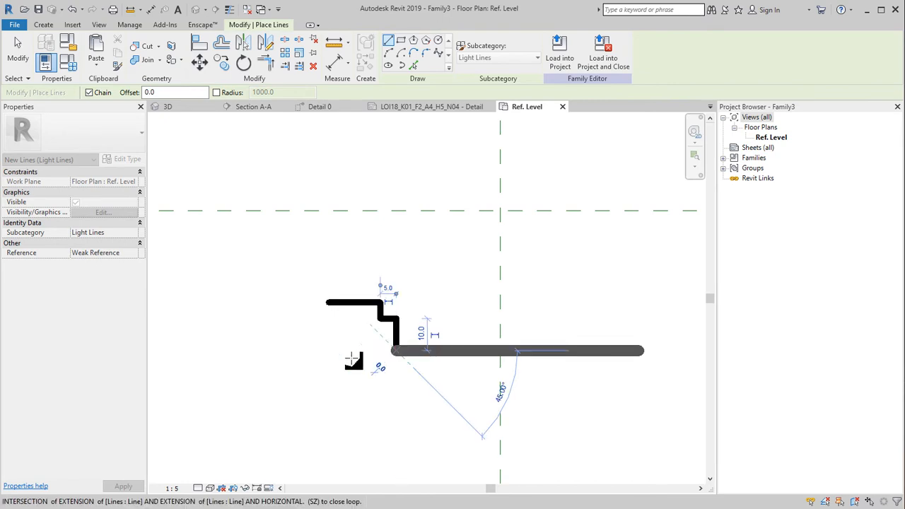
{"action": "type", "text": "16"}
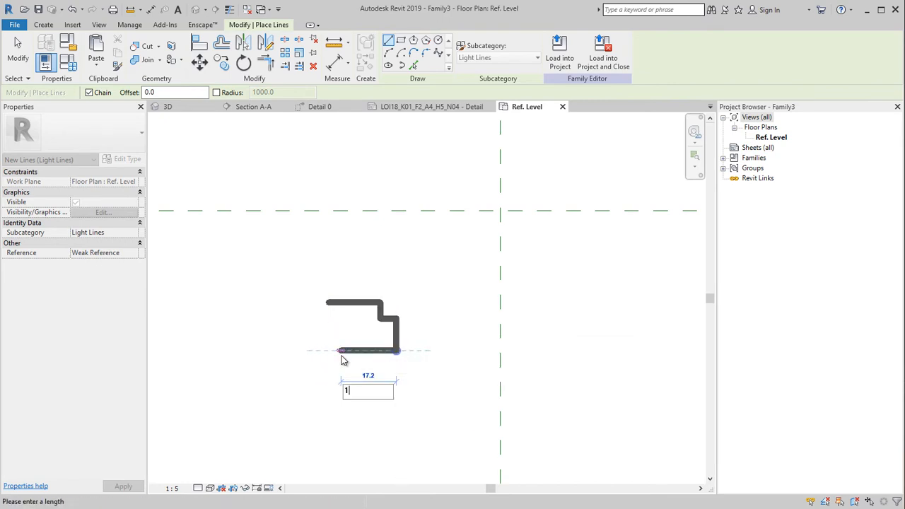
{"action": "key", "text": "Return"}
{"action": "left_click", "coordinate": [345, 325]}
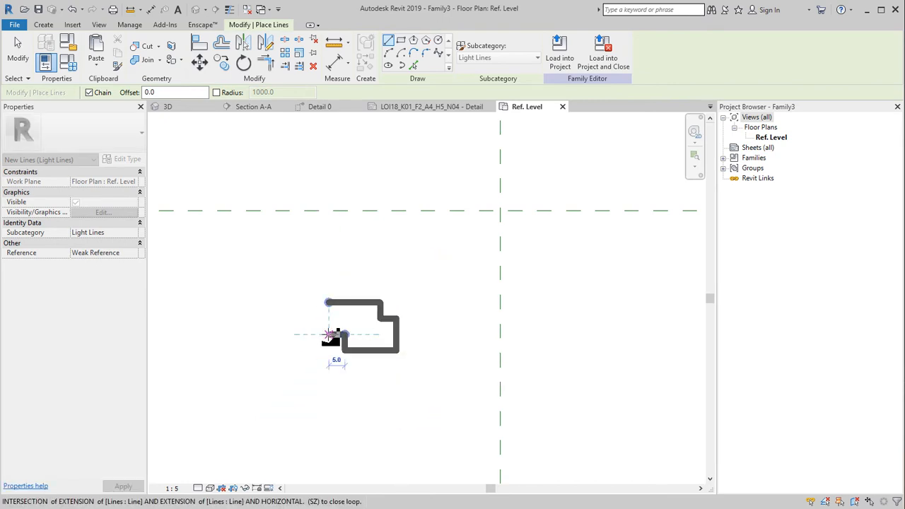
{"action": "left_click", "coordinate": [326, 325]}
{"action": "left_click", "coordinate": [326, 303]}
Move the whole profile so the upper right corner of its extents sits on the reference plane intersection
{"action": "key", "text": "Escape"}
{"action": "key", "text": "Escape"}
{"action": "left_click_drag", "start_coordinate": [286, 265], "coordinate": [438, 386]}
{"action": "key", "text": "m"}
{"action": "key", "text": "v"}
{"action": "left_click", "coordinate": [400, 302]}
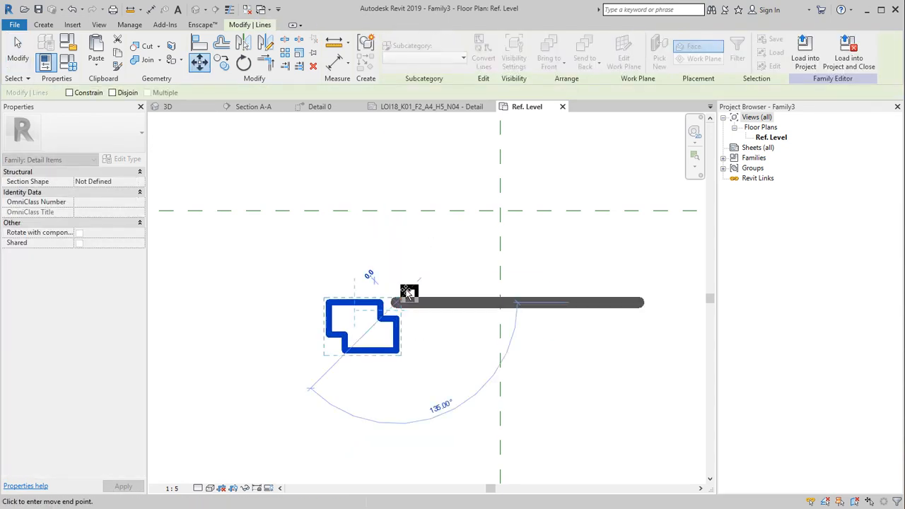
{"action": "left_click", "coordinate": [500, 210]}
{"action": "scroll", "coordinate": [425, 240], "scroll_direction": "down", "scroll_amount": 3}
{"action": "middle_click_drag", "start_coordinate": [410, 276], "coordinate": [357, 318]}
{"action": "key", "text": "Escape"}
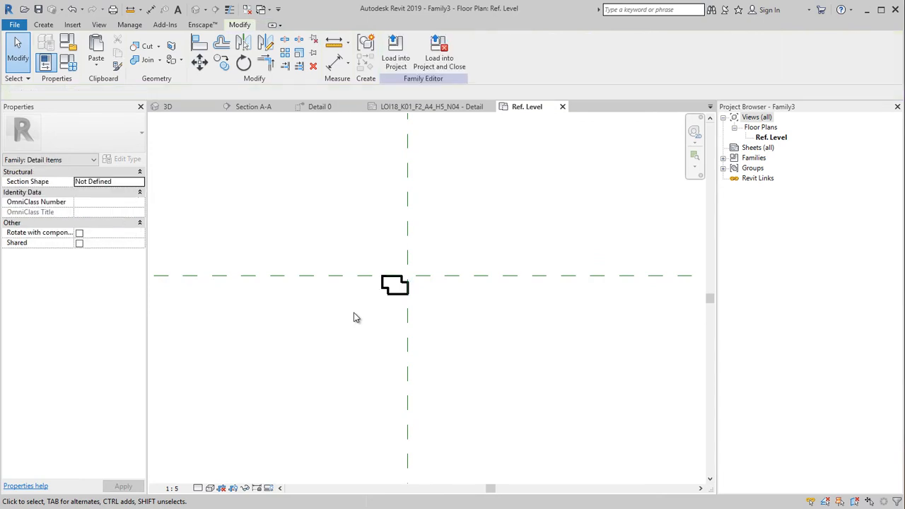
Save the family as "Skirting ceiling", then load it into the project and close it
{"action": "left_click", "coordinate": [14, 25]}
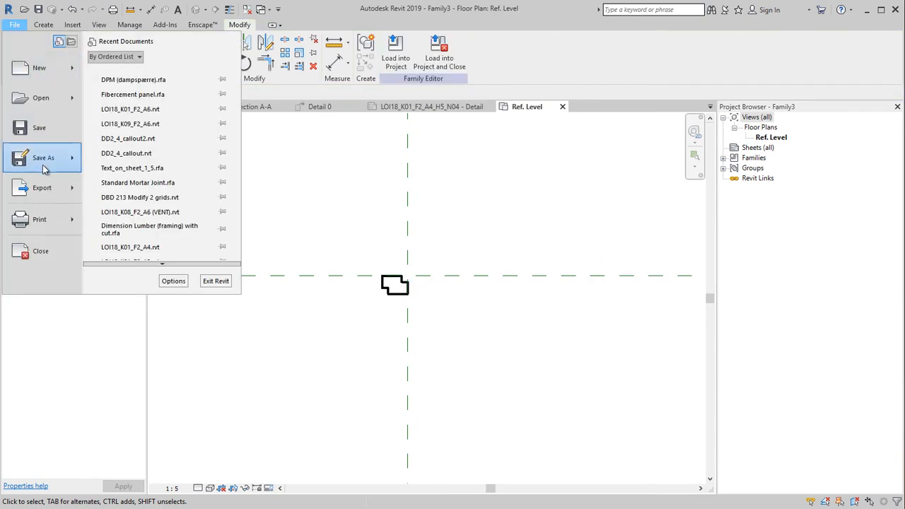
{"action": "mouse_move", "coordinate": [17, 170]}
{"action": "left_click", "coordinate": [141, 121]}
{"action": "type", "text": "Skirting ceiling"}
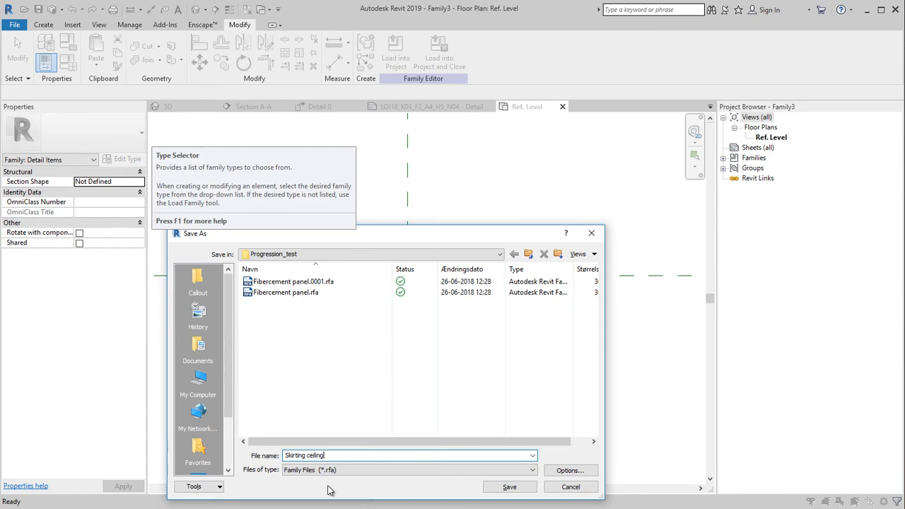
{"action": "key", "text": "Return"}
{"action": "left_click", "coordinate": [439, 53]}
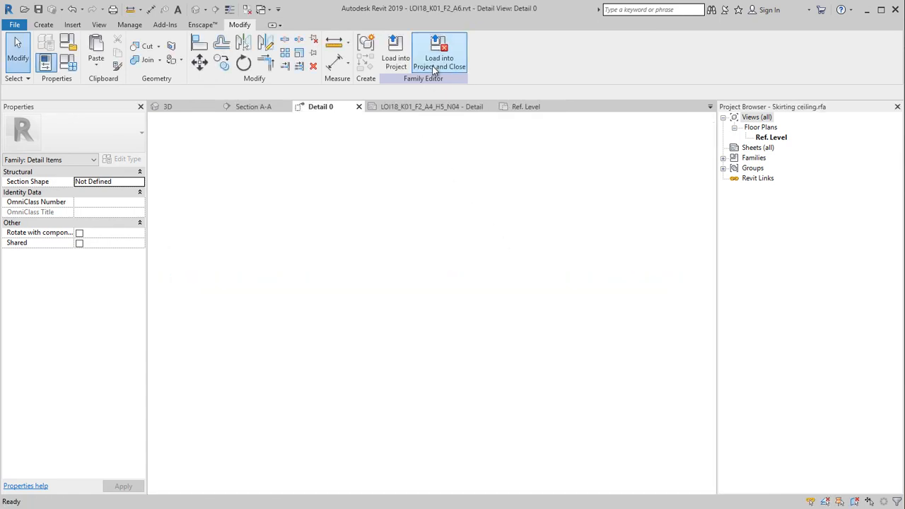
{"action": "key", "text": "Escape"}
Place the "Skirting ceiling" detail component rotated to the ceiling slope, nudging it into the corner between the sloped ceiling and the inner wall face
{"action": "scroll", "coordinate": [360, 362], "scroll_direction": "up", "scroll_amount": 2}
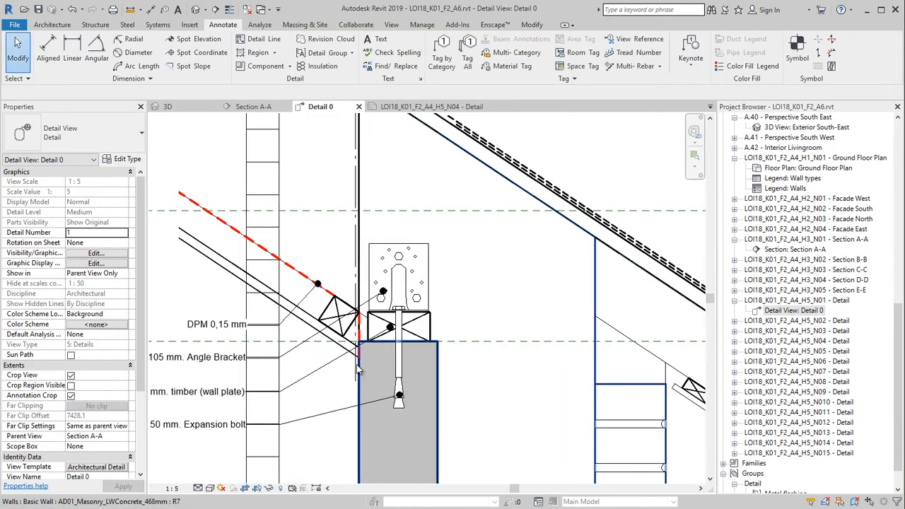
{"action": "left_click", "coordinate": [268, 66]}
{"action": "scroll", "coordinate": [349, 365], "scroll_direction": "up", "scroll_amount": 3}
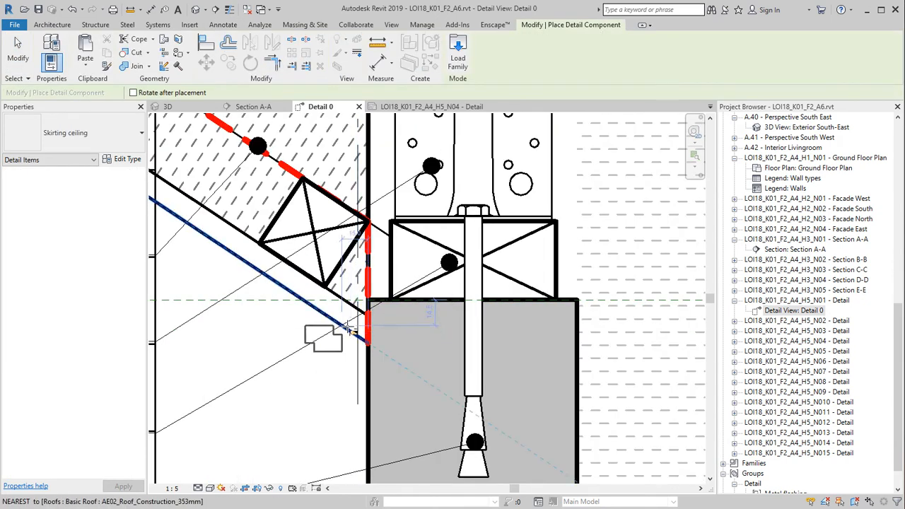
{"action": "key", "text": "space"}
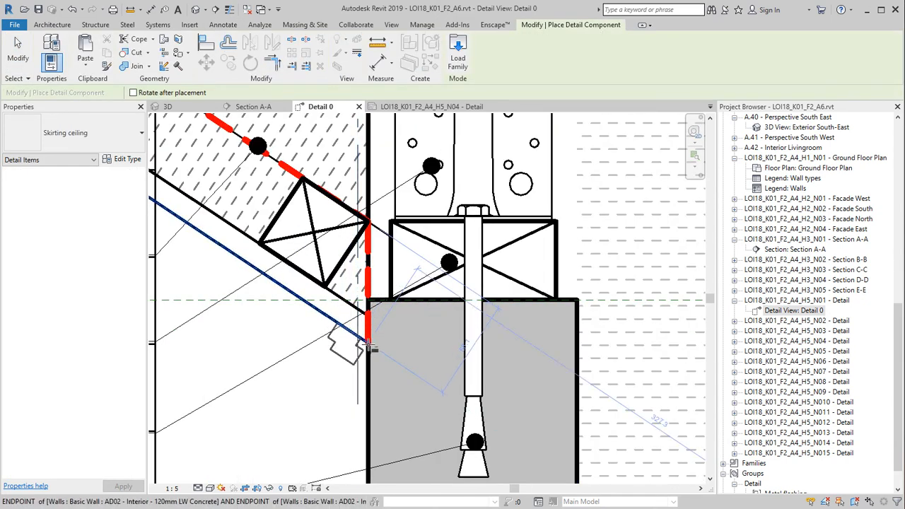
{"action": "scroll", "coordinate": [361, 339], "scroll_direction": "up", "scroll_amount": 2}
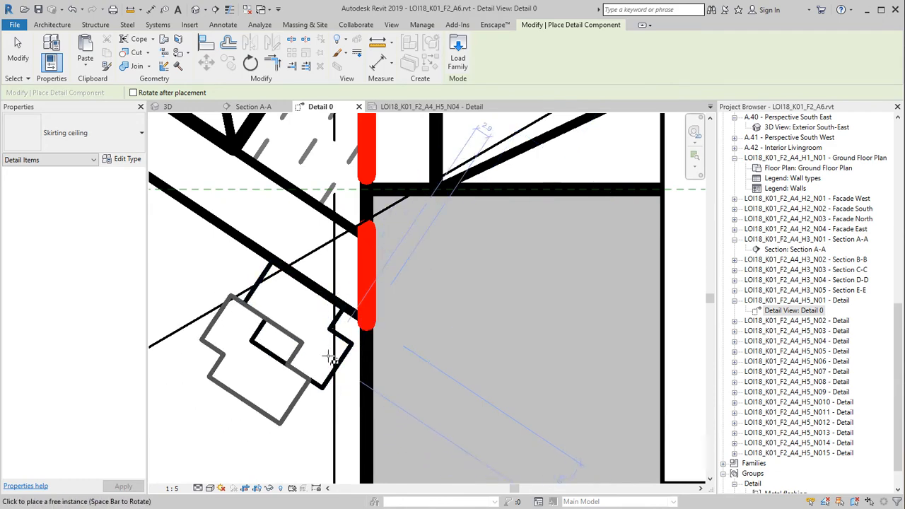
{"action": "left_click", "coordinate": [332, 363]}
{"action": "key", "text": "Escape"}
{"action": "key", "text": "Down"}
{"action": "key", "text": "Left"}
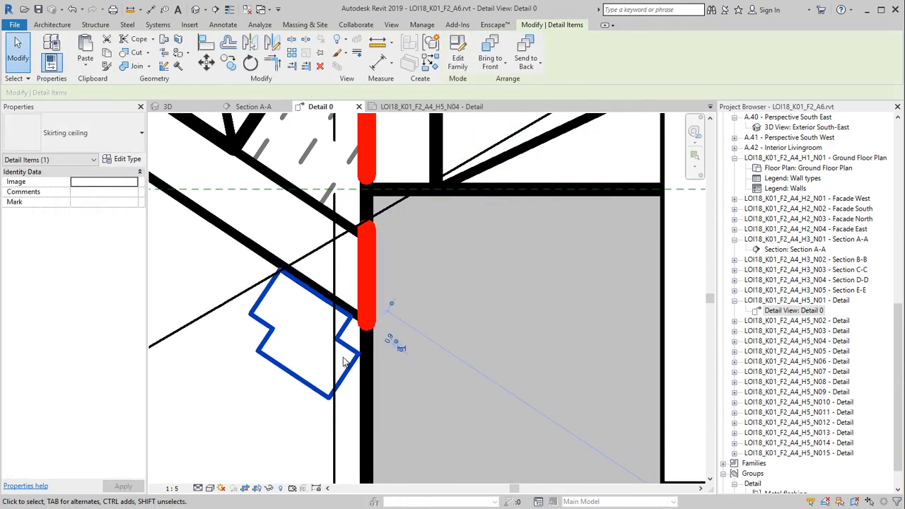
Extend the lower end of the red DPM line down along the wall face behind the skirting
{"action": "left_click_drag", "start_coordinate": [367, 326], "coordinate": [365, 359]}
{"action": "key", "text": "Escape"}
{"action": "scroll", "coordinate": [365, 362], "scroll_direction": "down", "scroll_amount": 6}
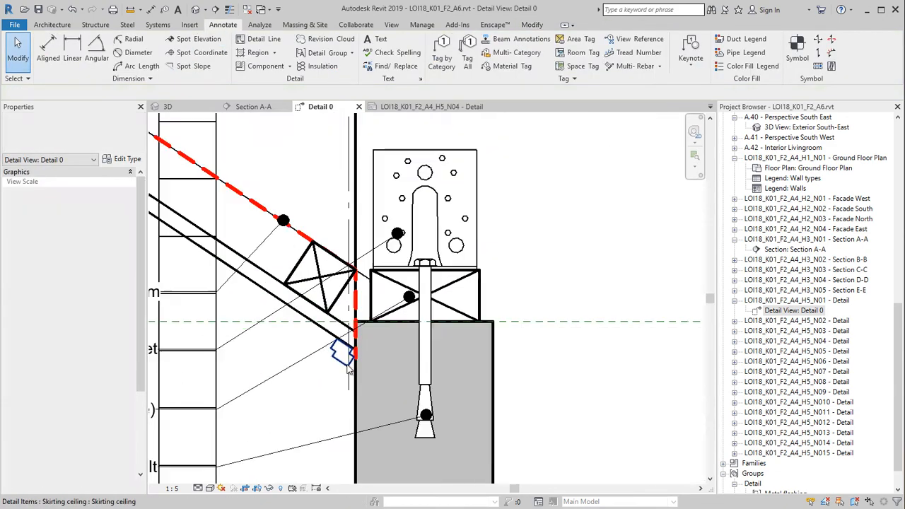
Move the M10x150 mm. Expansion bolt tag down one row on the text guide to free a row beneath the wall plate tag
{"action": "middle_click_drag", "start_coordinate": [321, 363], "coordinate": [259, 334]}
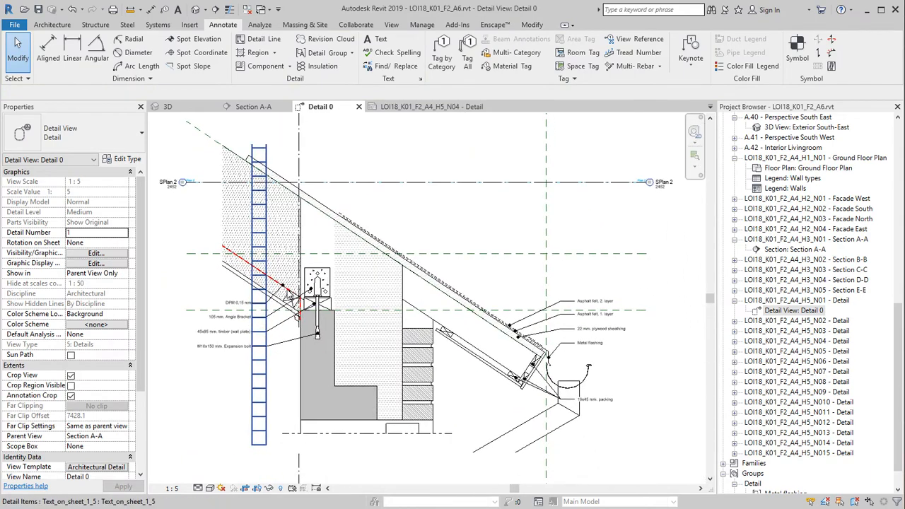
{"action": "scroll", "coordinate": [232, 351], "scroll_direction": "up", "scroll_amount": 4}
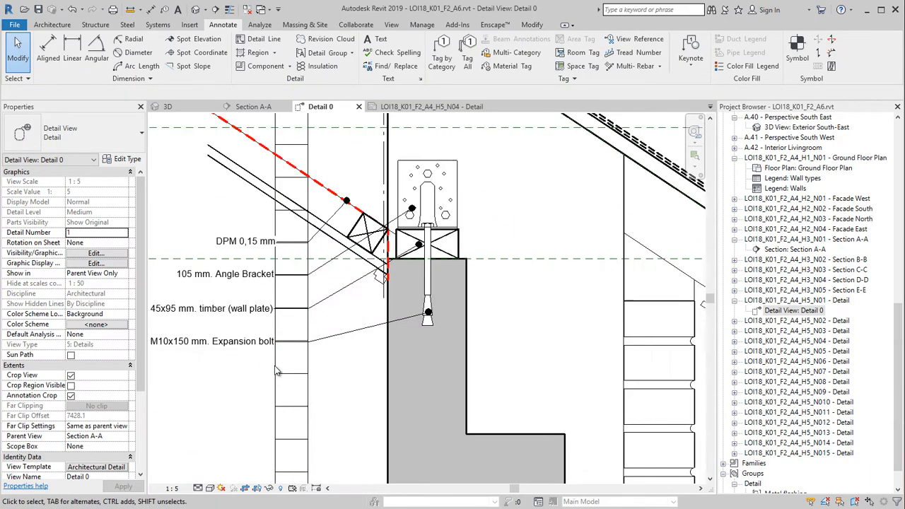
{"action": "left_click", "coordinate": [343, 327]}
{"action": "left_click_drag", "start_coordinate": [306, 338], "coordinate": [311, 343]}
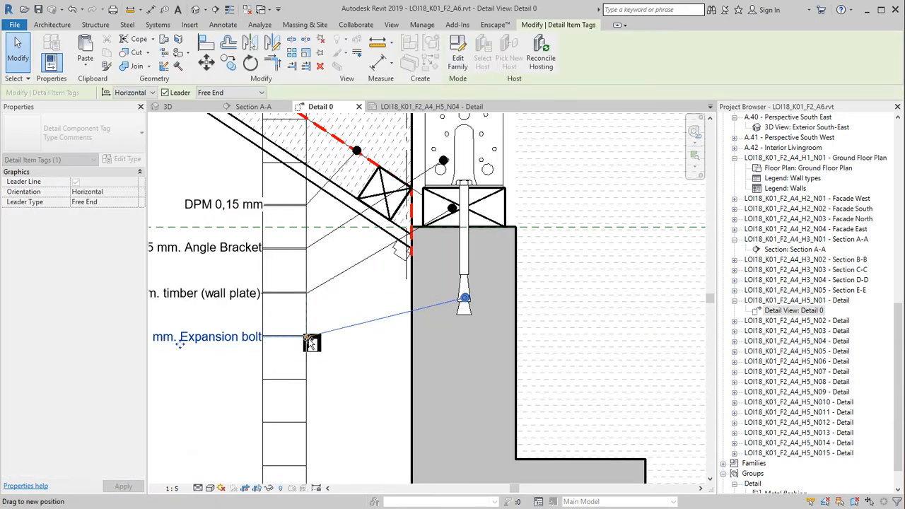
{"action": "left_click_drag", "start_coordinate": [177, 347], "coordinate": [183, 391]}
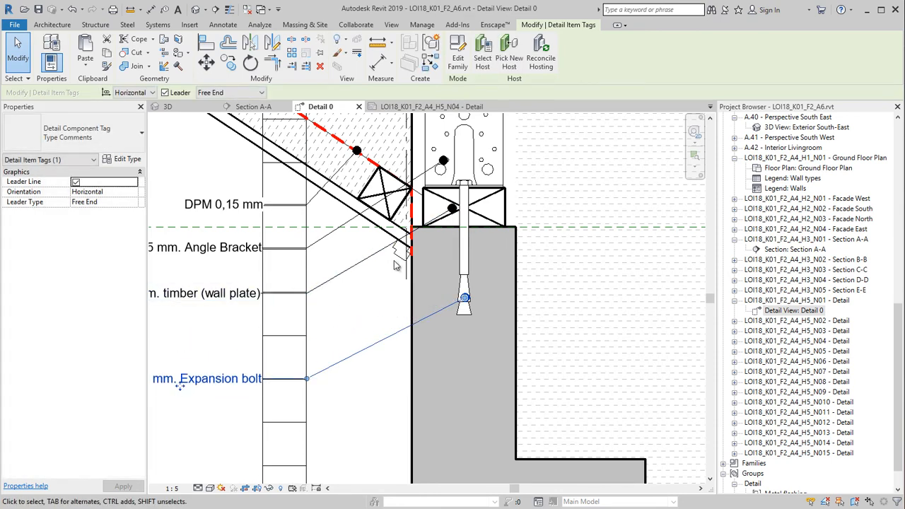
Tag the skirting component with a leader in the free row and set its type comment to "Skirting"
{"action": "right_click", "coordinate": [372, 330]}
{"action": "left_click", "coordinate": [388, 439]}
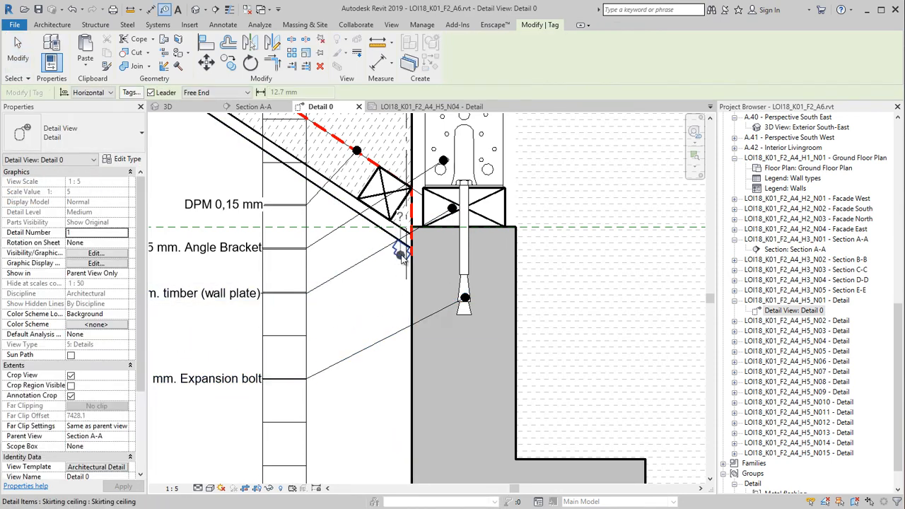
{"action": "left_click", "coordinate": [260, 342]}
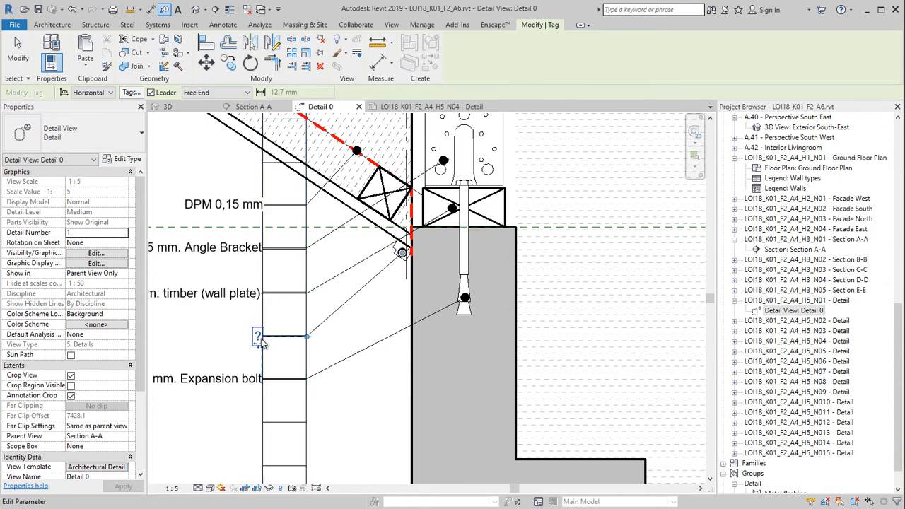
{"action": "key", "text": "Escape"}
{"action": "left_click", "coordinate": [258, 337]}
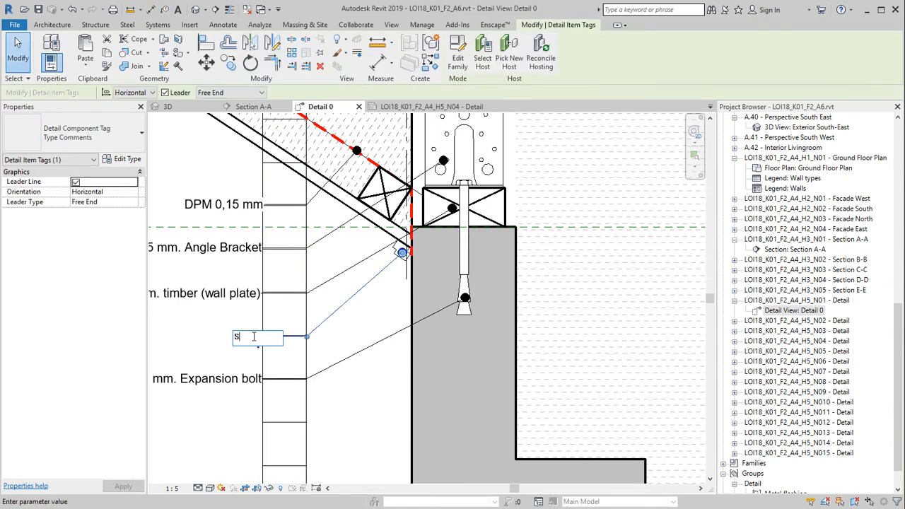
{"action": "key", "text": "Return"}
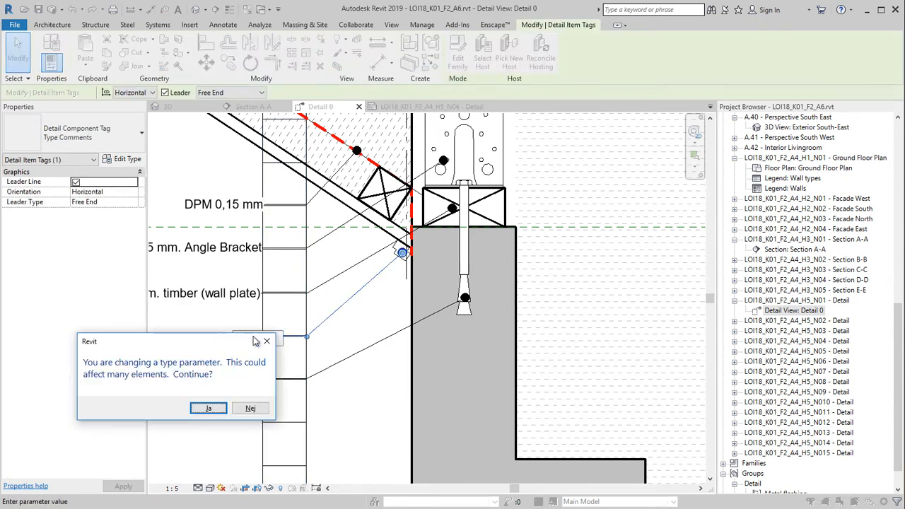
{"action": "left_click", "coordinate": [209, 409]}
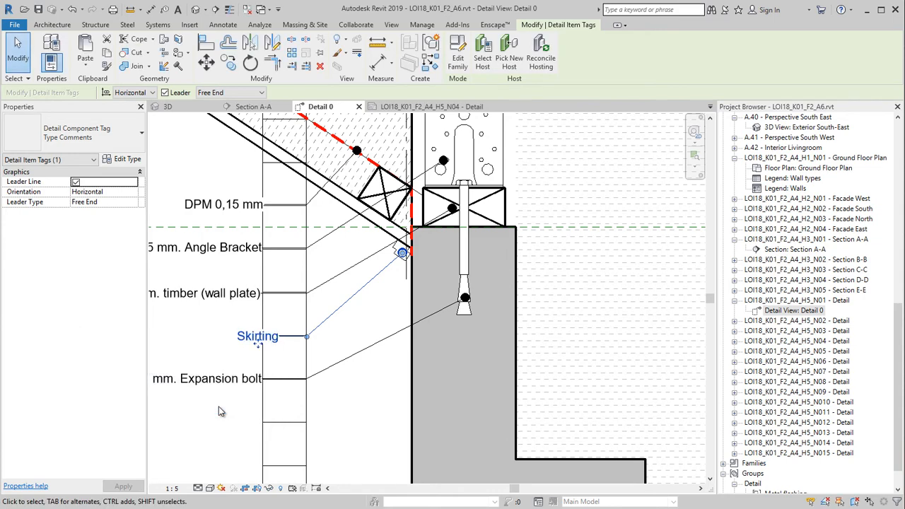
Shift the Skirting tag to align its text with the neighbouring notes and its leader elbow with the guide's edge
{"action": "left_click", "coordinate": [265, 359]}
{"action": "left_click", "coordinate": [255, 344]}
{"action": "left_click_drag", "start_coordinate": [256, 346], "coordinate": [239, 344]}
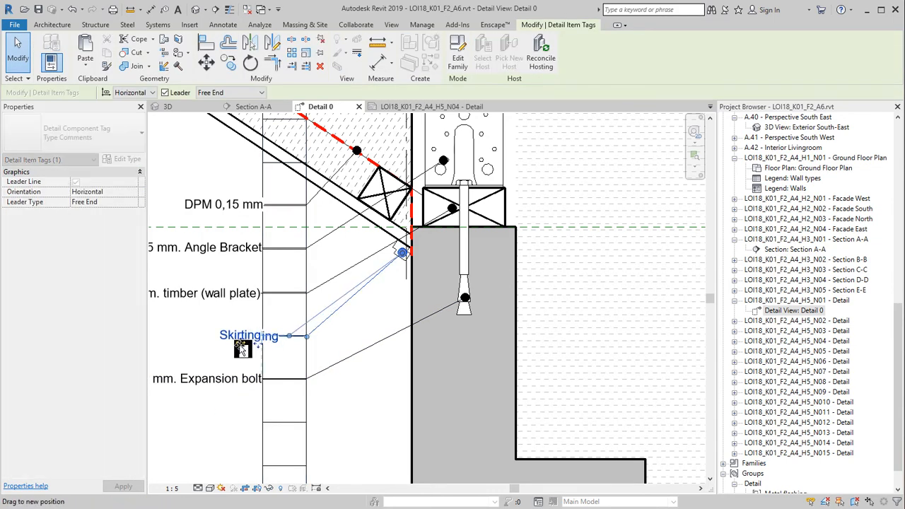
{"action": "left_click_drag", "start_coordinate": [295, 336], "coordinate": [306, 336]}
{"action": "left_click", "coordinate": [329, 335]}
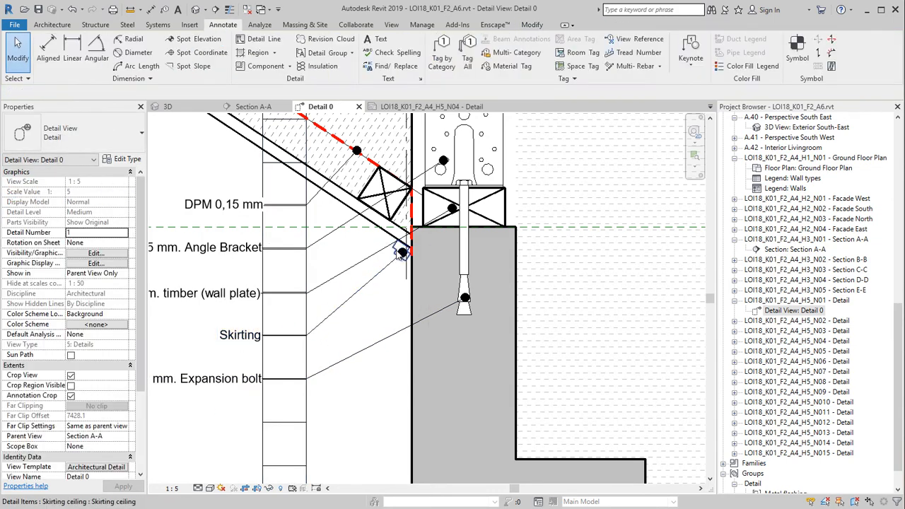
Check the skirting component's type comments in its type properties
{"action": "left_click", "coordinate": [401, 251]}
{"action": "left_click", "coordinate": [135, 159]}
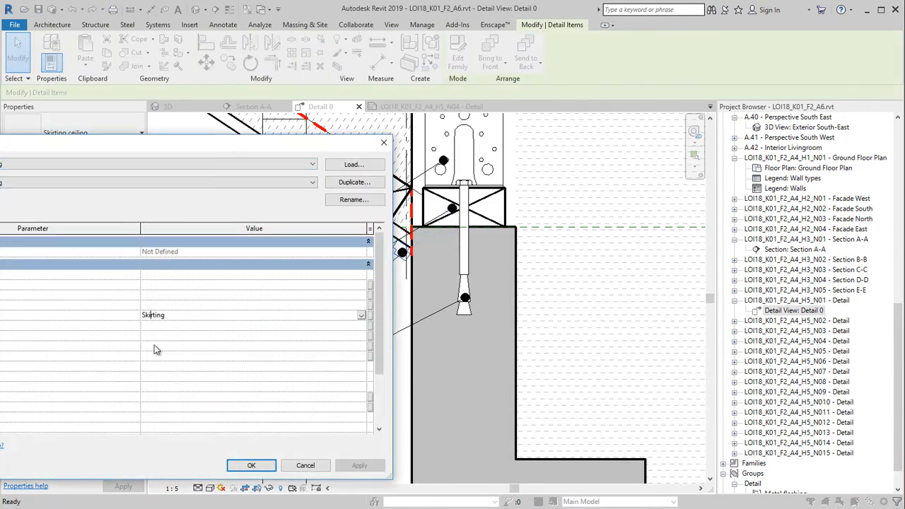
{"action": "left_click", "coordinate": [251, 465]}
{"action": "key", "text": "Escape"}
{"action": "scroll", "coordinate": [263, 326], "scroll_direction": "down", "scroll_amount": 5}
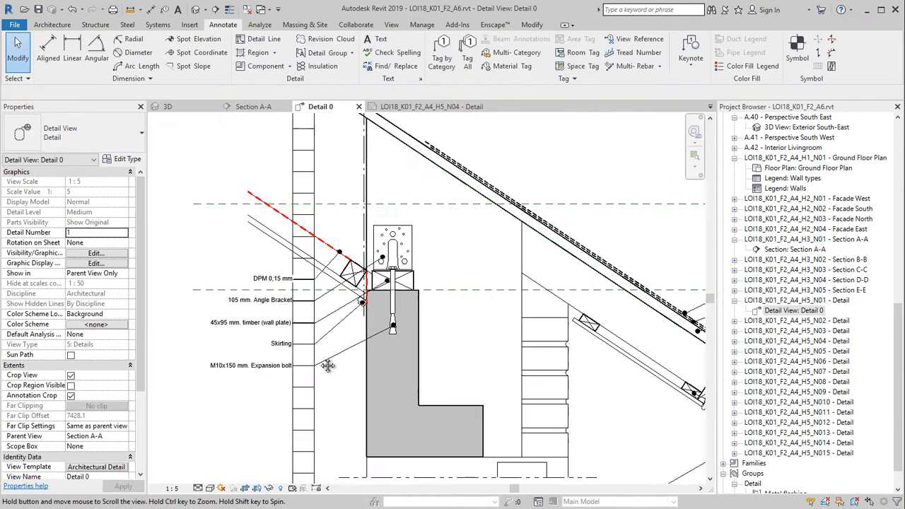
{"action": "middle_click_drag", "start_coordinate": [263, 326], "coordinate": [273, 329]}
{"action": "middle_click_drag", "start_coordinate": [320, 430], "coordinate": [327, 373]}
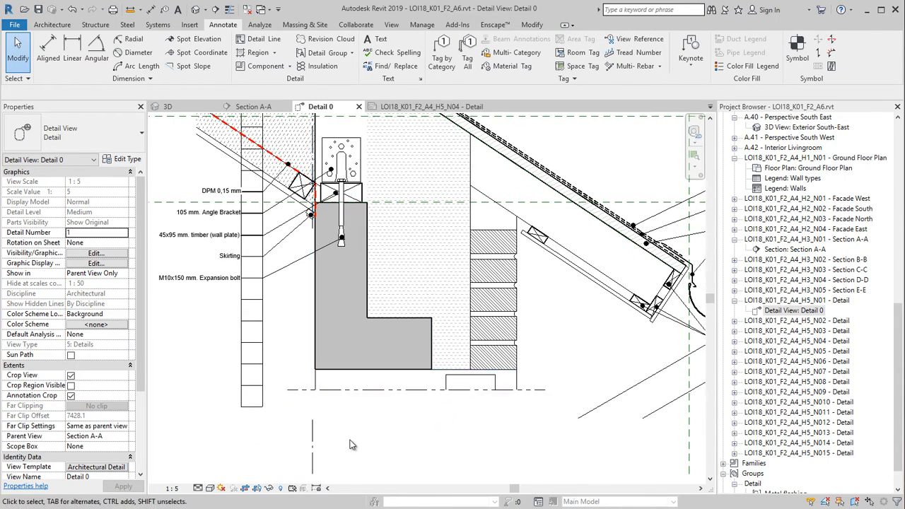
{"action": "scroll", "coordinate": [352, 444], "scroll_direction": "down", "scroll_amount": 2}
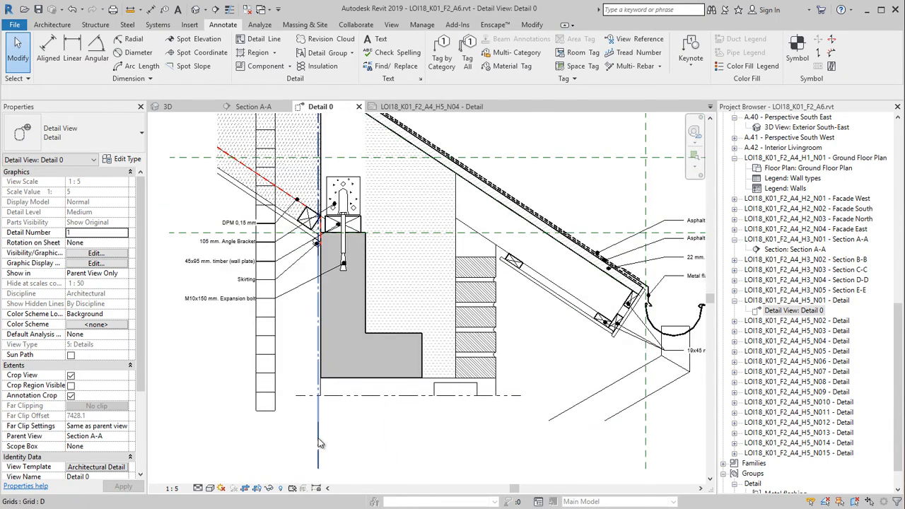
{"action": "left_click", "coordinate": [319, 443]}
{"action": "scroll", "coordinate": [319, 438], "scroll_direction": "up", "scroll_amount": 3}
{"action": "left_click_drag", "start_coordinate": [303, 286], "coordinate": [304, 284]}
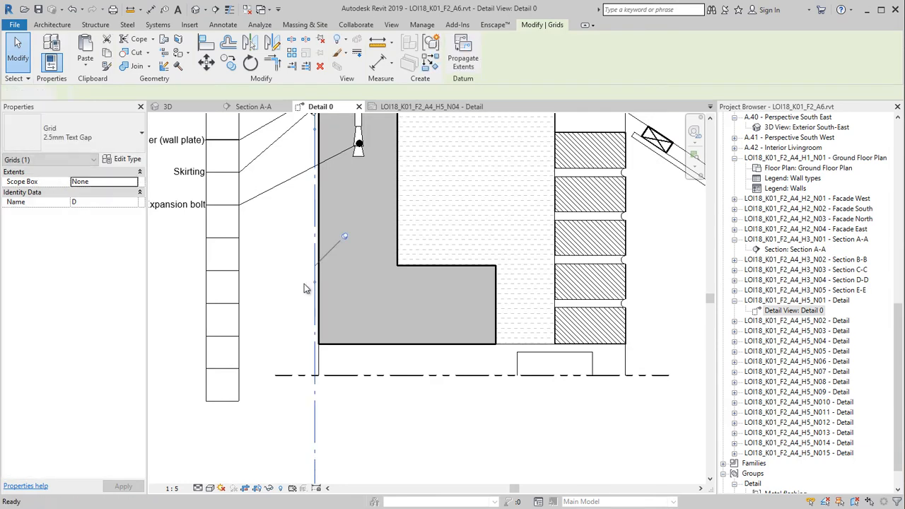
{"action": "key", "text": "Escape"}
{"action": "middle_click_drag", "start_coordinate": [310, 295], "coordinate": [305, 313]}
Place an aligned dimension chain beneath the break line from grid D across the faces of the lightweight concrete, insulation and brick layers
{"action": "left_click", "coordinate": [52, 55]}
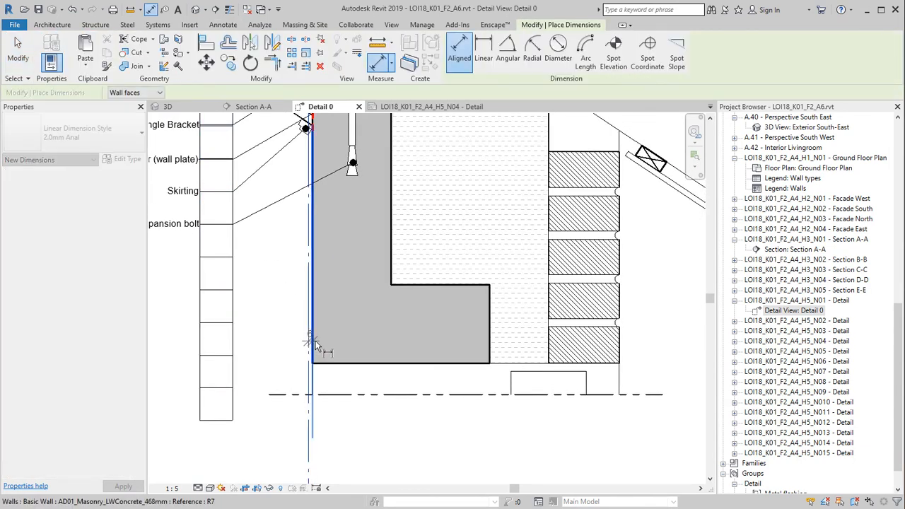
{"action": "left_click", "coordinate": [315, 340]}
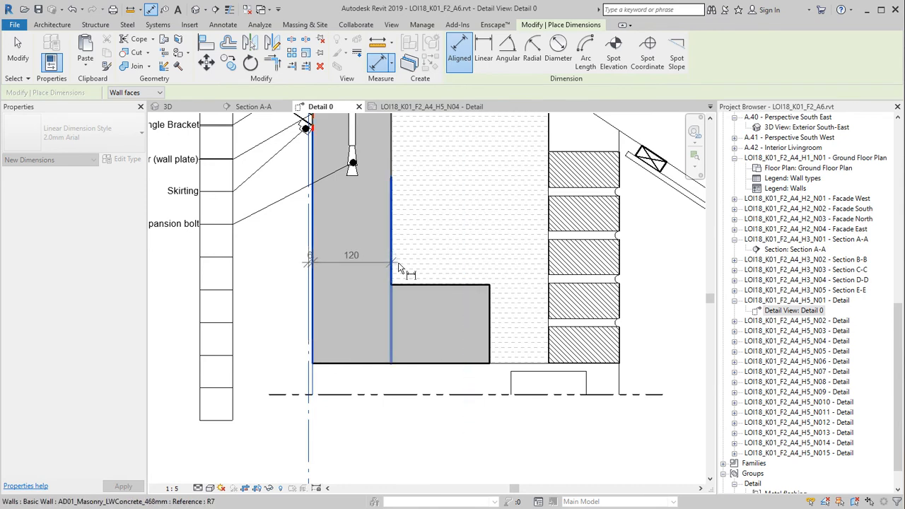
{"action": "left_click", "coordinate": [399, 269]}
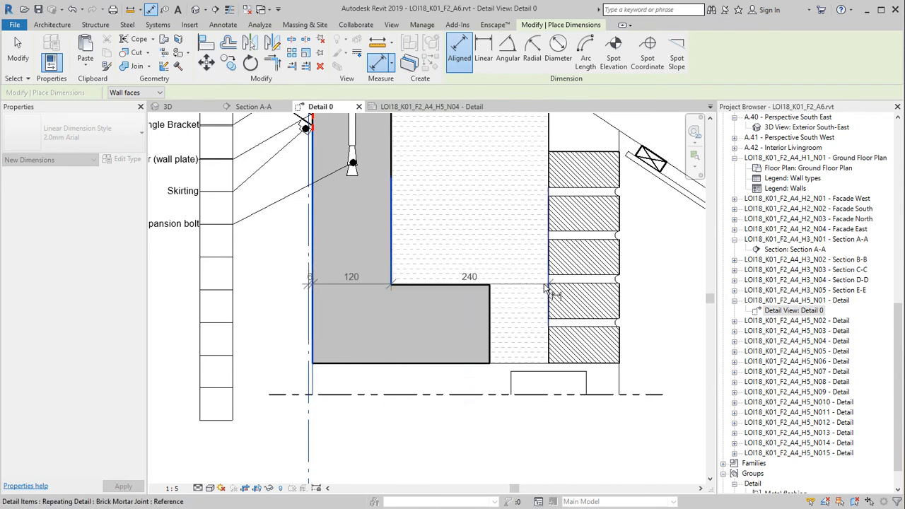
{"action": "left_click", "coordinate": [546, 288]}
{"action": "scroll", "coordinate": [621, 265], "scroll_direction": "down", "scroll_amount": 1}
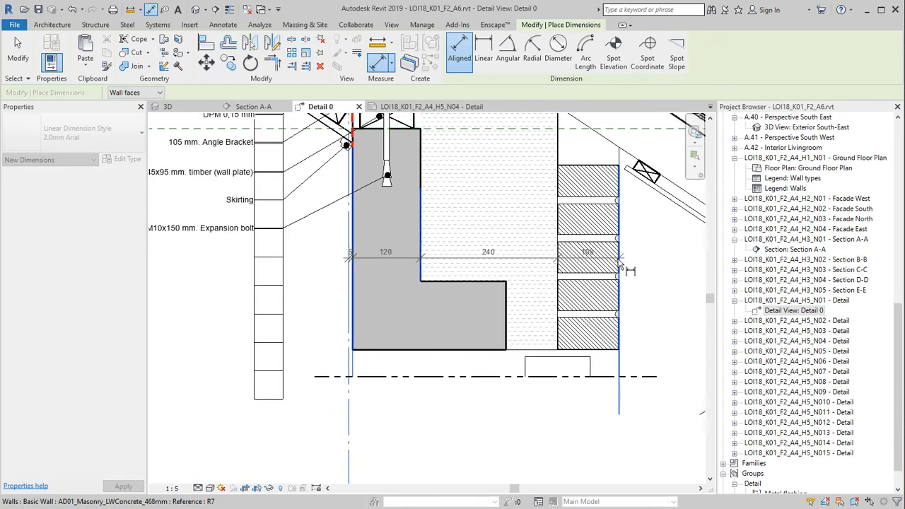
{"action": "left_click", "coordinate": [619, 261]}
{"action": "scroll", "coordinate": [620, 262], "scroll_direction": "down", "scroll_amount": 1}
{"action": "scroll", "coordinate": [574, 408], "scroll_direction": "down", "scroll_amount": 2}
{"action": "middle_click_drag", "start_coordinate": [574, 408], "coordinate": [455, 404]}
{"action": "scroll", "coordinate": [463, 399], "scroll_direction": "up", "scroll_amount": 2}
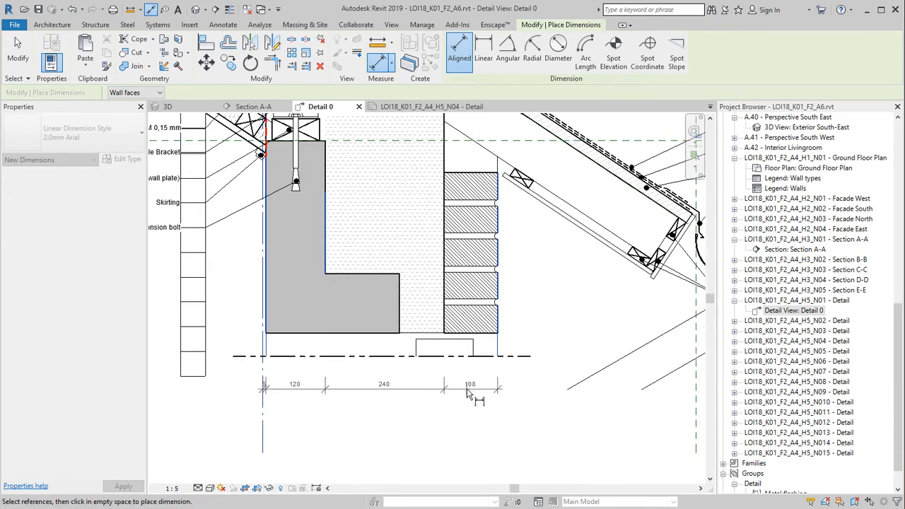
{"action": "left_click", "coordinate": [474, 393]}
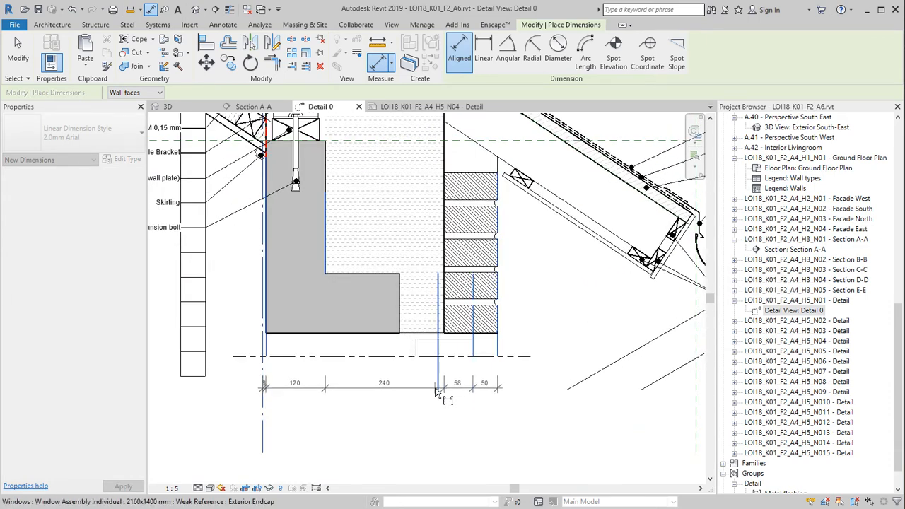
{"action": "left_click", "coordinate": [475, 351]}
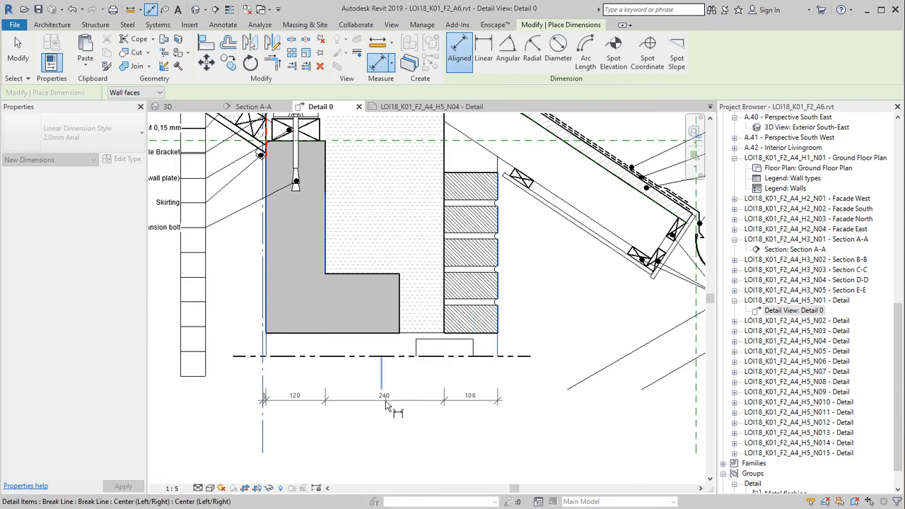
{"action": "left_click", "coordinate": [404, 402]}
{"action": "key", "text": "Escape"}
{"action": "key", "text": "Escape"}
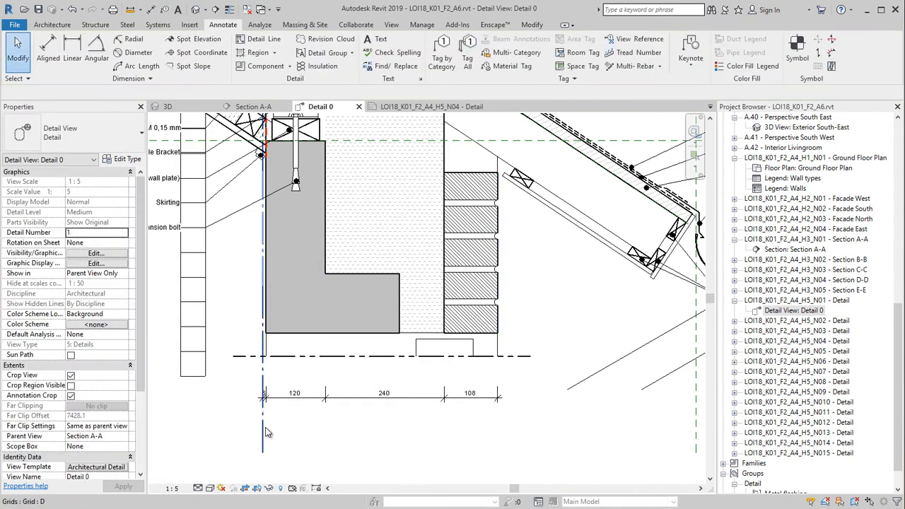
Move the 6 mm dimension text up and clear of its dimension line so it no longer overlaps the witness lines
{"action": "scroll", "coordinate": [264, 403], "scroll_direction": "up", "scroll_amount": 5}
{"action": "left_click", "coordinate": [273, 348]}
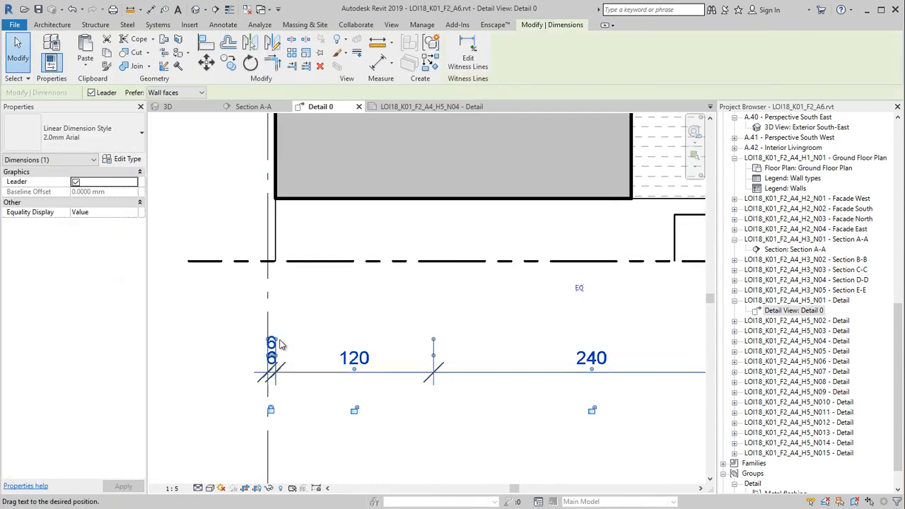
{"action": "left_click_drag", "start_coordinate": [271, 349], "coordinate": [286, 313]}
{"action": "key", "text": "Escape"}
{"action": "scroll", "coordinate": [317, 365], "scroll_direction": "down", "scroll_amount": 6}
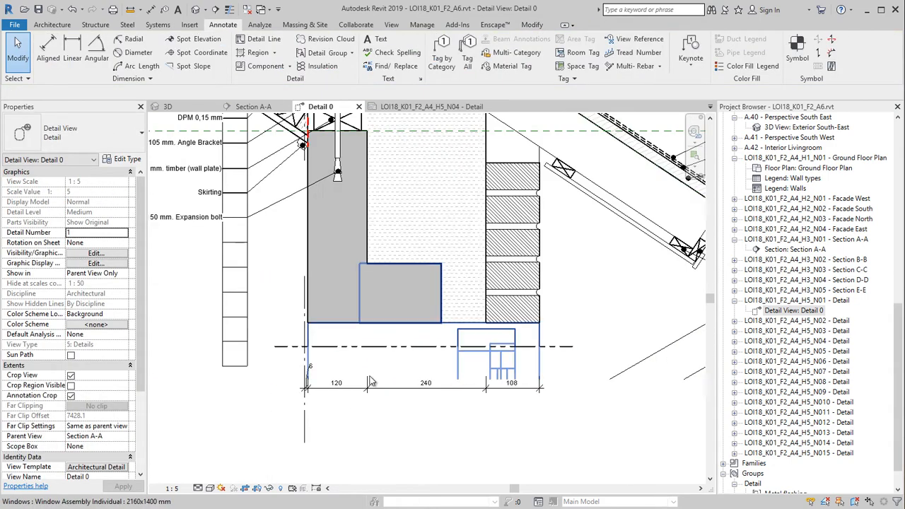
Delete the ladder-shaped text guide detail item beside the interior notes
{"action": "scroll", "coordinate": [367, 413], "scroll_direction": "down", "scroll_amount": 2}
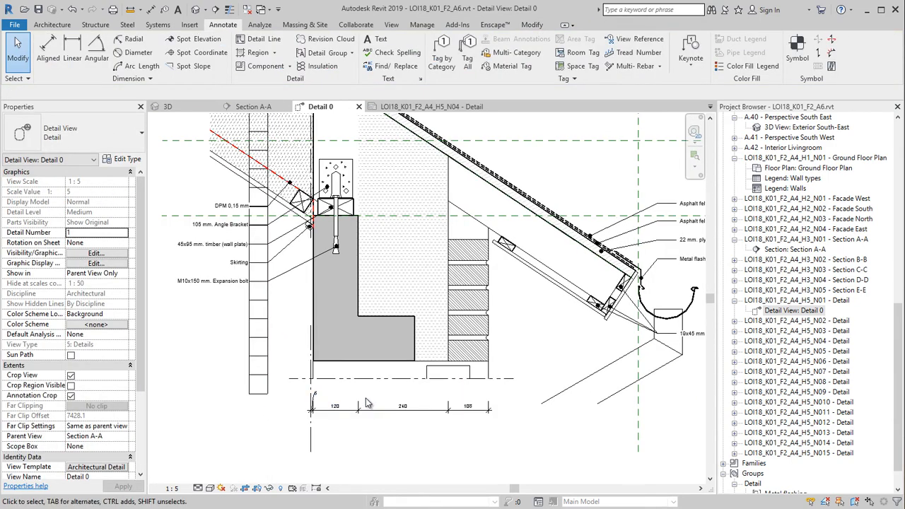
{"action": "scroll", "coordinate": [375, 404], "scroll_direction": "up", "scroll_amount": 1}
{"action": "middle_click_drag", "start_coordinate": [385, 408], "coordinate": [551, 434]}
{"action": "left_click", "coordinate": [258, 388]}
{"action": "key", "text": "Delete"}
Place a spot elevation at the underside of the concrete wall, with its leader and text outside the wall's interior face
{"action": "scroll", "coordinate": [200, 408], "scroll_direction": "down", "scroll_amount": 2}
{"action": "scroll", "coordinate": [200, 408], "scroll_direction": "down", "scroll_amount": 1}
{"action": "scroll", "coordinate": [420, 456], "scroll_direction": "up", "scroll_amount": 2}
{"action": "scroll", "coordinate": [368, 365], "scroll_direction": "up", "scroll_amount": 2}
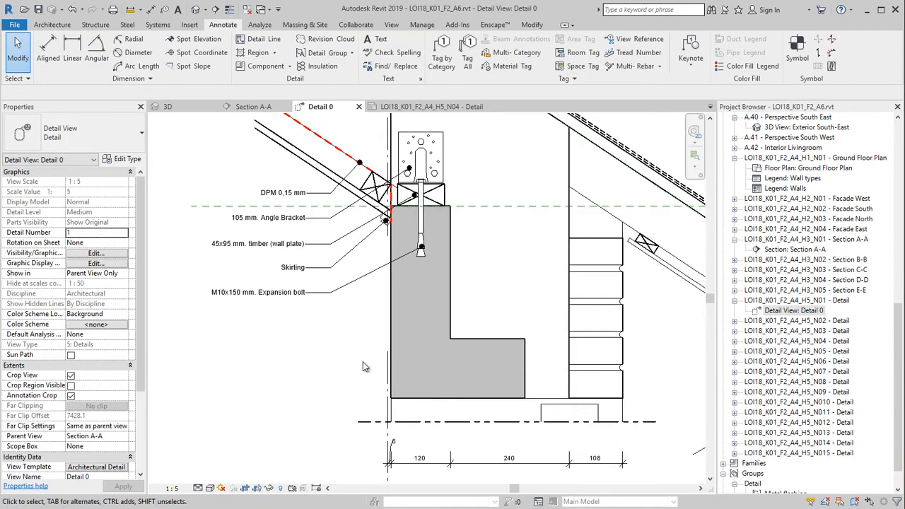
{"action": "left_click", "coordinate": [188, 41]}
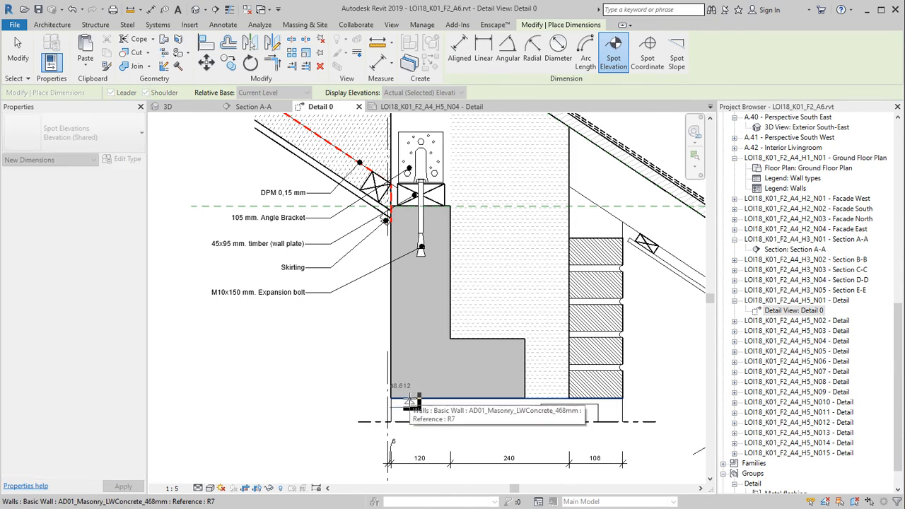
{"action": "scroll", "coordinate": [412, 397], "scroll_direction": "up", "scroll_amount": 5}
{"action": "left_click", "coordinate": [412, 398]}
{"action": "double_click", "coordinate": [247, 400]}
{"action": "scroll", "coordinate": [286, 369], "scroll_direction": "down", "scroll_amount": 1}
{"action": "middle_click_drag", "start_coordinate": [289, 368], "coordinate": [363, 304]}
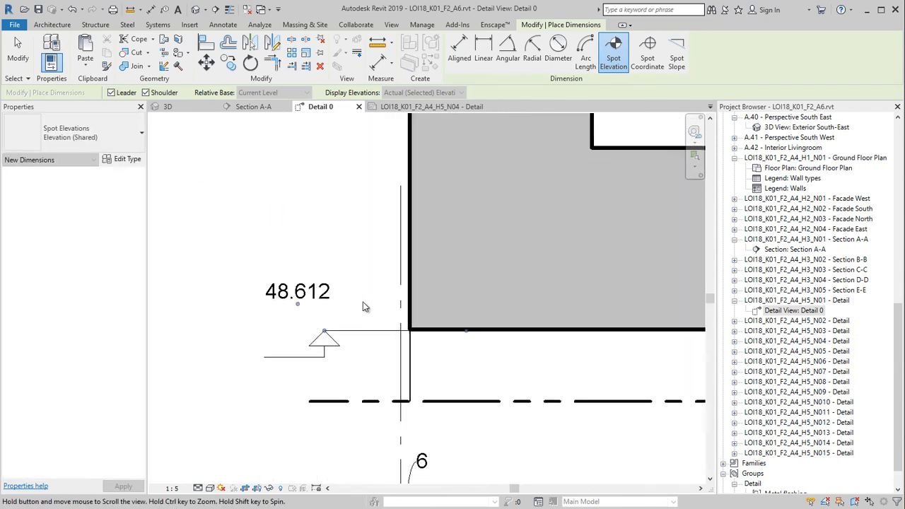
{"action": "left_click_drag", "start_coordinate": [288, 373], "coordinate": [294, 385]}
Place a spot elevation at the top of the lightweight concrete wall, with the marker over the insulation
{"action": "scroll", "coordinate": [311, 385], "scroll_direction": "down", "scroll_amount": 5}
{"action": "middle_click_drag", "start_coordinate": [391, 384], "coordinate": [229, 362]}
{"action": "scroll", "coordinate": [339, 336], "scroll_direction": "down", "scroll_amount": 2}
{"action": "scroll", "coordinate": [287, 196], "scroll_direction": "up", "scroll_amount": 1}
{"action": "middle_click_drag", "start_coordinate": [286, 196], "coordinate": [257, 271]}
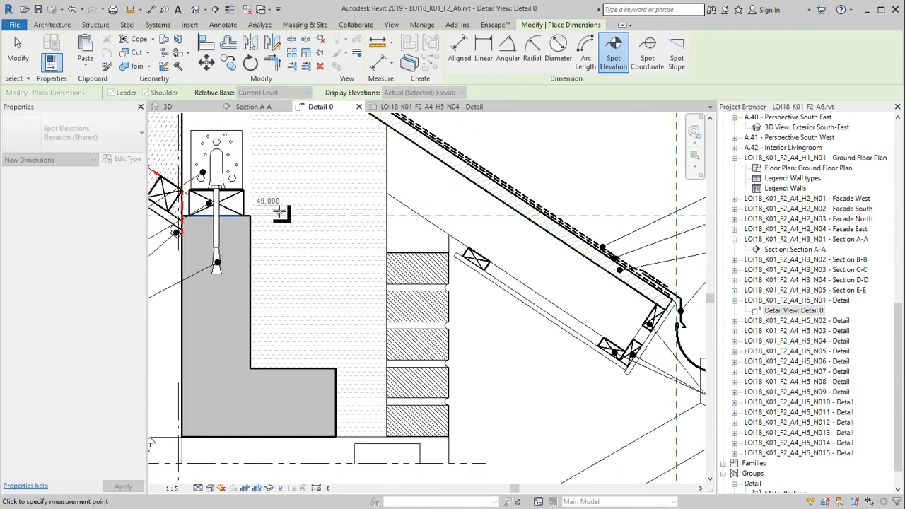
{"action": "left_click", "coordinate": [285, 213]}
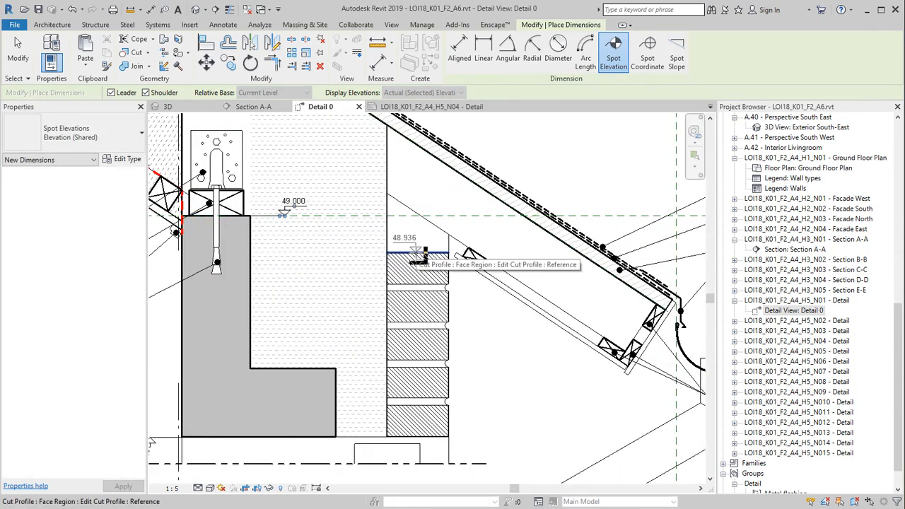
Place a spot elevation at the top of the brick layer with its marker over the insulation, and finish the command
{"action": "scroll", "coordinate": [421, 255], "scroll_direction": "up", "scroll_amount": 4}
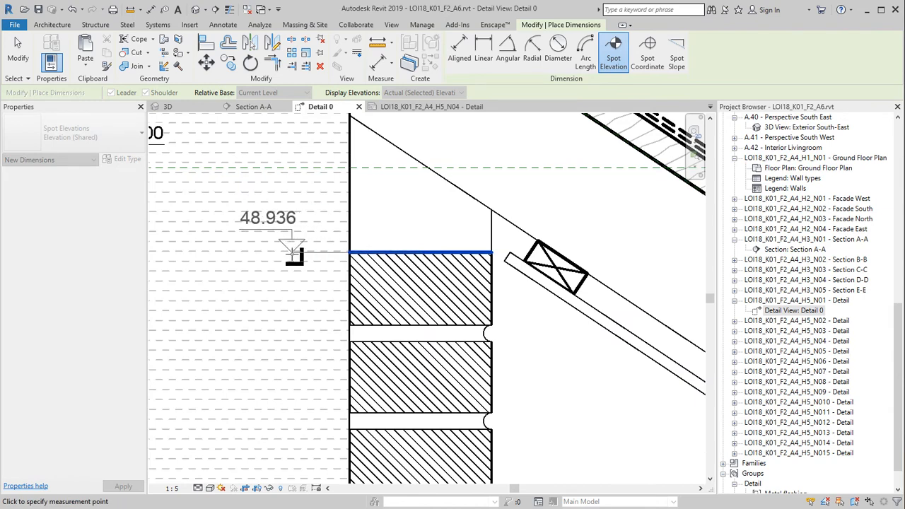
{"action": "left_click", "coordinate": [292, 251]}
{"action": "scroll", "coordinate": [473, 212], "scroll_direction": "down", "scroll_amount": 4}
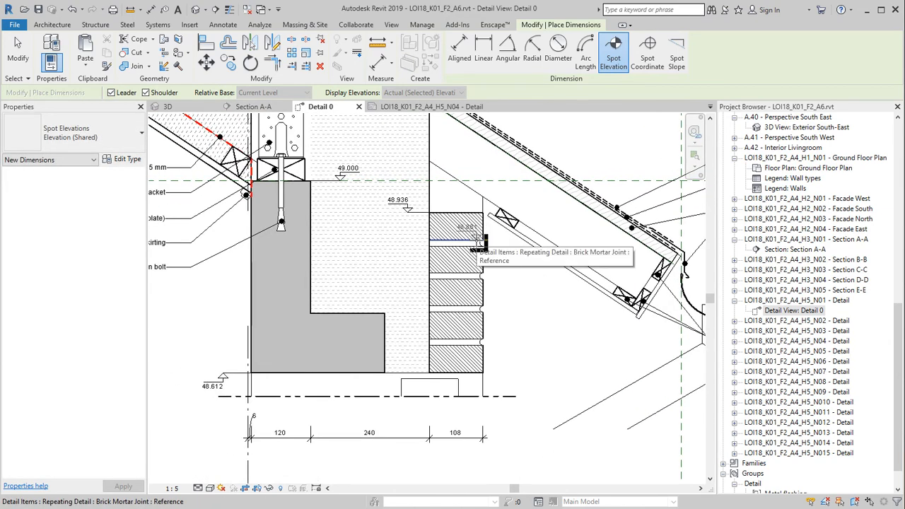
{"action": "scroll", "coordinate": [424, 325], "scroll_direction": "down", "scroll_amount": 5}
{"action": "key", "text": "Escape"}
{"action": "key", "text": "Escape"}
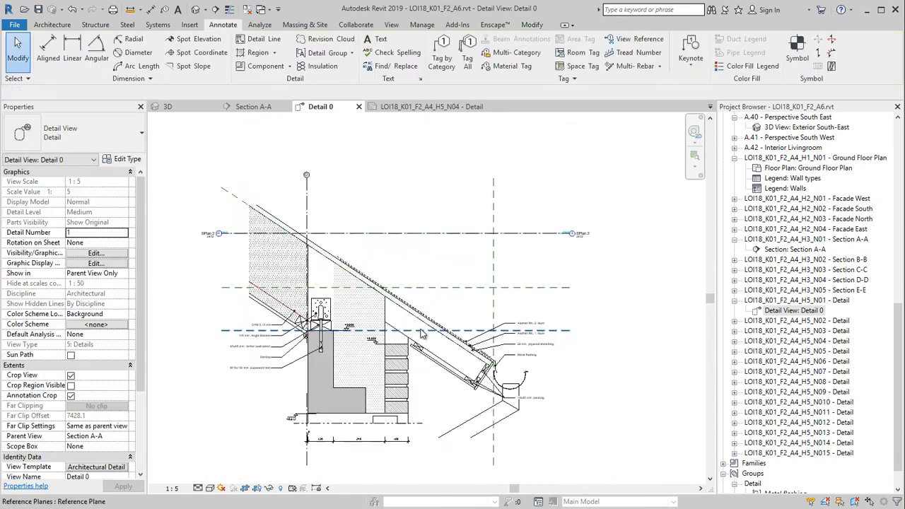
Open the sheet LOI18_K01_F2_A4_H5_N01 - Detail that holds the Detail 0 view
{"action": "scroll", "coordinate": [421, 334], "scroll_direction": "up", "scroll_amount": 2}
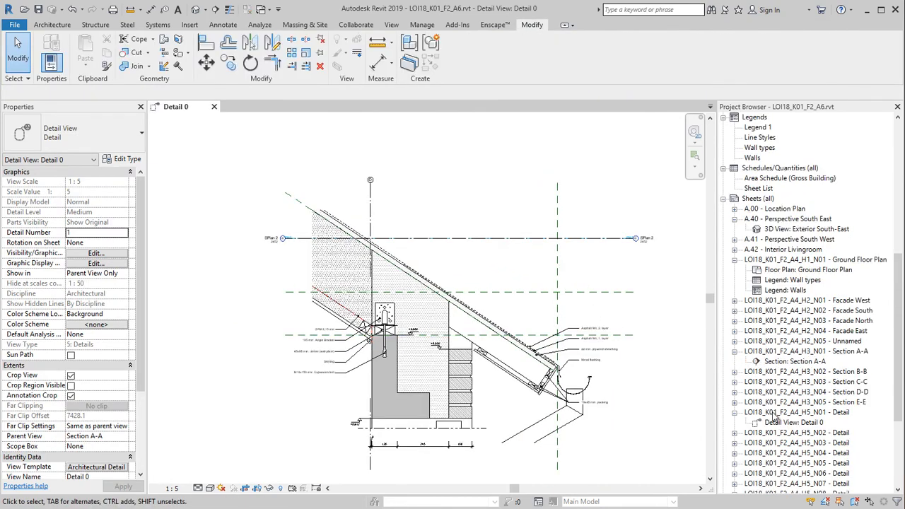
{"action": "left_click", "coordinate": [804, 423]}
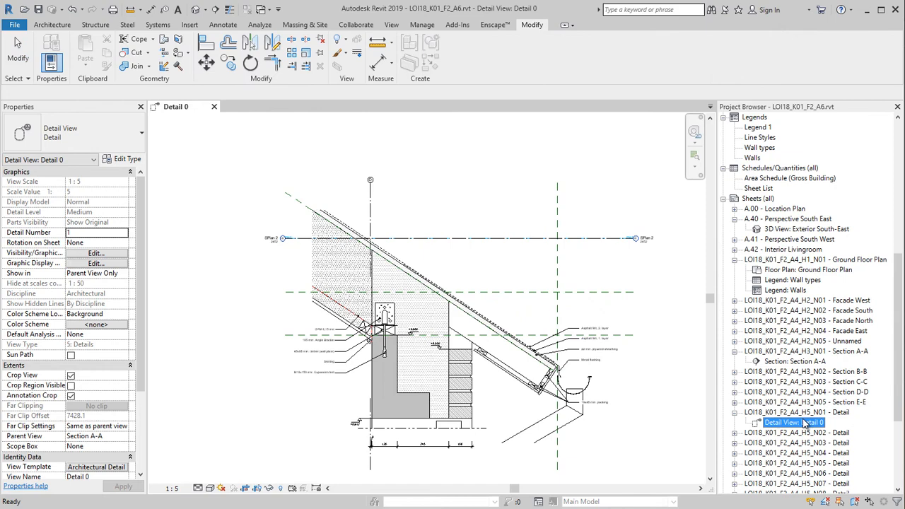
{"action": "double_click", "coordinate": [771, 412]}
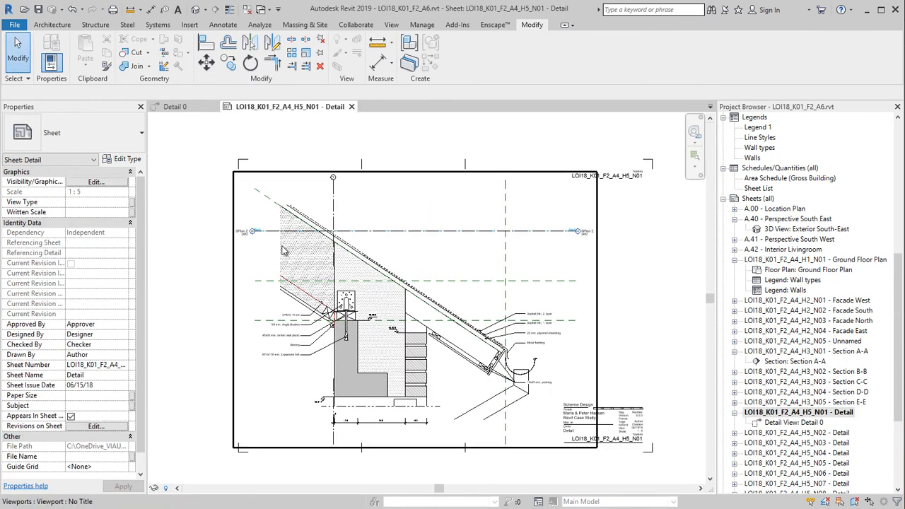
Nudge the Detail 0 viewport to the right on the sheet to centre the drawing between the corner marks
{"action": "left_click", "coordinate": [286, 249]}
{"action": "key", "text": "Right"}
{"action": "key", "text": "Right"}
{"action": "key", "text": "Right"}
{"action": "key", "text": "Right"}
{"action": "key", "text": "Right"}
{"action": "key", "text": "Right"}
{"action": "key", "text": "Right"}
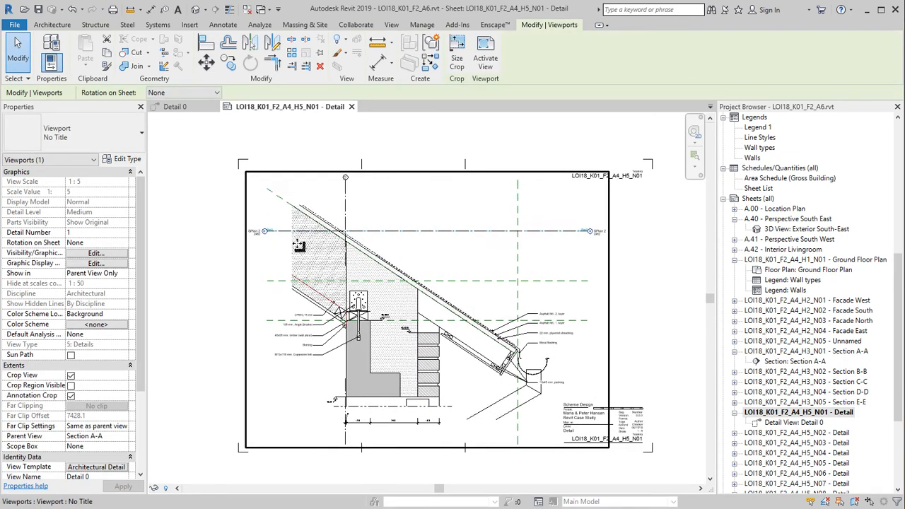
{"action": "left_click", "coordinate": [199, 260]}
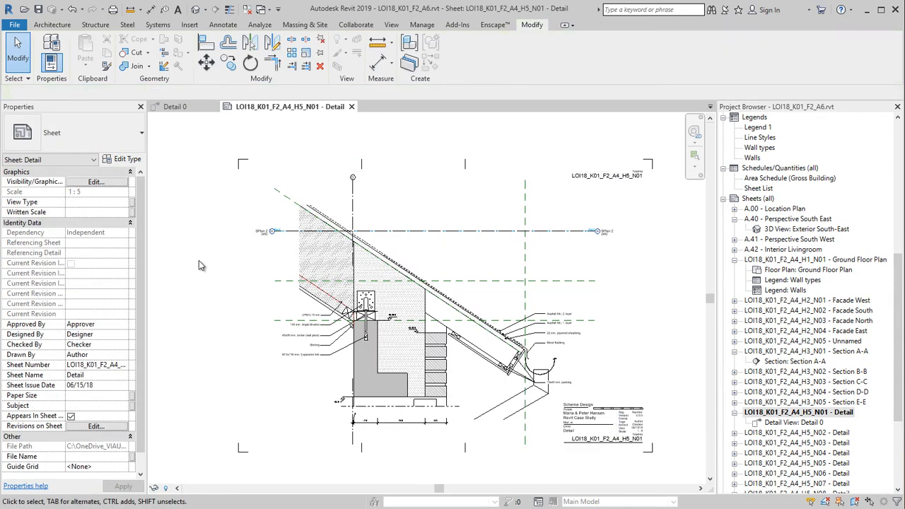
Activate the Detail 0 viewport on the sheet for editing
{"action": "scroll", "coordinate": [554, 399], "scroll_direction": "up", "scroll_amount": 3}
{"action": "scroll", "coordinate": [554, 399], "scroll_direction": "down", "scroll_amount": 1}
{"action": "middle_click_drag", "start_coordinate": [583, 381], "coordinate": [608, 373]}
{"action": "left_click", "coordinate": [531, 337]}
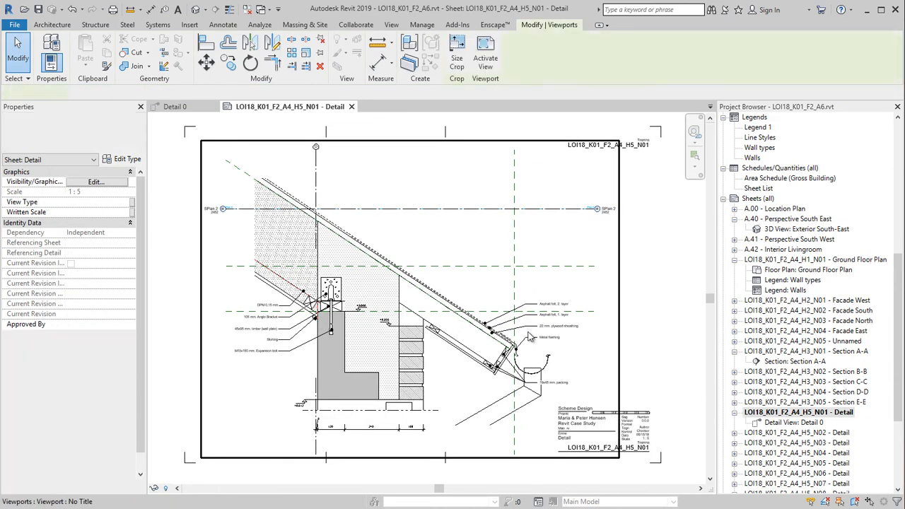
{"action": "left_click", "coordinate": [486, 65]}
{"action": "scroll", "coordinate": [558, 287], "scroll_direction": "up", "scroll_amount": 2}
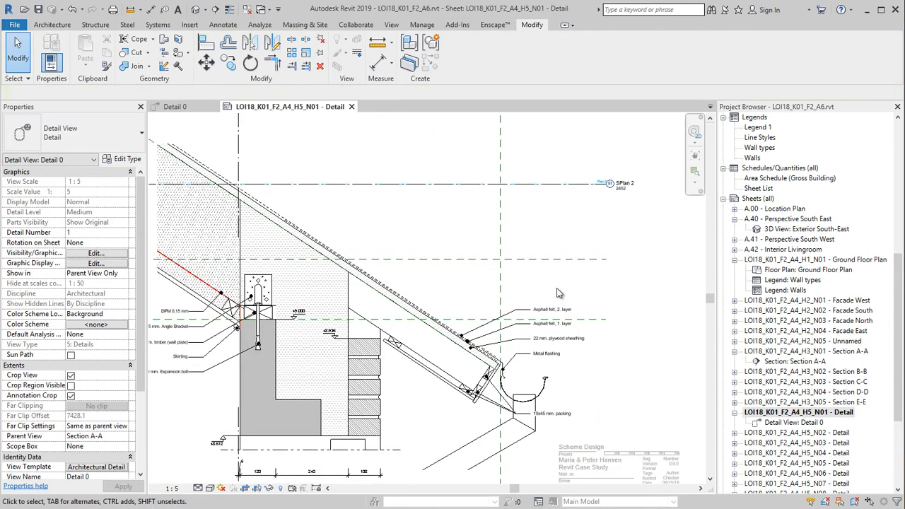
{"action": "scroll", "coordinate": [509, 419], "scroll_direction": "down", "scroll_amount": 2}
{"action": "mouse_move", "coordinate": [509, 419]}
{"action": "middle_mouse_down"}
{"action": "mouse_move", "coordinate": [520, 357]}
{"action": "mouse_move", "coordinate": [532, 378]}
{"action": "middle_mouse_up"}
{"action": "scroll", "coordinate": [368, 201], "scroll_direction": "up", "scroll_amount": 2}
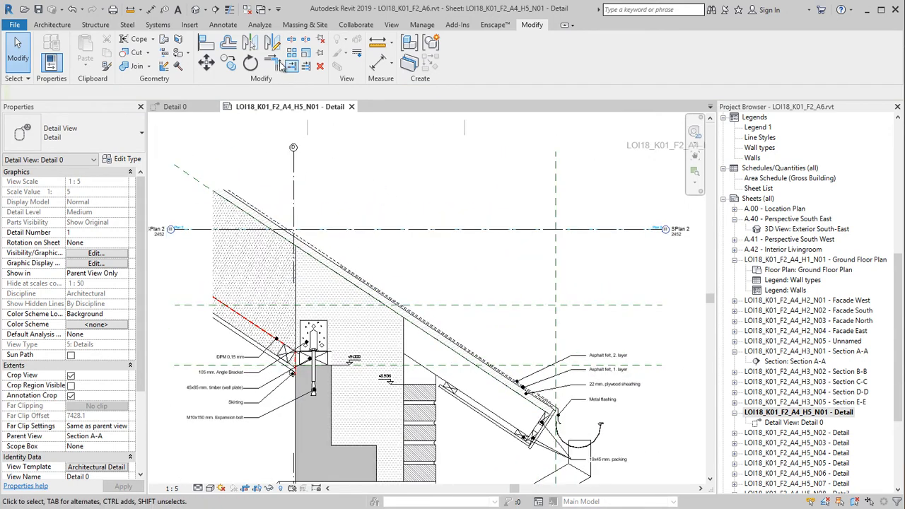
Tag the AE02 roof construction with an element keynote of type Number and Text, leading from the roof insulation to text above the roof
{"action": "left_click", "coordinate": [225, 26]}
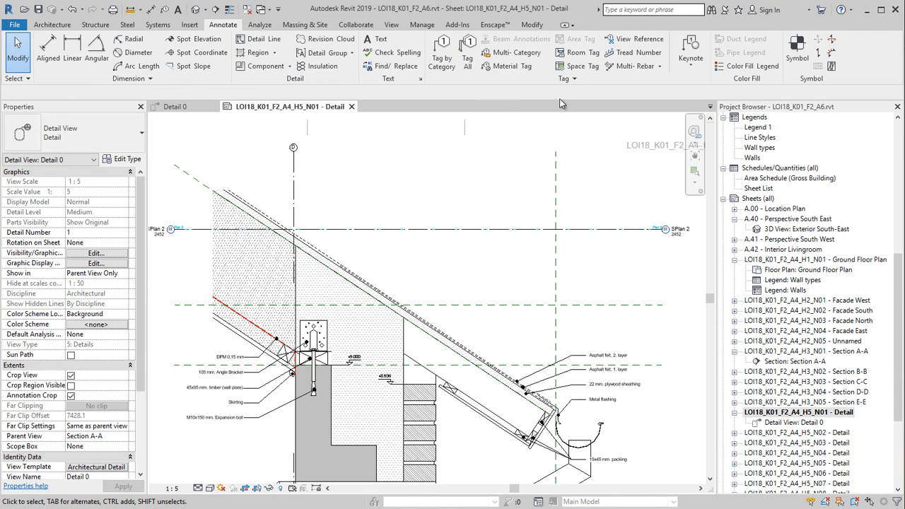
{"action": "left_click", "coordinate": [686, 67]}
{"action": "left_click", "coordinate": [705, 86]}
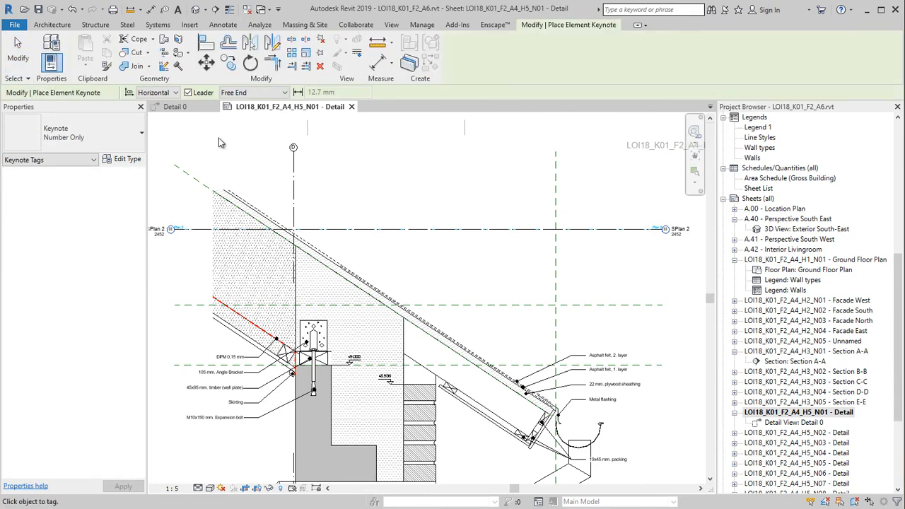
{"action": "scroll", "coordinate": [241, 219], "scroll_direction": "up", "scroll_amount": 4}
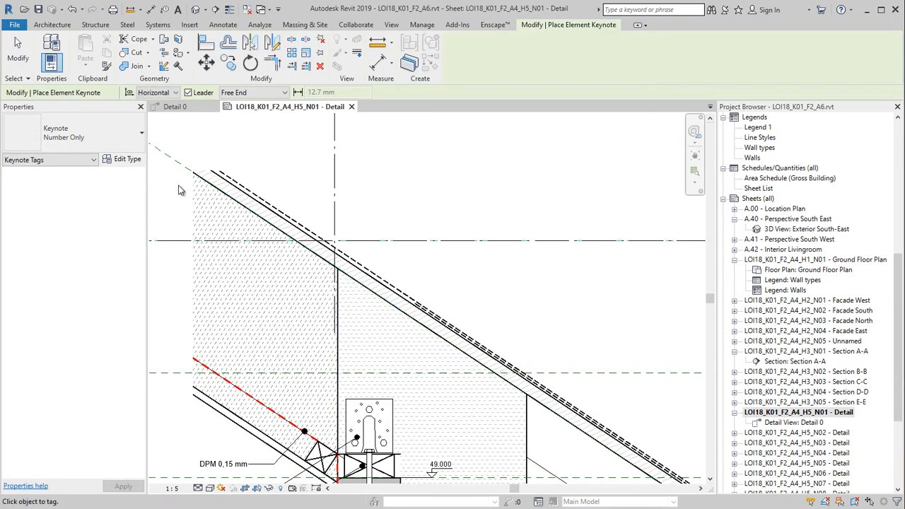
{"action": "left_click", "coordinate": [71, 133]}
{"action": "left_click", "coordinate": [39, 215]}
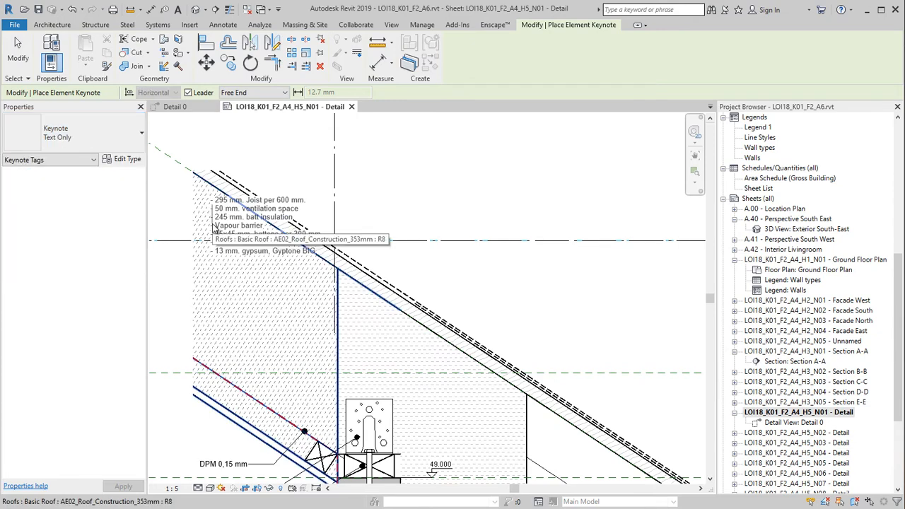
{"action": "left_click", "coordinate": [59, 133]}
{"action": "left_click", "coordinate": [43, 177]}
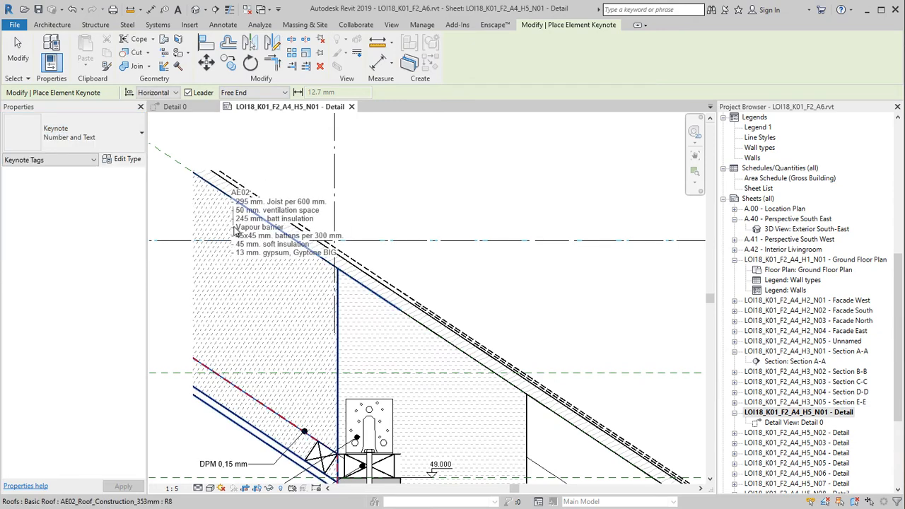
{"action": "scroll", "coordinate": [221, 265], "scroll_direction": "down", "scroll_amount": 4}
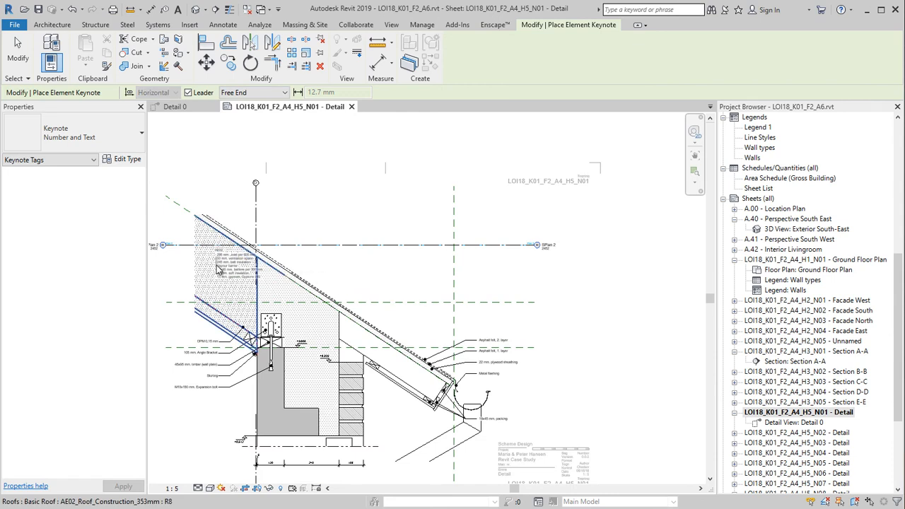
{"action": "left_click", "coordinate": [218, 267]}
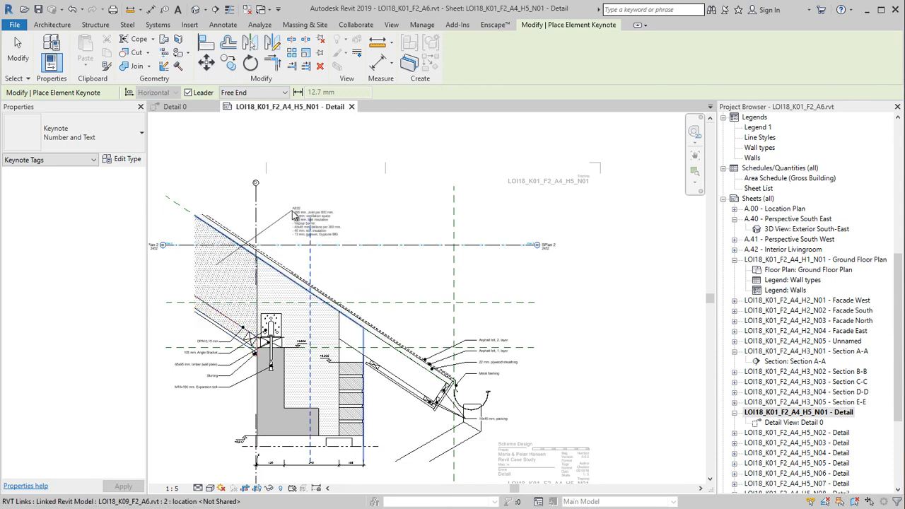
{"action": "scroll", "coordinate": [322, 212], "scroll_direction": "up", "scroll_amount": 3}
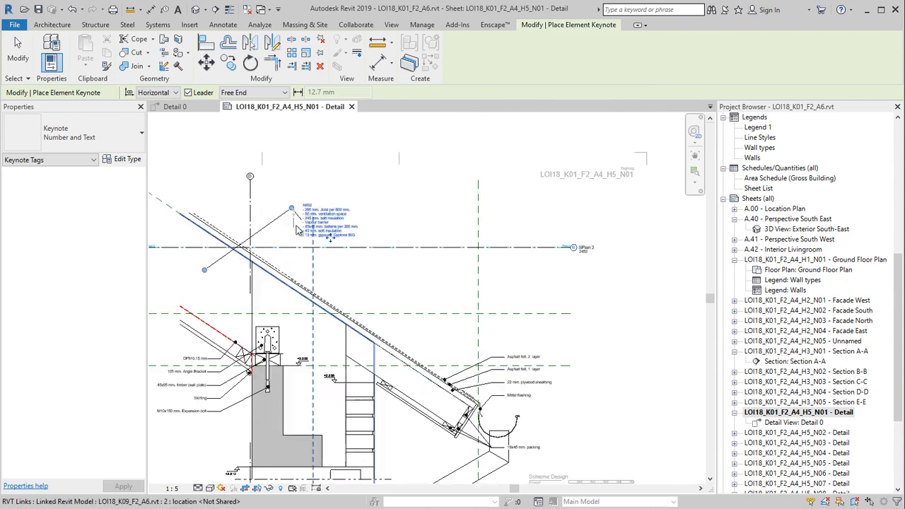
Adjust the roof keynote's leader so its shoulder runs horizontally into the note text
{"action": "key", "text": "Escape"}
{"action": "left_click_drag", "start_coordinate": [347, 245], "coordinate": [286, 203]}
{"action": "key", "text": "Escape"}
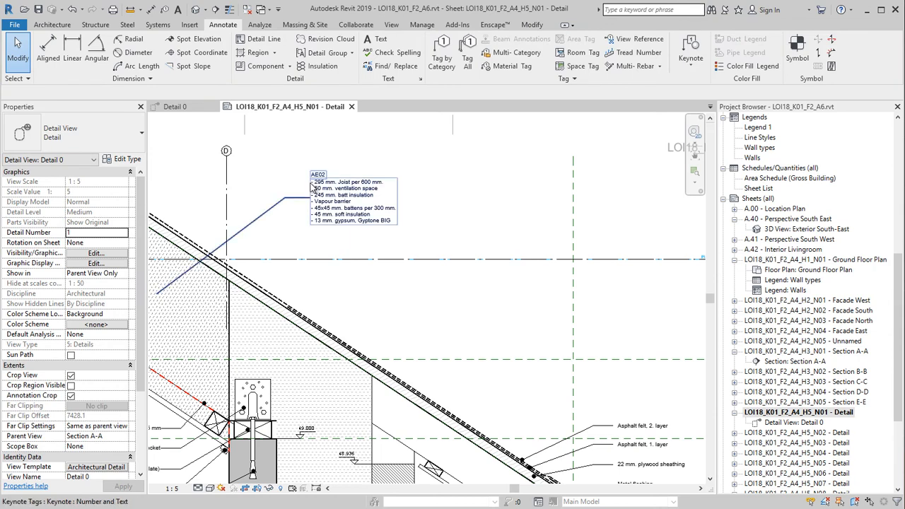
Switch to the VIA Keynotes CCS.xlsm workbook in Excel, examine the AE02 and AE01 roof assembly descriptions, and return to Revit
{"action": "key", "text": "alt+Tab"}
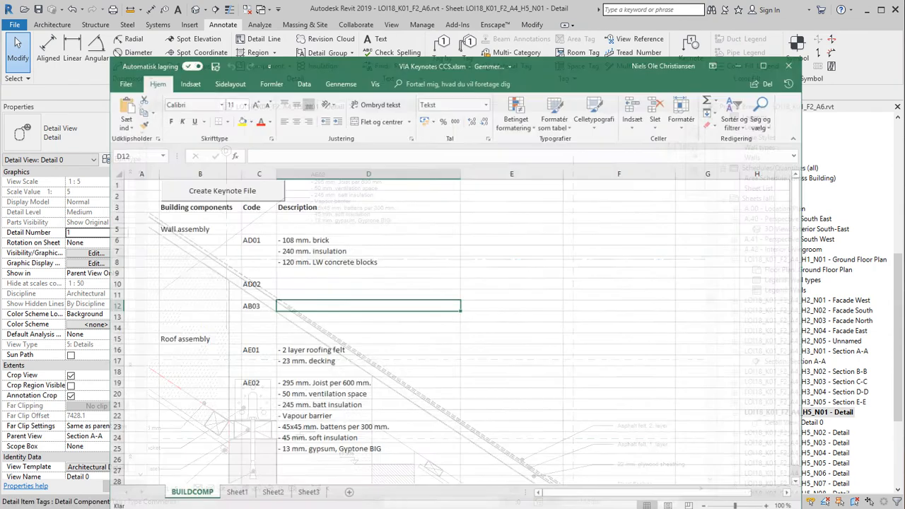
{"action": "left_click_drag", "start_coordinate": [354, 218], "coordinate": [358, 242]}
{"action": "left_click_drag", "start_coordinate": [345, 366], "coordinate": [345, 432]}
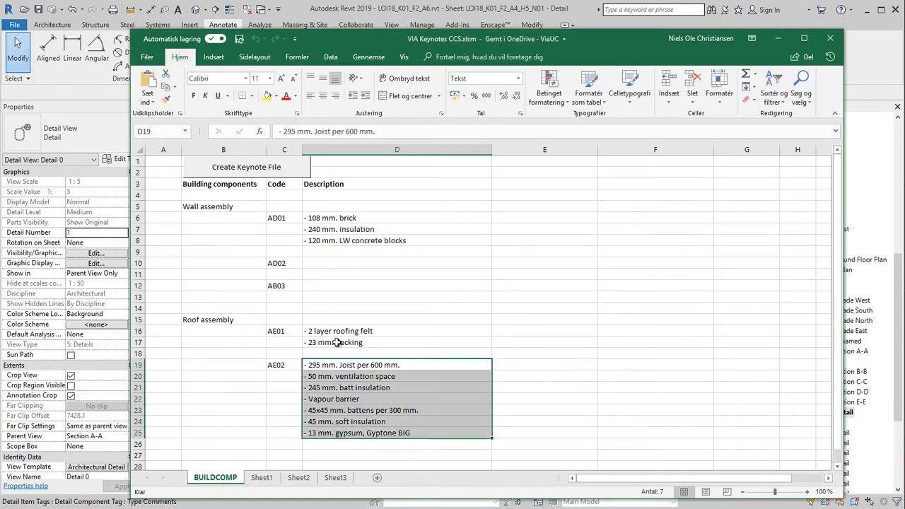
{"action": "left_click_drag", "start_coordinate": [342, 331], "coordinate": [340, 344]}
{"action": "left_click", "coordinate": [362, 332]}
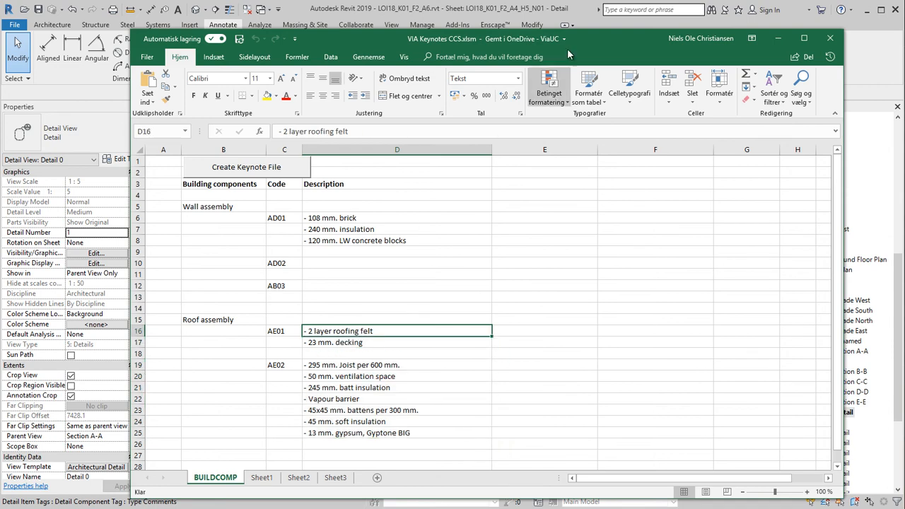
{"action": "left_click", "coordinate": [778, 39]}
{"action": "scroll", "coordinate": [523, 220], "scroll_direction": "down", "scroll_amount": 3}
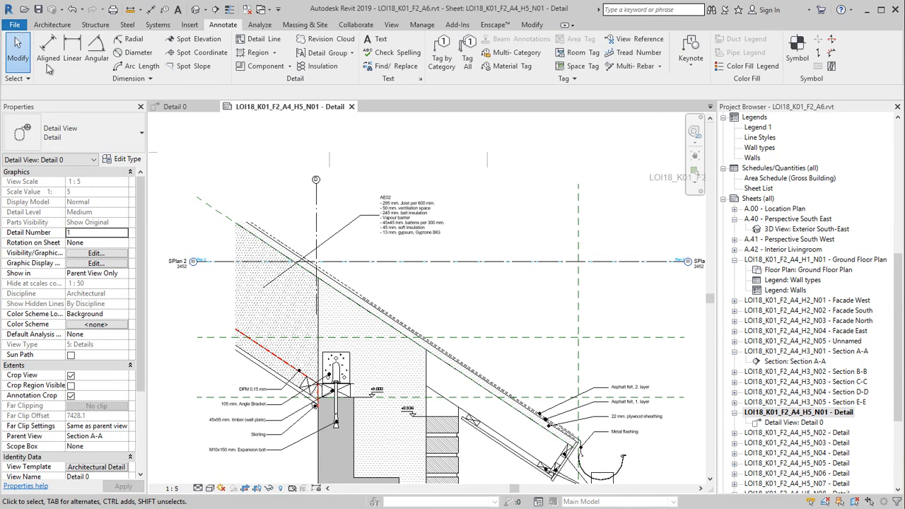
Create a new family from the Metric Detail Item.rft template
{"action": "left_click", "coordinate": [16, 26]}
{"action": "mouse_move", "coordinate": [41, 67]}
{"action": "left_click", "coordinate": [136, 94]}
{"action": "left_click", "coordinate": [308, 353]}
{"action": "left_click", "coordinate": [521, 434]}
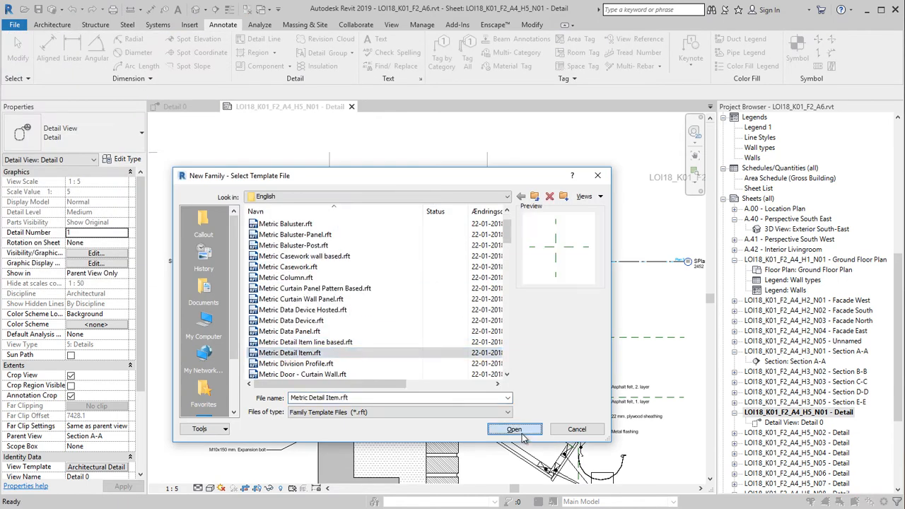
Draw a 1500 mm vertical line in the Light Lines subcategory along the vertical reference plane
{"action": "left_click", "coordinate": [96, 58]}
{"action": "left_click", "coordinate": [512, 61]}
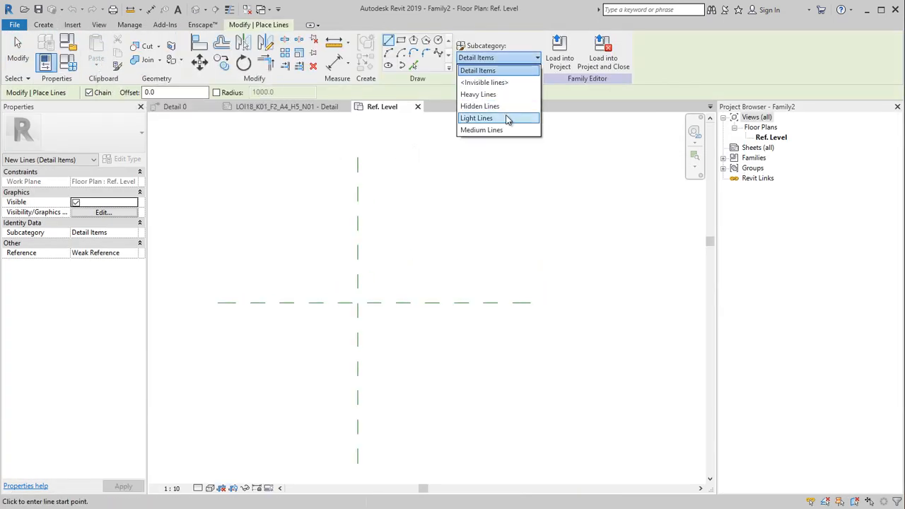
{"action": "left_click", "coordinate": [510, 118]}
{"action": "left_click", "coordinate": [357, 157]}
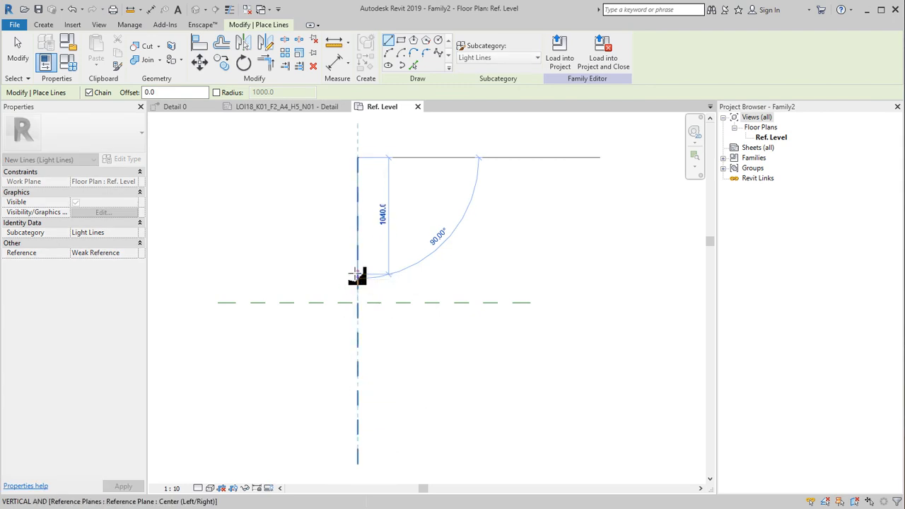
{"action": "type", "text": "1500"}
{"action": "key", "text": "Return"}
{"action": "key", "text": "Escape"}
{"action": "key", "text": "Escape"}
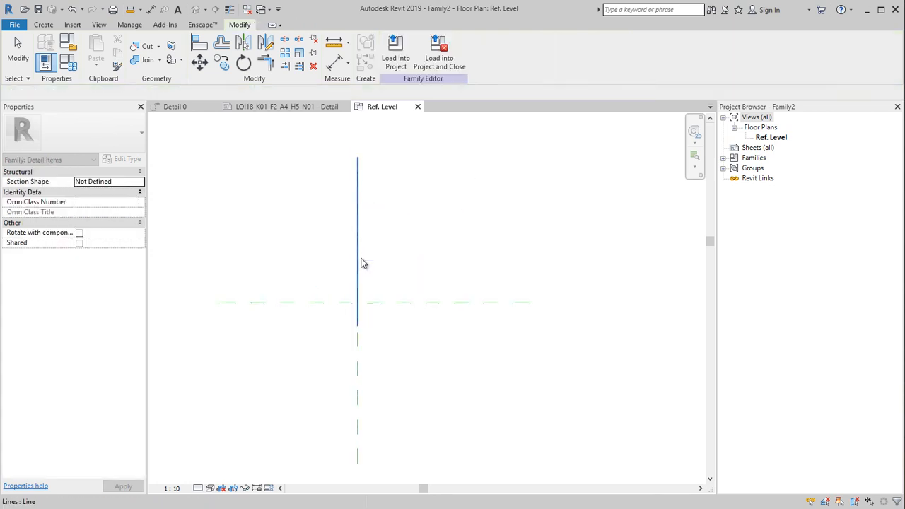
Move the vertical line so its midpoint lies on the horizontal reference plane
{"action": "left_click", "coordinate": [358, 262]}
{"action": "left_click", "coordinate": [200, 63]}
{"action": "left_click", "coordinate": [358, 241]}
{"action": "left_click", "coordinate": [357, 302]}
Copy the vertical line about 160 mm to the right of the vertical reference plane
{"action": "left_click", "coordinate": [221, 63]}
{"action": "left_click", "coordinate": [232, 217]}
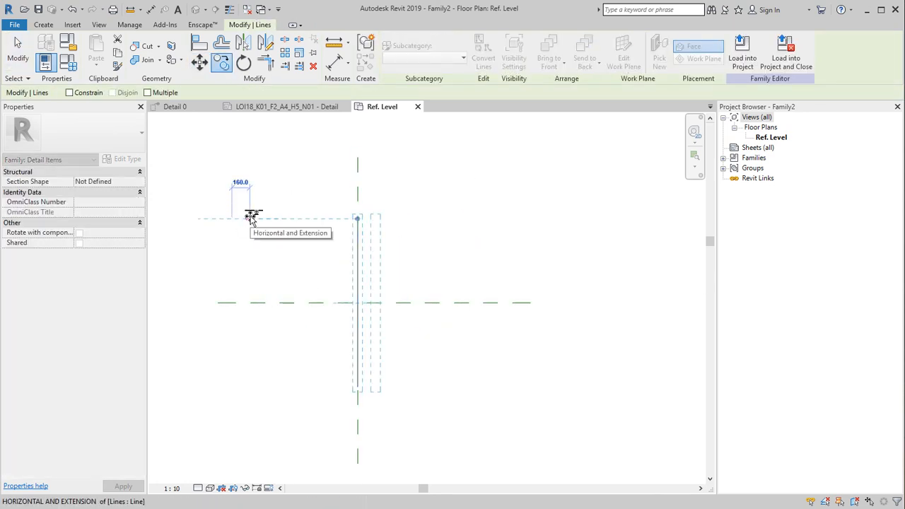
{"action": "left_click", "coordinate": [251, 217]}
{"action": "key", "text": "Escape"}
{"action": "scroll", "coordinate": [360, 394], "scroll_direction": "up", "scroll_amount": 3}
{"action": "left_click", "coordinate": [43, 25]}
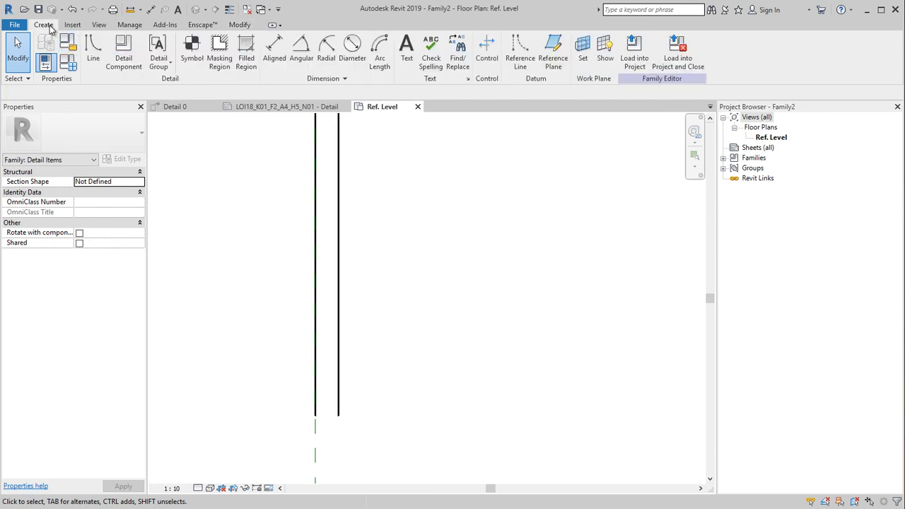
Draw a horizontal line connecting the lower ends of the two vertical lines
{"action": "left_click", "coordinate": [90, 44]}
{"action": "left_click", "coordinate": [316, 416]}
{"action": "left_click", "coordinate": [339, 415]}
{"action": "key", "text": "Escape"}
{"action": "key", "text": "Escape"}
Array the short horizontal line upward between the two vertical lines as a grouped, associated array of 30 items
{"action": "left_click", "coordinate": [329, 417]}
{"action": "left_click", "coordinate": [285, 53]}
{"action": "left_click", "coordinate": [339, 415]}
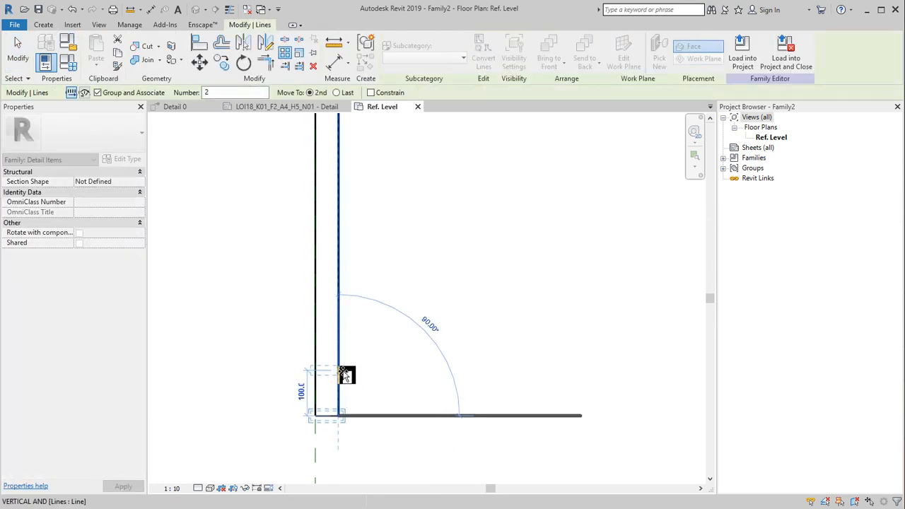
{"action": "key", "text": "Return"}
{"action": "type", "text": "30"}
{"action": "key", "text": "Return"}
Set the array's item count to 31 so the rungs reach the upper ends of the vertical lines
{"action": "scroll", "coordinate": [342, 403], "scroll_direction": "down", "scroll_amount": 4}
{"action": "scroll", "coordinate": [372, 271], "scroll_direction": "up", "scroll_amount": 2}
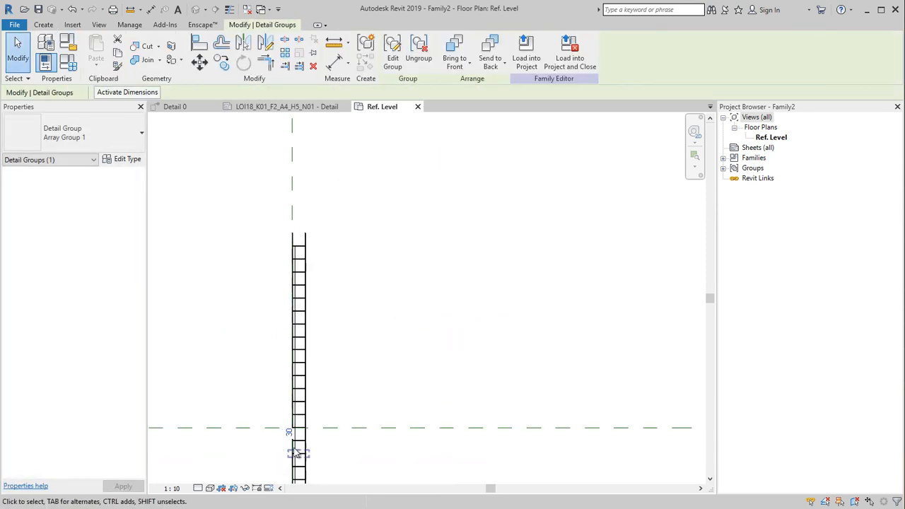
{"action": "left_click", "coordinate": [290, 430]}
{"action": "type", "text": "31"}
{"action": "key", "text": "Return"}
Save the detail item family as Family2.rfa and load it into the project
{"action": "left_click", "coordinate": [38, 10]}
{"action": "left_click", "coordinate": [509, 487]}
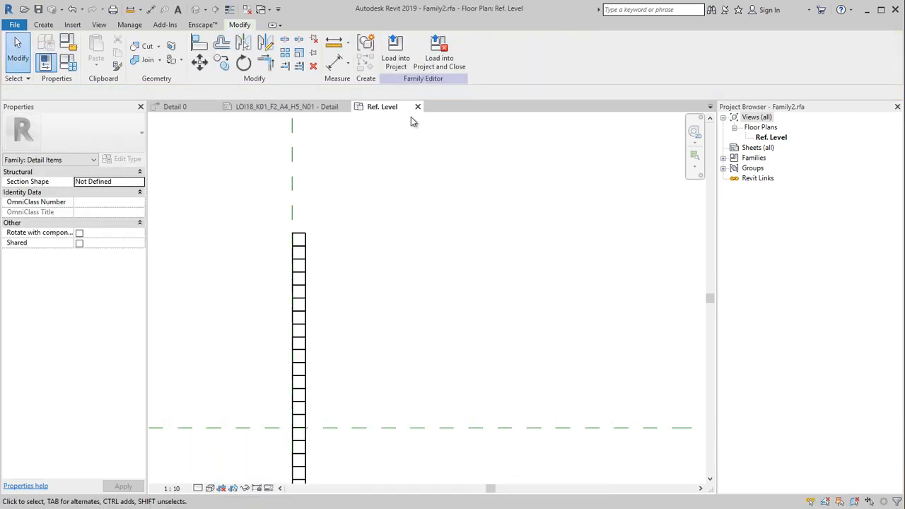
{"action": "left_click", "coordinate": [396, 53]}
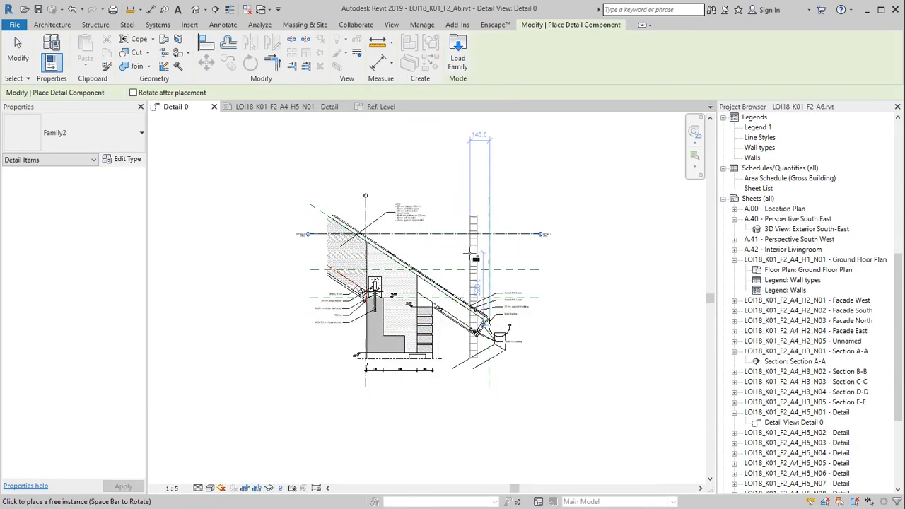
Place one instance of Family2 in the Detail 0 view, crossing the roof overhang near the gutter
{"action": "left_click", "coordinate": [473, 258]}
{"action": "key", "text": "Escape"}
{"action": "key", "text": "Escape"}
{"action": "scroll", "coordinate": [450, 239], "scroll_direction": "up", "scroll_amount": 2}
{"action": "scroll", "coordinate": [443, 223], "scroll_direction": "down", "scroll_amount": 1}
Open sheet LOI18_K01_F2_A4_H5_N01 - Detail, then activate its detail view to delete the placed Family2 item
{"action": "double_click", "coordinate": [798, 412]}
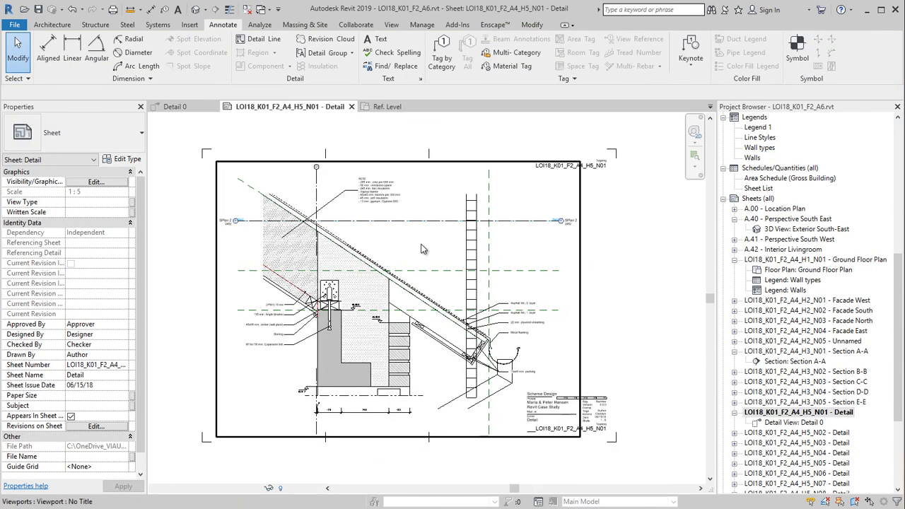
{"action": "double_click", "coordinate": [476, 253]}
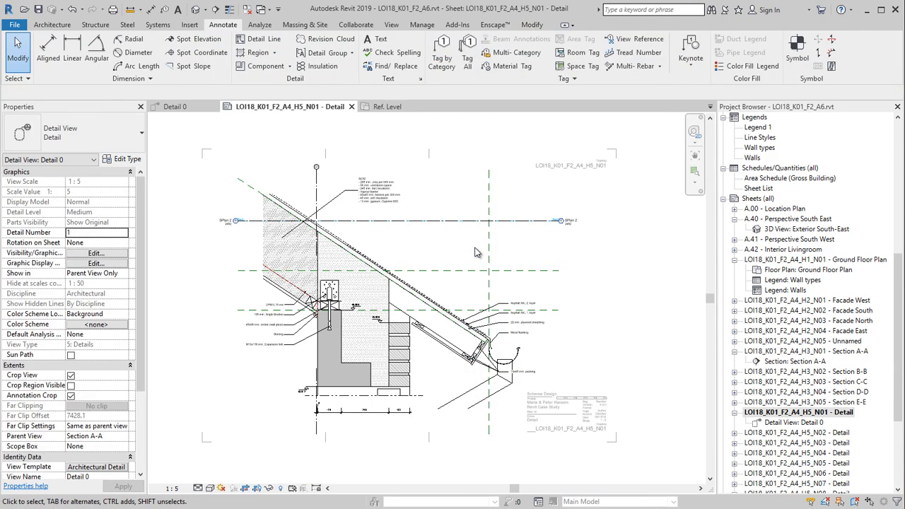